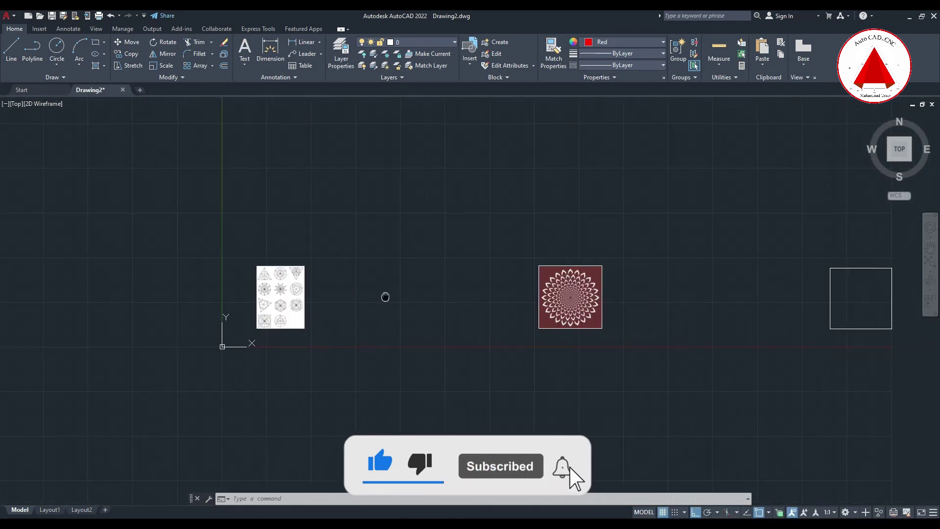
- Zoom and pan to centre the geometric pattern sheet in the view
scroll(692, 300, up, 2)
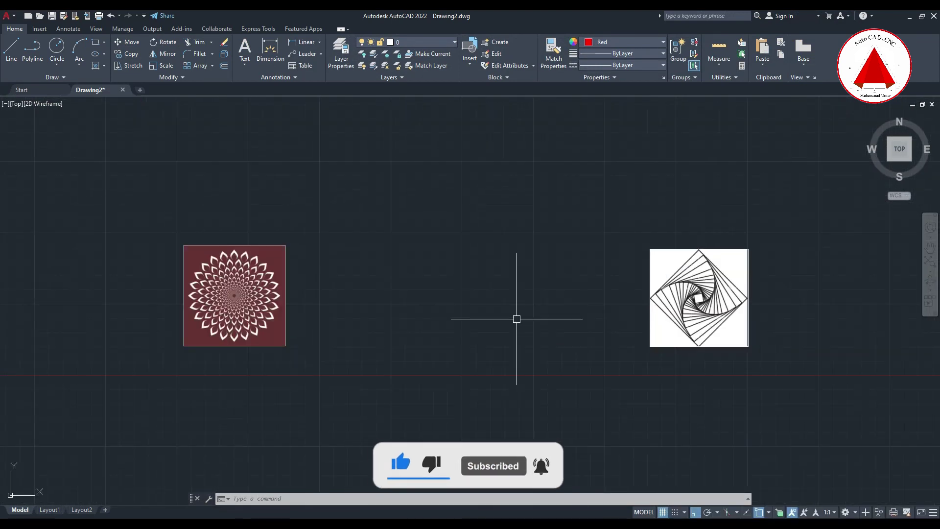
scroll(534, 324, down, 2)
scroll(152, 309, up, 2)
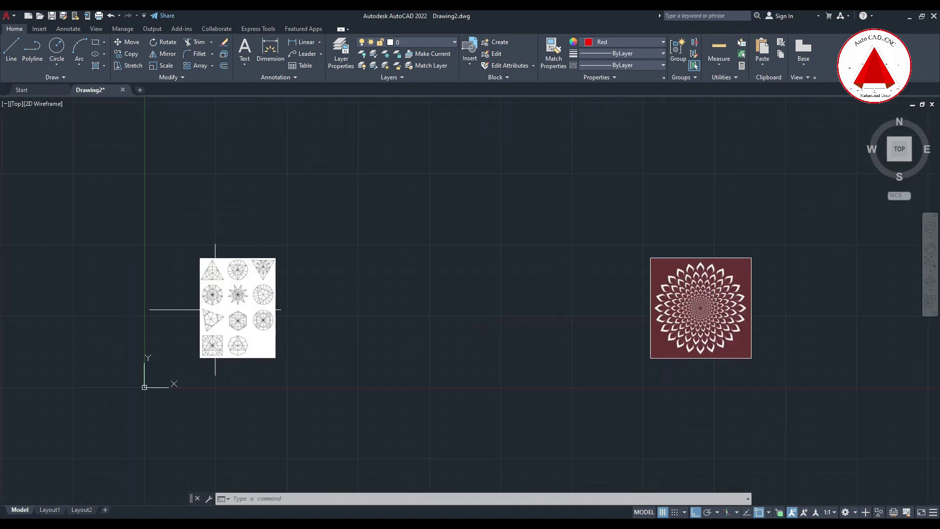
scroll(156, 310, up, 3)
scroll(157, 310, up, 2)
mouse_move(156, 310)
middle_down()
mouse_move(281, 325)
mouse_move(283, 334)
middle_up()
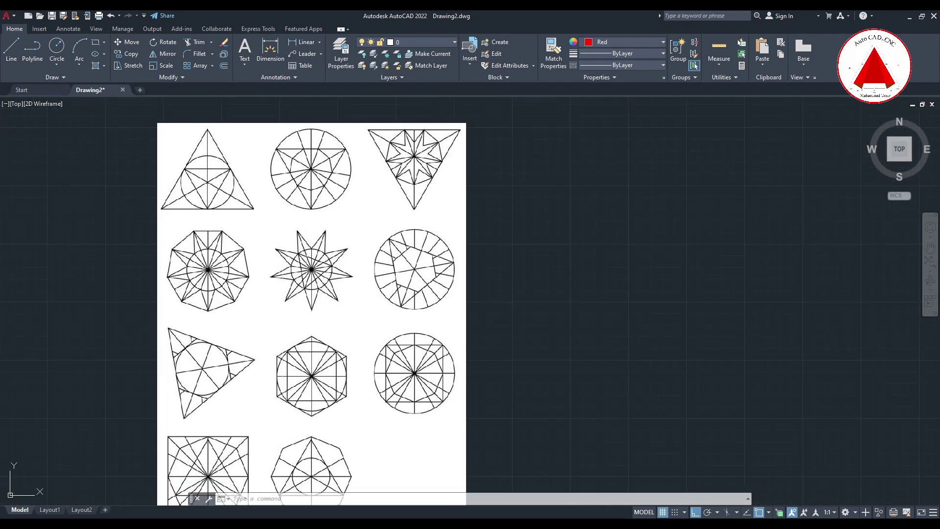
scroll(451, 325, down, 5)
scroll(441, 315, down, 1)
middle_drag(440, 315, 369, 321)
scroll(500, 330, down, 1)
mouse_move(501, 330)
middle_down()
mouse_move(231, 350)
mouse_move(220, 325)
mouse_move(317, 299)
middle_up()
- Zoom in on the triangle-and-circle figure until it fills the viewport
scroll(221, 325, up, 4)
scroll(340, 297, up, 2)
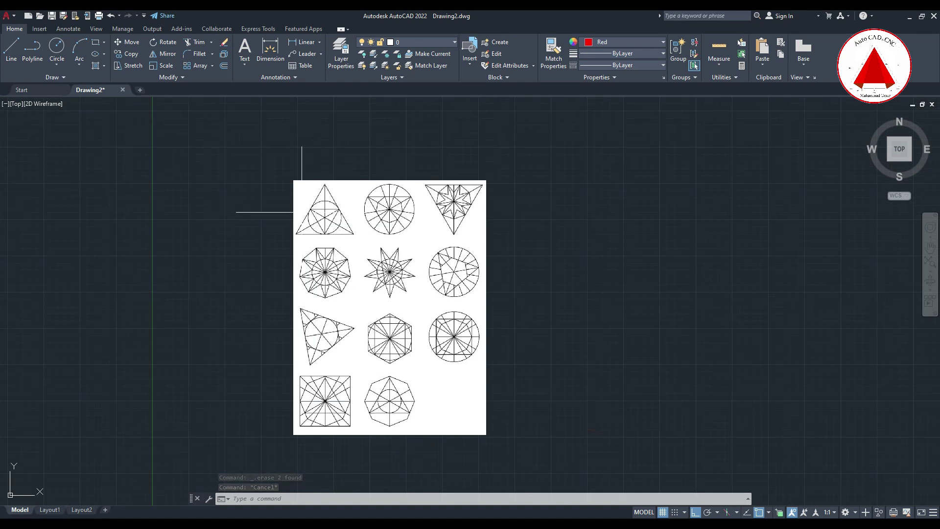
scroll(301, 212, up, 2)
middle_drag(272, 204, 308, 203)
scroll(323, 206, up, 4)
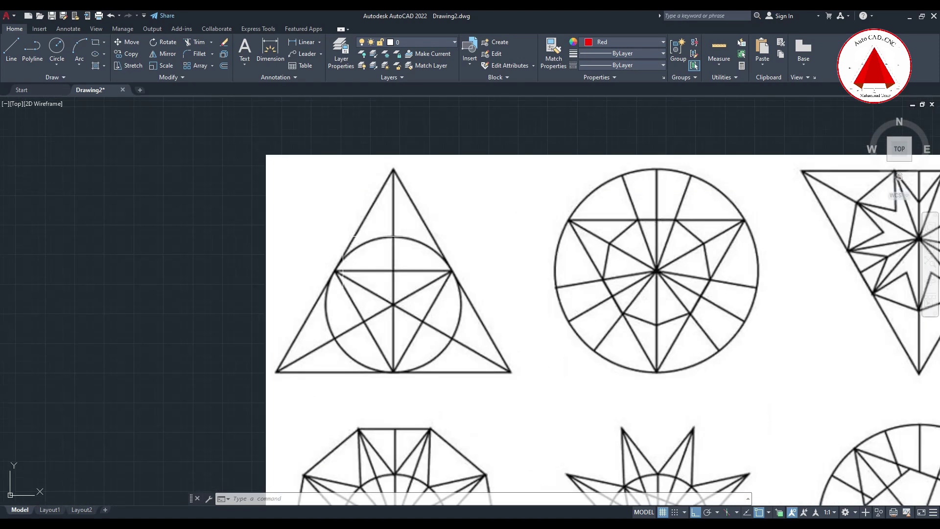
scroll(342, 255, up, 2)
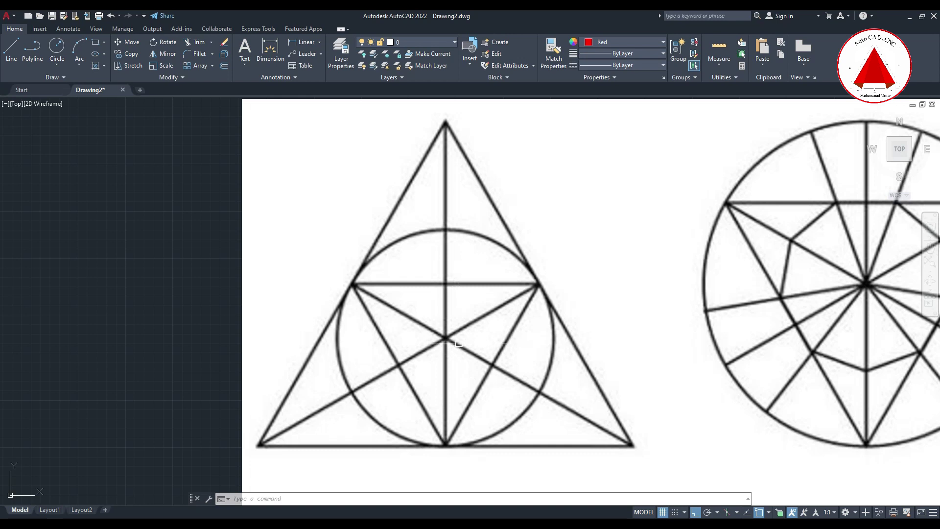
middle_drag(453, 338, 451, 339)
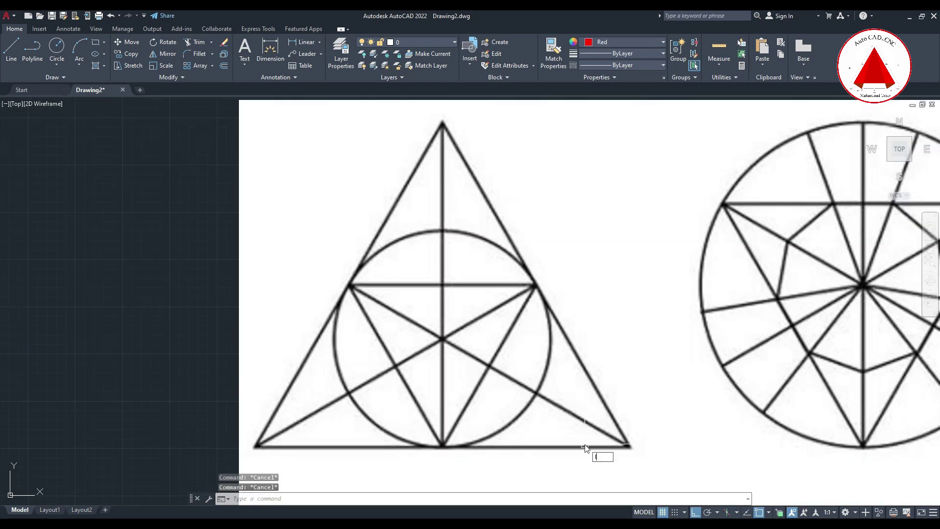
text(L)
key(Return)
key(Escape)
click(606, 41)
key(Escape)
key(Return)
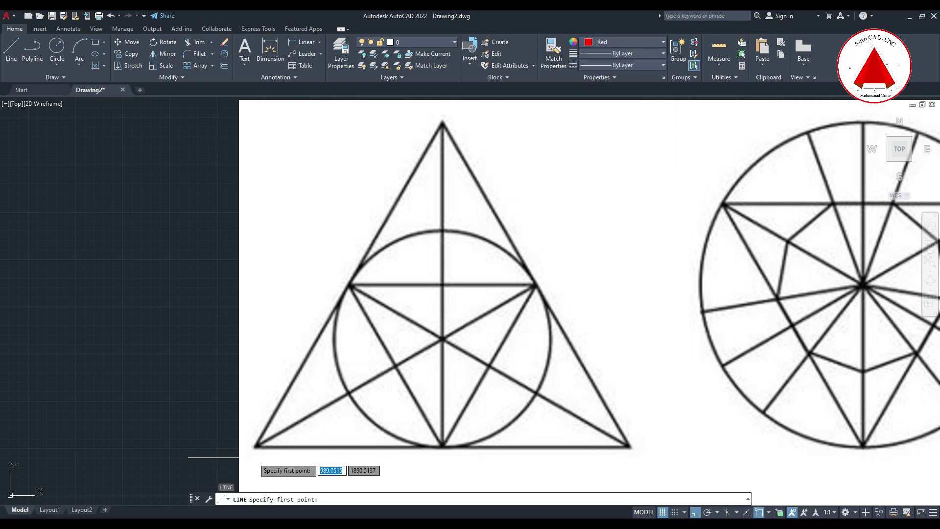
click(254, 447)
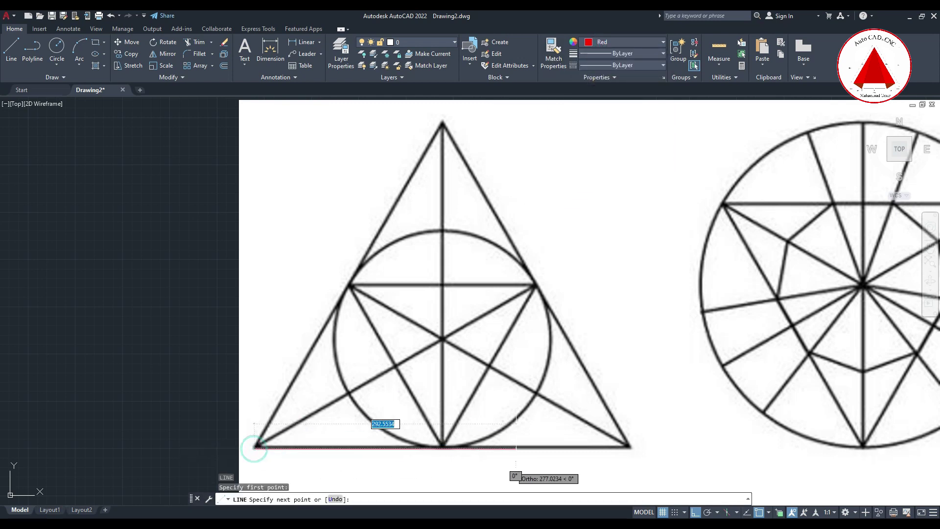
click(631, 447)
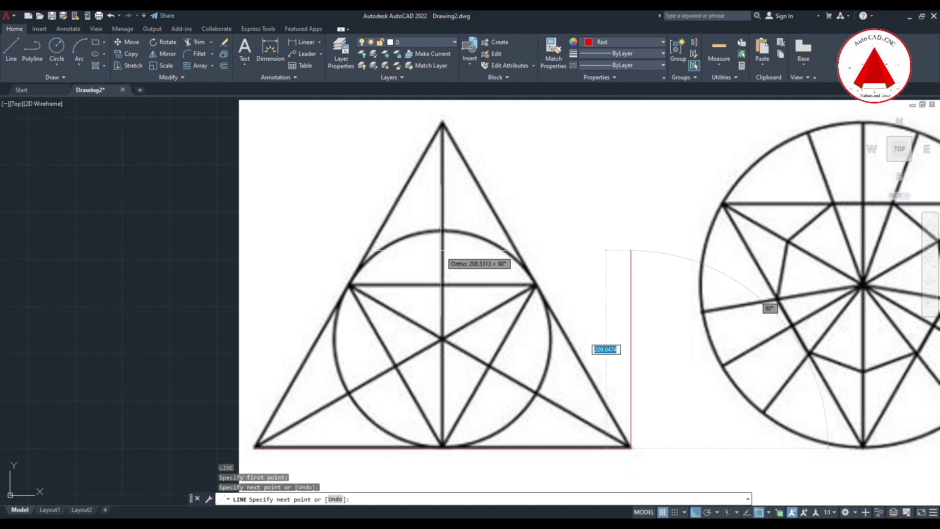
key(F8)
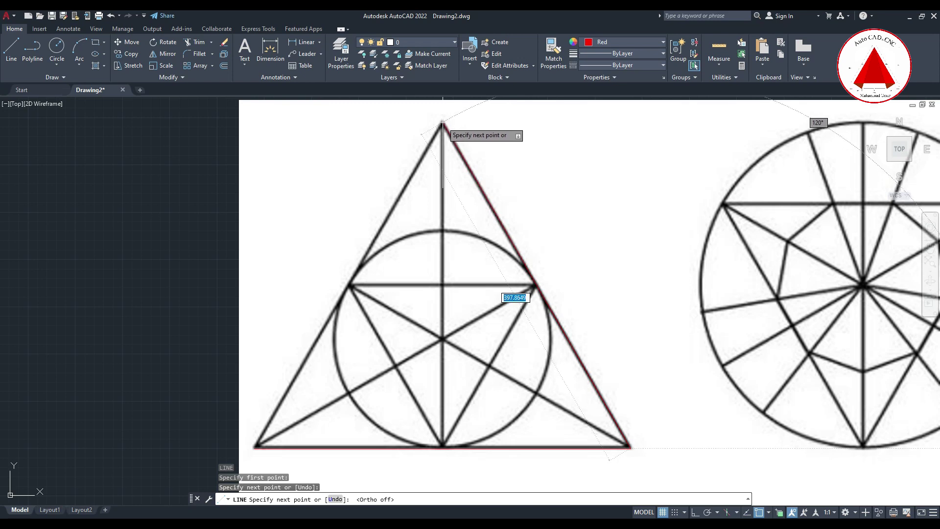
click(443, 121)
click(255, 448)
key(Escape)
scroll(518, 191, down, 2)
scroll(467, 189, up, 2)
text(l)
key(Return)
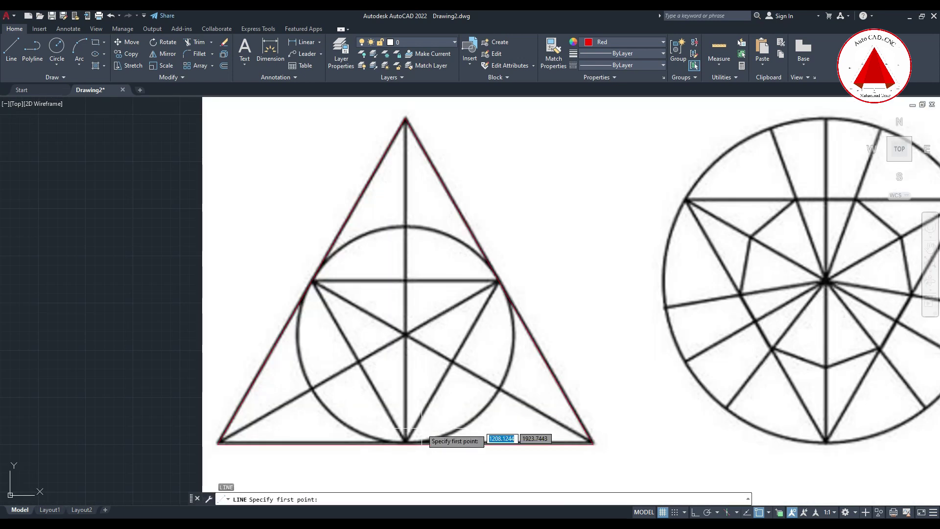
click(406, 441)
middle_drag(466, 226, 454, 255)
key(F8)
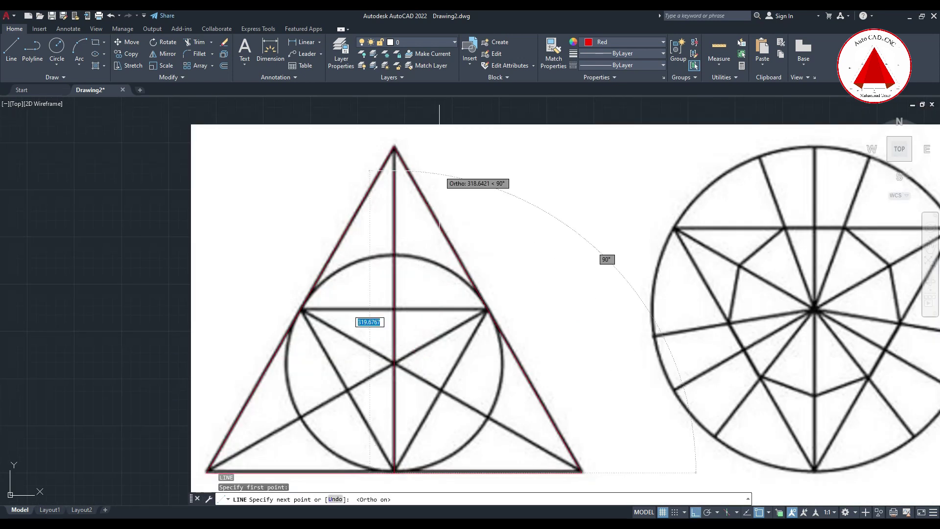
scroll(392, 149, up, 4)
key(Escape)
scroll(384, 157, up, 3)
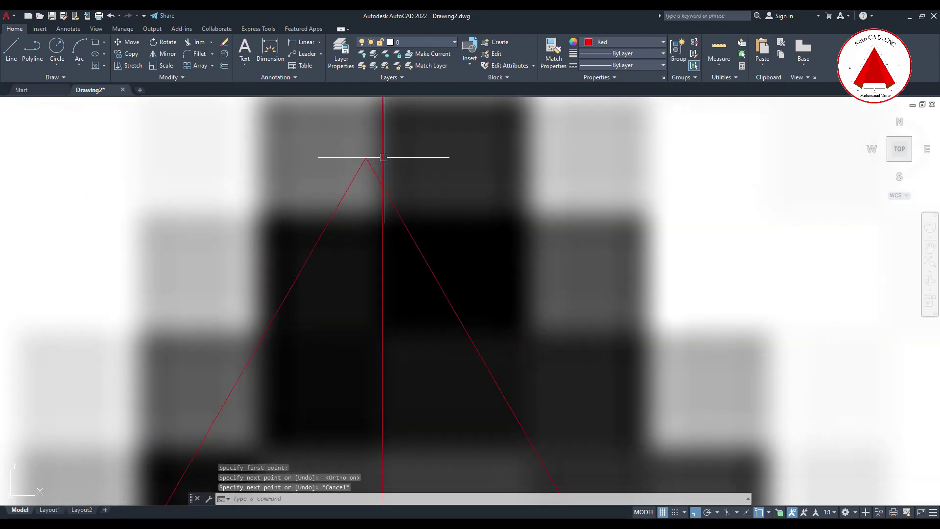
scroll(384, 157, down, 2)
scroll(367, 157, down, 2)
scroll(394, 210, down, 2)
key(Escape)
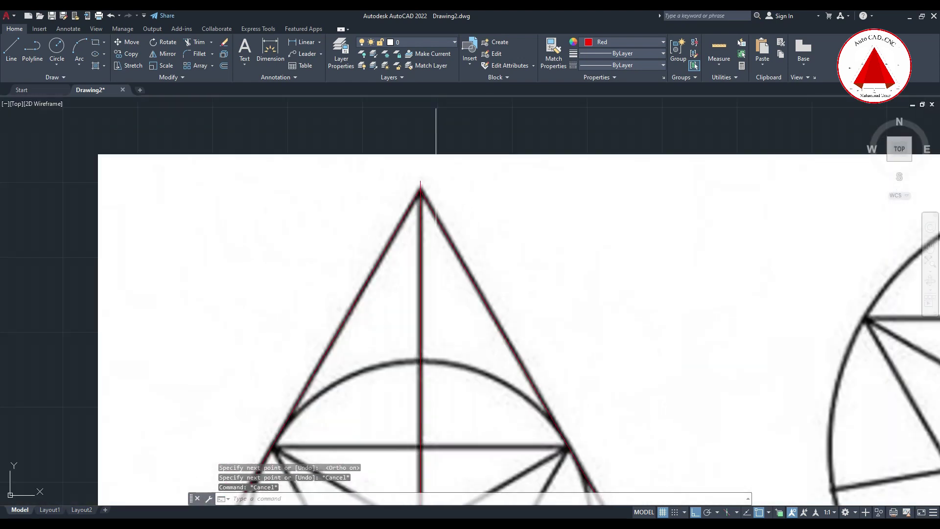
scroll(436, 216, down, 4)
key(Escape)
text(E)
key(Return)
key(Escape)
scroll(431, 363, up, 2)
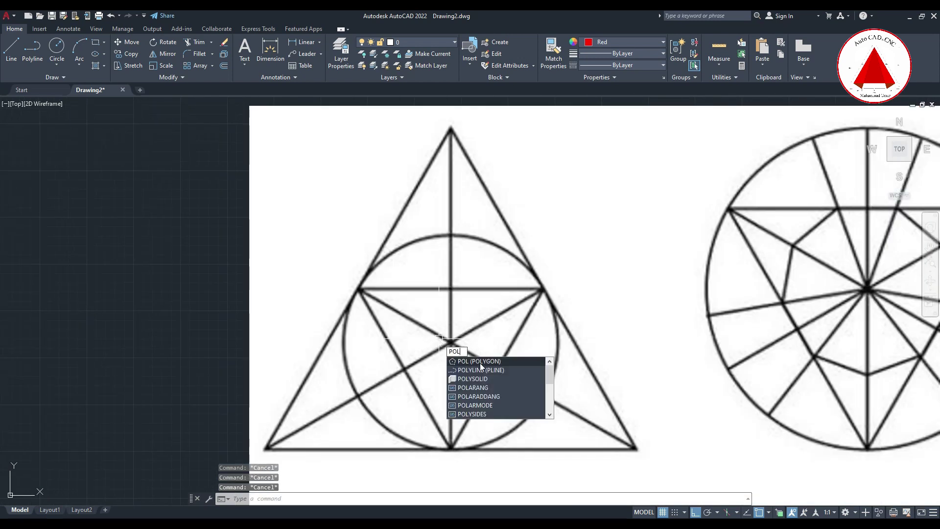
- Start a three-sided inscribed polygon centred on the reference triangle's middle
click(479, 361)
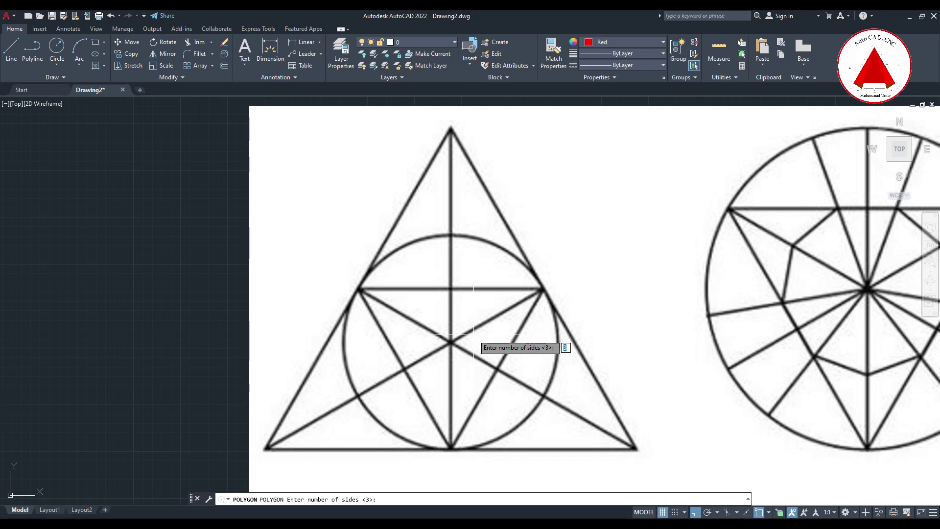
key(Return)
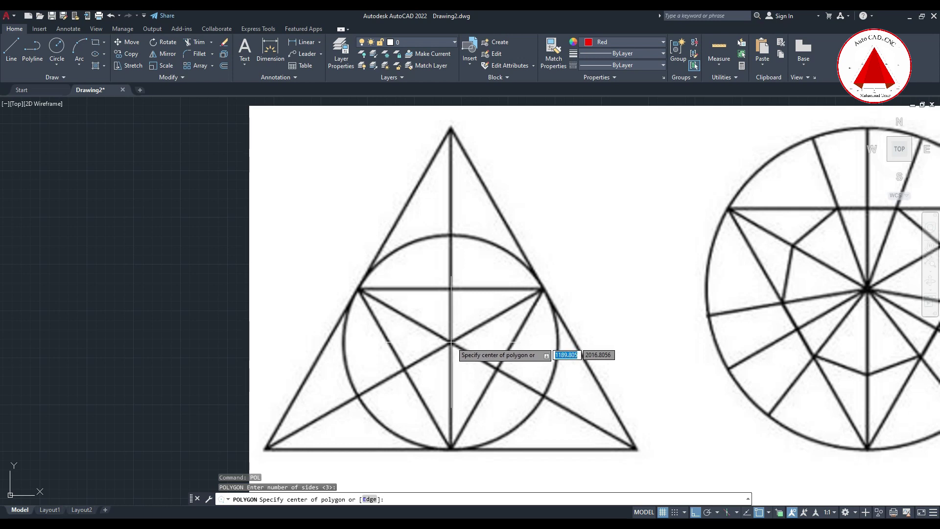
click(451, 342)
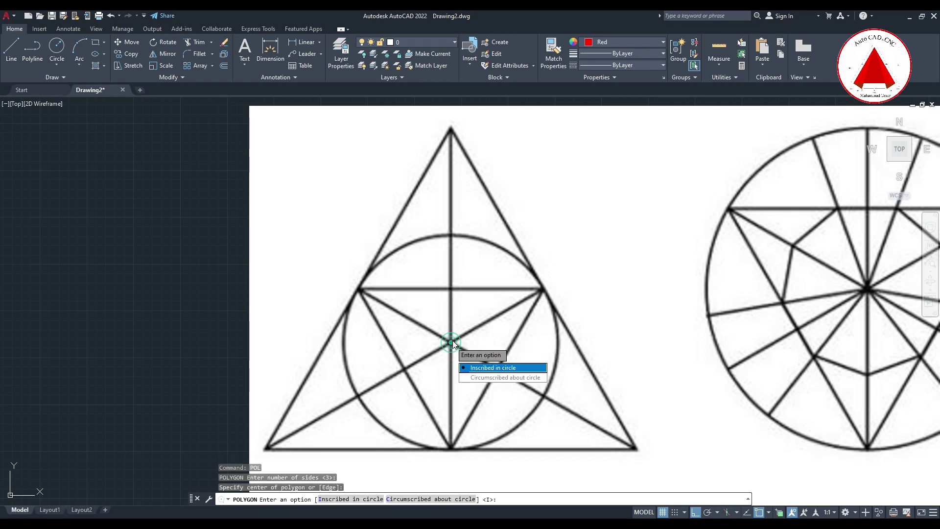
click(480, 368)
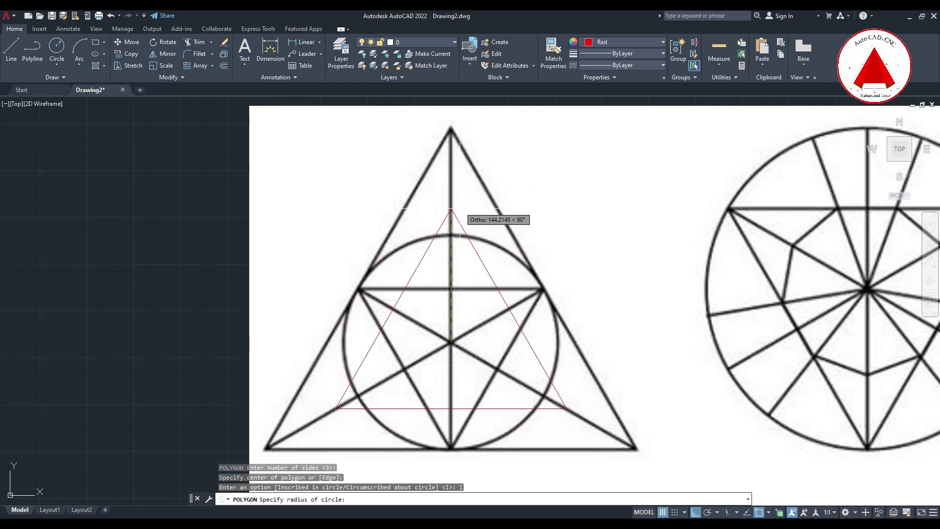
- With Ortho on to keep it upright, set the polygon radius at the triangle's apex
scroll(454, 222, down, 2)
key(F8)
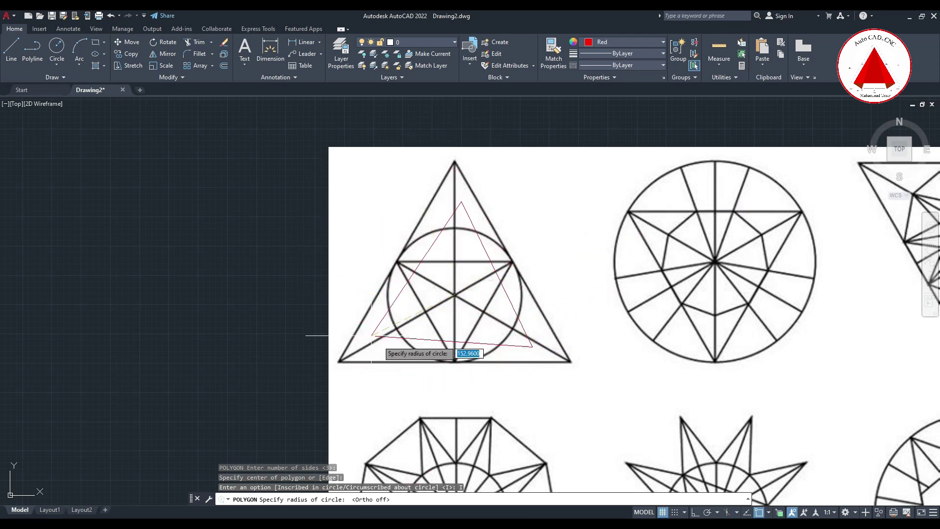
key(F8)
scroll(461, 183, up, 2)
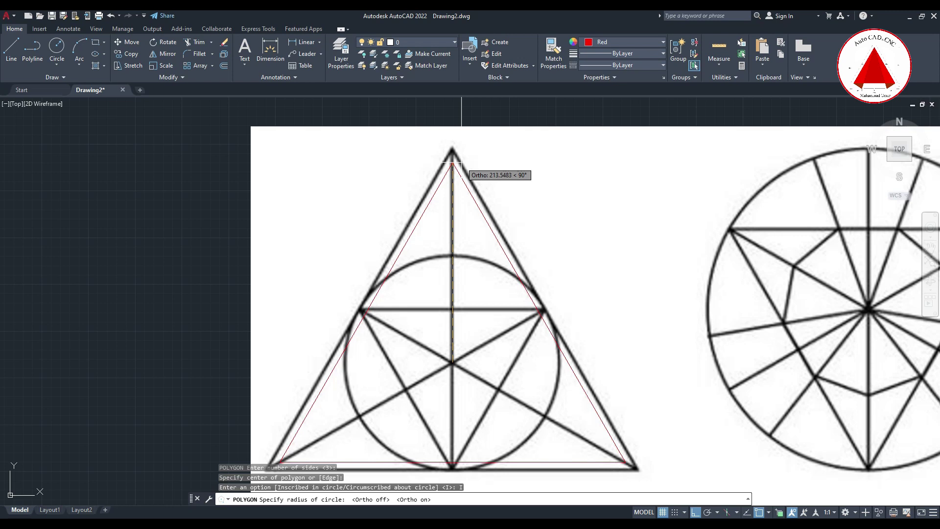
scroll(450, 157, up, 2)
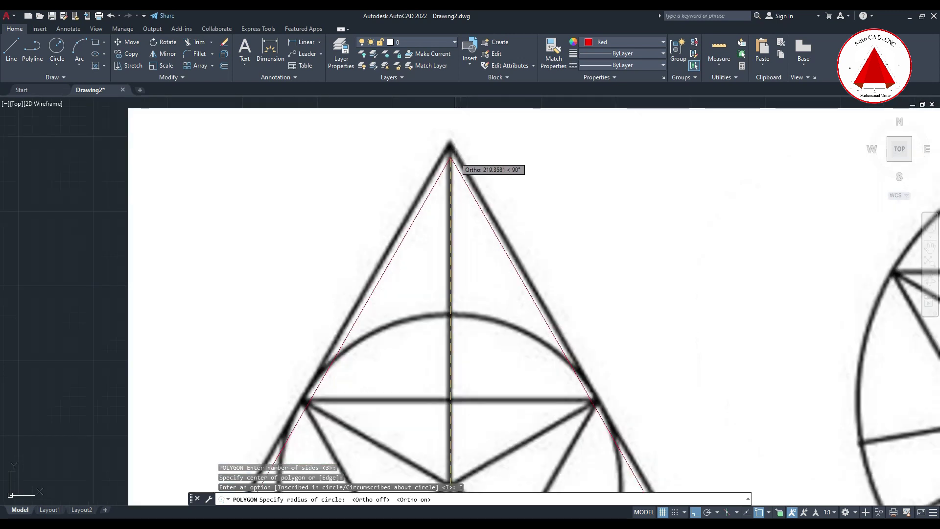
scroll(451, 158, down, 4)
key(F8)
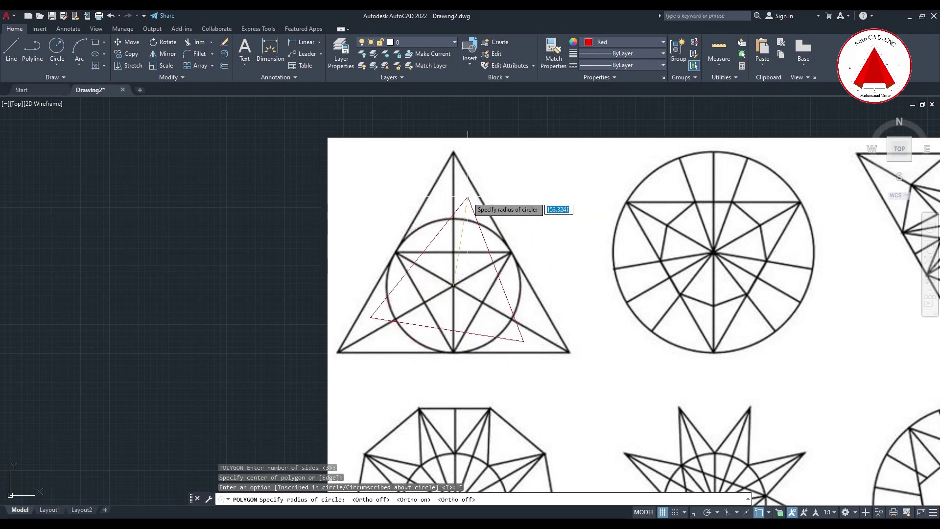
scroll(468, 198, up, 2)
key(F8)
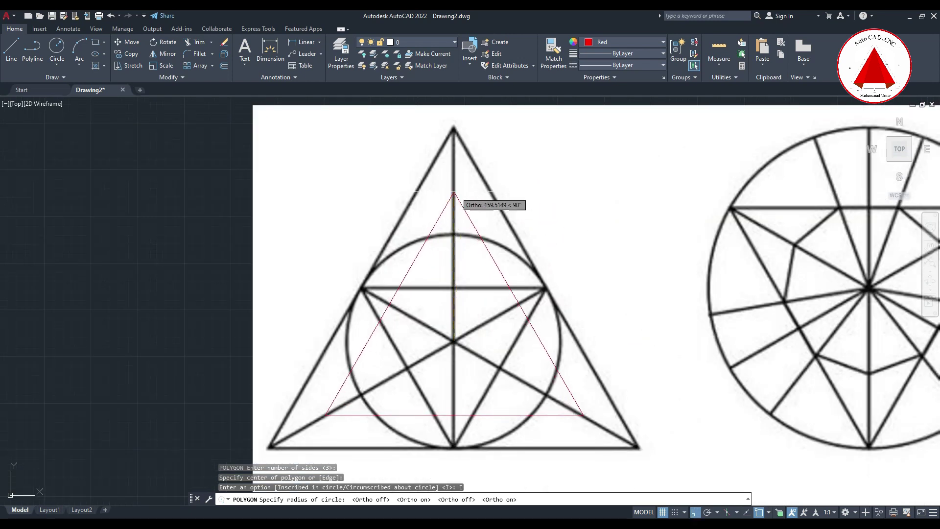
scroll(448, 186, up, 1)
scroll(441, 179, up, 3)
click(441, 171)
key(Escape)
key(Escape)
scroll(453, 235, down, 5)
scroll(433, 249, up, 2)
- Draw a vertical line from the triangle's bottom midpoint up past the apex
middle_drag(432, 250, 441, 305)
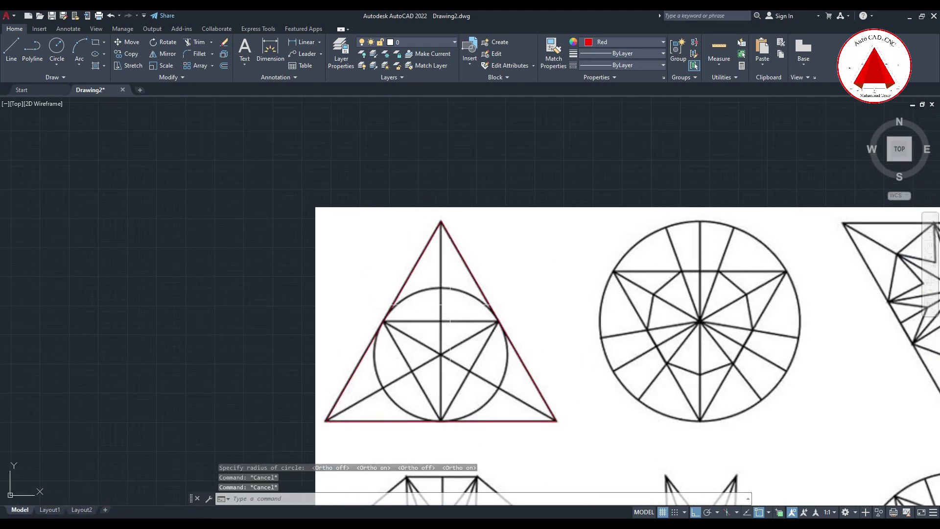
text(l)
key(Return)
click(441, 421)
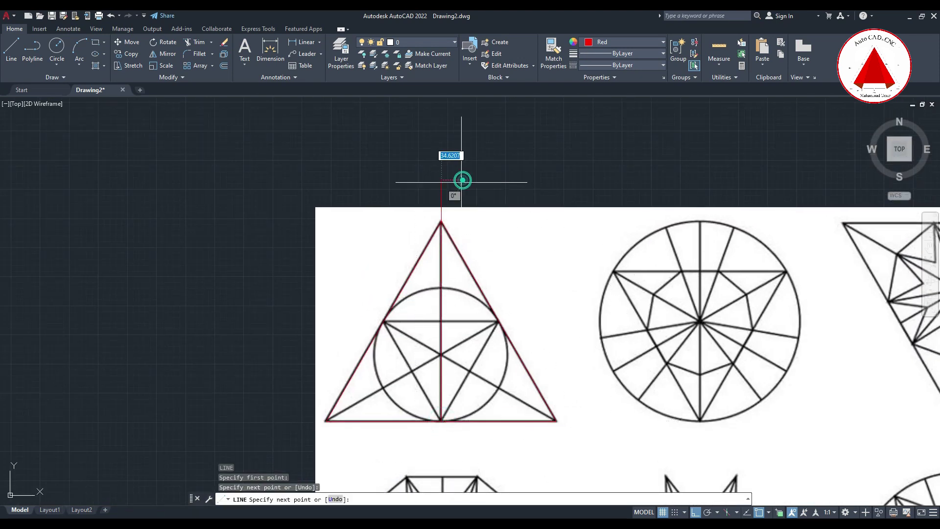
click(462, 180)
key(Escape)
- Erase the extra vertical line with the E command
scroll(462, 180, up, 2)
scroll(421, 293, up, 3)
scroll(420, 325, up, 3)
scroll(406, 308, up, 2)
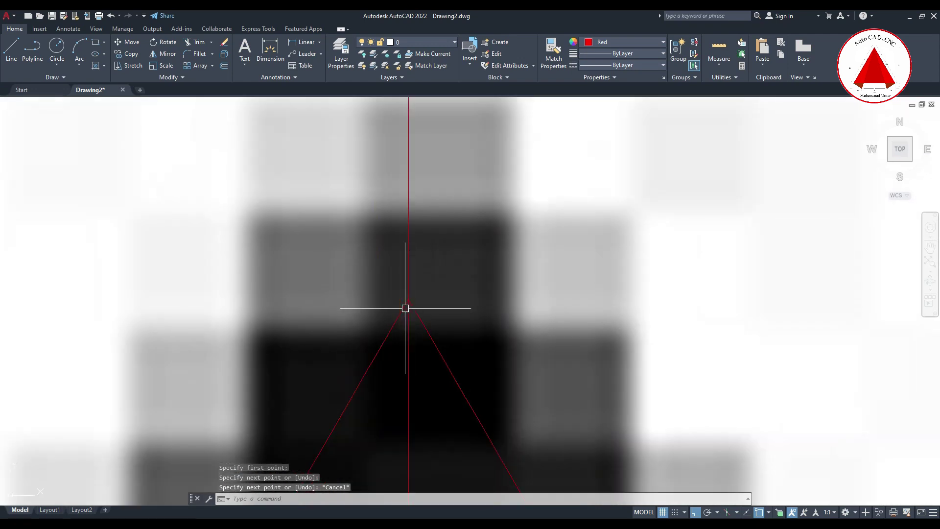
scroll(406, 308, down, 3)
scroll(372, 254, down, 3)
click(430, 274)
text(e)
key(Return)
key(Escape)
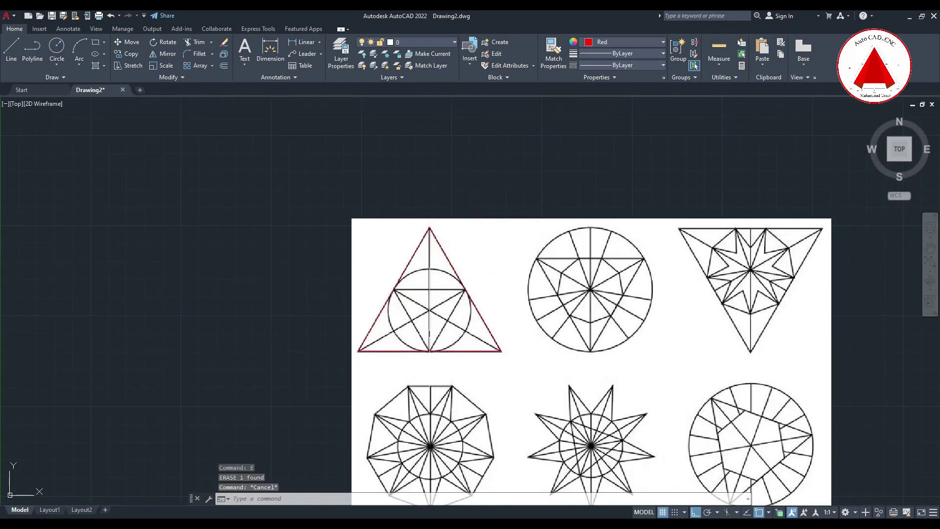
scroll(430, 333, up, 3)
scroll(429, 333, up, 2)
key(Escape)
- Draw a circle at the triangle's centre with radius reaching its bottom edge
text(c)
key(Return)
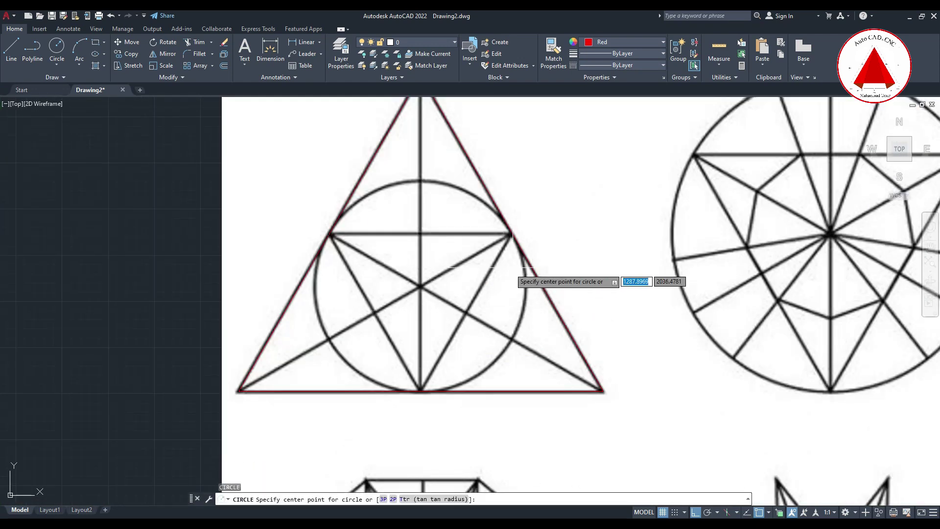
click(420, 286)
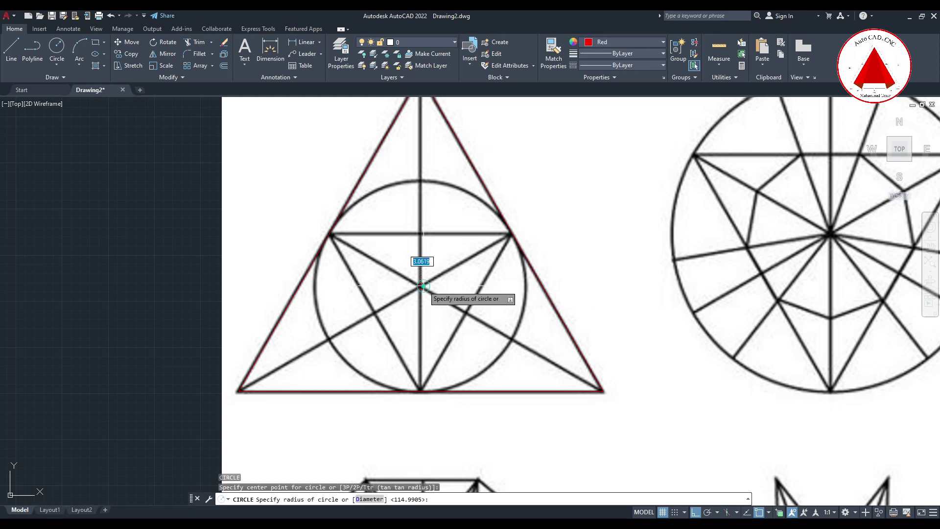
click(420, 390)
key(Escape)
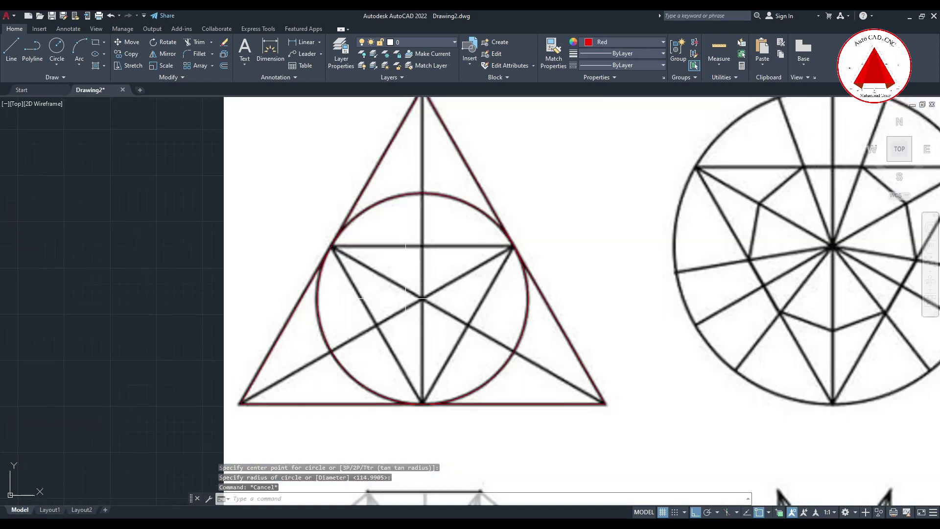
scroll(411, 293, up, 2)
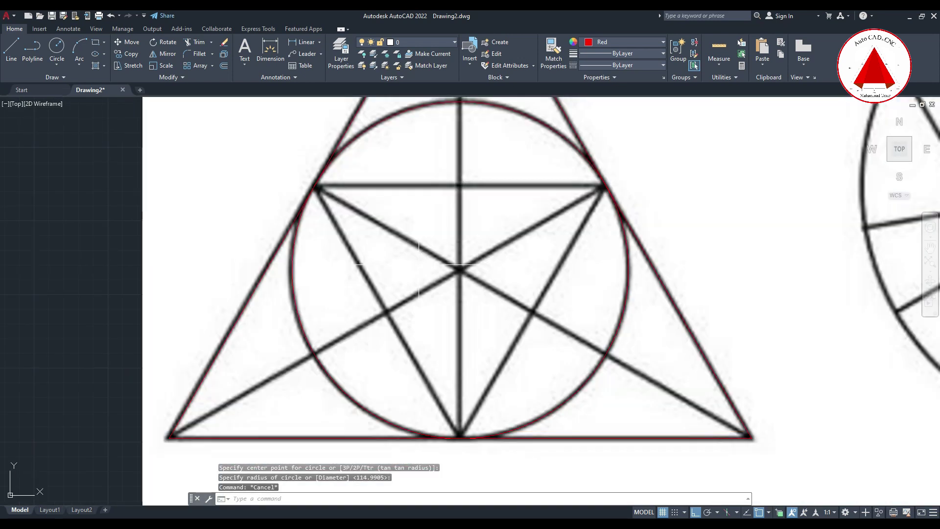
- Start a three-sided inscribed polygon centred on the triangle's centre
text(i)
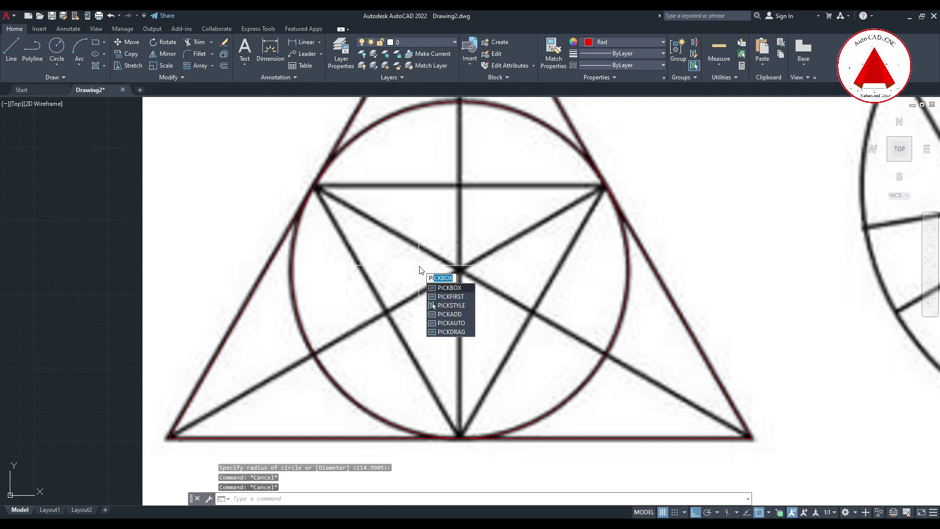
key(Escape)
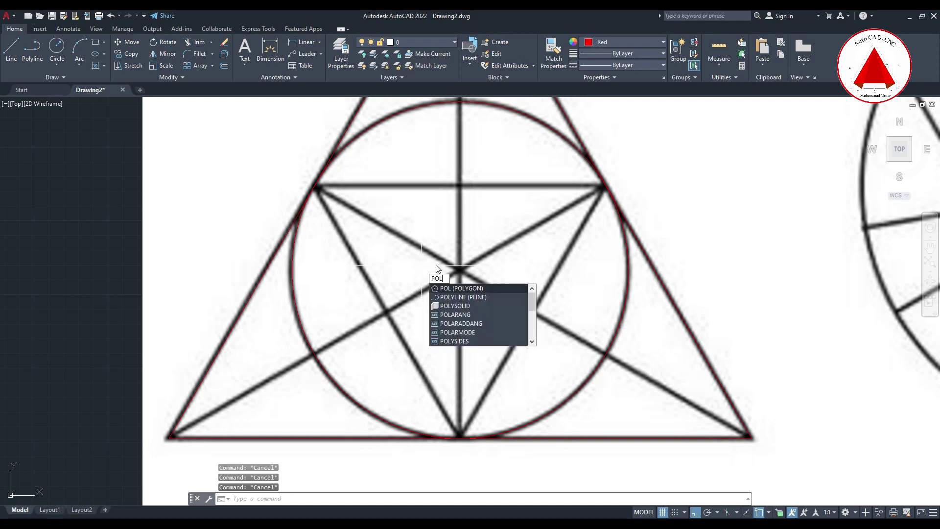
key(Return)
scroll(556, 267, down, 4)
scroll(537, 281, up, 2)
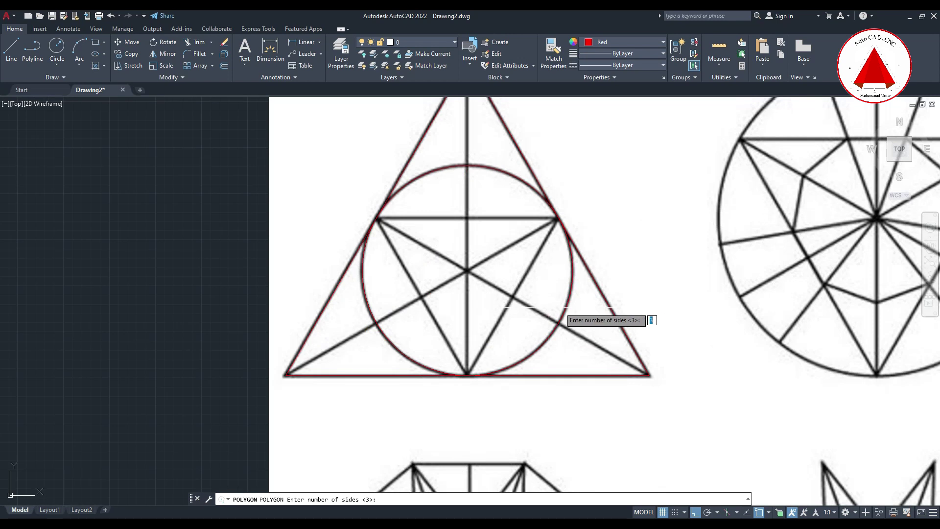
scroll(539, 292, up, 2)
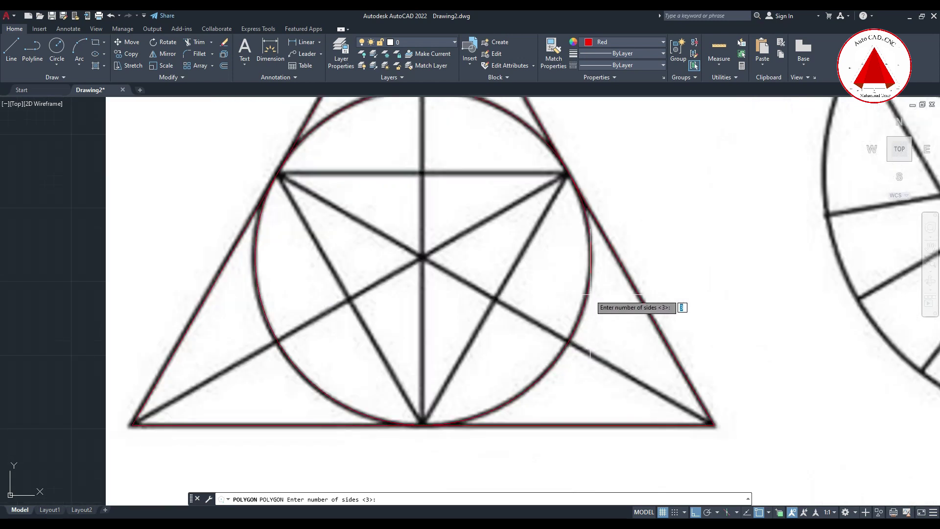
scroll(590, 294, down, 4)
scroll(576, 256, up, 4)
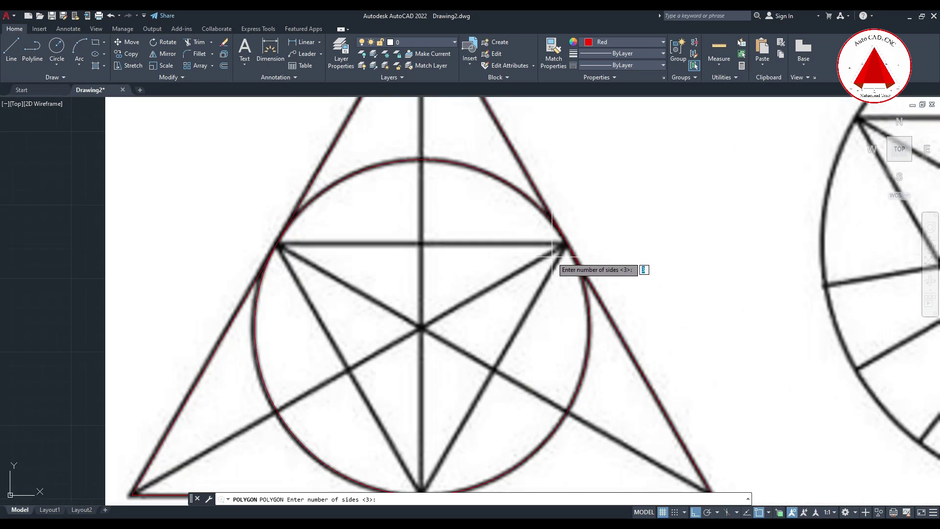
key(Return)
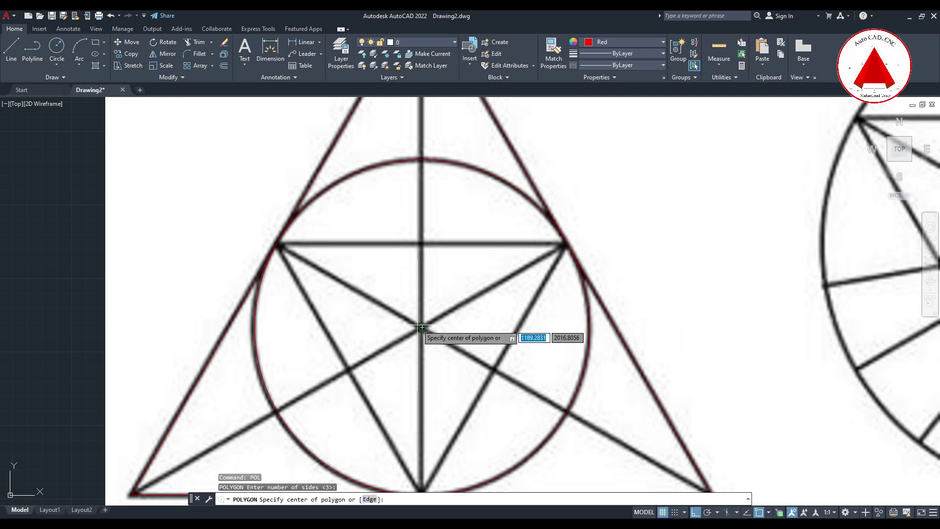
click(422, 326)
scroll(424, 325, down, 2)
click(453, 351)
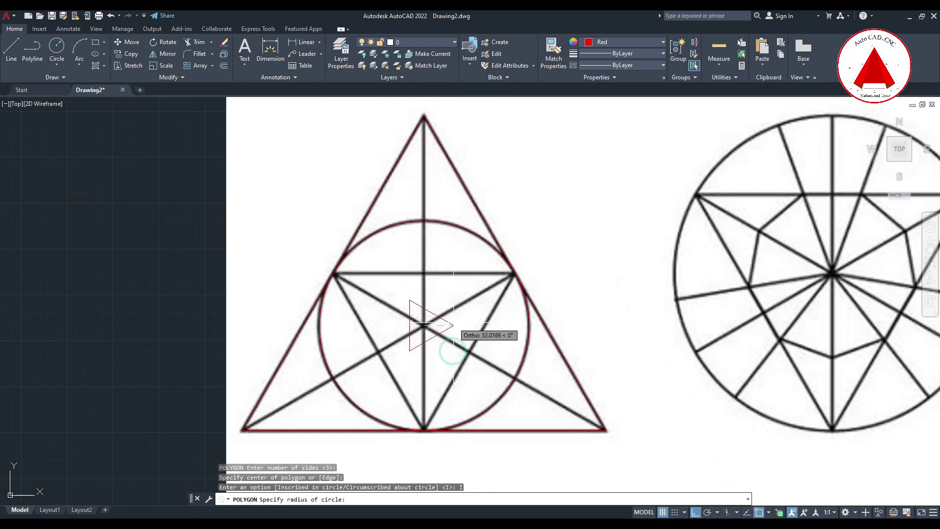
- Turn Ortho off to preview the polygon's radius, then abandon the polygon
scroll(514, 323, up, 3)
scroll(514, 318, down, 3)
key(F8)
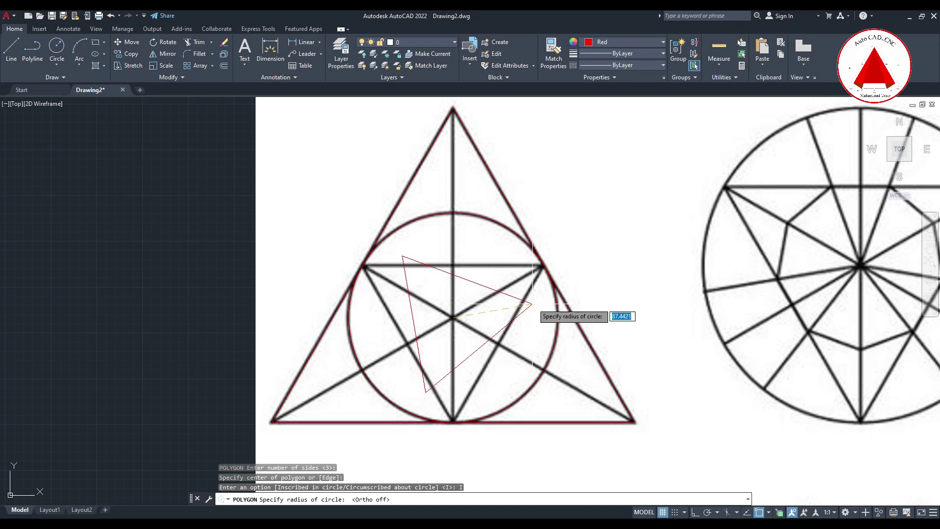
scroll(527, 303, up, 1)
scroll(551, 246, up, 1)
scroll(551, 241, down, 2)
scroll(552, 241, up, 2)
scroll(553, 241, down, 2)
scroll(553, 241, up, 2)
scroll(554, 241, down, 2)
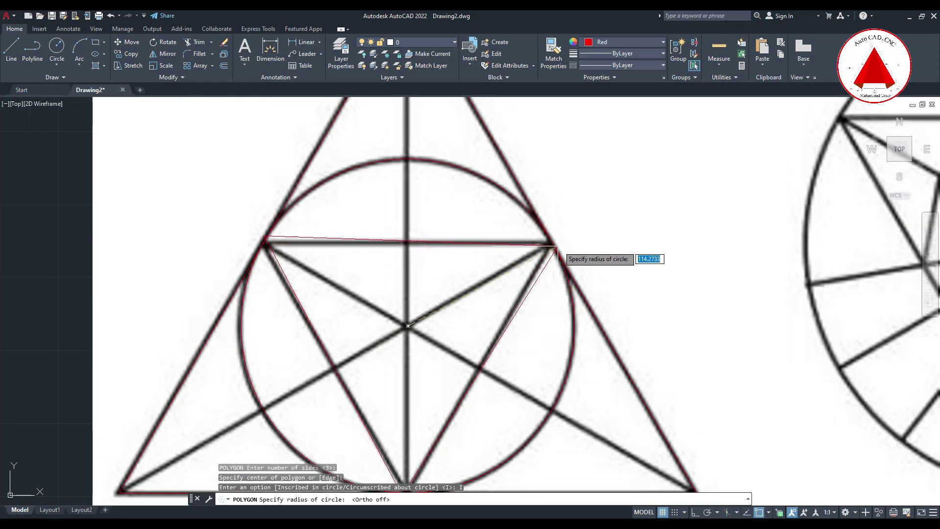
scroll(553, 245, down, 1)
scroll(504, 166, down, 3)
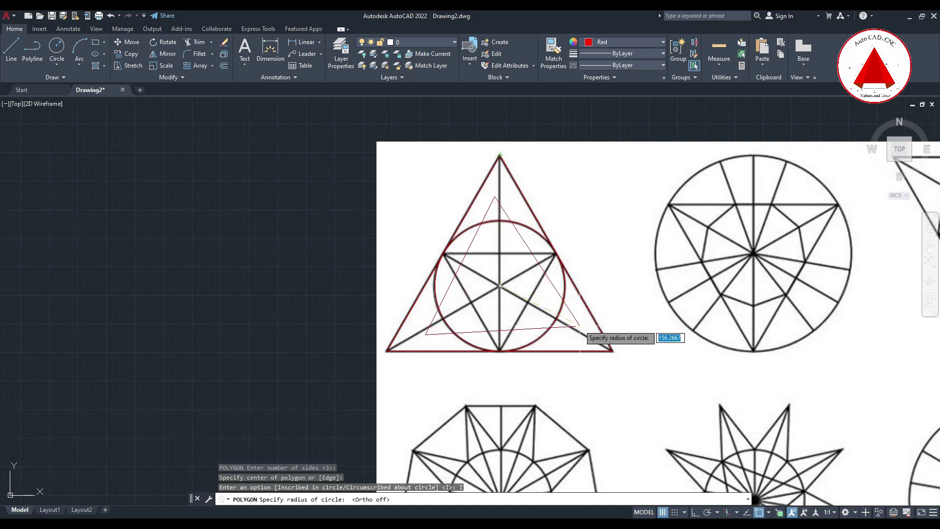
scroll(630, 361, up, 2)
scroll(631, 385, down, 3)
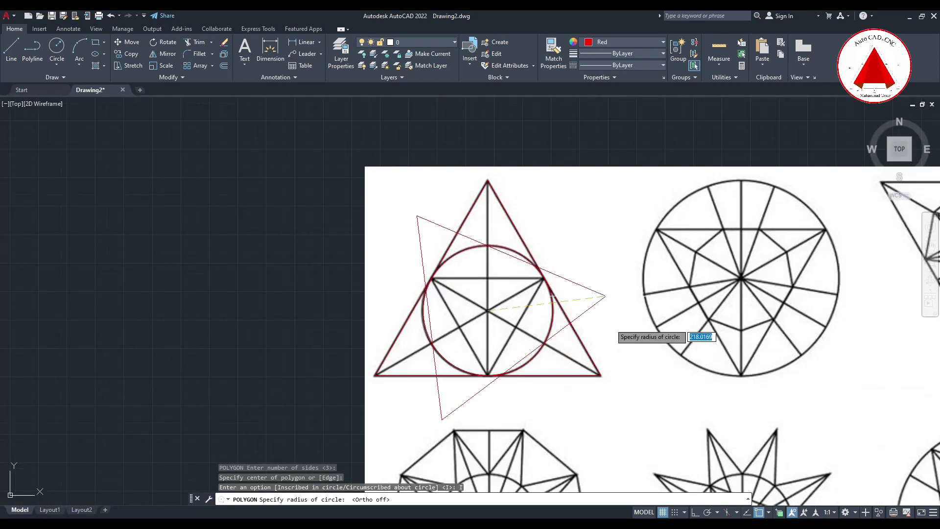
scroll(525, 269, up, 2)
scroll(567, 298, up, 2)
key(Escape)
- Draw a vertical line from the triangle's bottom midpoint to its top vertex
scroll(453, 318, down, 3)
scroll(454, 319, up, 2)
middle_drag(422, 273, 430, 338)
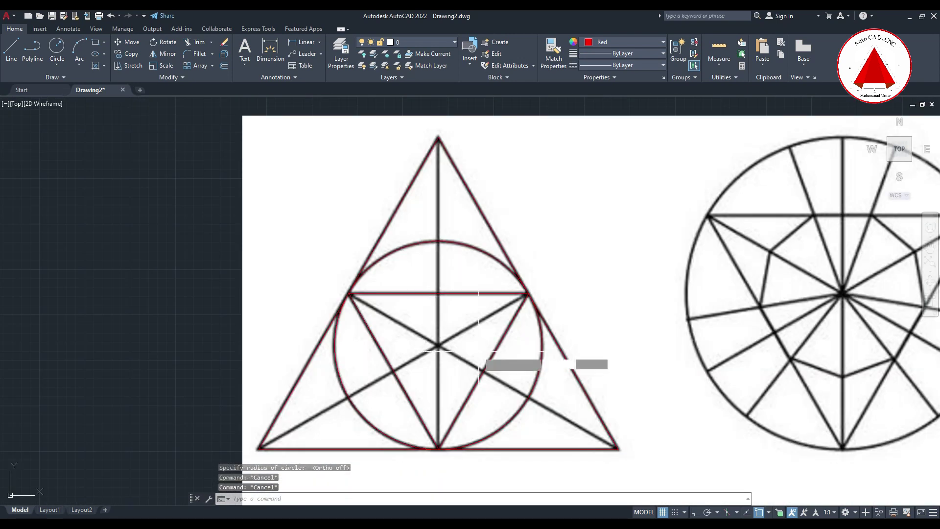
text(l)
key(Return)
click(438, 449)
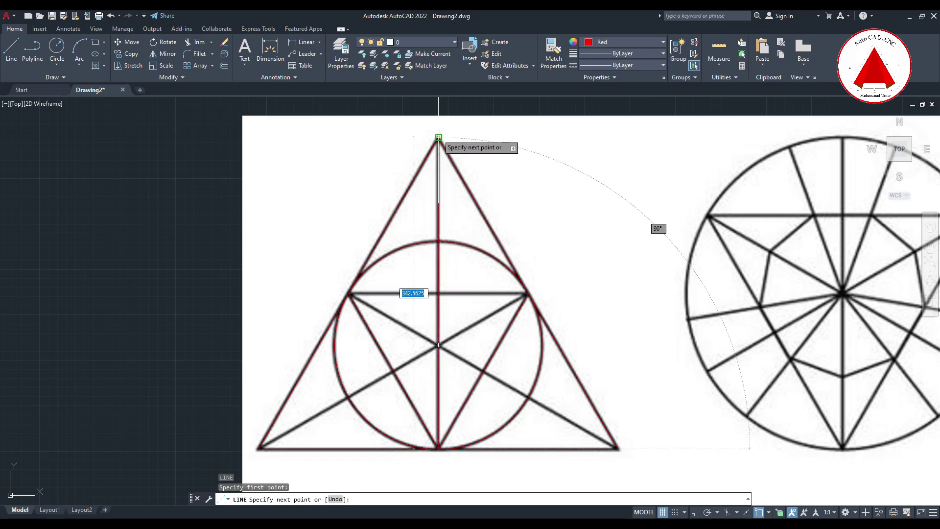
click(438, 138)
key(Escape)
- Draw a diagonal from the bottom-left vertex to the inner triangle's right corner
key(Return)
click(259, 447)
click(527, 294)
key(Escape)
- Draw a diagonal from the bottom-right vertex to the inner triangle's left corner
key(Return)
click(618, 448)
click(346, 294)
key(Escape)
key(Escape)
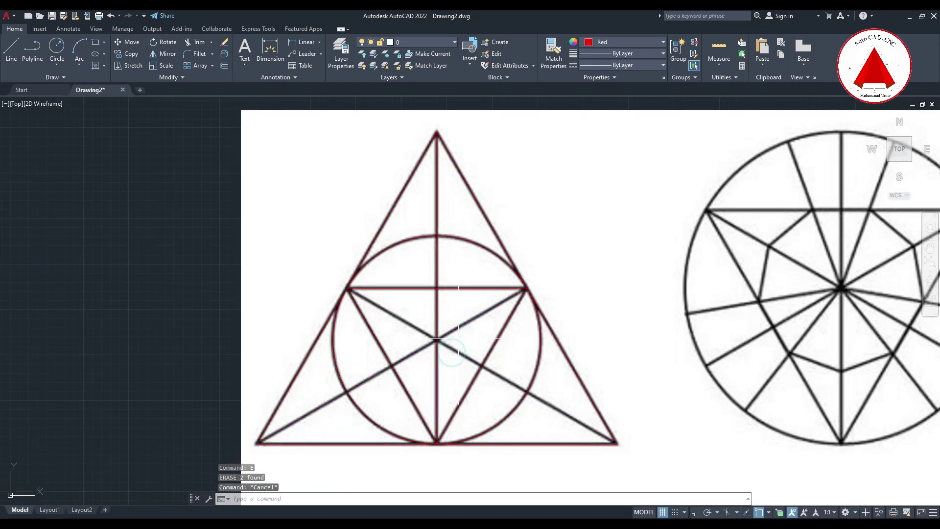
- Polar-array the vertical centre line into 3 copies around the triangle's centre
scroll(431, 392, up, 2)
click(420, 321)
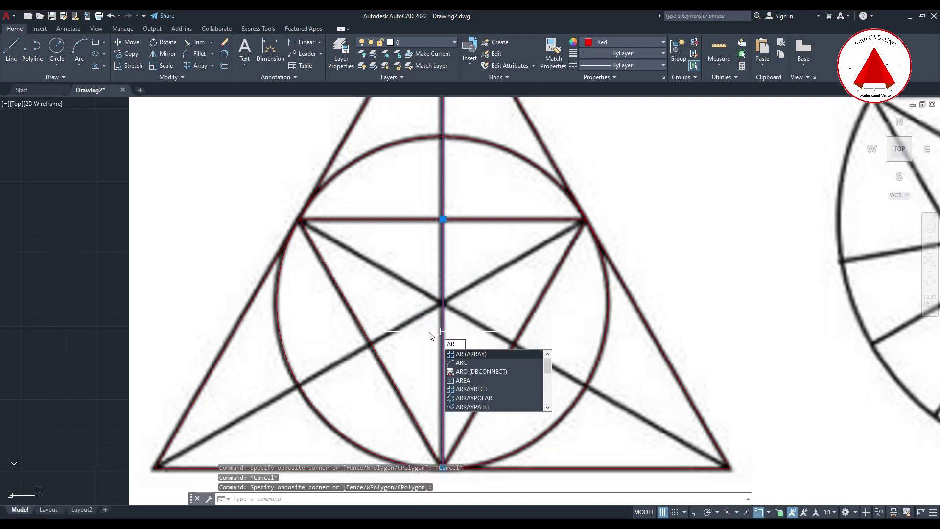
key(Return)
click(468, 376)
scroll(490, 318, down, 2)
scroll(510, 298, up, 2)
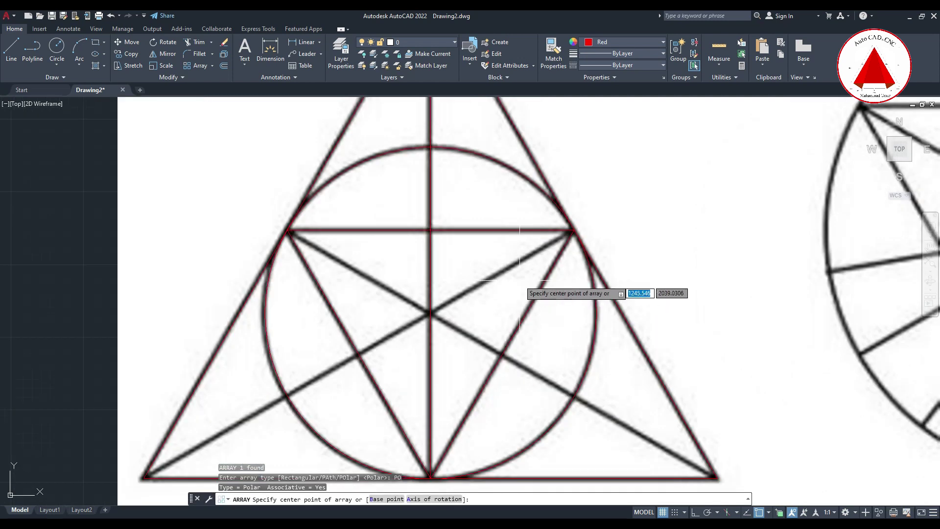
click(431, 313)
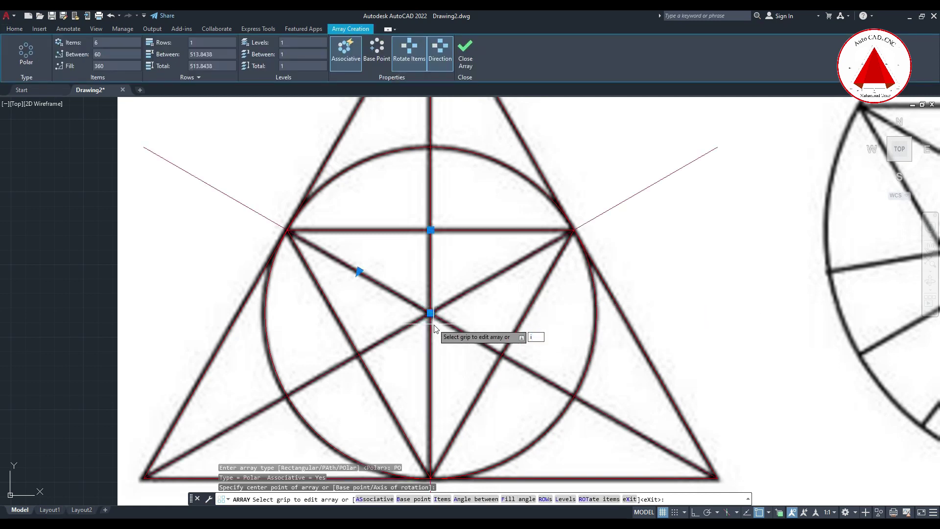
key(Return)
key(Return)
key(Escape)
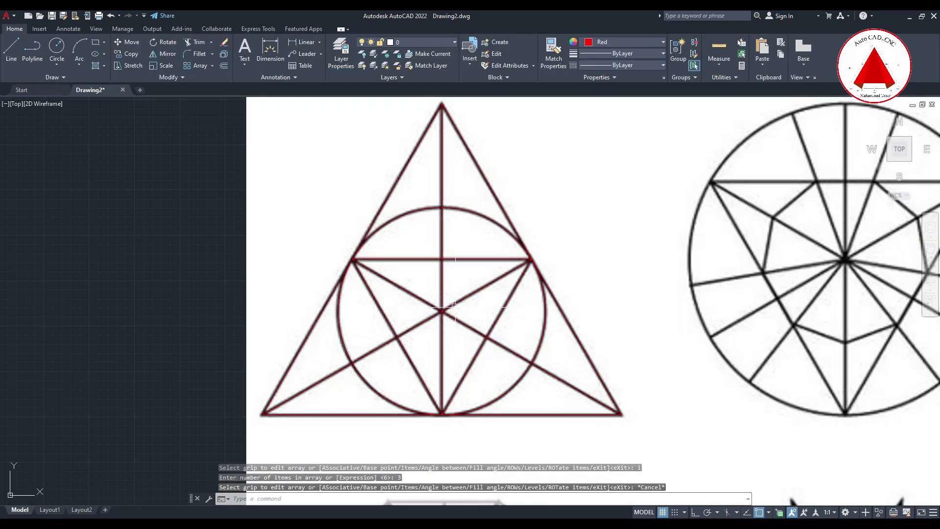
- Explode the polar array into three separate lines
click(452, 305)
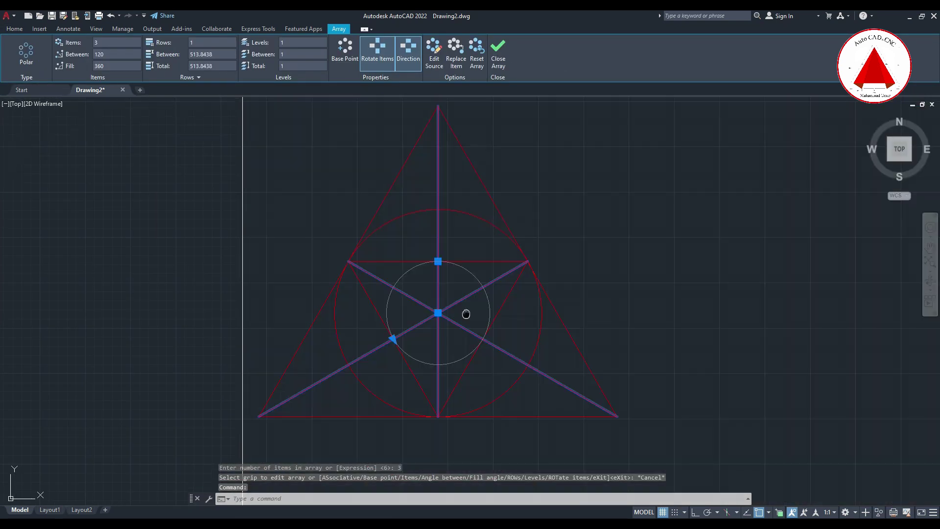
text(x)
key(Return)
key(Escape)
click(453, 326)
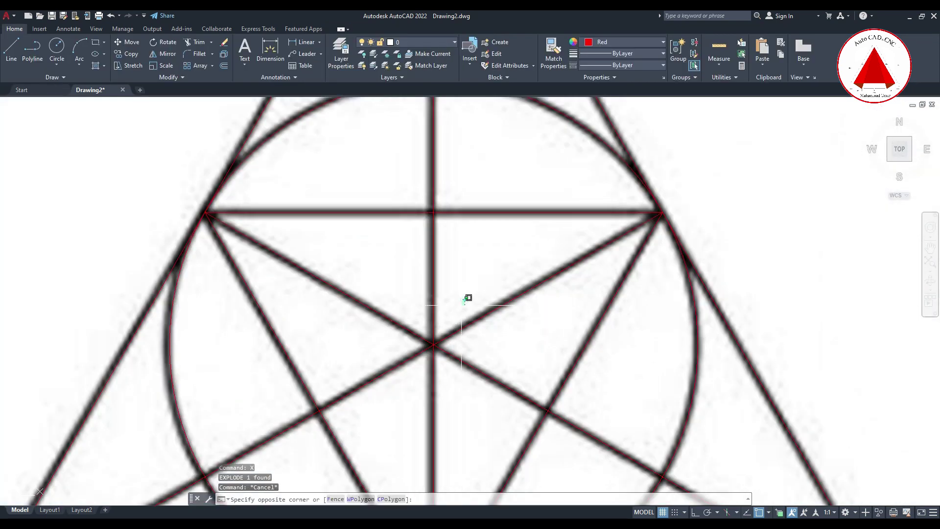
key(Escape)
scroll(345, 302, down, 3)
scroll(345, 302, up, 3)
scroll(345, 302, down, 2)
scroll(345, 302, down, 2)
- Erase two unwanted objects from the drawing
text(e)
key(Return)
scroll(392, 279, up, 2)
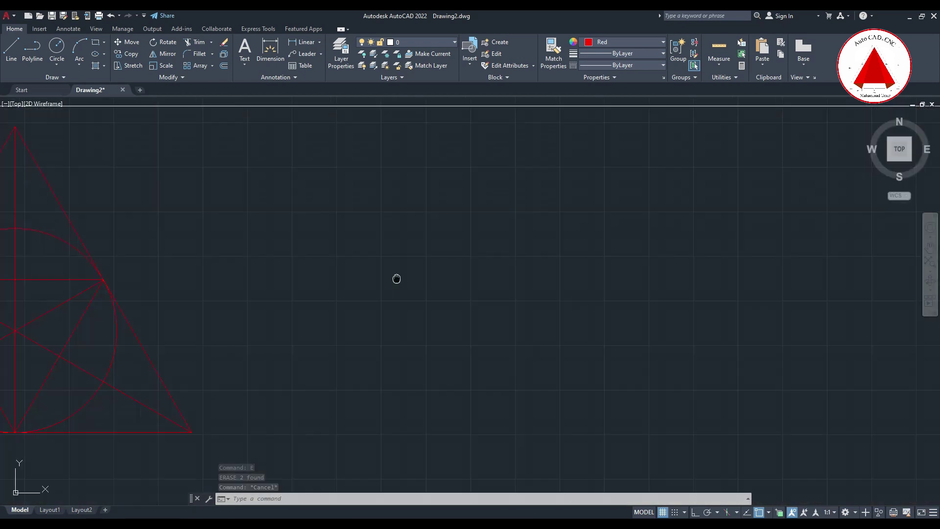
key(Escape)
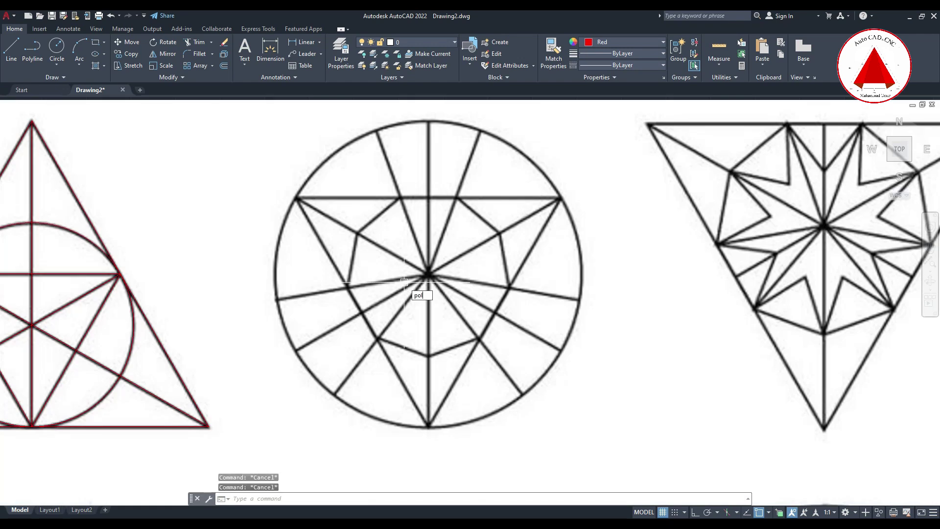
- Draw a red inscribed triangle centred on the middle circle, with a corner at its bottom point
key(Return)
key(Return)
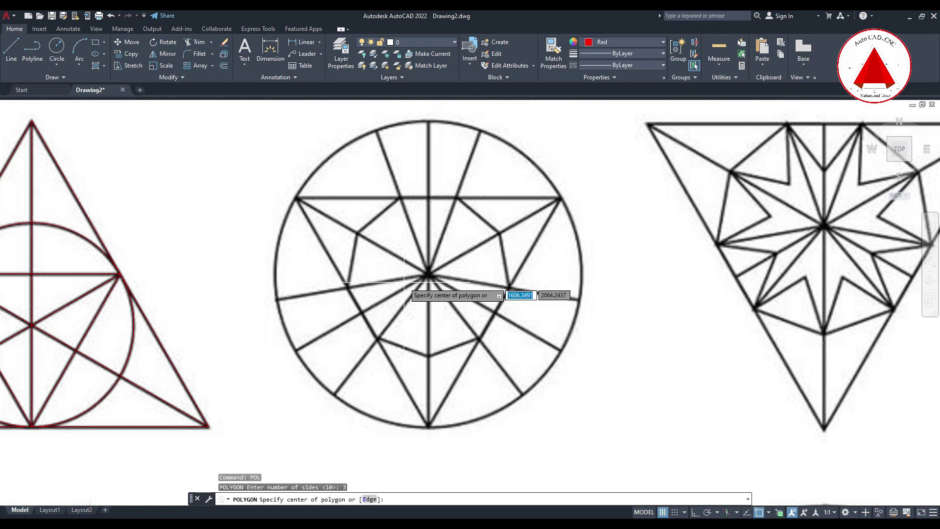
click(429, 274)
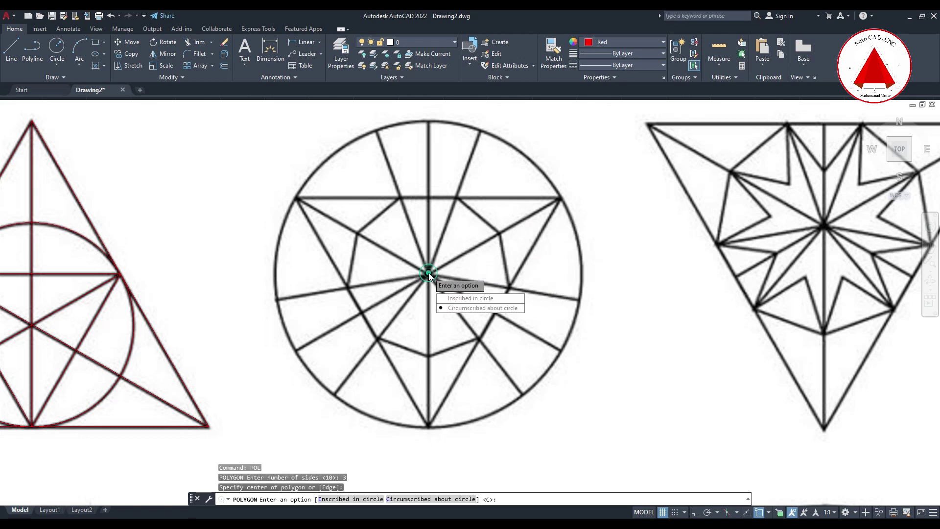
click(457, 301)
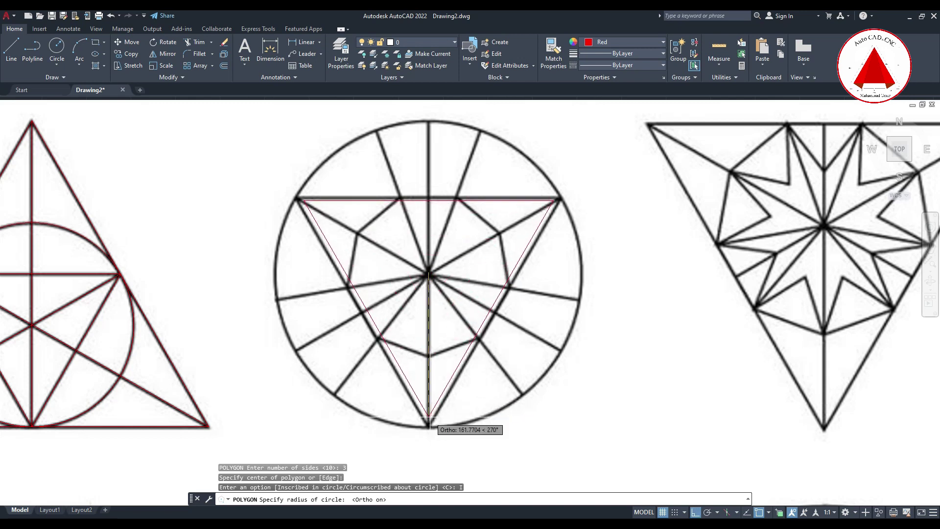
scroll(428, 420, up, 2)
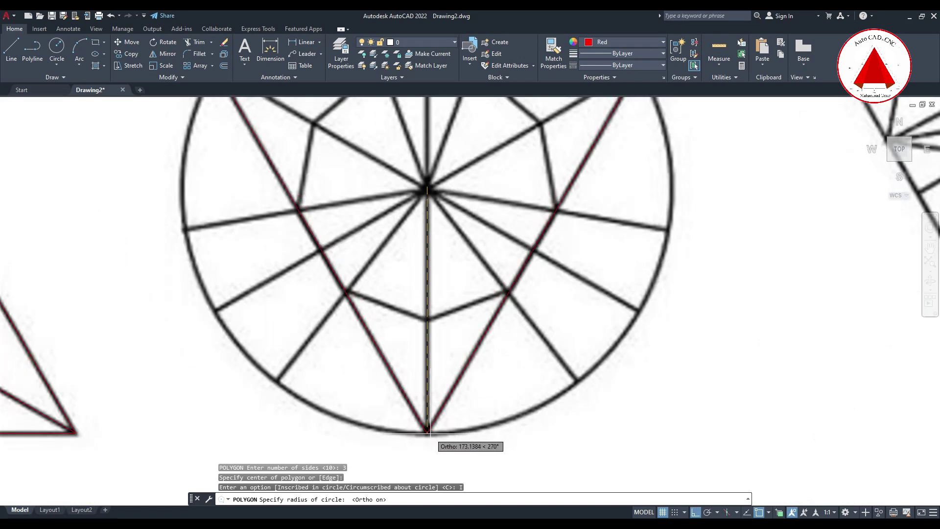
click(429, 433)
scroll(426, 433, down, 3)
scroll(458, 358, up, 2)
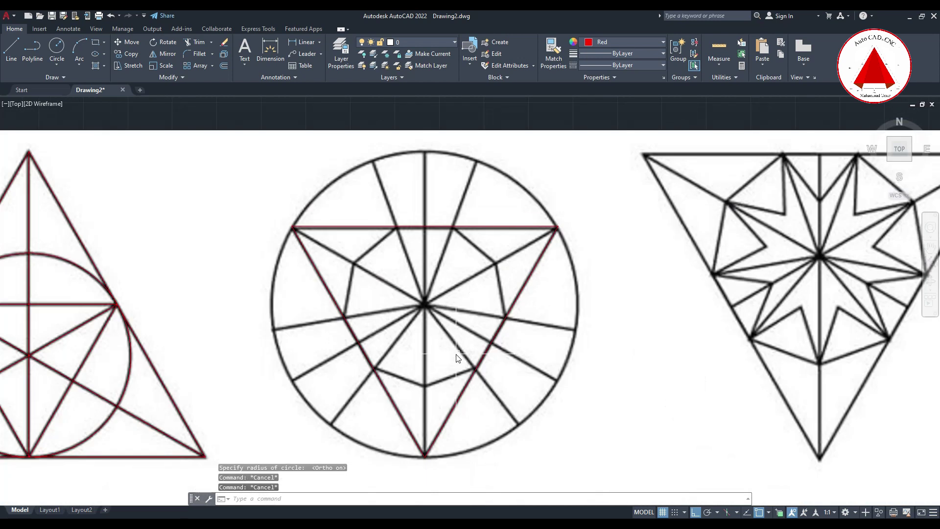
- Trace the outer ring with a red circle at the star's centre, using the default radius
text(c)
key(Return)
click(426, 304)
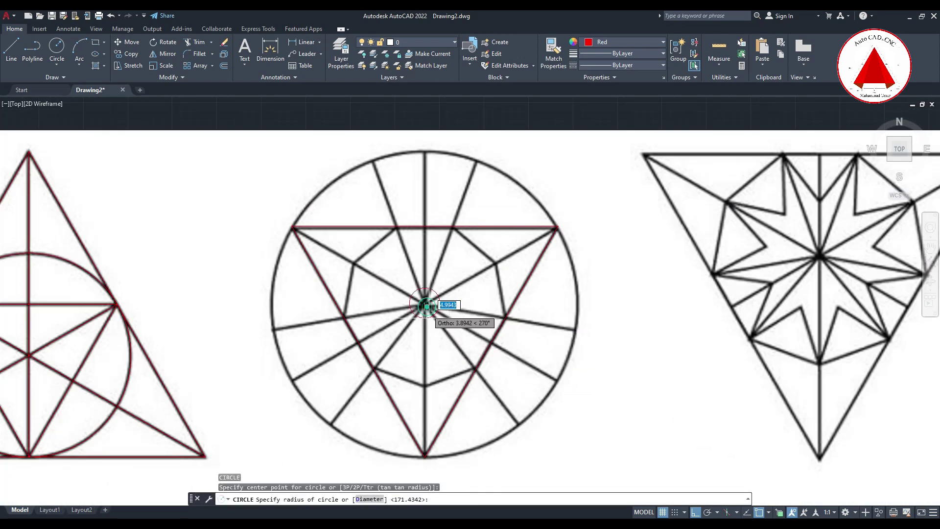
key(Escape)
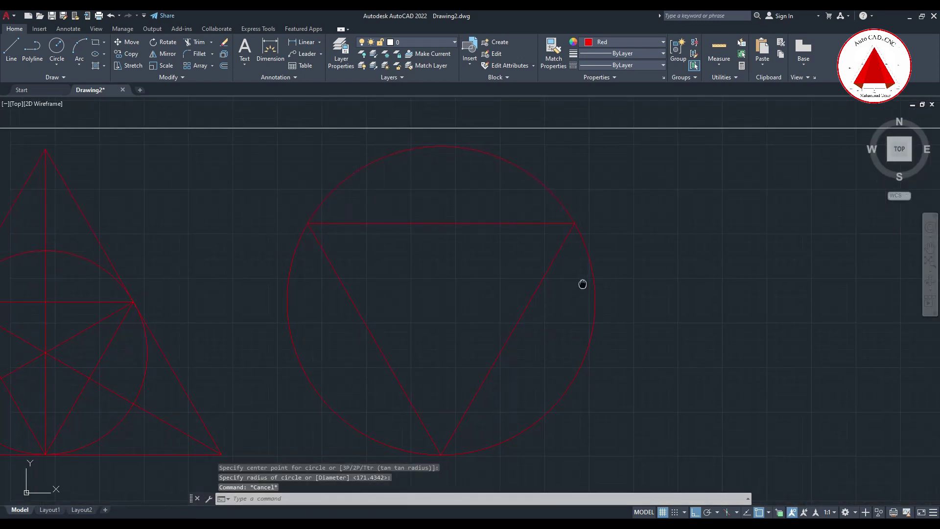
scroll(529, 280, down, 2)
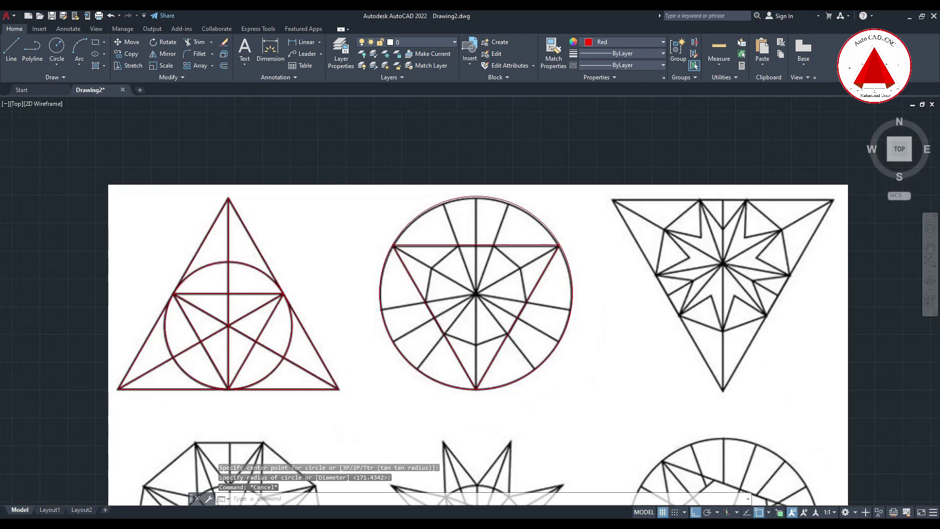
scroll(492, 294, up, 4)
- Draw a red 9-sided polygon at the circle's centre, circumscribed to match the inner nonagon
key(Escape)
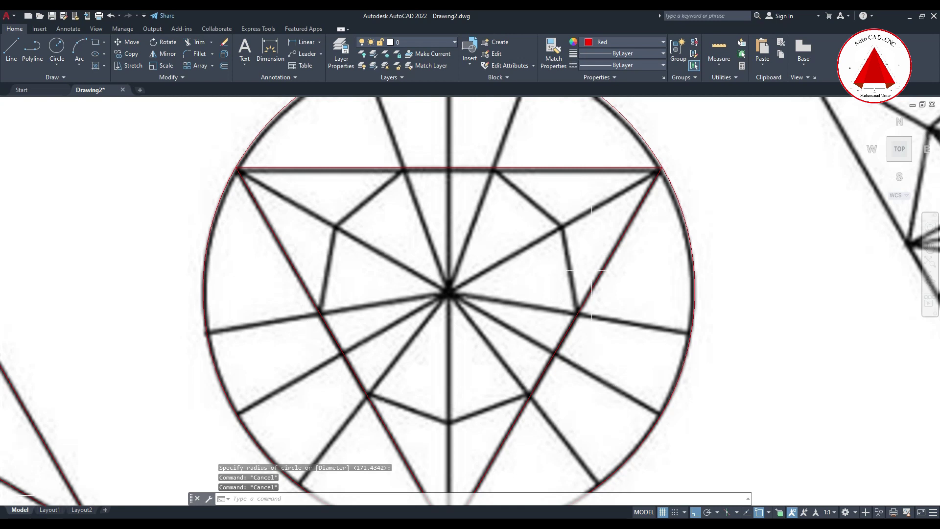
key(Escape)
text(pol)
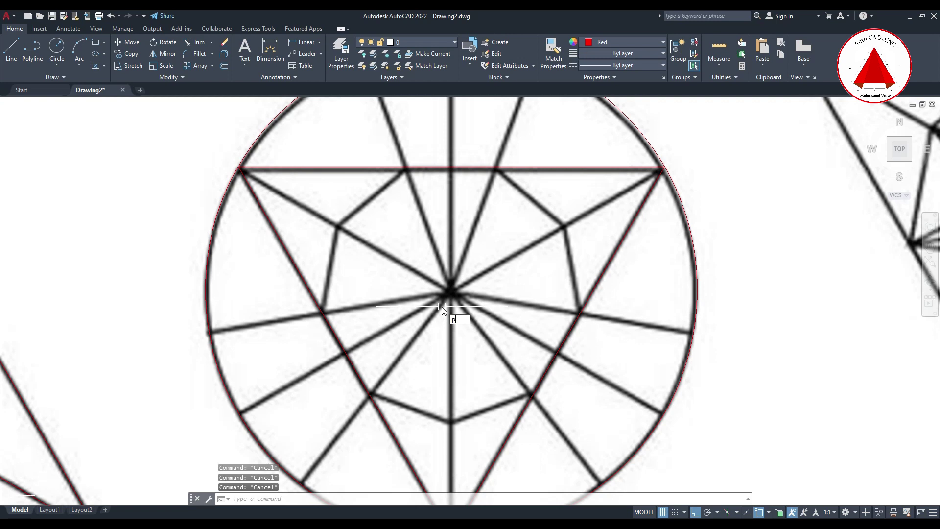
key(Return)
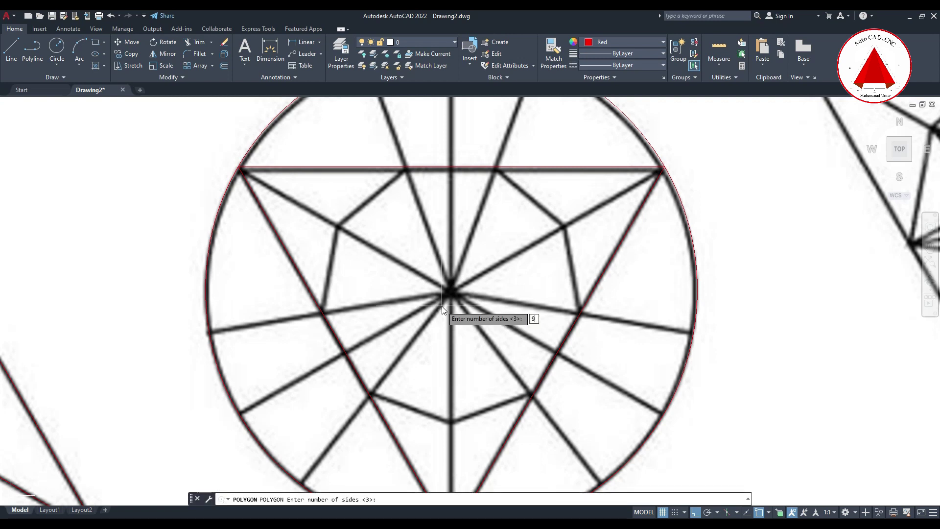
key(Return)
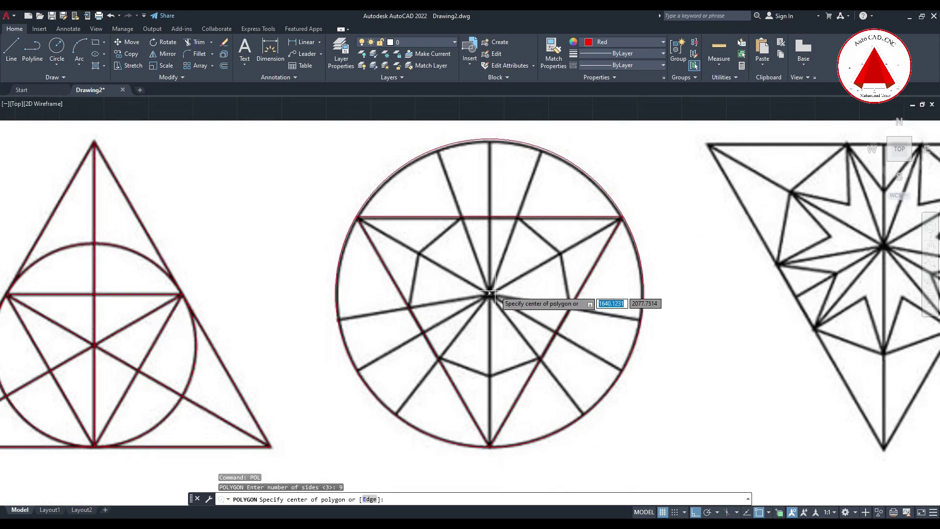
click(489, 293)
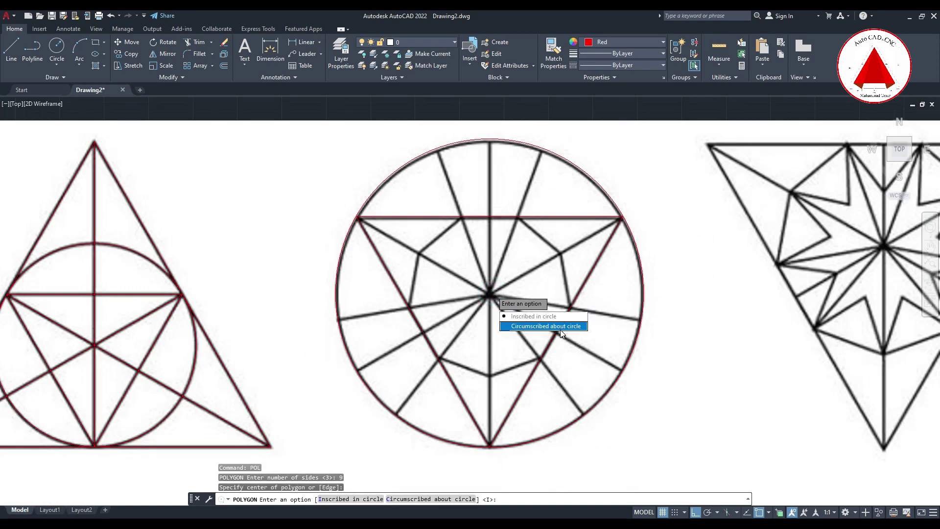
click(543, 326)
scroll(451, 249, up, 2)
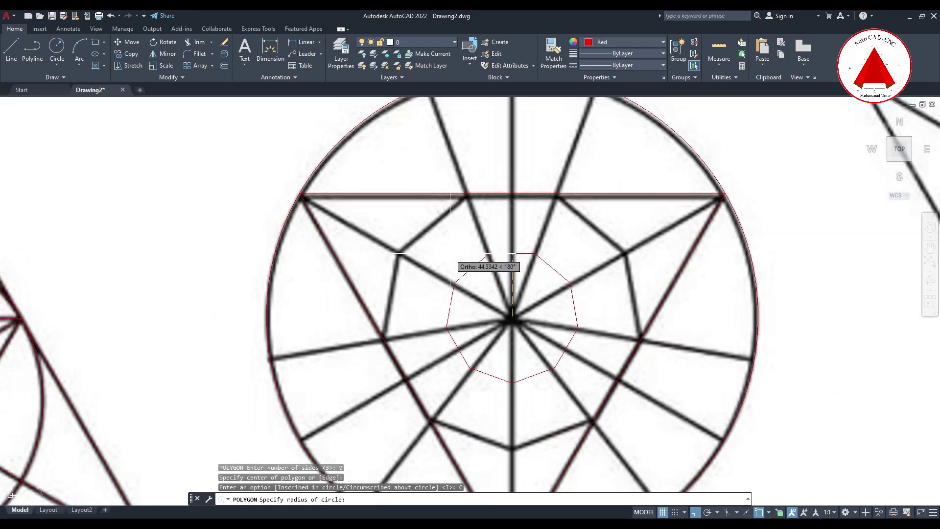
key(Escape)
- Zoom and pan slightly right to check the nonagon against the reference
scroll(503, 237, up, 2)
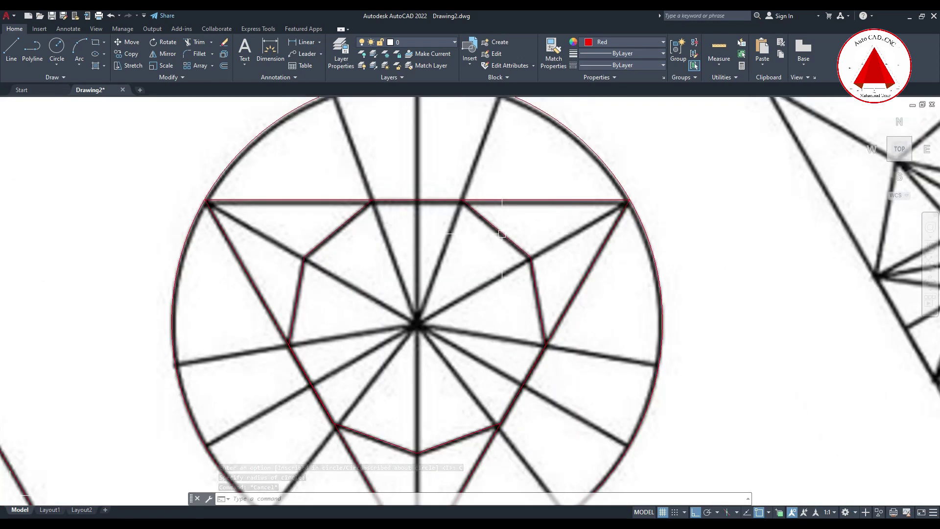
scroll(501, 234, down, 4)
scroll(474, 249, up, 2)
scroll(495, 283, up, 2)
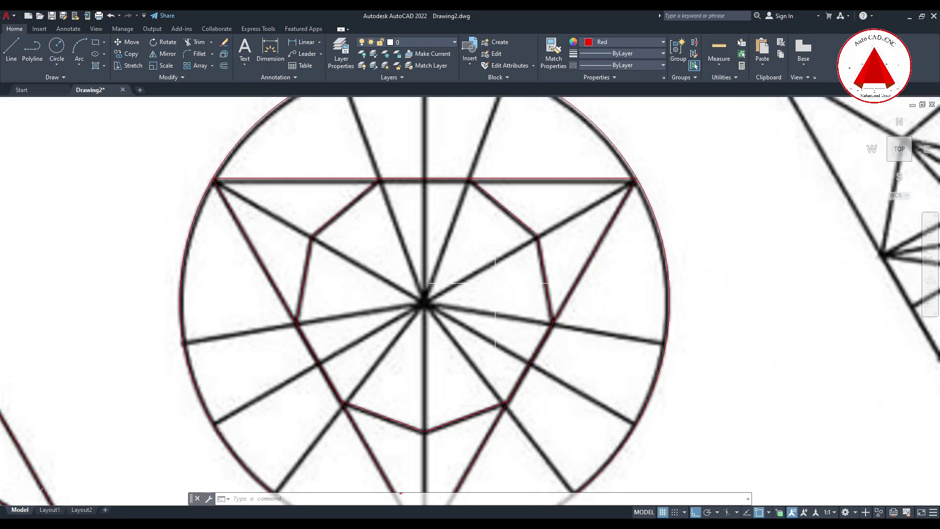
middle_drag(431, 237, 442, 237)
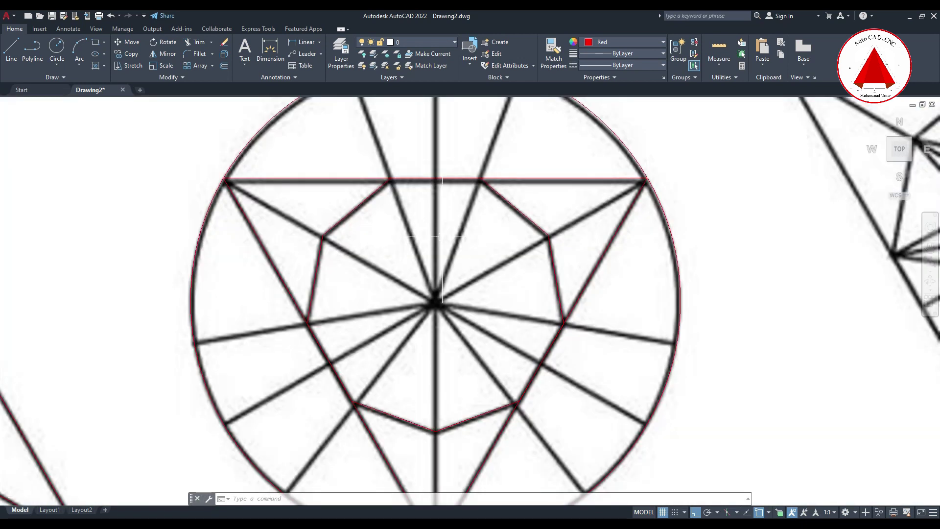
scroll(460, 245, down, 3)
scroll(458, 248, up, 3)
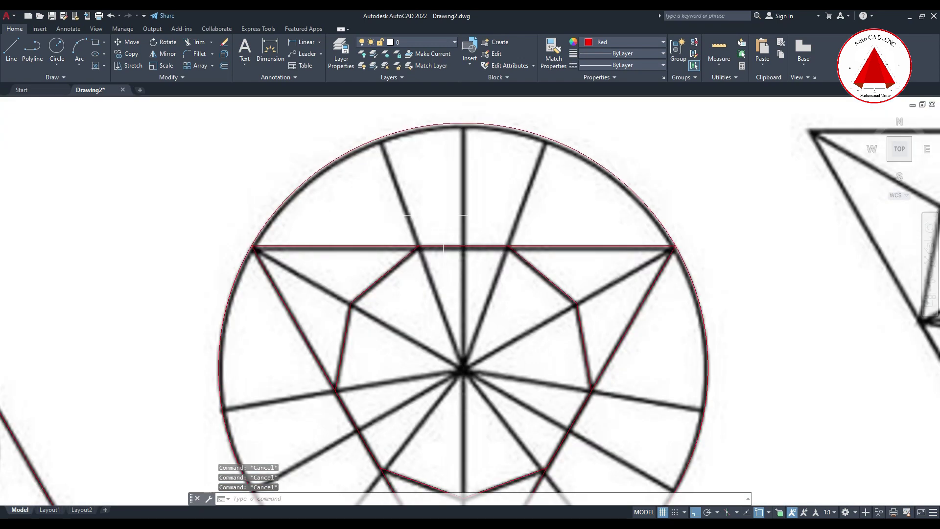
- Draw a red vertical spoke from the circle centre up to the top of the circle
text(l)
key(Return)
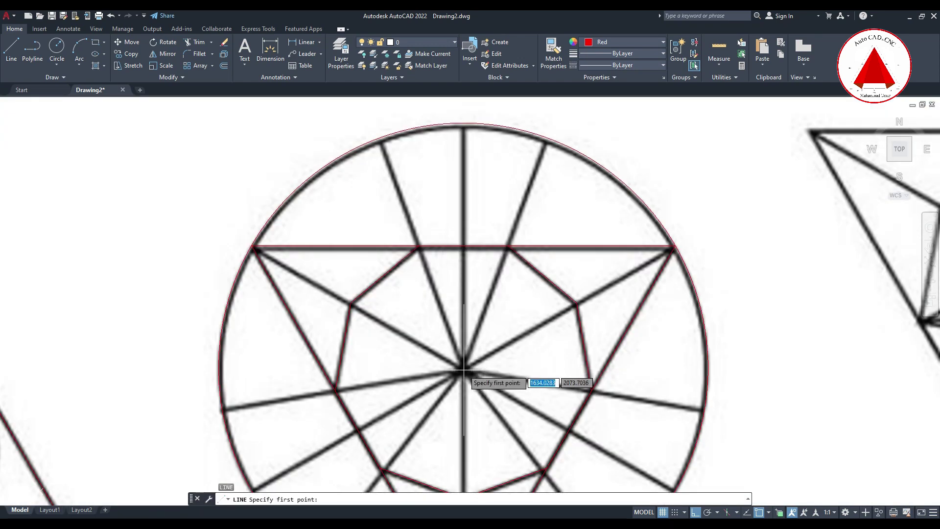
click(463, 370)
key(Escape)
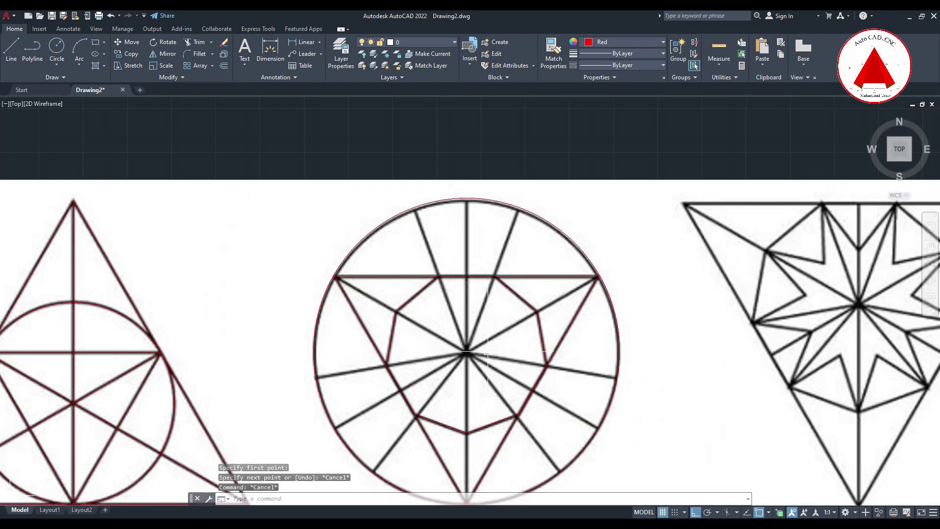
scroll(488, 356, up, 2)
key(Return)
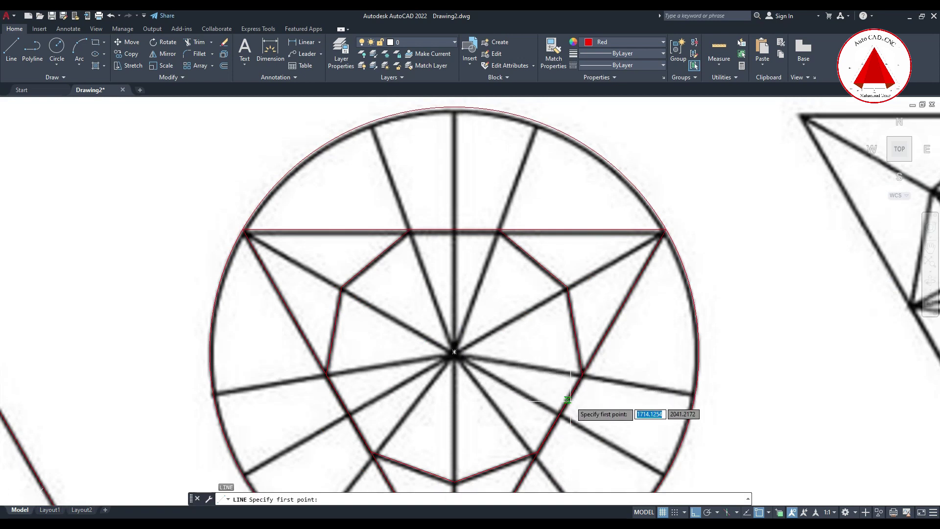
click(454, 352)
middle_drag(447, 357, 447, 431)
scroll(443, 181, up, 2)
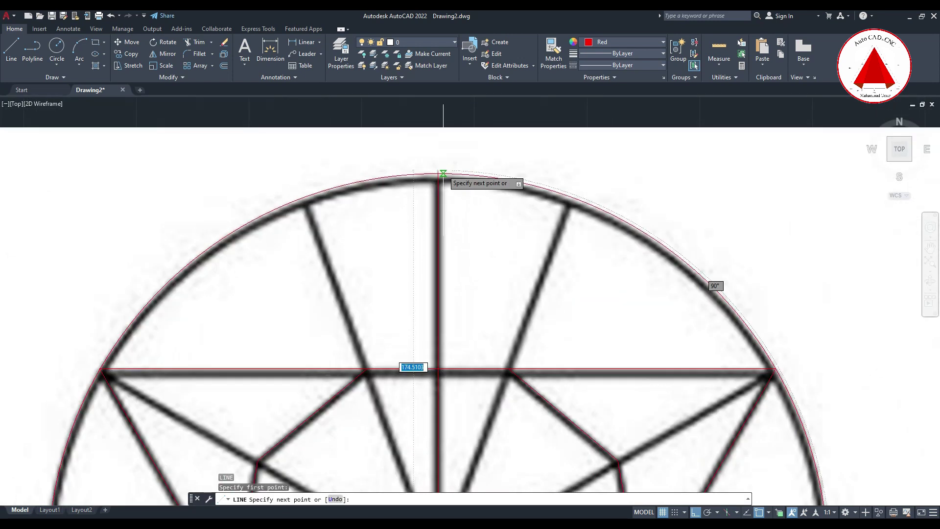
click(439, 170)
key(Escape)
- Draw a slanted line from the upper-left rim to the centre, then erase it as misplaced
scroll(438, 196, down, 3)
drag(457, 244, 431, 267)
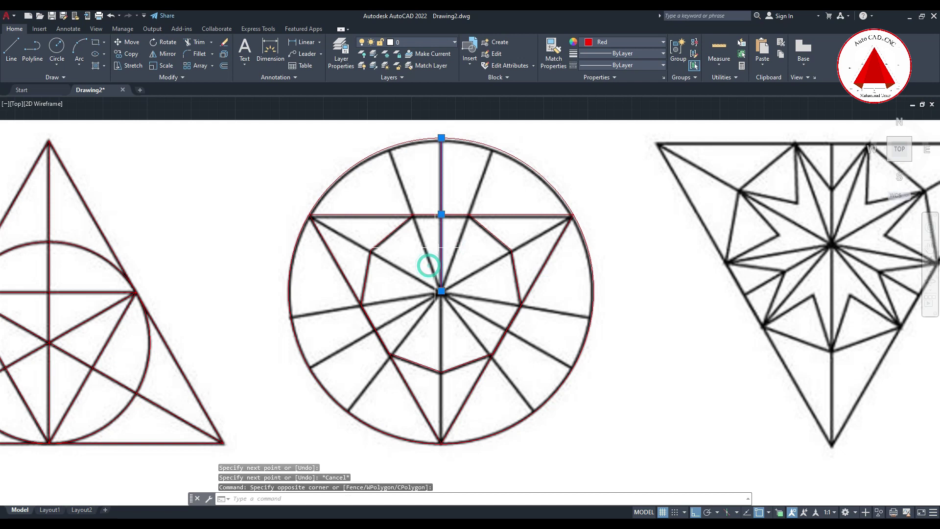
scroll(431, 267, up, 3)
key(Escape)
key(Return)
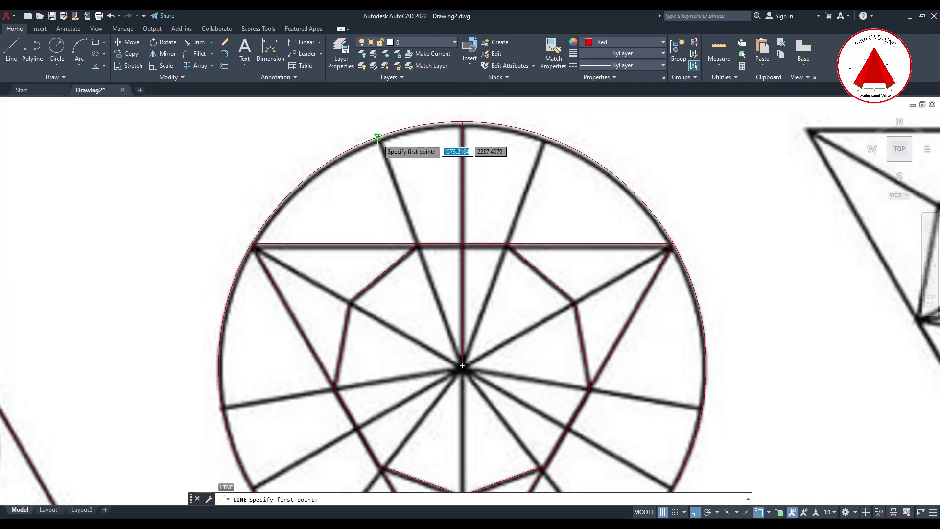
click(377, 139)
click(463, 365)
key(Escape)
click(458, 315)
click(433, 325)
text(e)
key(Return)
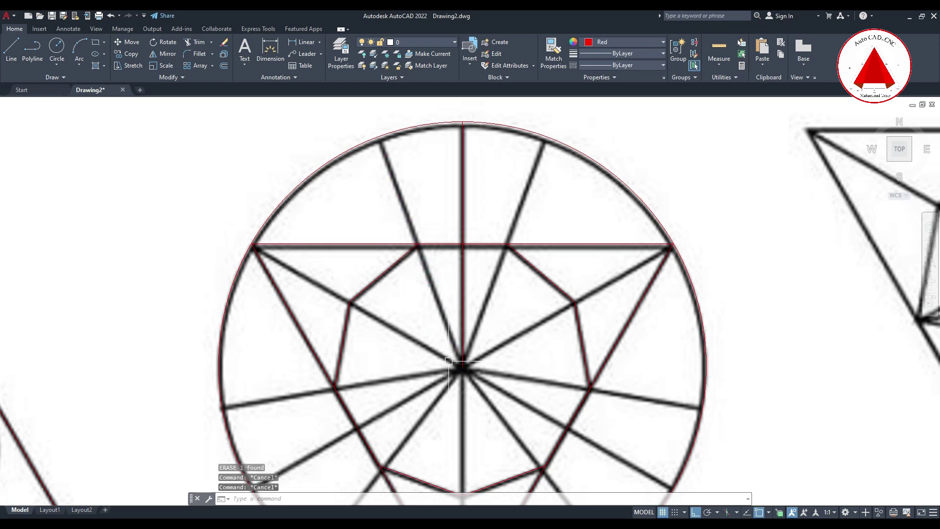
- Draw a line from the centre to the top chord intersection and extend it to the rim
text(l)
key(Return)
scroll(462, 365, up, 2)
click(470, 368)
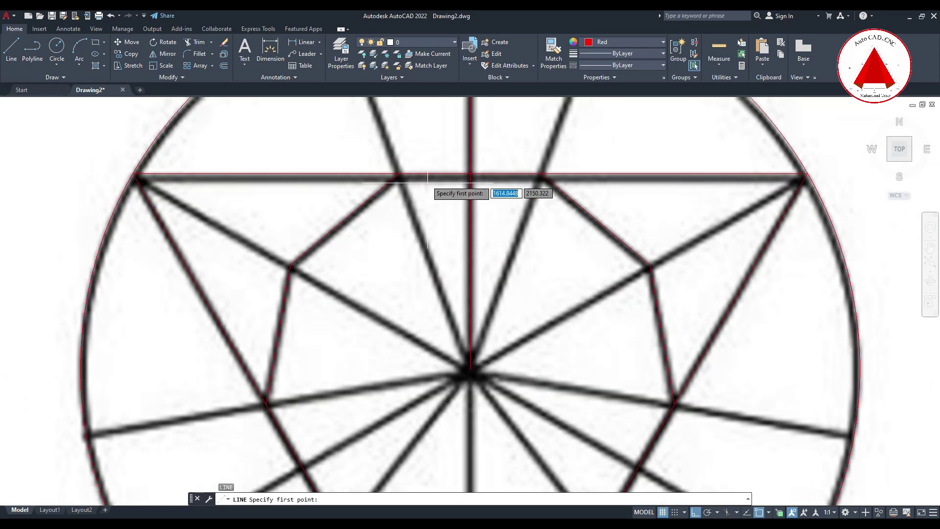
click(397, 173)
key(Escape)
text(ex)
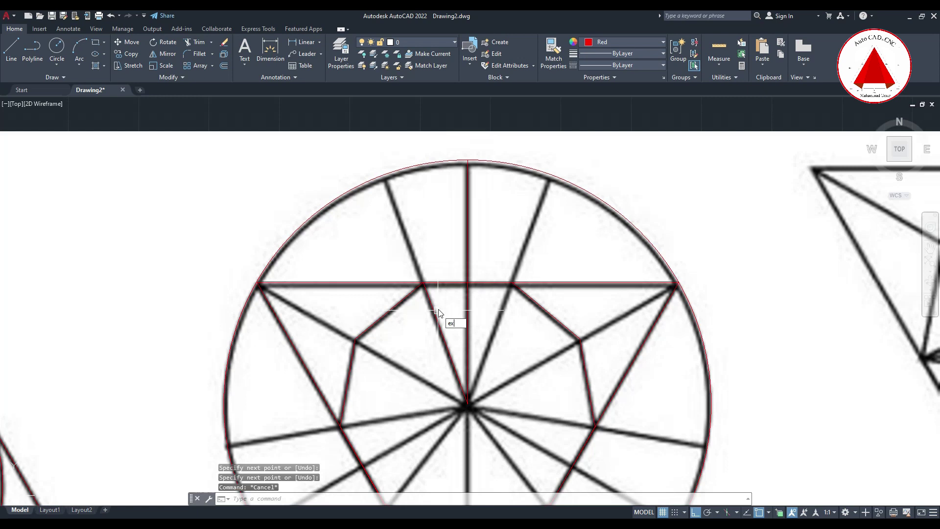
key(Return)
key(Escape)
- Mirror the slanted line across the vertical spoke, keeping the original, and select all three lines
middle_drag(434, 371, 429, 312)
click(430, 312)
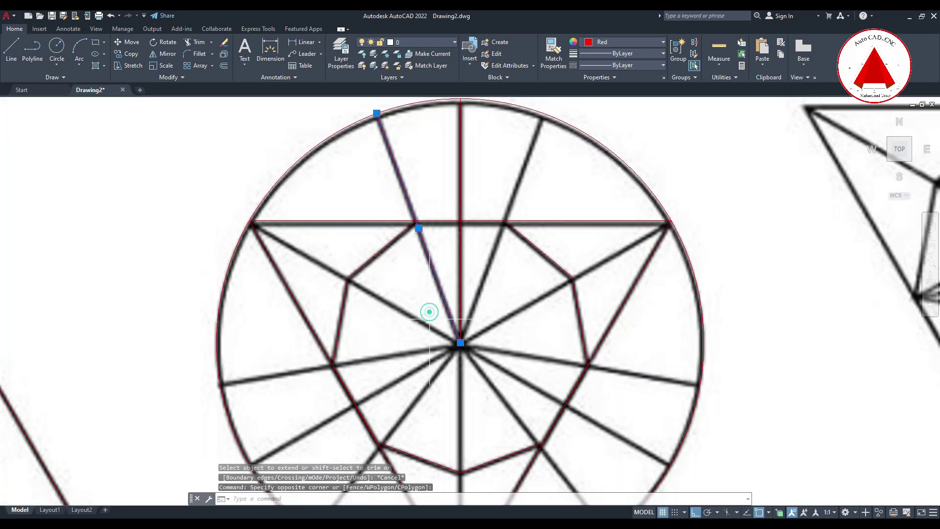
text(mi)
key(Return)
click(460, 340)
click(460, 313)
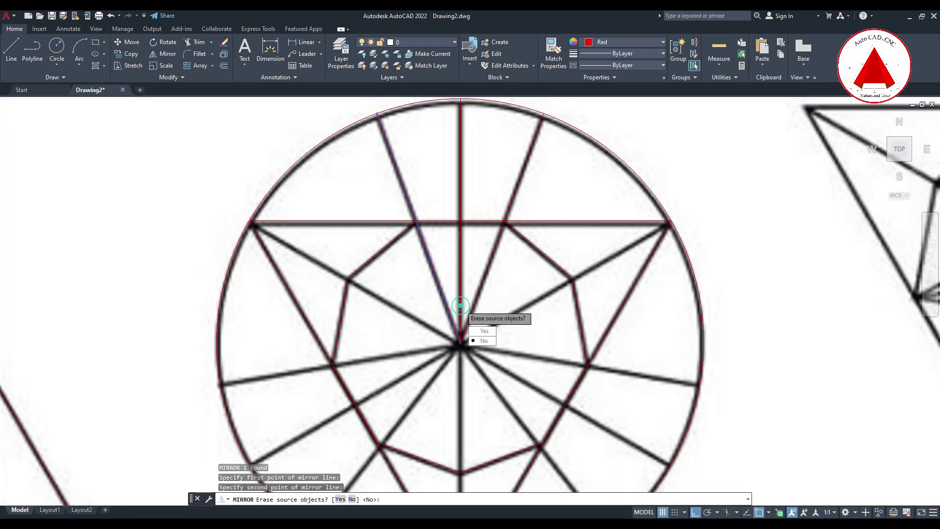
key(Escape)
click(446, 338)
click(493, 386)
middle_drag(493, 389, 490, 339)
scroll(489, 343, down, 2)
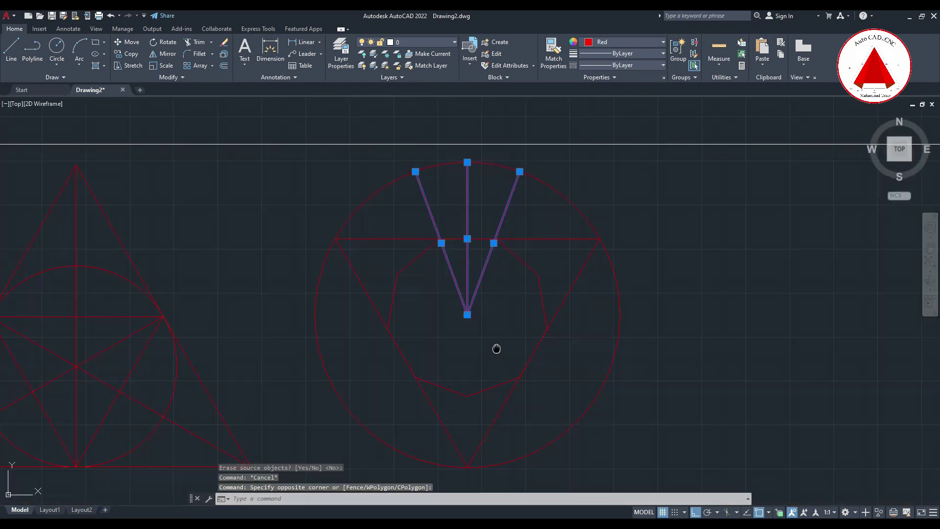
- Polar-array the three selected lines around the circle centre with 3 items
text(ar)
key(Return)
text(po)
key(Return)
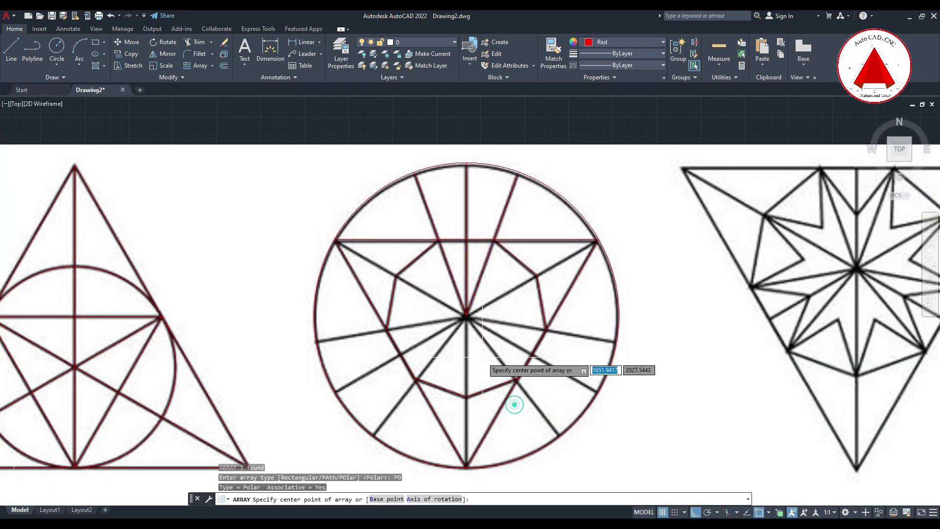
click(466, 315)
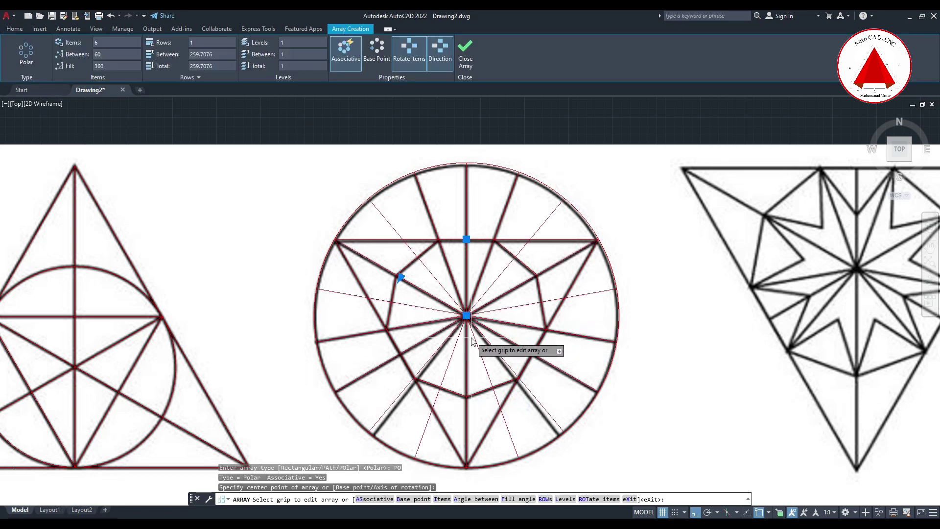
text(i)
key(Return)
text(3)
key(Return)
key(Escape)
- Regenerate the display and explode the polar array into separate lines
middle_drag(464, 321, 463, 332)
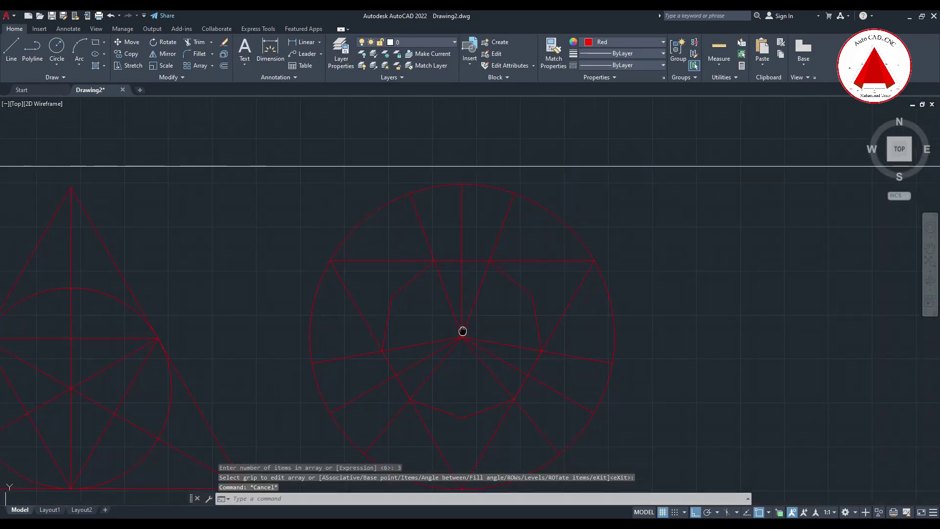
key(Escape)
scroll(462, 333, up, 2)
text(gen)
key(Return)
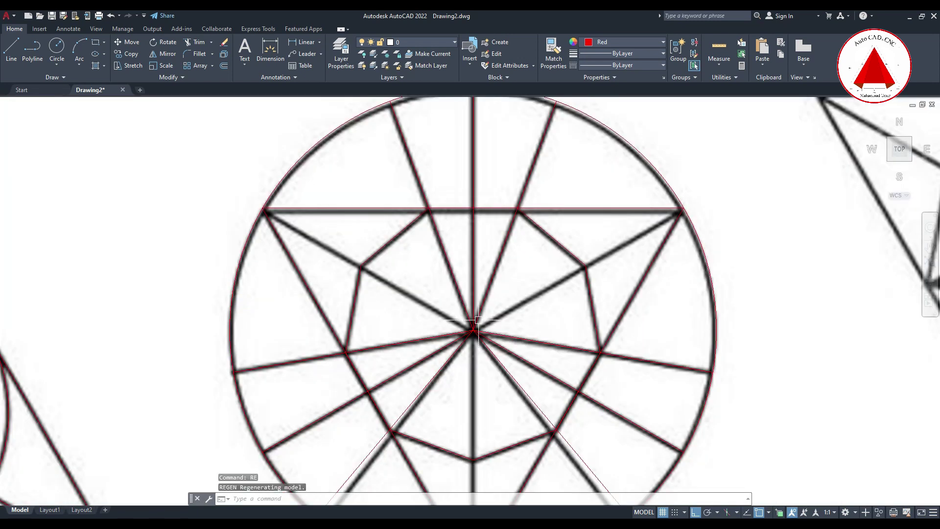
click(471, 354)
text(x)
key(Return)
- Start a line from the circle centre, then cancel it without drawing
text(l)
key(Return)
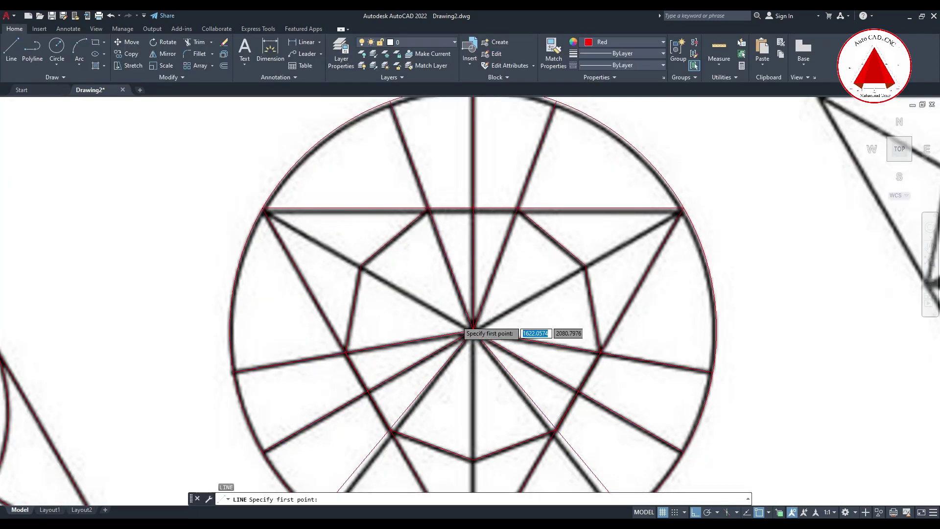
scroll(466, 328, down, 2)
scroll(464, 325, up, 2)
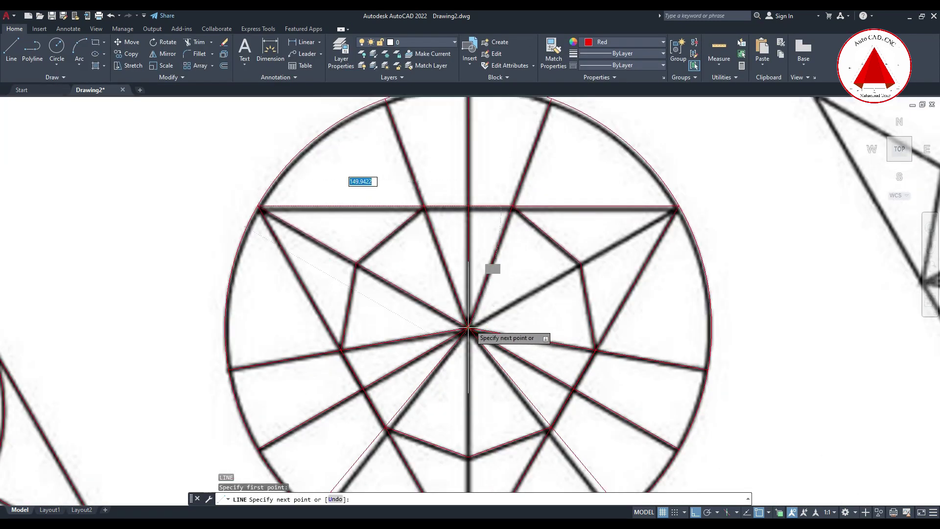
click(468, 327)
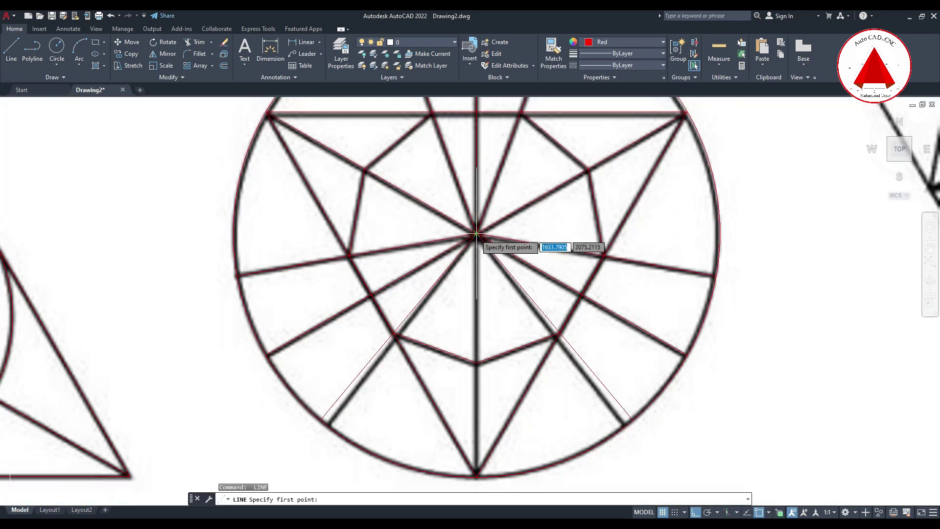
click(477, 233)
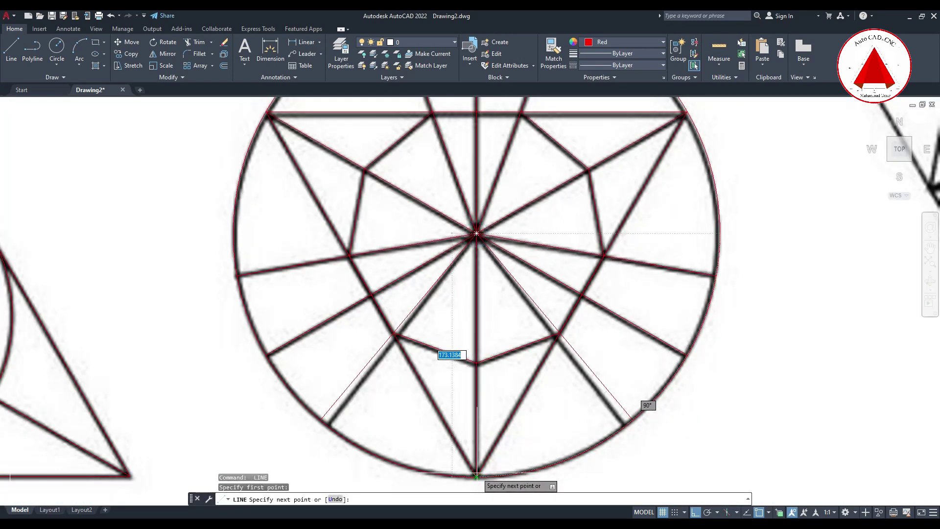
key(Escape)
scroll(463, 326, down, 2)
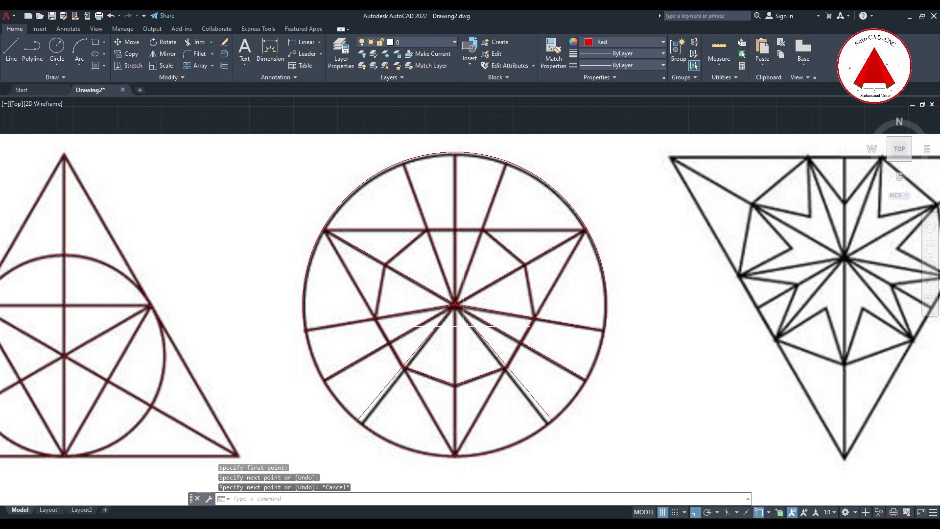
key(Escape)
scroll(503, 262, up, 2)
scroll(503, 263, down, 2)
key(Escape)
- Zoom out and pan across the reference sheet, then frame the red top-row figures
scroll(441, 220, up, 3)
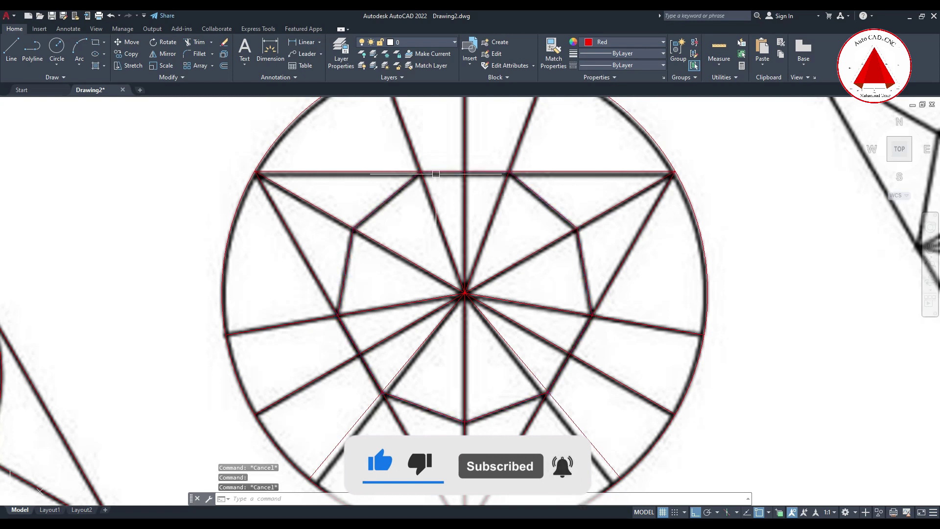
scroll(384, 250, down, 2)
mouse_move(510, 291)
middle_down()
mouse_move(451, 310)
mouse_move(198, 346)
middle_up()
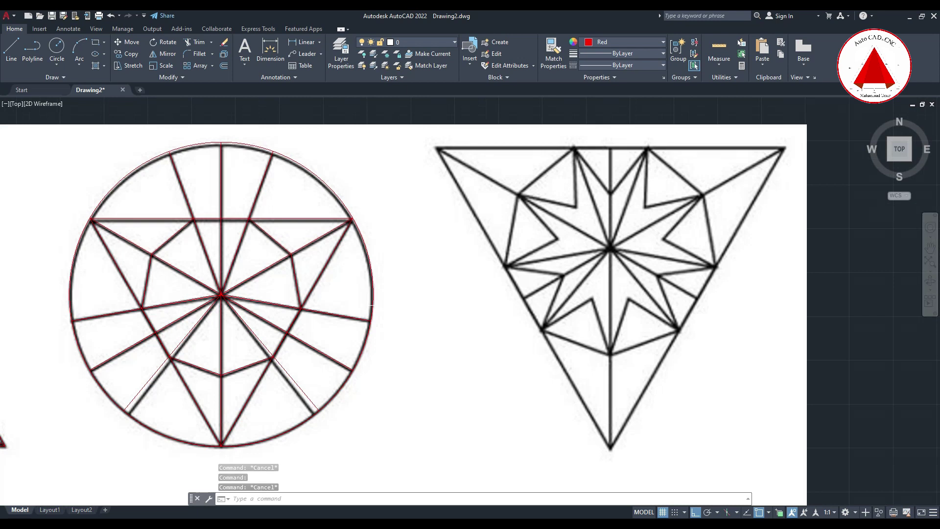
scroll(489, 323, down, 2)
scroll(466, 333, down, 1)
scroll(446, 338, down, 1)
middle_drag(466, 374, 475, 335)
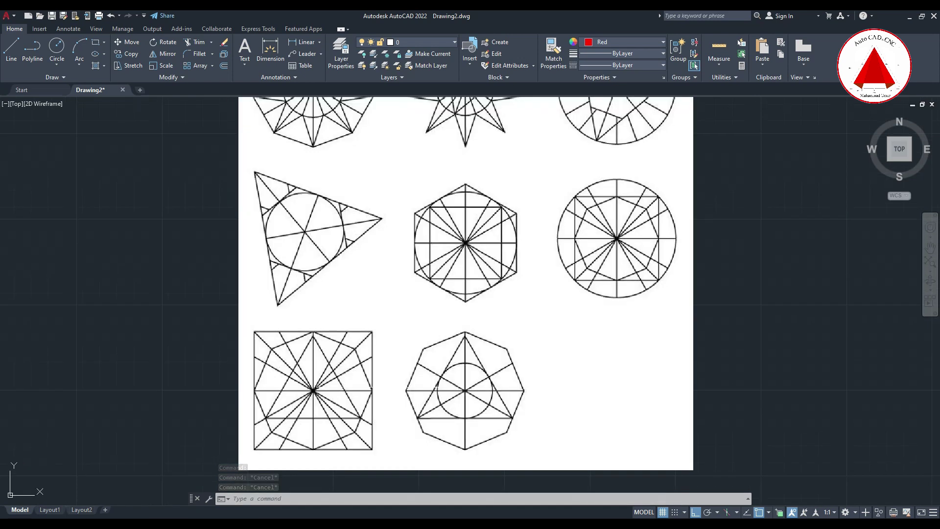
middle_drag(476, 335, 444, 374)
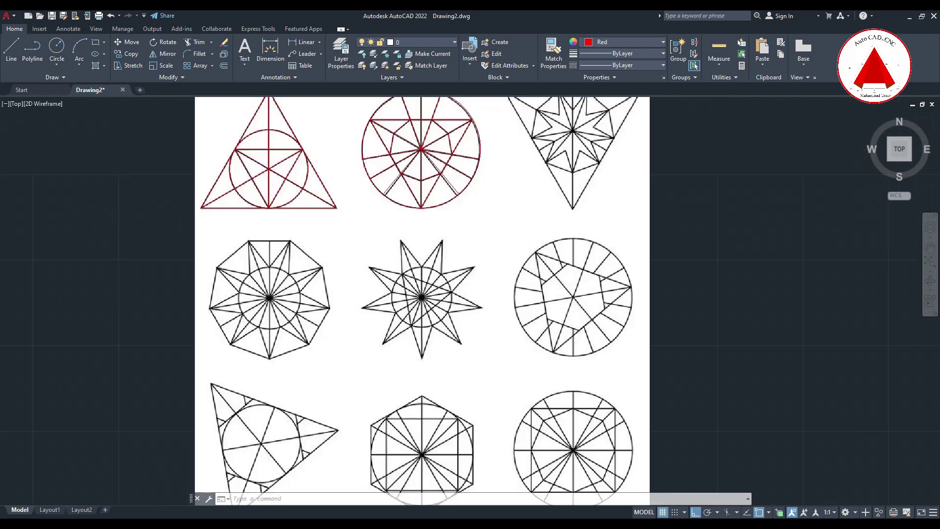
middle_drag(538, 161, 510, 292)
middle_drag(450, 303, 519, 254)
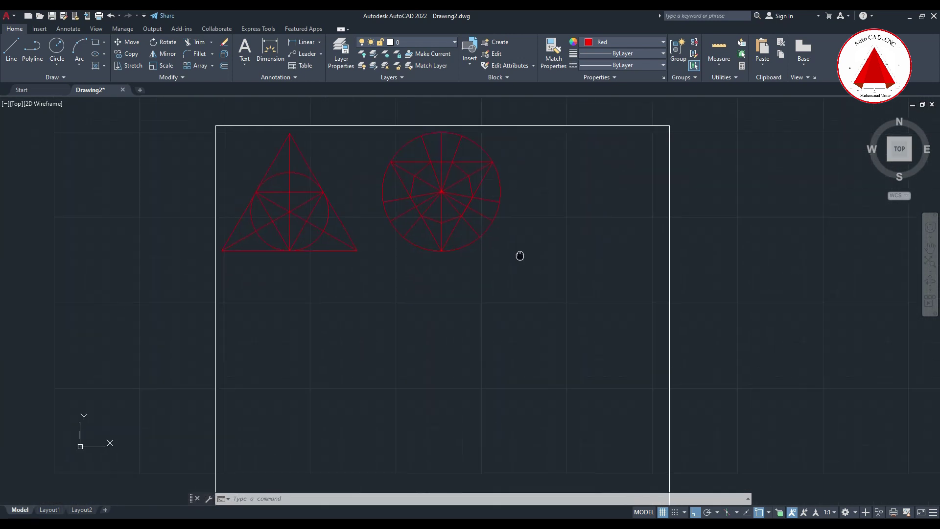
- Draw a red circle centred on the figure's hub, sized to its inner circle
scroll(333, 336, up, 2)
middle_drag(333, 320, 382, 315)
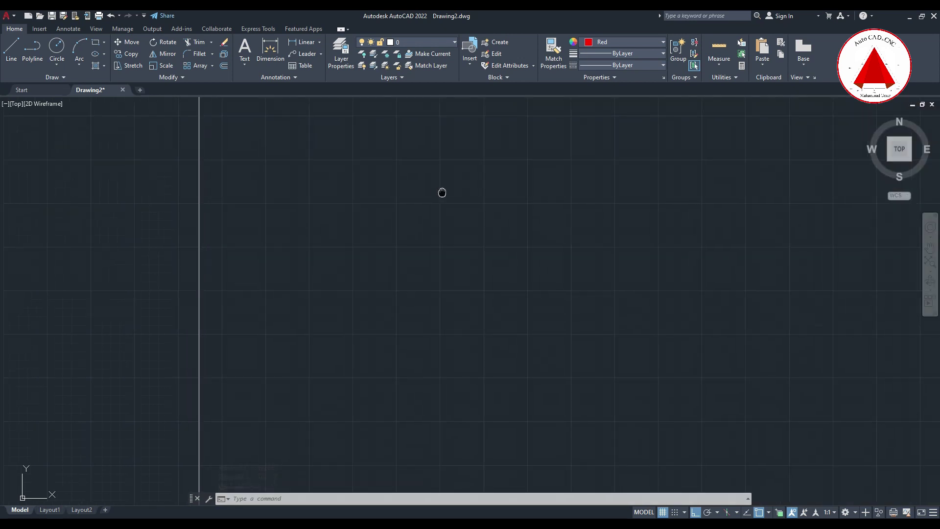
text(c)
key(Return)
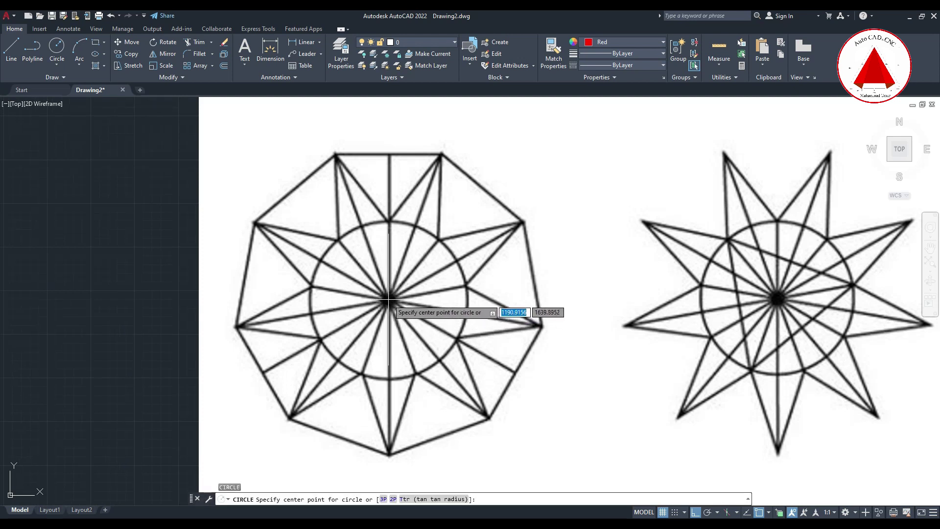
click(389, 300)
click(468, 299)
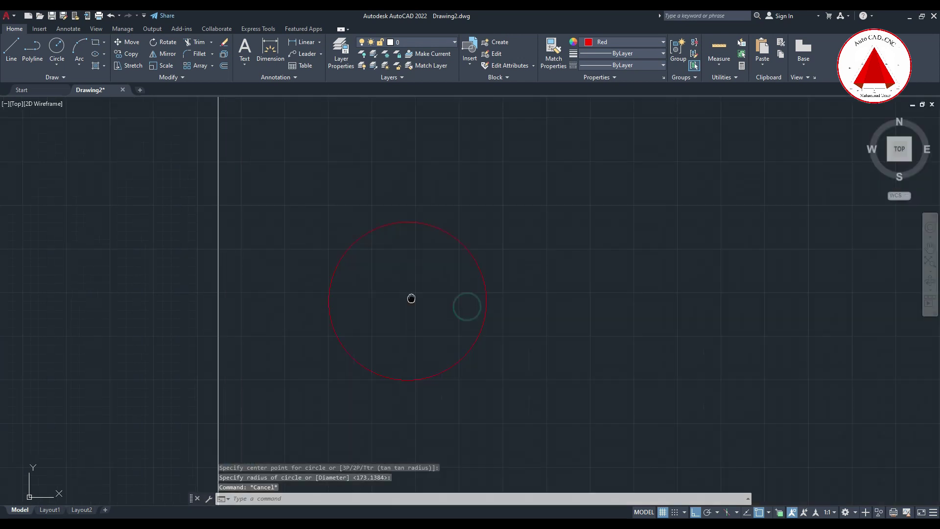
key(Escape)
key(Escape)
key(Escape)
- Draw a circumscribed 9-sided polygon at the hub, sized to the outline's top edge
text(pol)
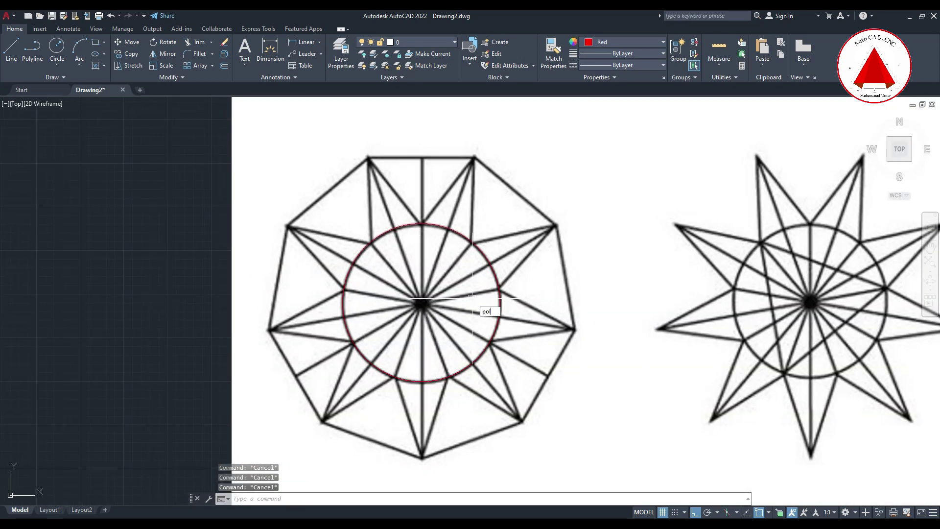
key(Return)
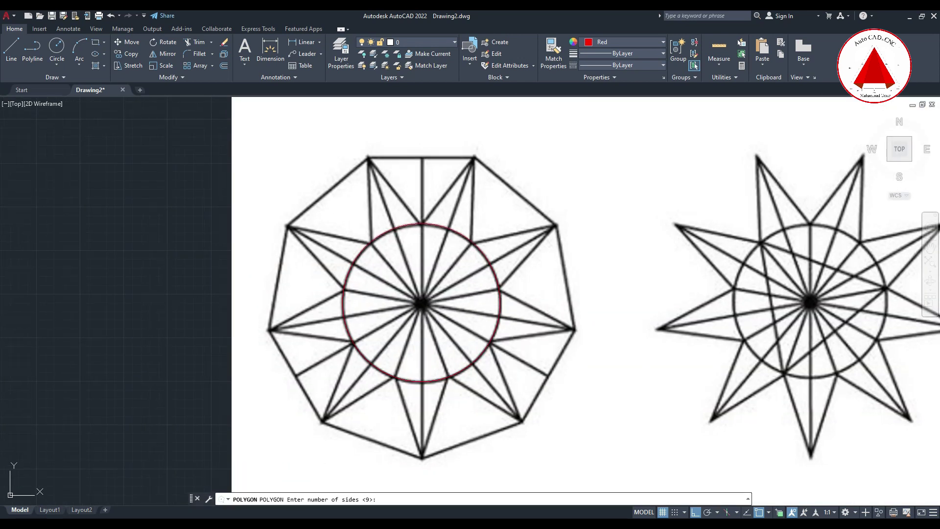
key(Return)
click(421, 304)
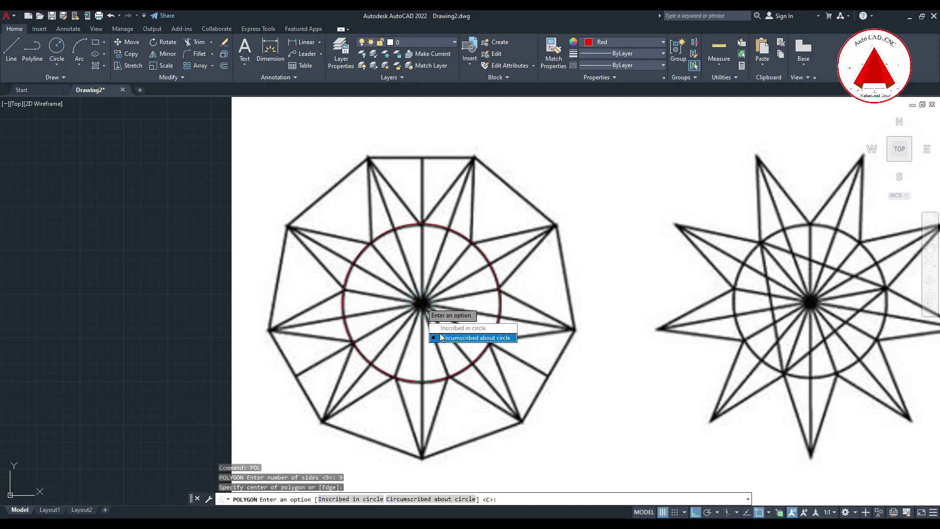
click(455, 338)
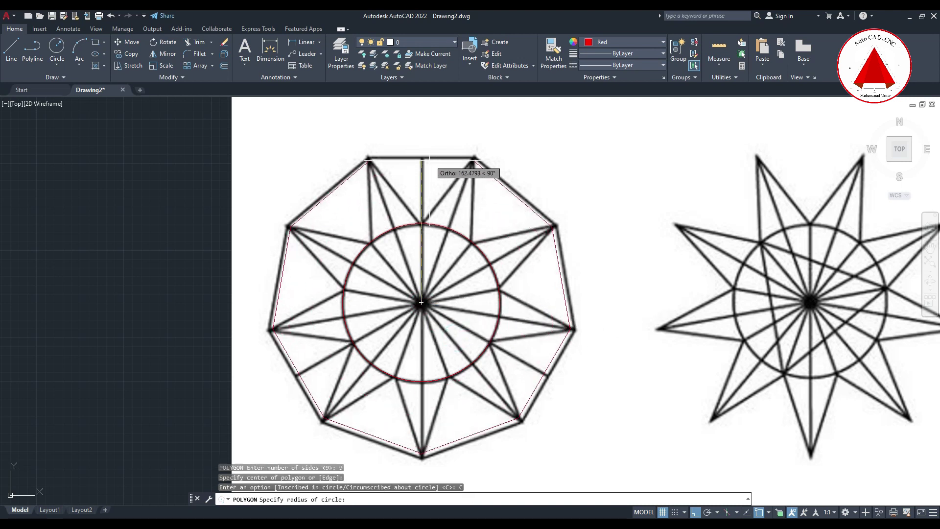
scroll(421, 158, up, 2)
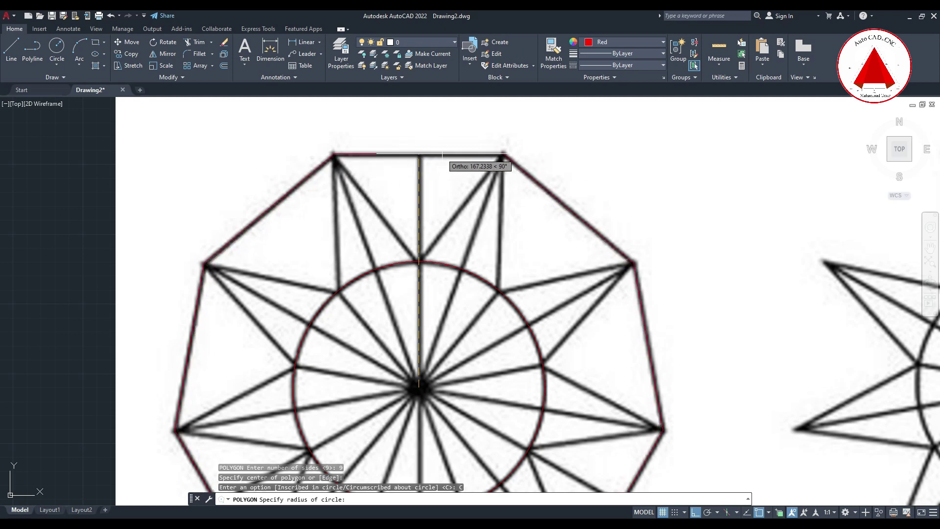
scroll(443, 155, up, 3)
key(Escape)
scroll(423, 158, down, 4)
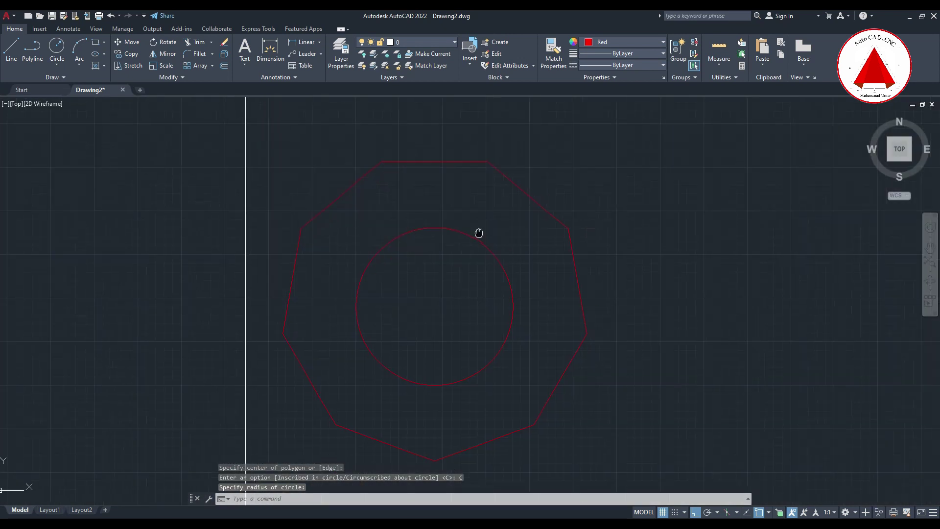
- Draw a red line from the figure's centre to the top-right nonagon vertex
text(l)
key(Return)
scroll(468, 244, up, 2)
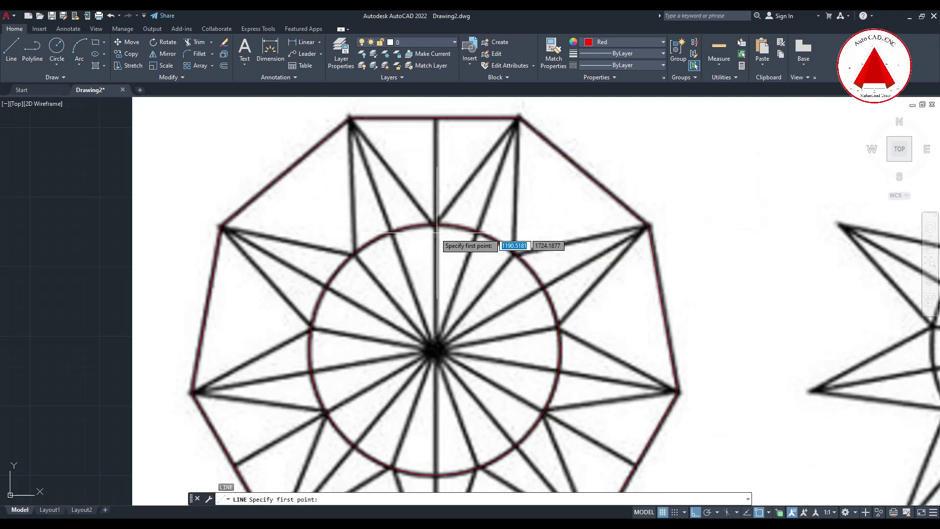
scroll(387, 286, down, 1)
scroll(474, 341, down, 2)
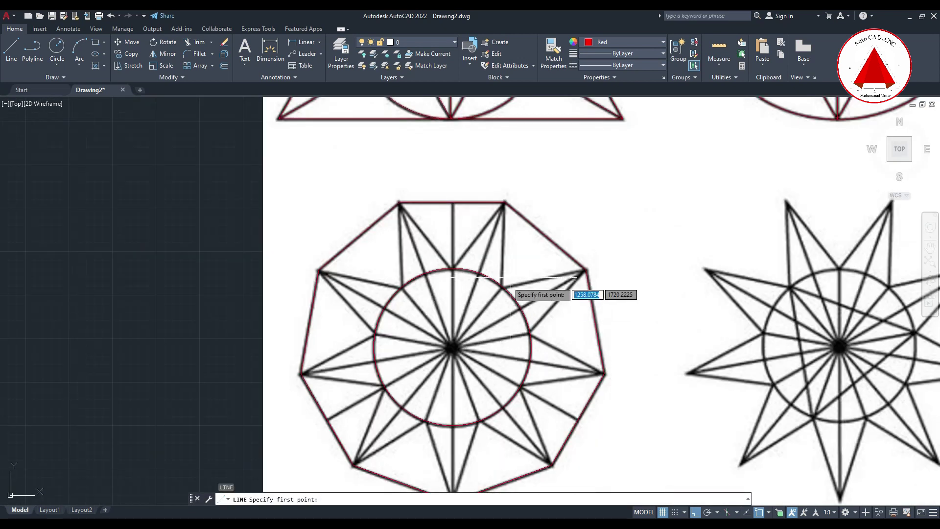
click(452, 347)
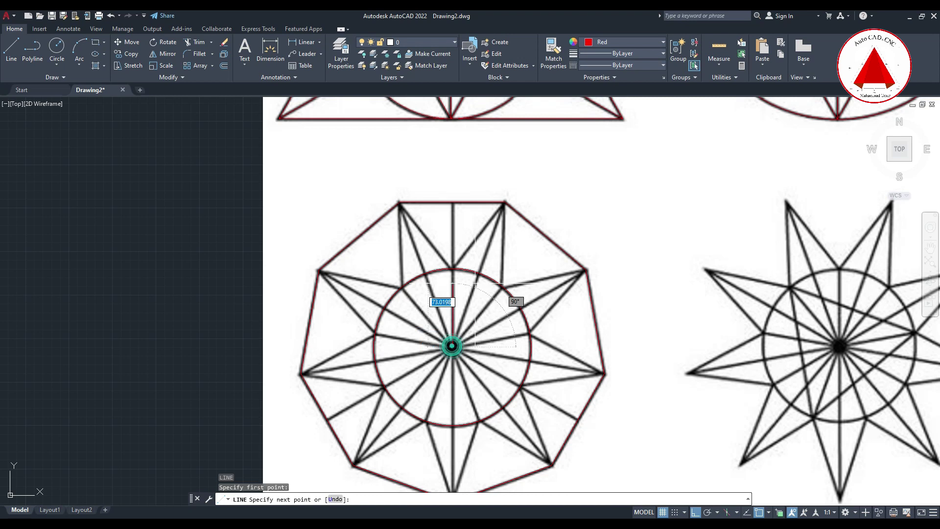
scroll(485, 254, up, 2)
click(512, 173)
key(Escape)
scroll(511, 173, up, 1)
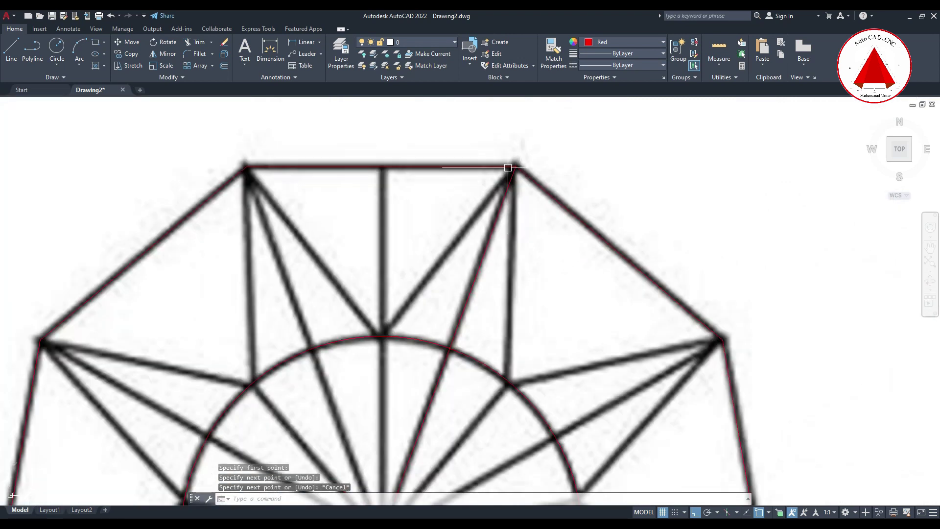
scroll(455, 252, down, 3)
key(Escape)
- Polar-array the spoke line 9 times about the figure's hub
click(415, 294)
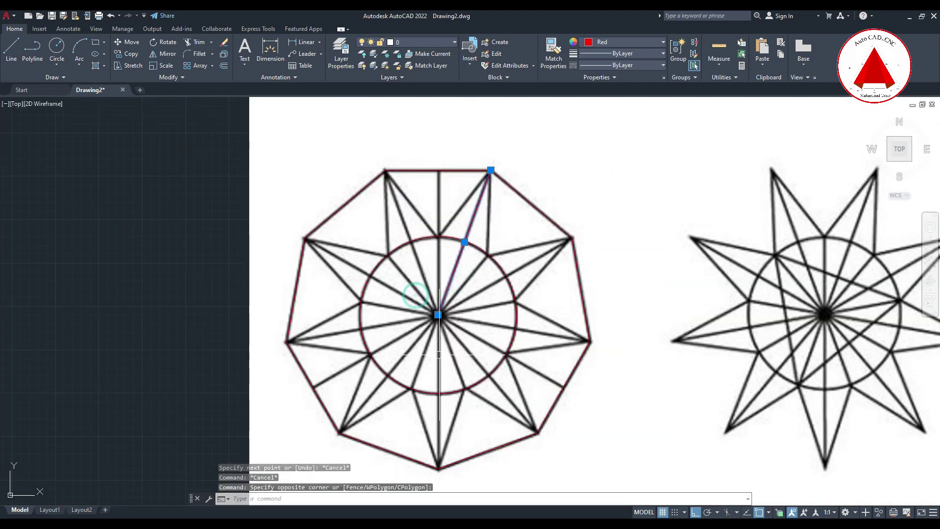
key(Return)
text(po)
key(Return)
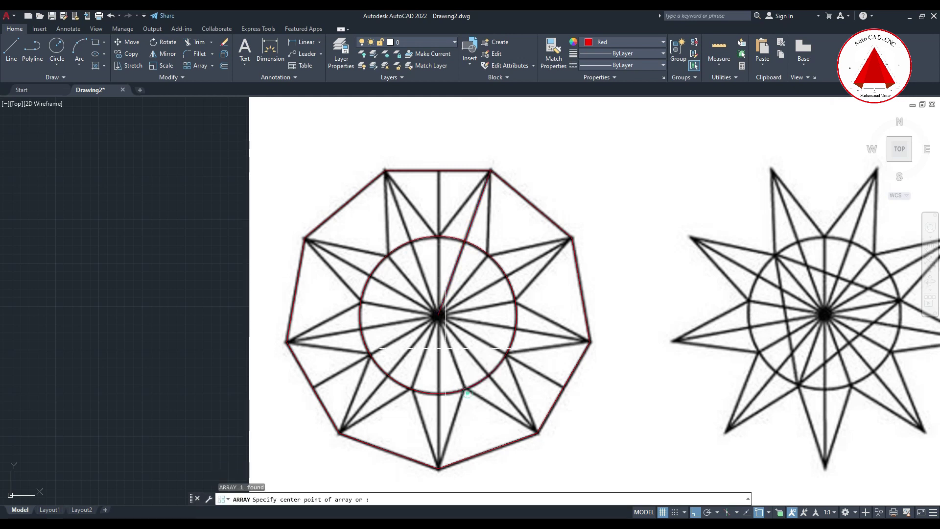
click(438, 315)
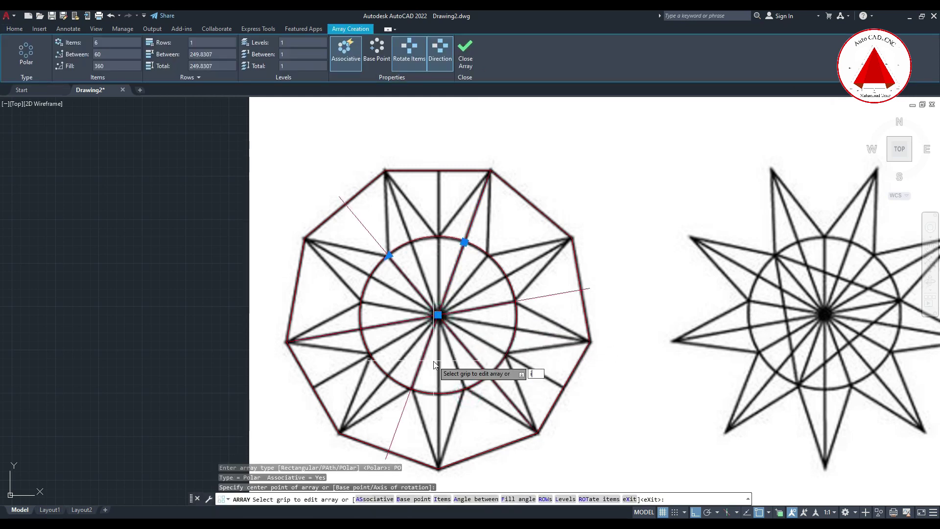
key(Return)
- Explode the spoke array into nine separate lines
key(Return)
key(Escape)
click(396, 191)
text(x)
key(Return)
key(Escape)
scroll(410, 200, up, 2)
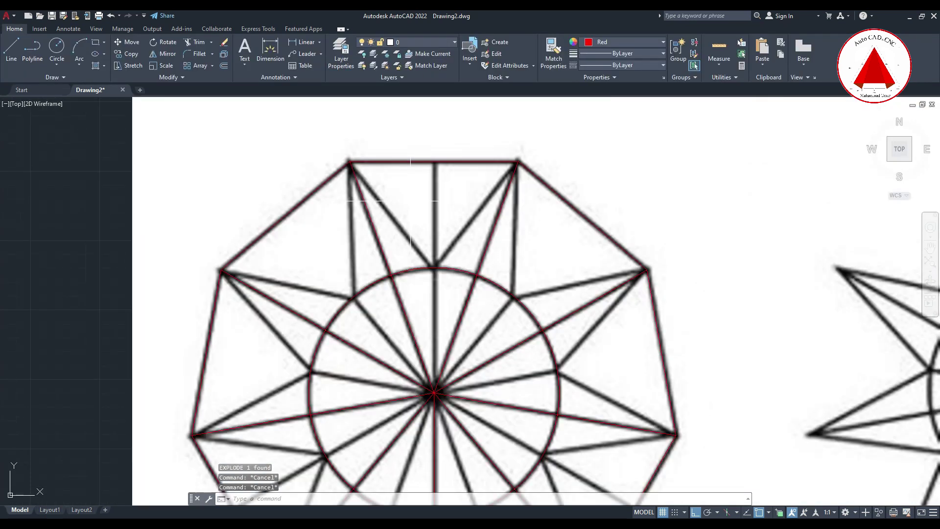
key(Return)
scroll(421, 210, up, 2)
- Trace the V-shaped star point from the inner circle up to the top vertices
click(310, 131)
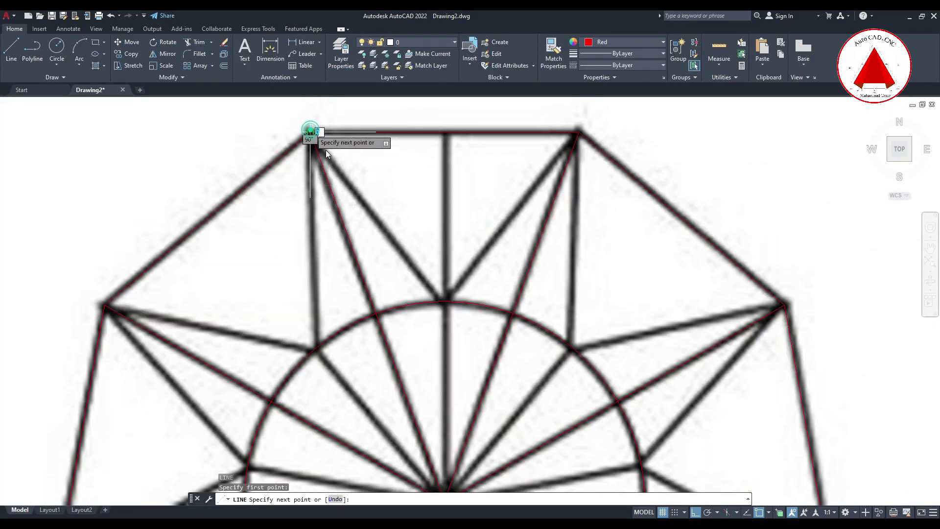
key(Escape)
key(Escape)
key(Return)
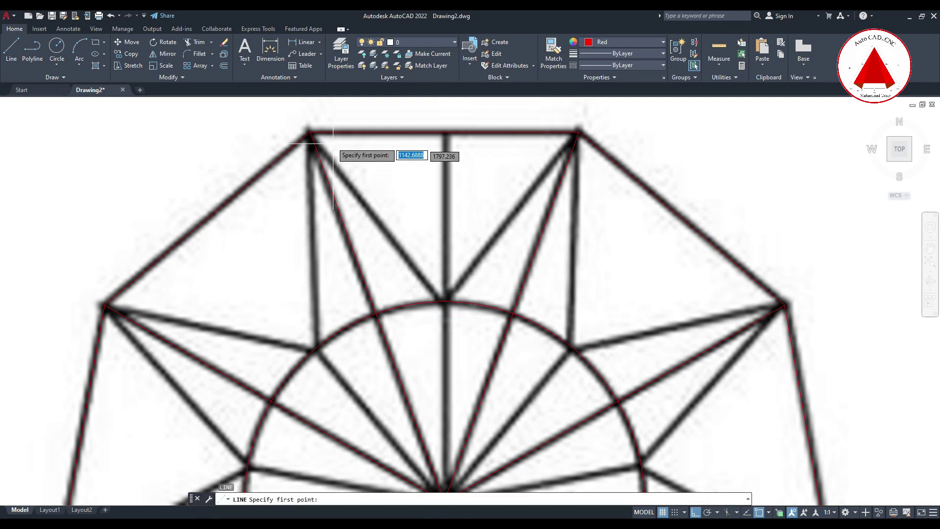
click(445, 300)
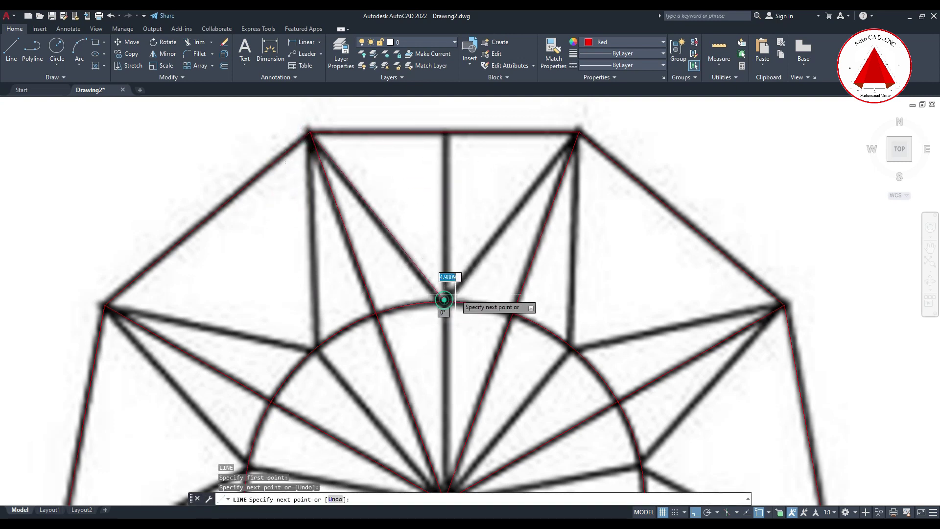
click(578, 131)
key(Escape)
key(Escape)
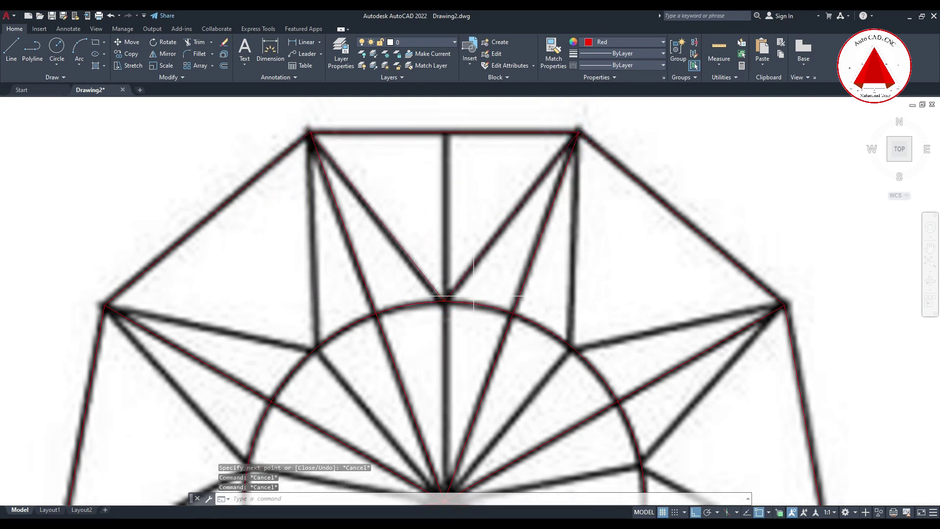
scroll(474, 296, down, 2)
key(Return)
click(437, 404)
scroll(480, 195, up, 2)
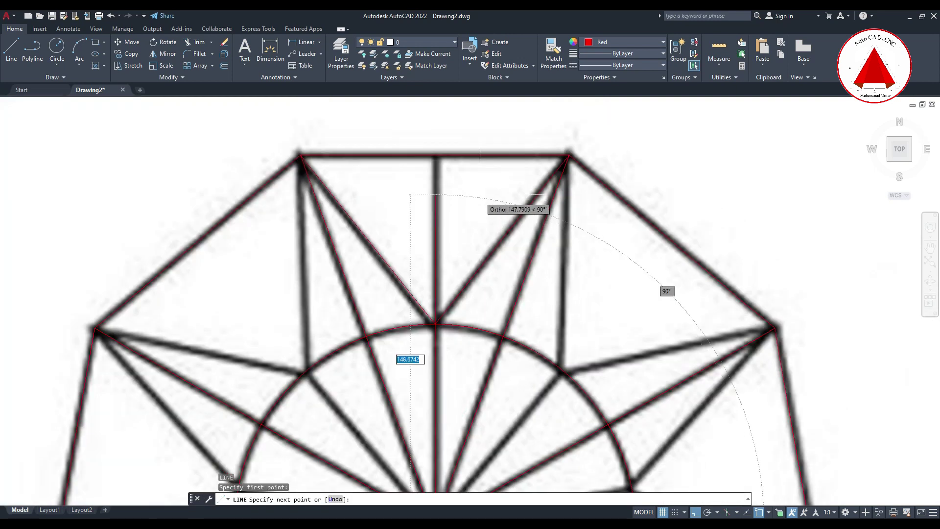
key(Escape)
key(Escape)
scroll(471, 245, down, 2)
scroll(470, 245, up, 2)
- Polar-array both halves of the V 9 times around the figure's hub
click(451, 239)
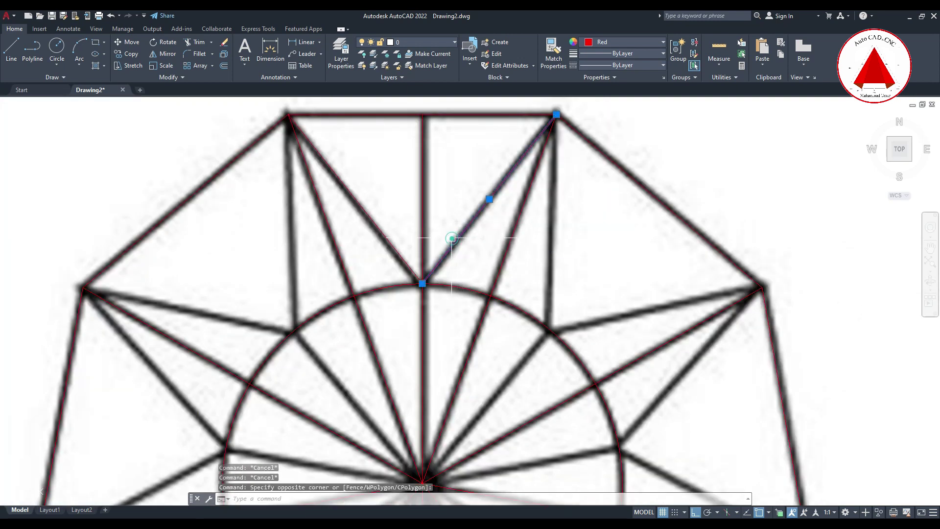
click(384, 236)
scroll(436, 196, down, 4)
middle_drag(479, 237, 483, 224)
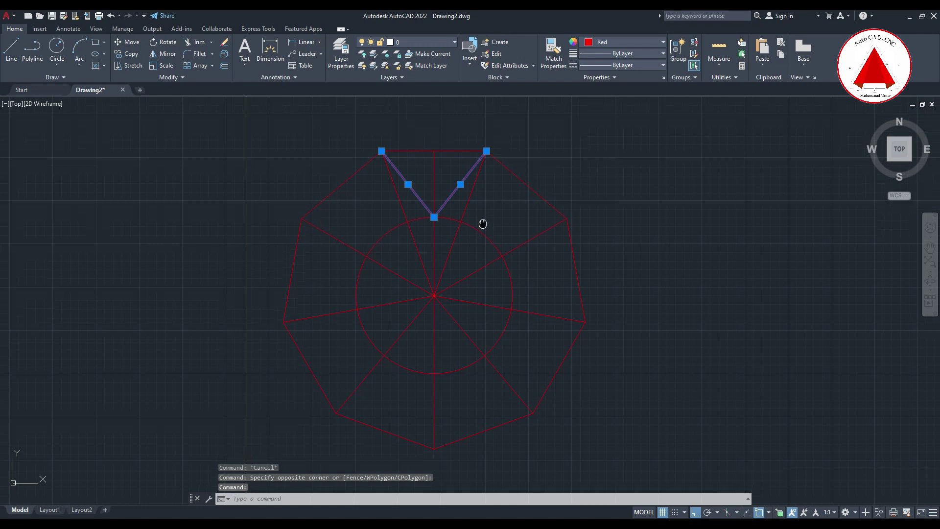
text(a)
text(r)
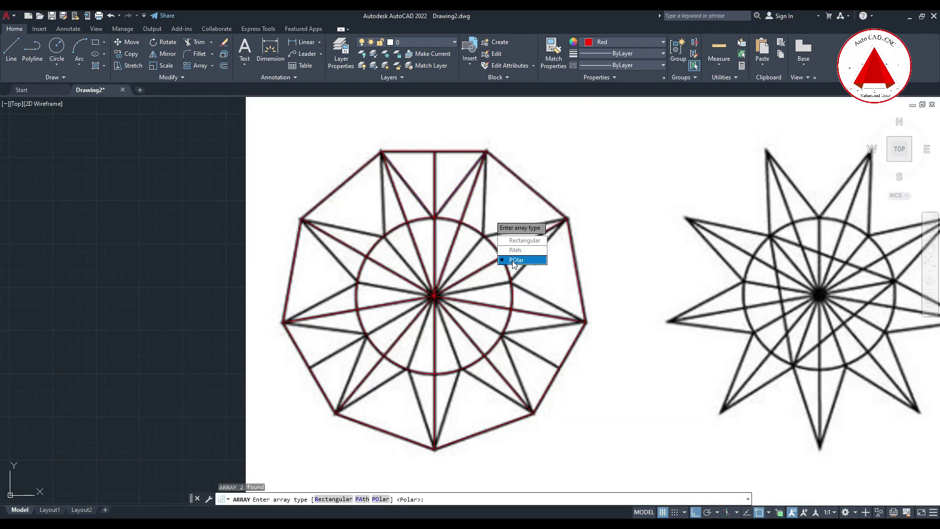
key(Return)
text(po)
key(Return)
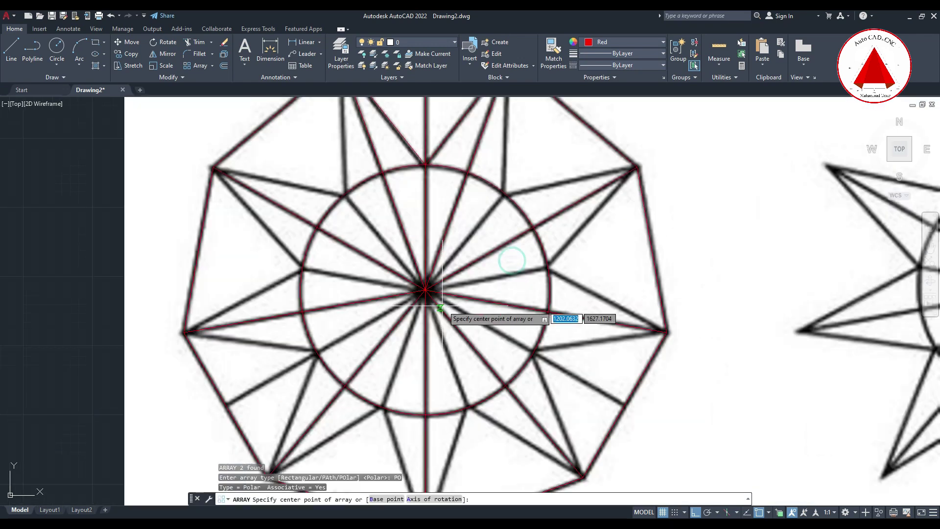
click(425, 290)
scroll(436, 320, down, 2)
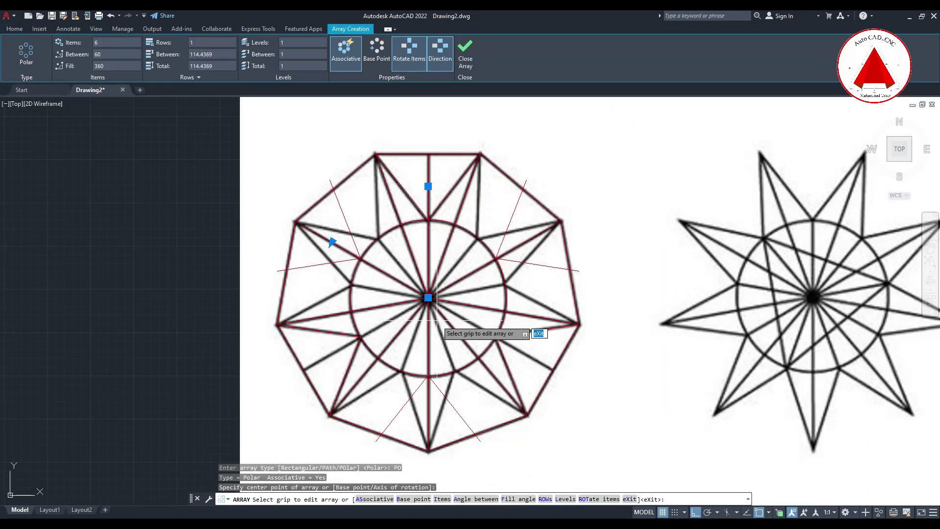
text(i)
key(Return)
key(Escape)
- Explode the V-shape array into individual lines
key(Escape)
key(Escape)
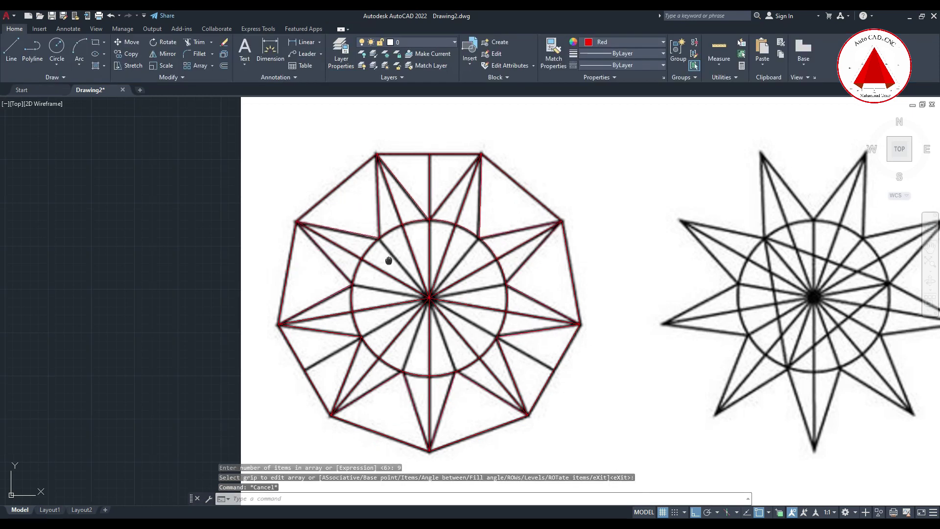
click(387, 214)
text(x)
key(Return)
key(Escape)
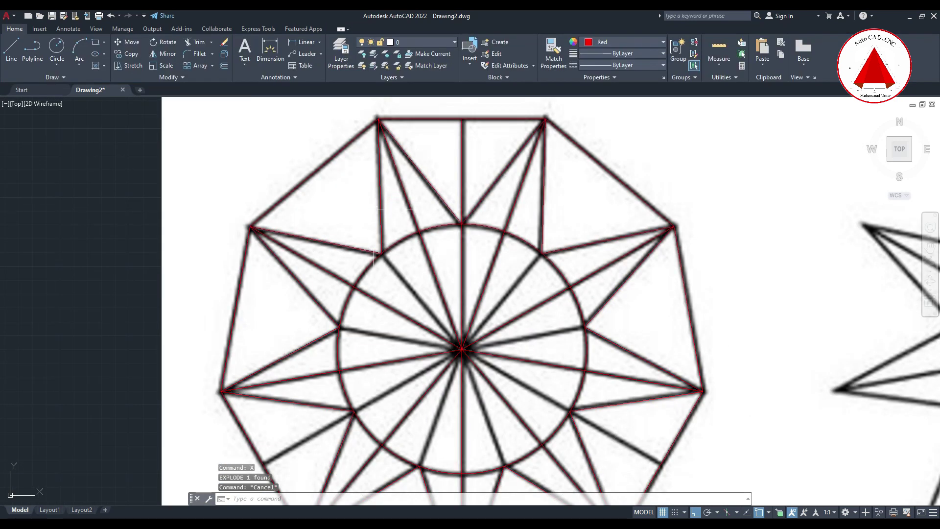
- Polar-array the vertical spoke into 3 copies around the star's centre
scroll(403, 203, down, 2)
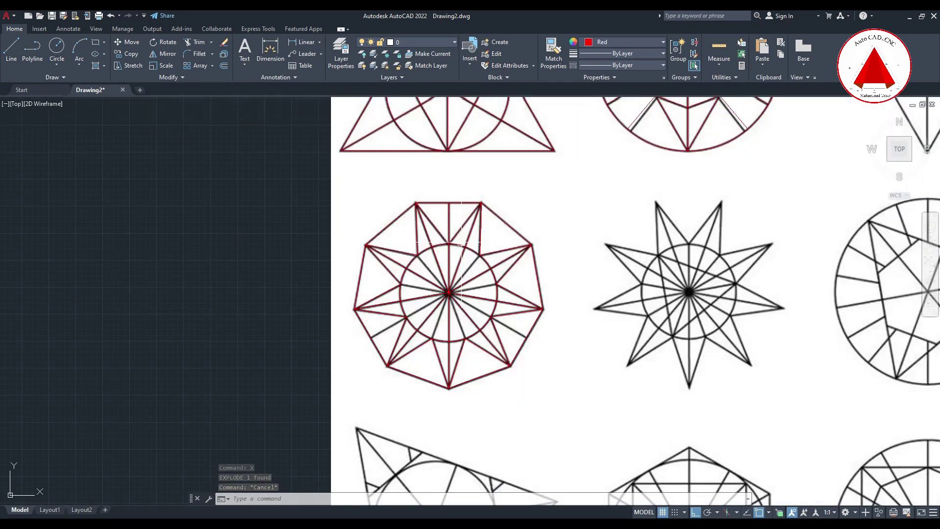
scroll(403, 225, up, 5)
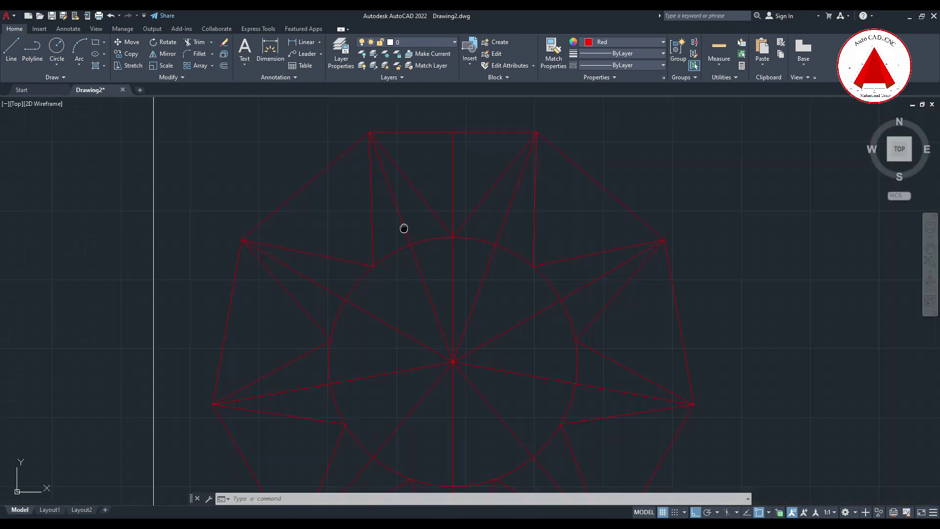
scroll(351, 180, down, 2)
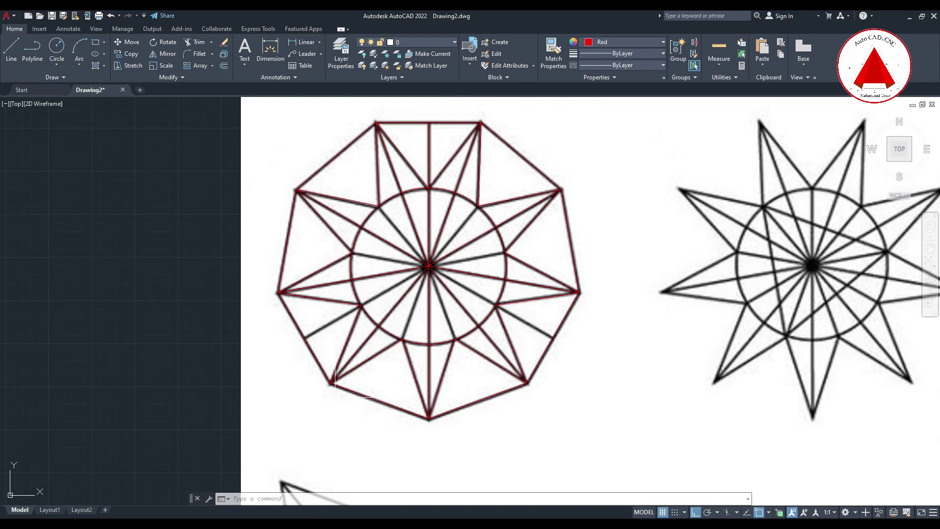
scroll(443, 246, up, 5)
key(Escape)
key(Escape)
scroll(446, 194, down, 3)
scroll(441, 181, up, 1)
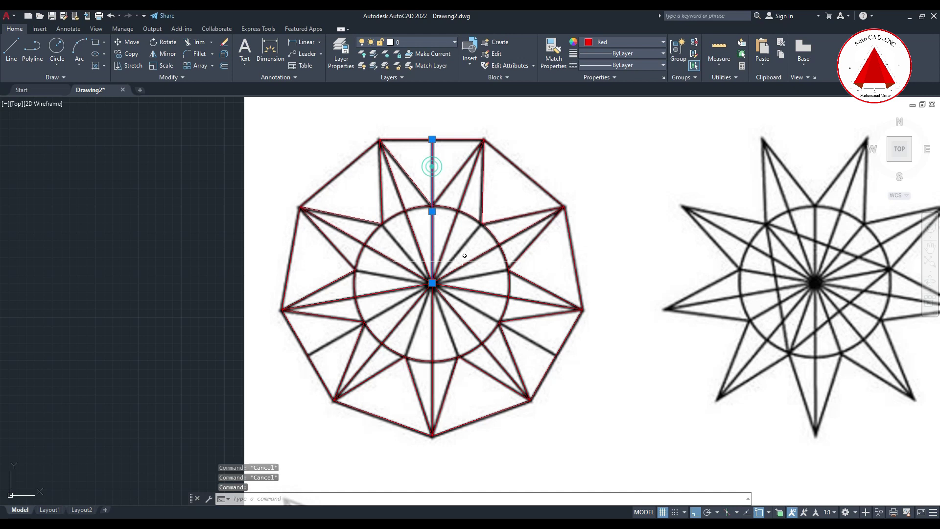
scroll(452, 269, up, 2)
text(r)
key(Return)
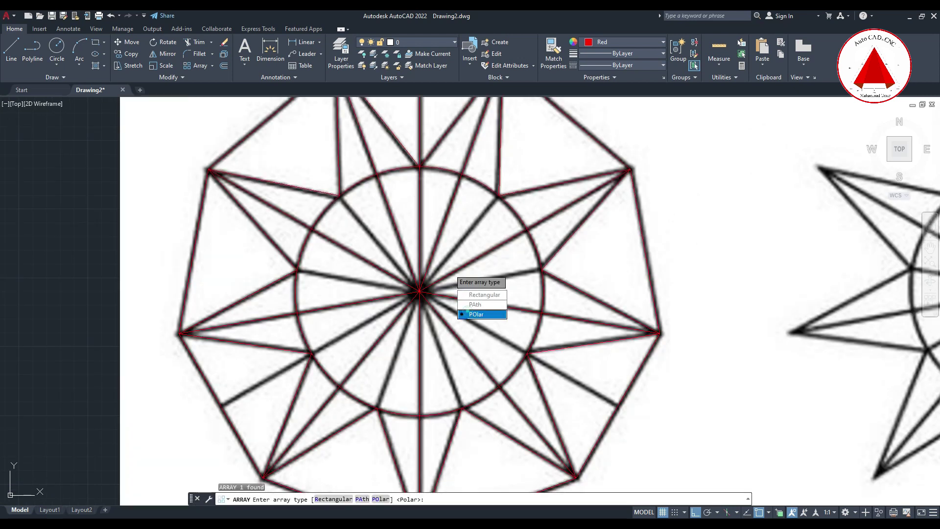
click(468, 314)
click(420, 293)
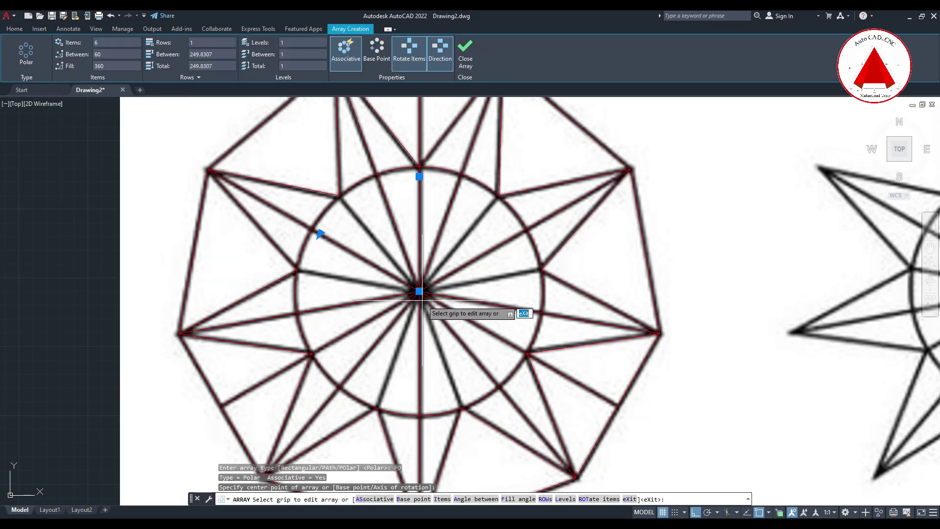
text(i)
key(Return)
text(3)
key(Return)
key(Escape)
- Explode the 3-copy spoke array into separate lines
scroll(368, 323, down, 2)
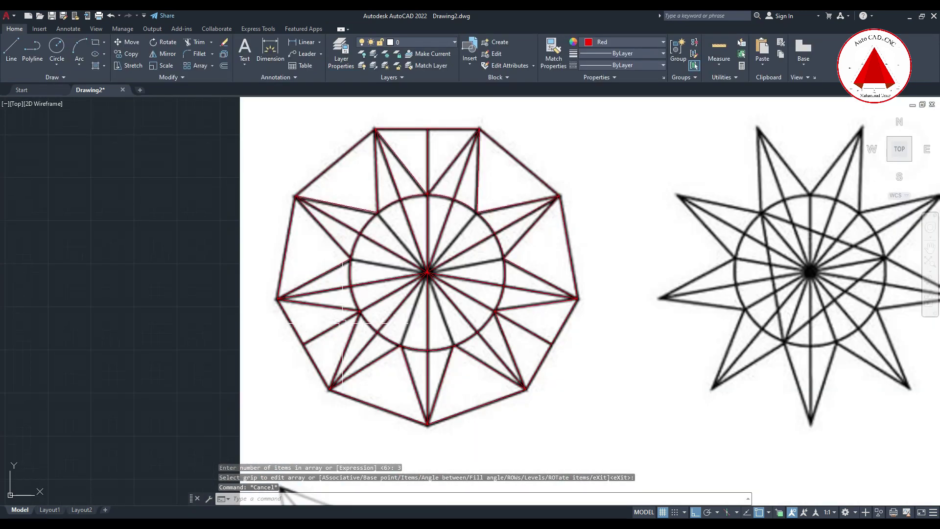
click(356, 324)
text(x)
key(Return)
scroll(392, 326, down, 2)
scroll(426, 331, up, 2)
key(Escape)
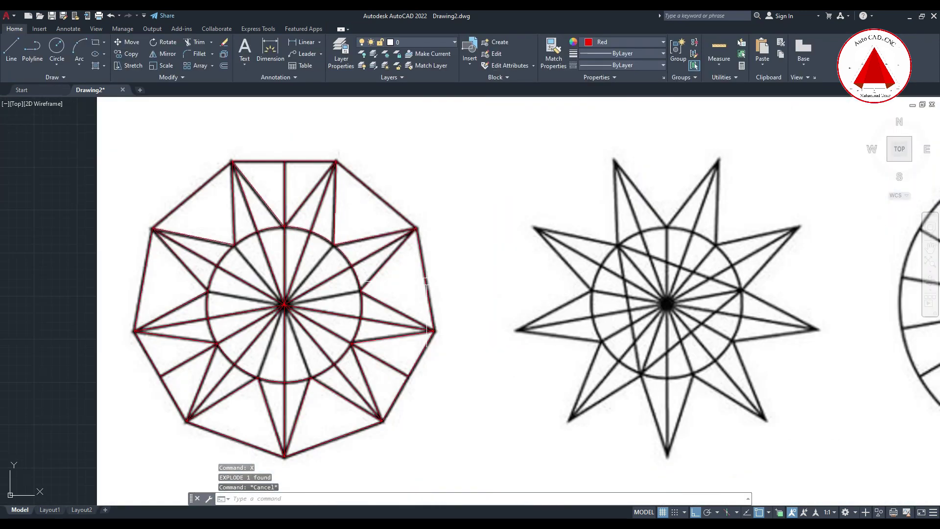
- Zoom out to view the whole reference grid with the three traced figures
scroll(514, 273, down, 3)
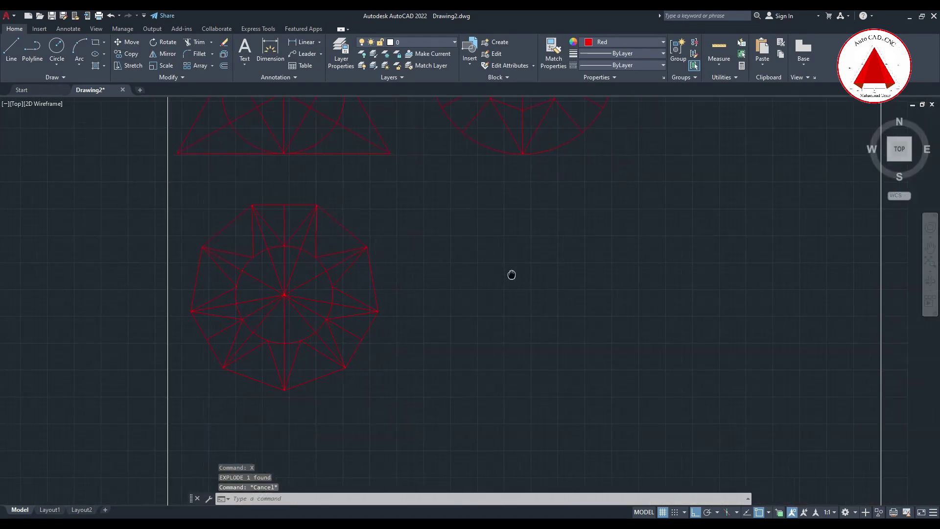
scroll(329, 286, up, 3)
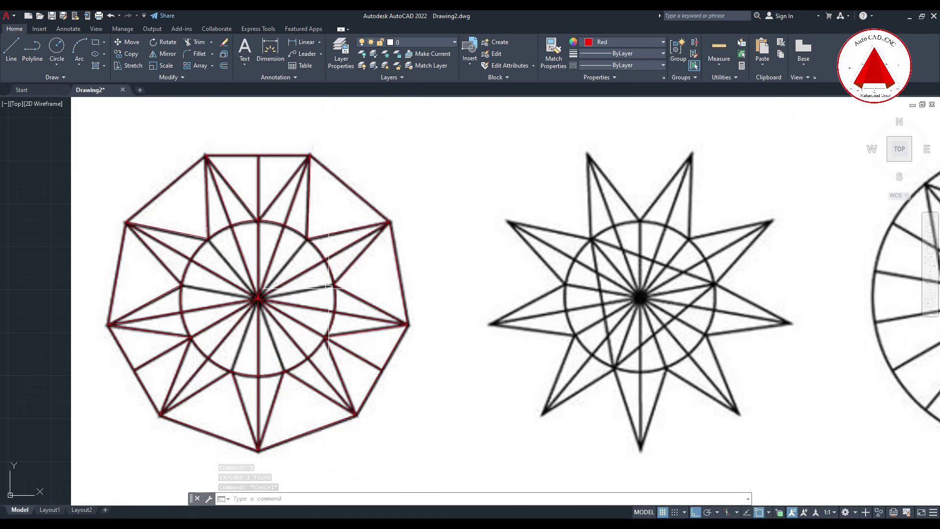
scroll(328, 286, down, 3)
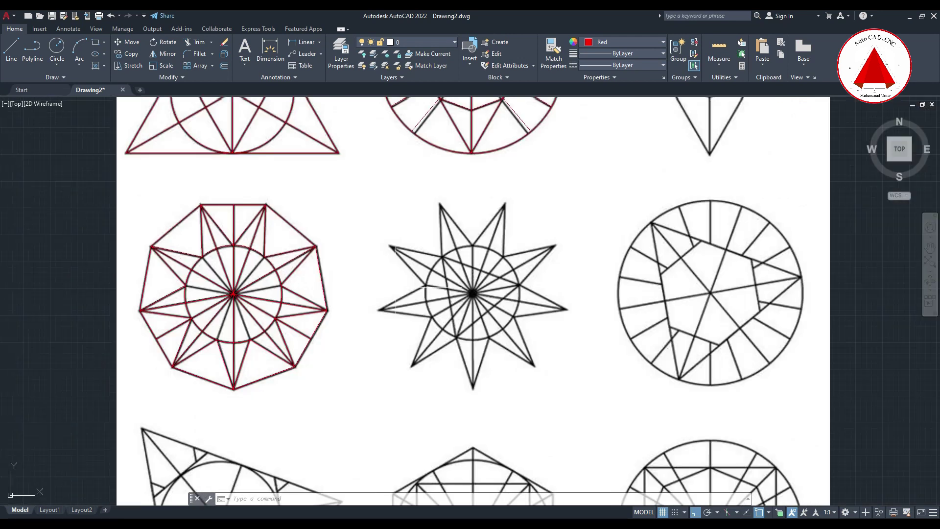
scroll(455, 276, up, 1)
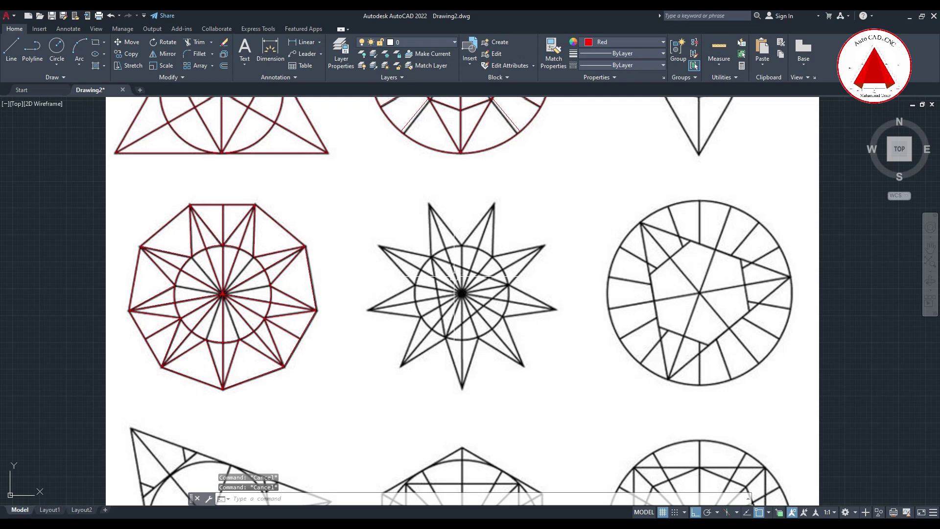
scroll(422, 283, down, 3)
scroll(422, 283, up, 1)
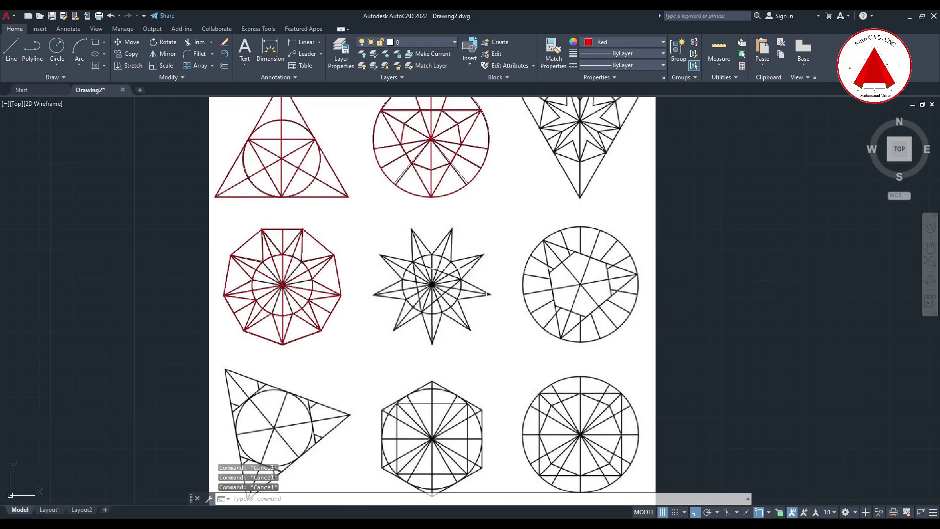
scroll(412, 284, down, 1)
scroll(412, 284, up, 1)
- Bring the maroon flower image into view and draw a red vertical line above it
scroll(420, 256, down, 3)
mouse_move(675, 285)
middle_down()
mouse_move(342, 285)
mouse_move(381, 299)
mouse_move(449, 354)
middle_up()
scroll(397, 287, up, 5)
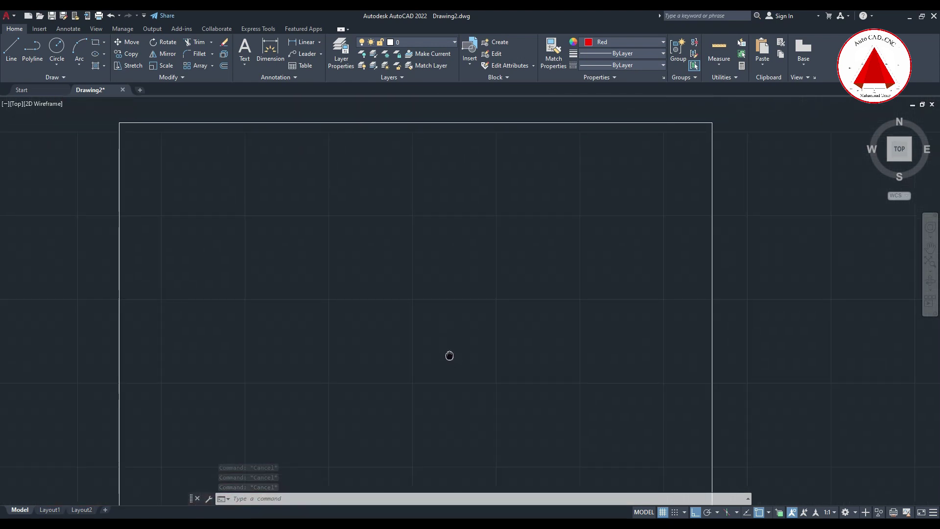
text(l)
key(Return)
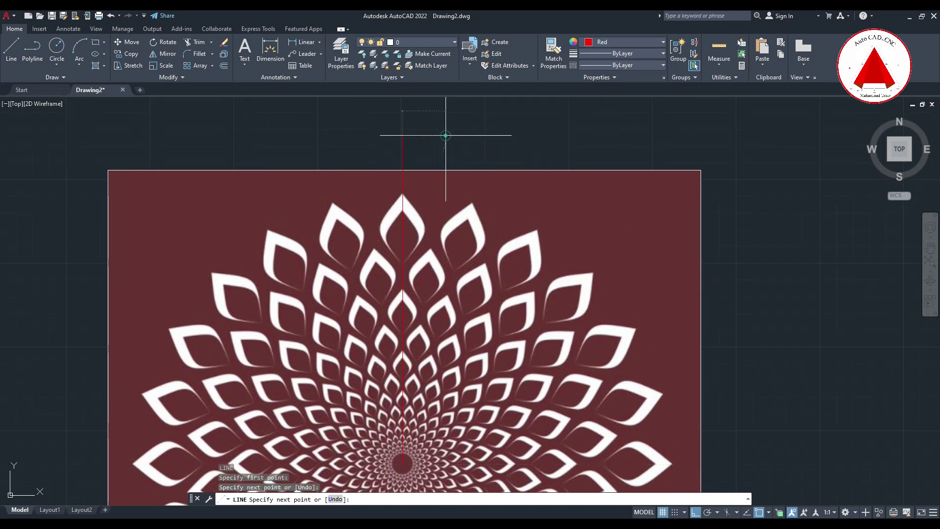
click(493, 122)
key(Escape)
scroll(411, 195, up, 3)
click(365, 223)
scroll(365, 223, down, 3)
scroll(434, 441, up, 5)
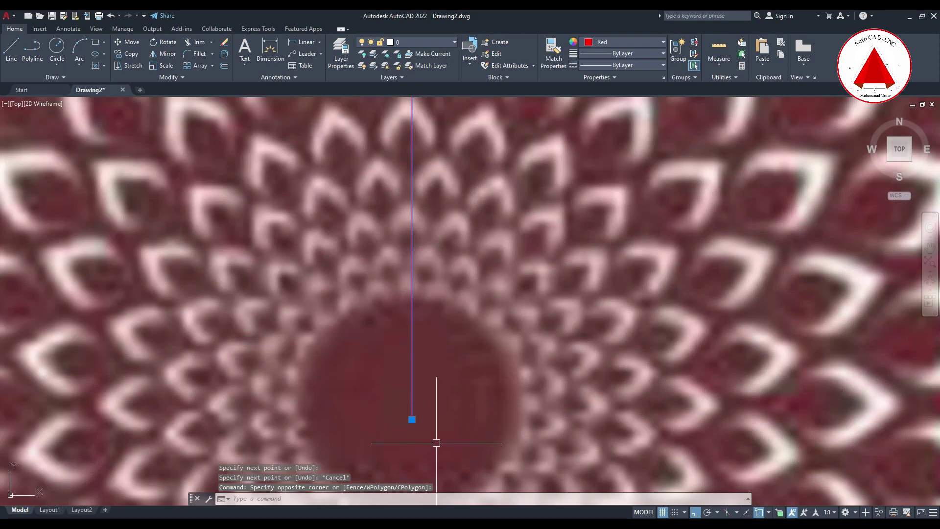
scroll(464, 380, up, 3)
- Move the vertical line so its bottom end sits on the flower's centre
text(m)
key(Return)
scroll(470, 365, down, 3)
click(471, 370)
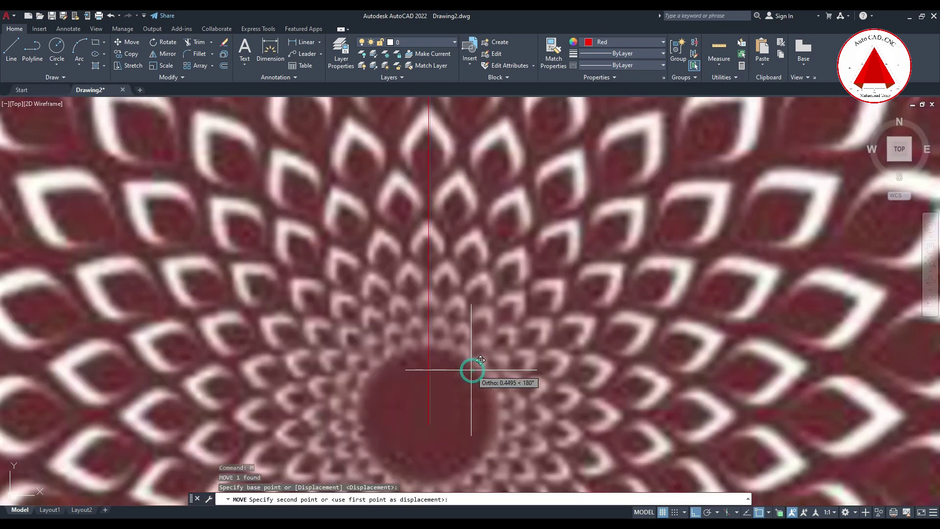
click(469, 370)
scroll(456, 369, down, 3)
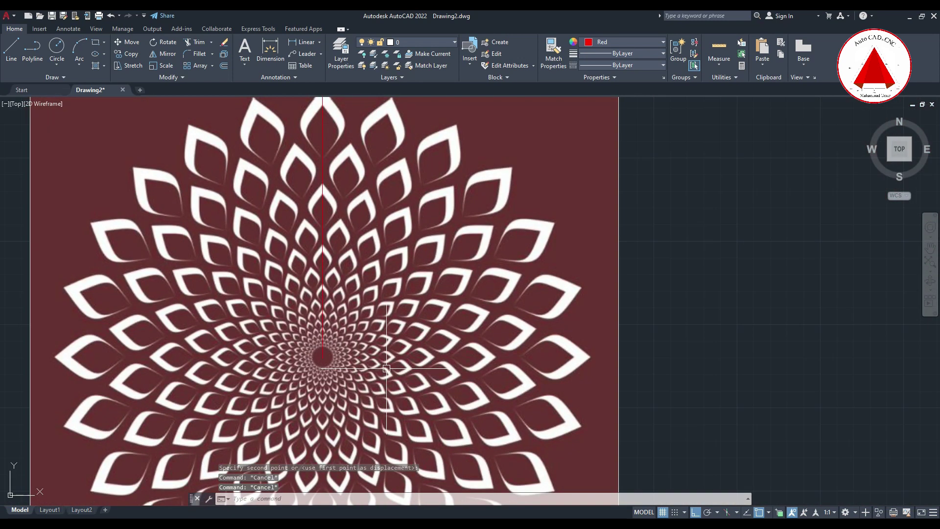
- Draw a horizontal line from the flower centre to the right petal tip and fillet it
text(l)
key(Return)
scroll(421, 369, up, 2)
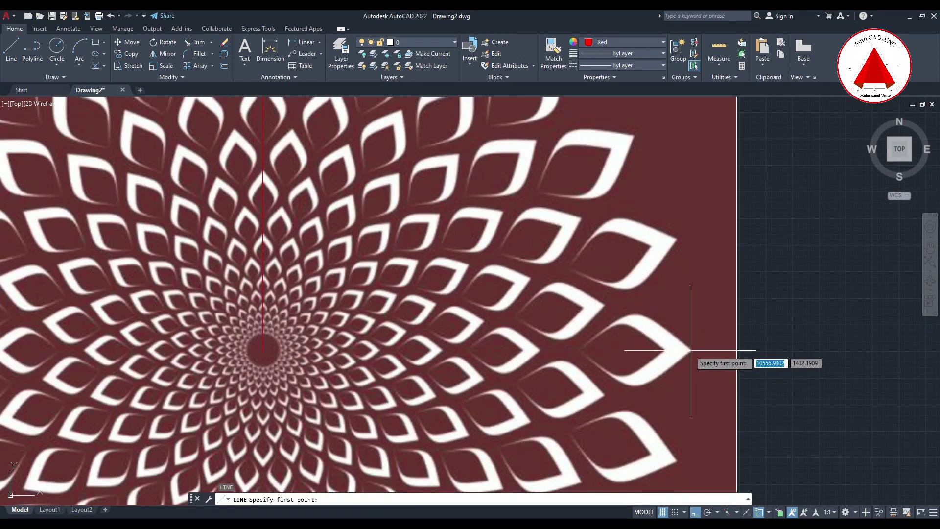
click(691, 351)
scroll(691, 351, down, 3)
click(524, 352)
text(f)
key(Return)
click(588, 352)
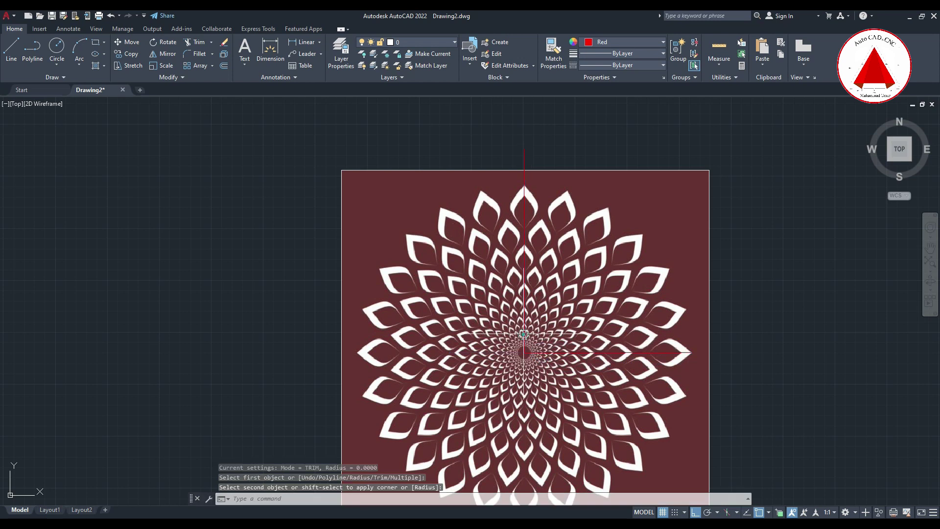
middle_drag(523, 334, 335, 344)
- Extend the horizontal line to the image edge
text(ex)
key(Return)
click(478, 363)
key(Escape)
scroll(401, 340, up, 2)
scroll(421, 304, down, 4)
scroll(433, 297, up, 4)
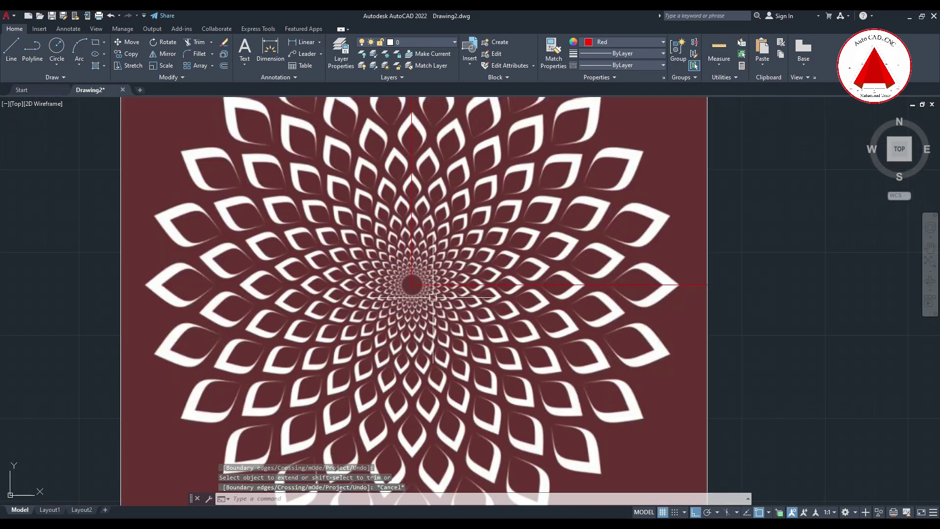
scroll(411, 280, up, 2)
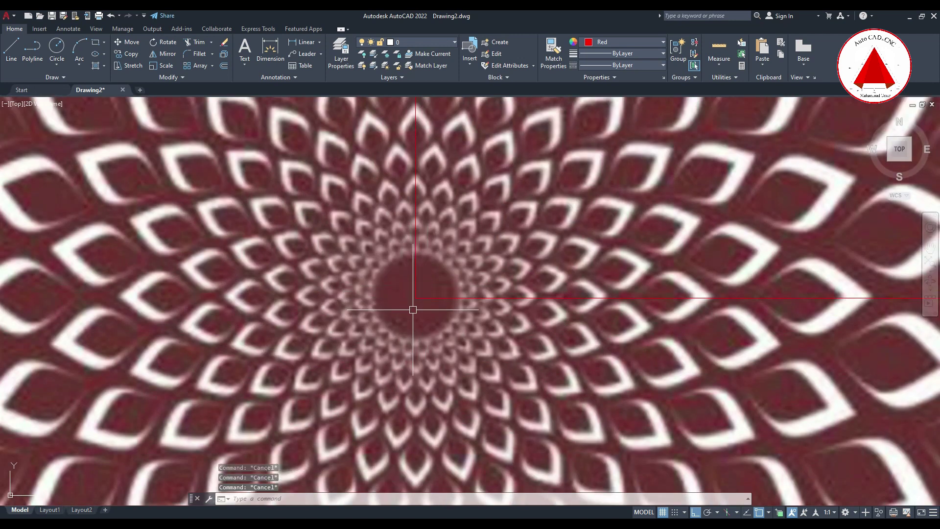
- Add a small circle where the red lines cross, then delete the horizontal line
text(c)
key(Return)
scroll(416, 302, up, 2)
click(416, 293)
click(425, 318)
click(490, 293)
key(Delete)
key(Escape)
key(Escape)
- Cancel an accidental stretch and clear leftover selections around the spoke
click(415, 293)
key(Escape)
scroll(430, 267, down, 3)
scroll(458, 253, down, 3)
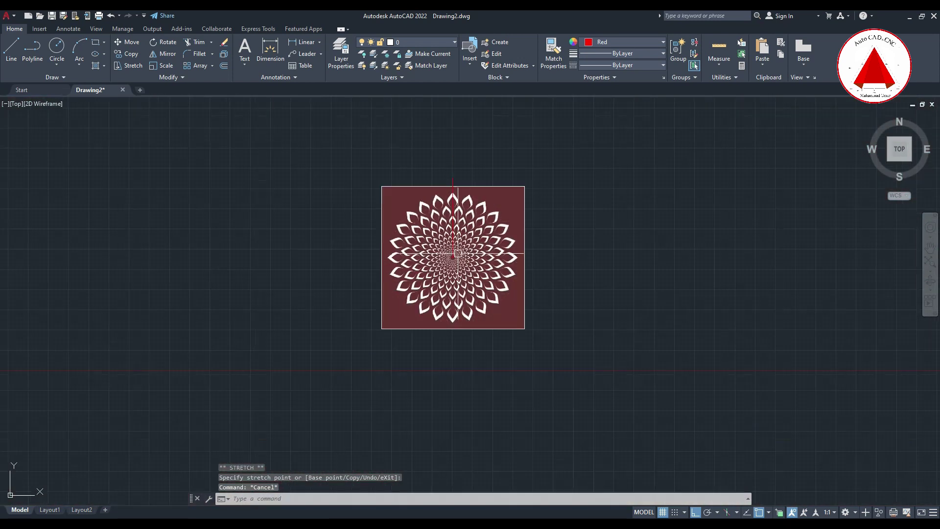
scroll(458, 253, up, 4)
key(Escape)
click(438, 203)
key(Escape)
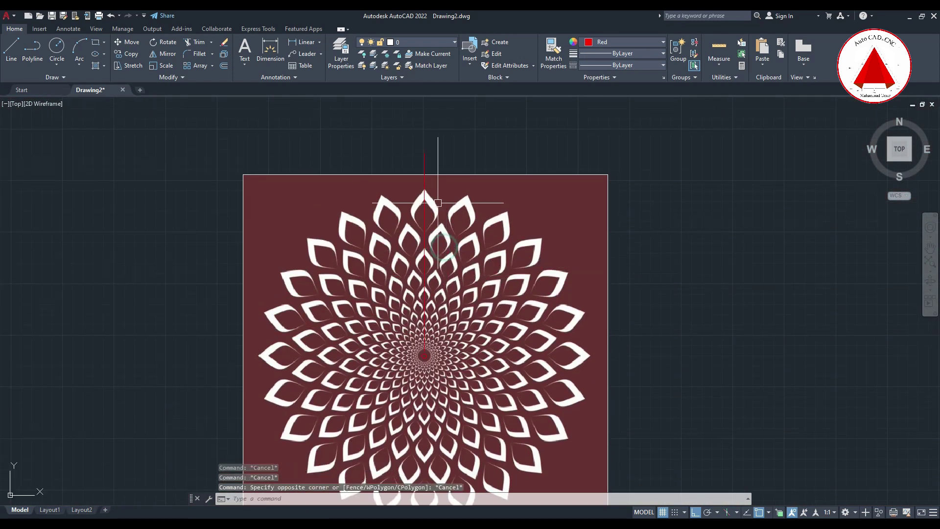
scroll(438, 202, down, 4)
scroll(416, 171, up, 2)
scroll(394, 142, up, 2)
key(Escape)
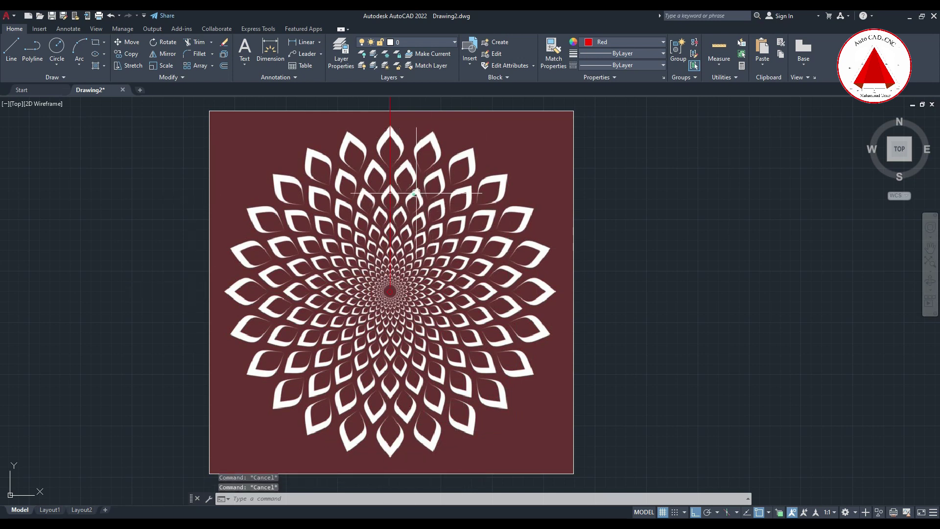
- Polar-array the vertical spoke 24 times around the flower centre
click(416, 193)
scroll(387, 289, up, 3)
scroll(405, 307, up, 2)
text(r)
key(Return)
click(442, 353)
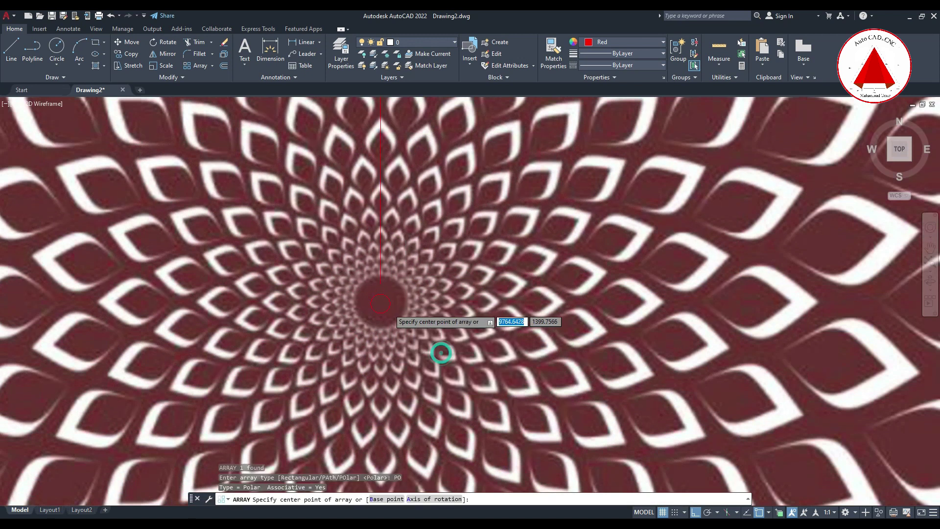
click(385, 286)
scroll(397, 303, down, 2)
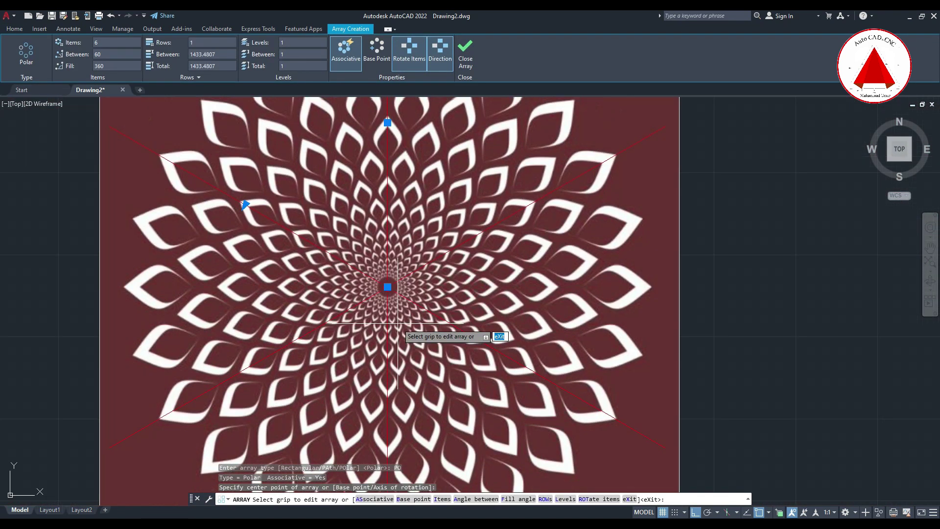
text(i)
key(Return)
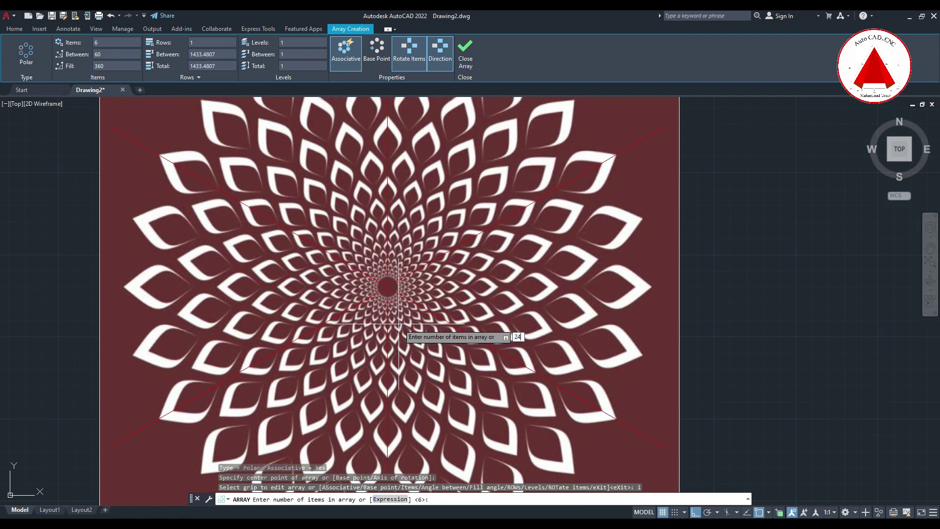
key(Return)
key(Escape)
- Explode the 24-line array into separate radial lines
scroll(400, 324, down, 2)
middle_drag(400, 256, 416, 264)
click(372, 201)
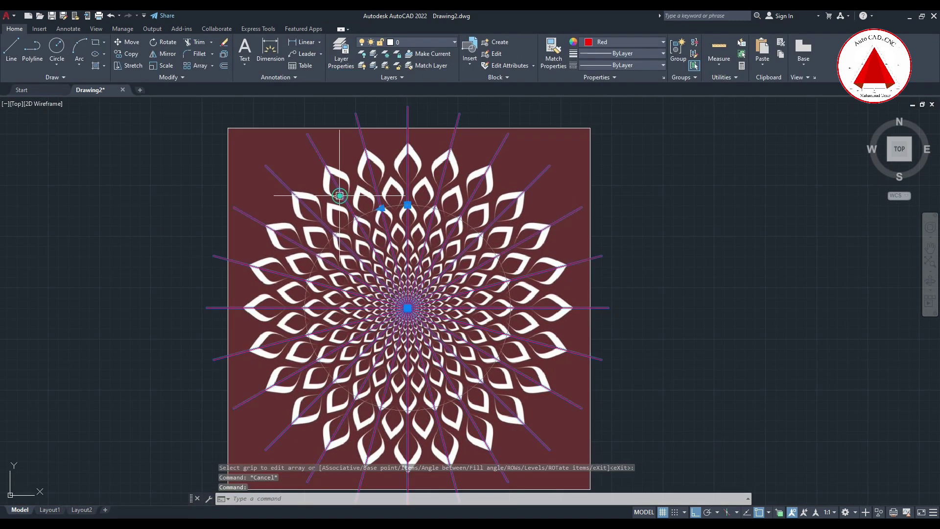
middle_drag(386, 191, 398, 191)
text(x)
key(Return)
key(Escape)
key(Escape)
- Erase the upper-left, lower and right-hand radial lines, keeping the top few
mouse_move(389, 155)
mouse_down()
mouse_move(299, 284)
mouse_move(265, 402)
mouse_up()
key(Delete)
key(Delete)
drag(541, 358, 294, 484)
key(Delete)
middle_drag(536, 380, 527, 392)
drag(595, 407, 510, 207)
text(e)
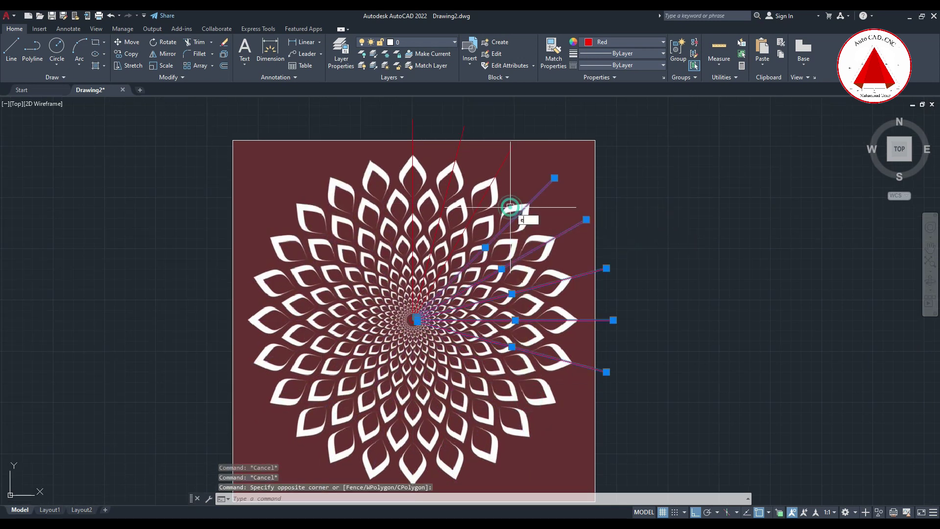
key(Return)
key(Escape)
- Check the remaining vertical spoke and centre the flower with its top lines in view
scroll(451, 172, up, 2)
middle_drag(451, 172, 469, 240)
click(412, 174)
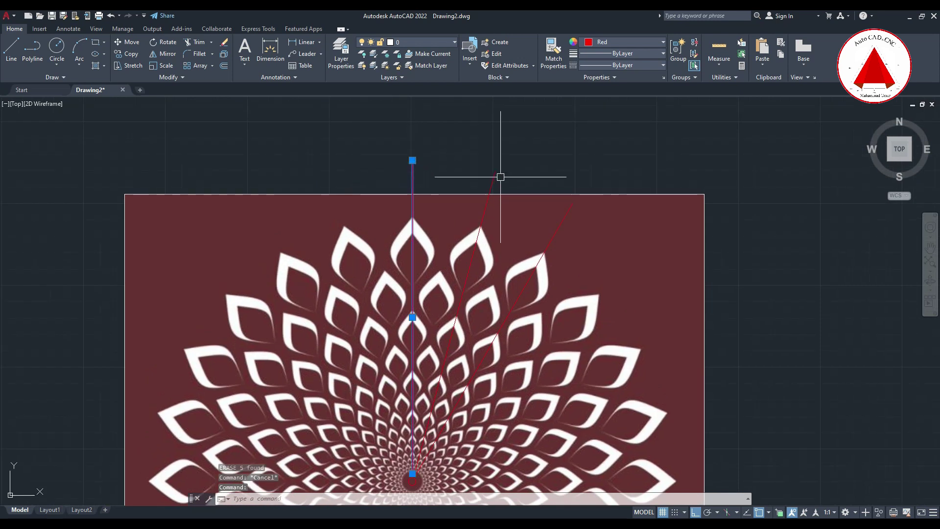
key(Escape)
scroll(441, 156, down, 2)
middle_drag(450, 155, 472, 173)
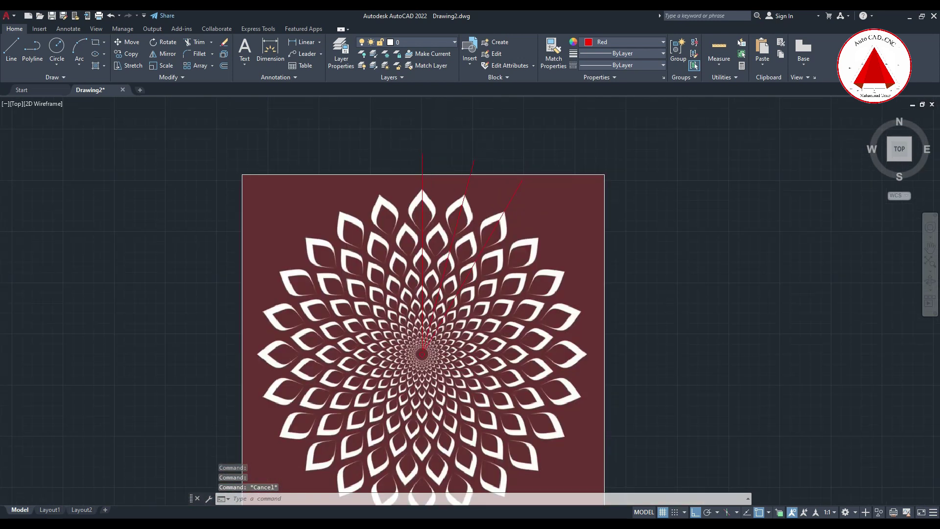
scroll(449, 162, up, 2)
- Draw a short line segment and erase the stray red line
key(Return)
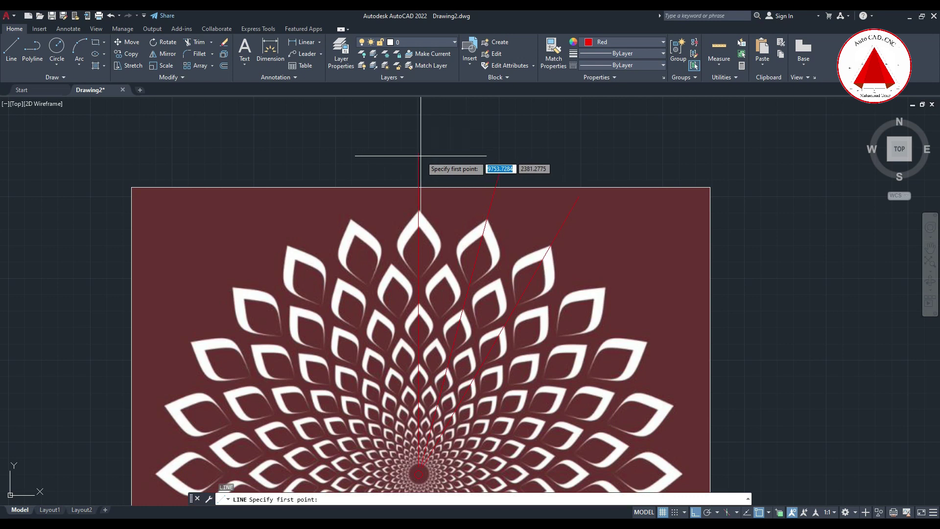
click(500, 160)
key(Escape)
scroll(469, 157, down, 2)
click(519, 216)
text(e)
key(Return)
key(Escape)
- Draw a guide line starting from the vertical guide's top
scroll(465, 211, up, 2)
key(Return)
scroll(472, 201, down, 2)
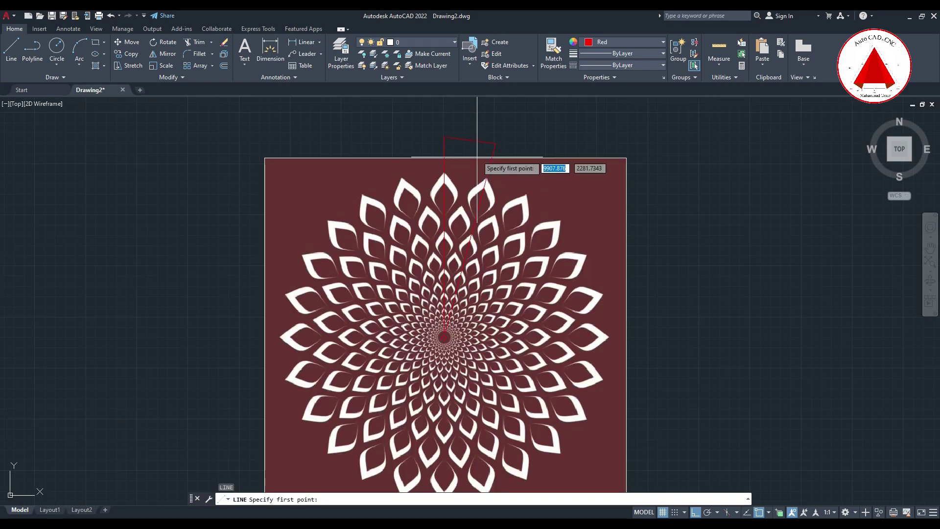
click(445, 144)
scroll(443, 336, up, 2)
scroll(441, 337, up, 2)
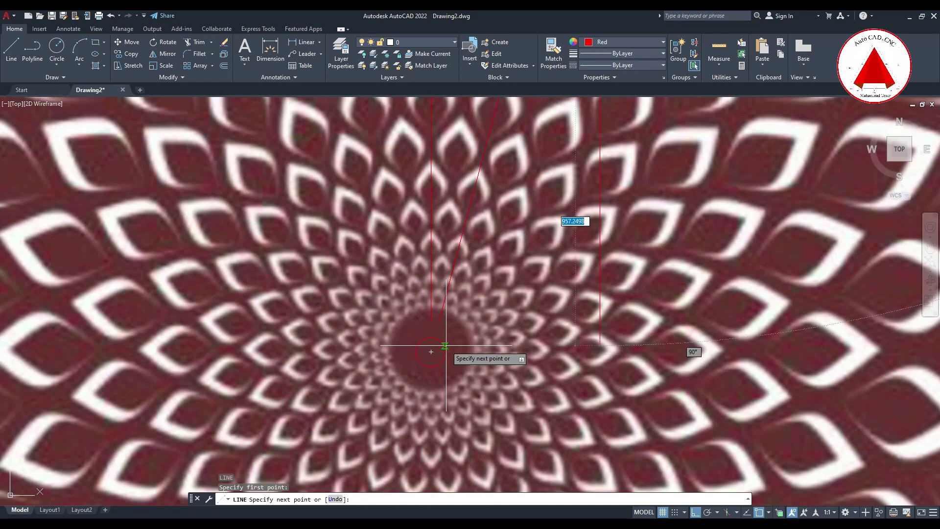
click(432, 341)
key(Escape)
- Pan across the flower, cancel pending commands, and start an arc at the top petal's tip
scroll(441, 362, up, 3)
middle_drag(440, 294, 441, 363)
scroll(441, 363, down, 3)
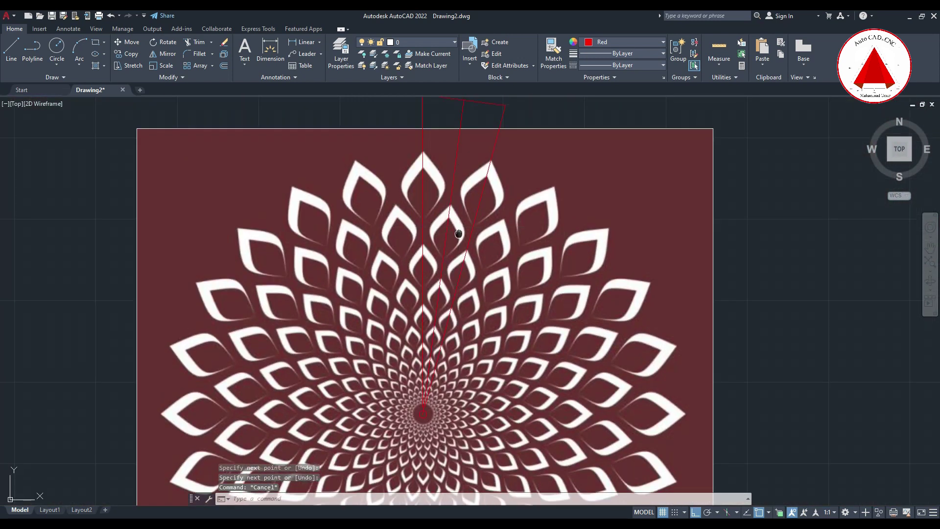
scroll(433, 234, up, 3)
scroll(426, 221, up, 1)
scroll(441, 196, down, 2)
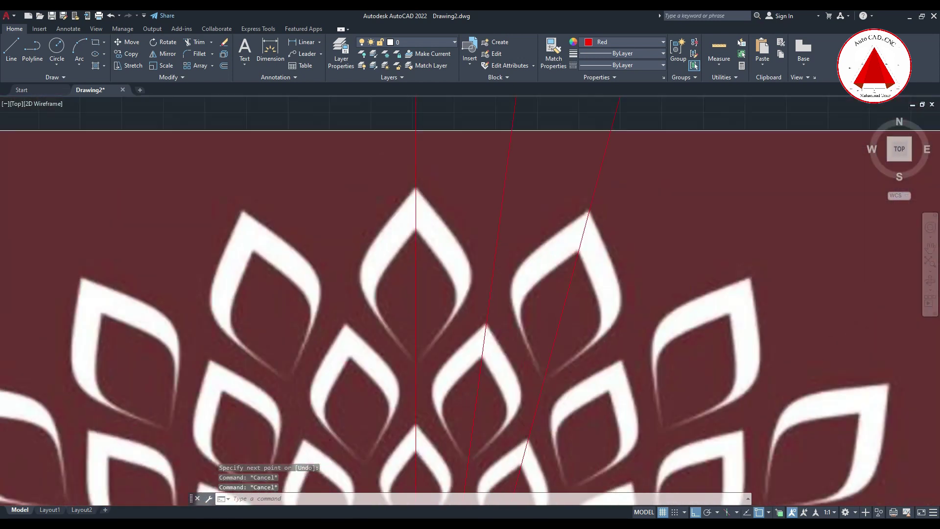
scroll(480, 166, down, 2)
key(Escape)
scroll(492, 157, down, 1)
key(Escape)
scroll(489, 186, up, 2)
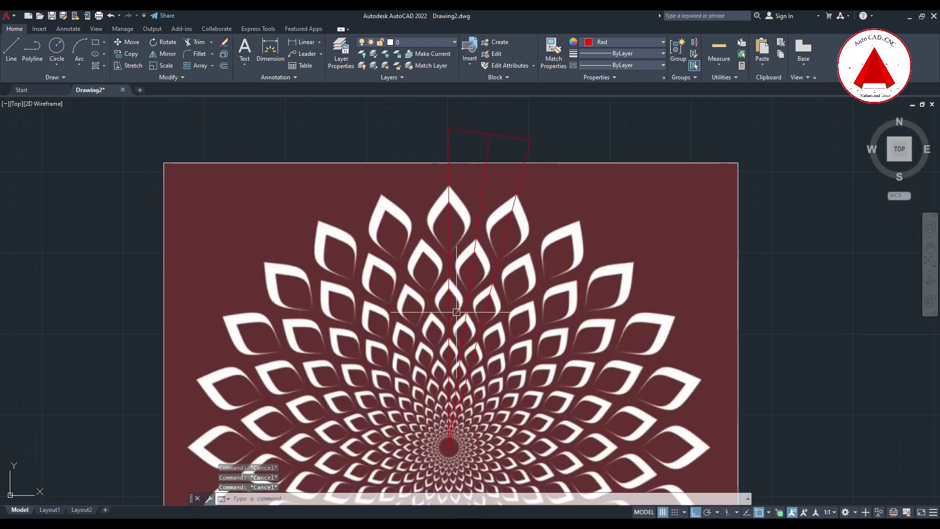
scroll(451, 192, up, 5)
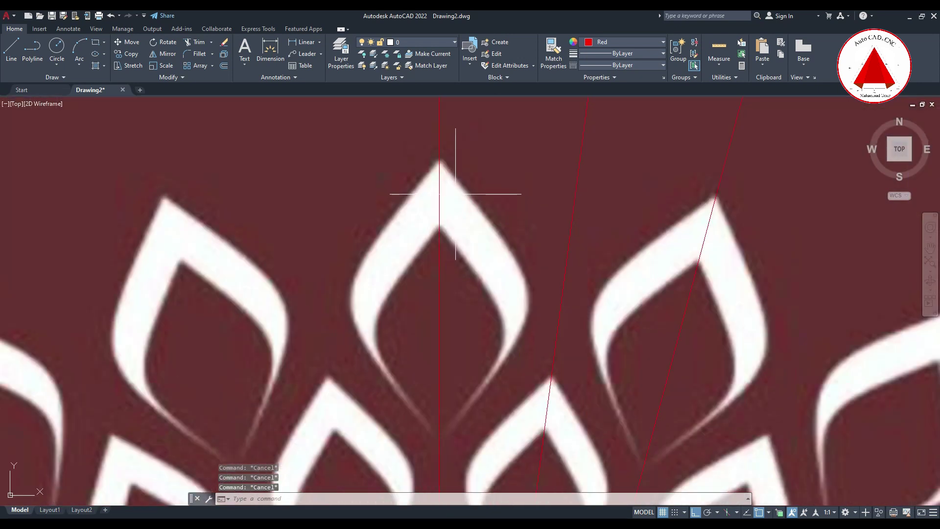
text(a)
key(Return)
click(439, 160)
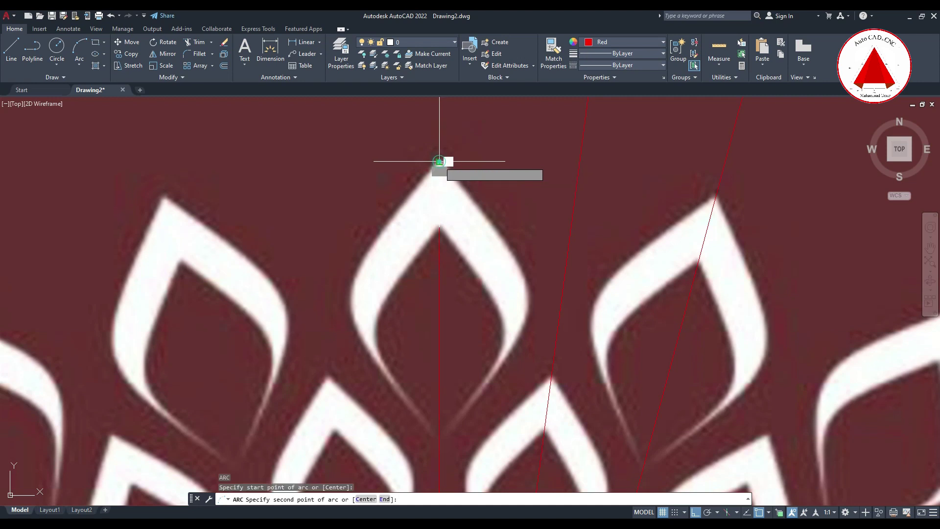
- Trace the petal's right outer edge with a red arc and a tangent arc
click(480, 206)
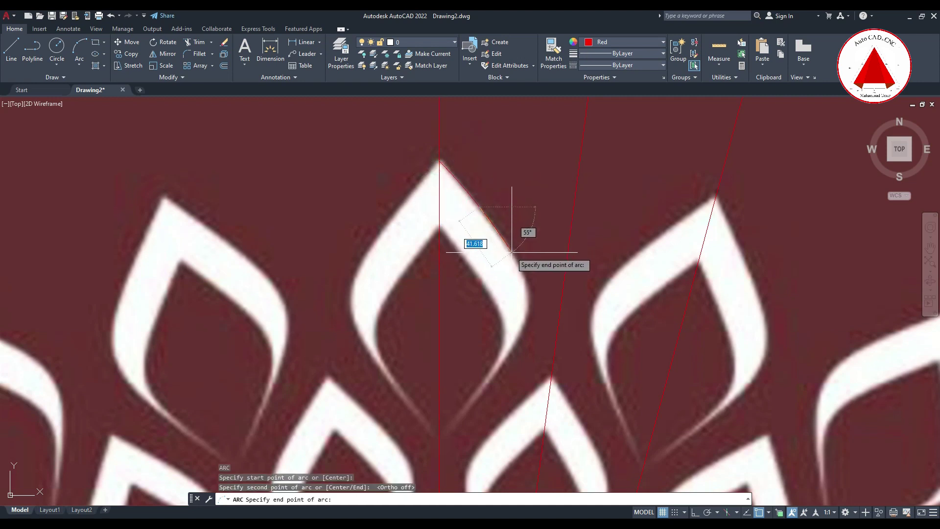
click(512, 253)
key(Return)
key(Return)
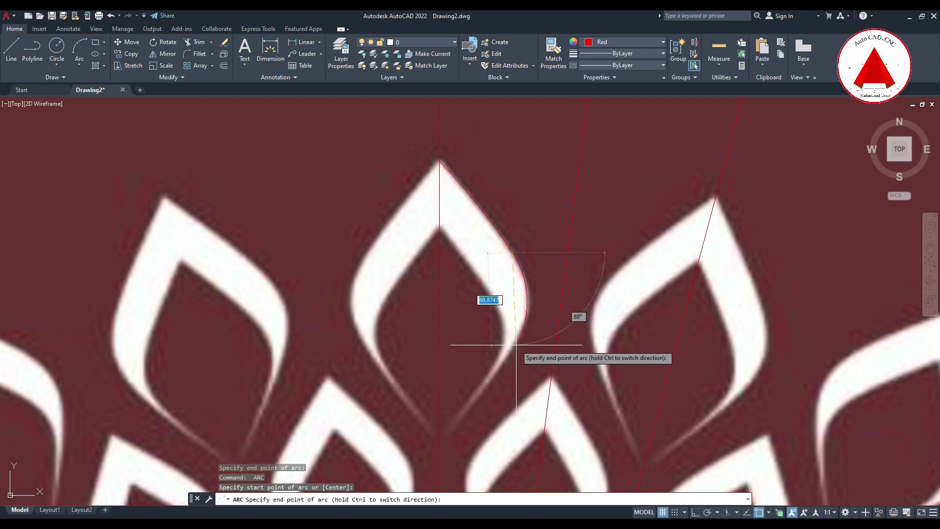
click(516, 345)
scroll(509, 338, up, 3)
key(Return)
key(Return)
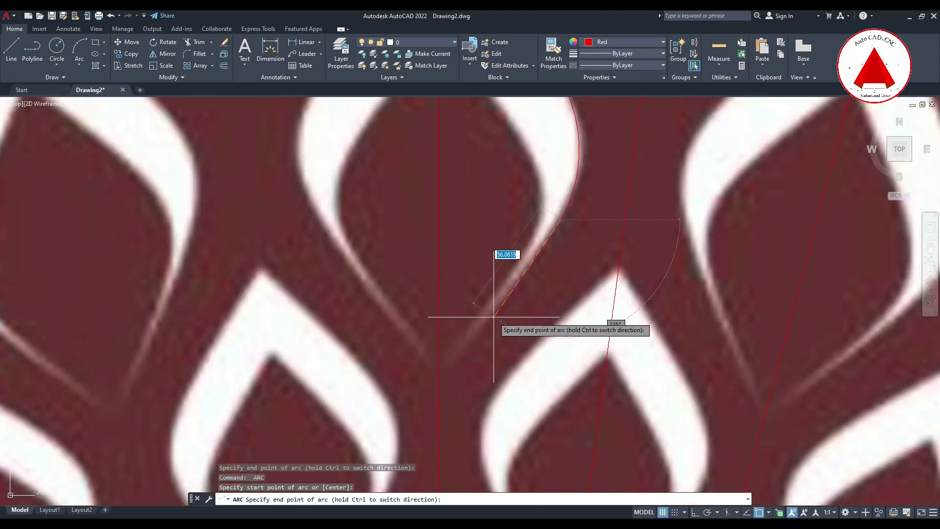
scroll(494, 317, down, 3)
key(Escape)
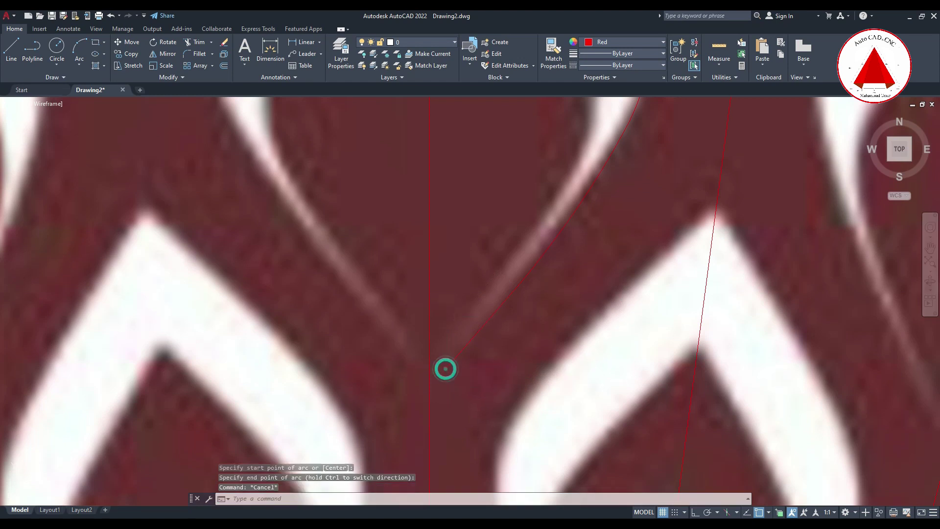
- Trace the inner edge from the petal's inner tip down to its base with tangent arcs
middle_drag(445, 367, 523, 314)
scroll(489, 313, up, 3)
key(Return)
scroll(444, 235, up, 2)
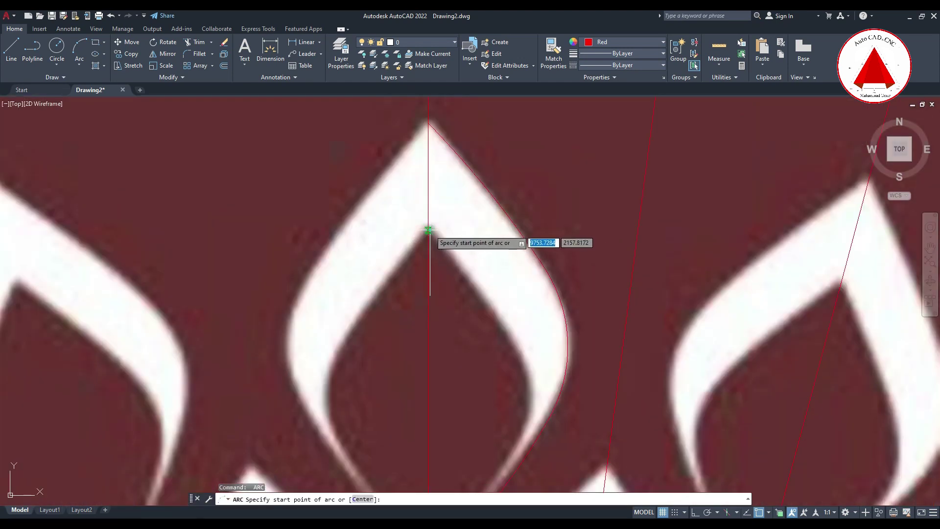
click(429, 230)
scroll(429, 231, down, 3)
scroll(453, 260, up, 3)
click(451, 257)
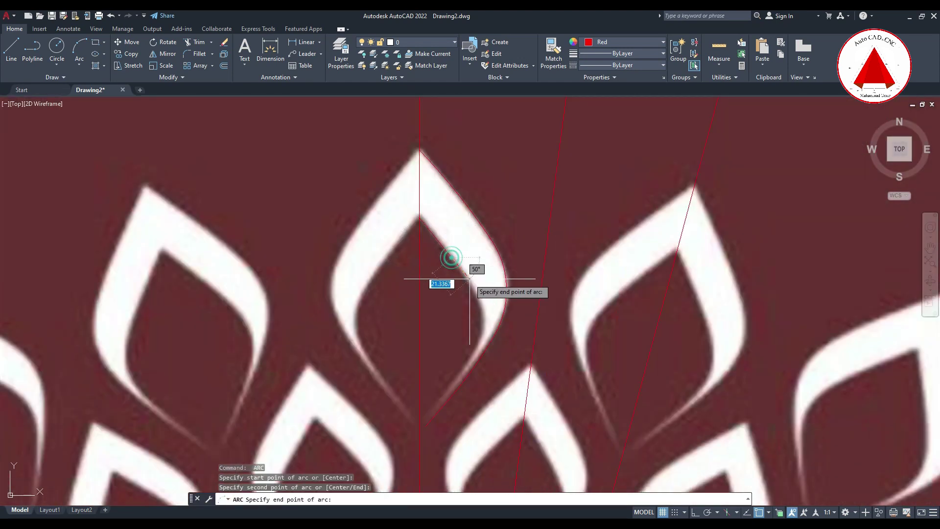
scroll(469, 279, up, 2)
click(471, 290)
key(Return)
key(Return)
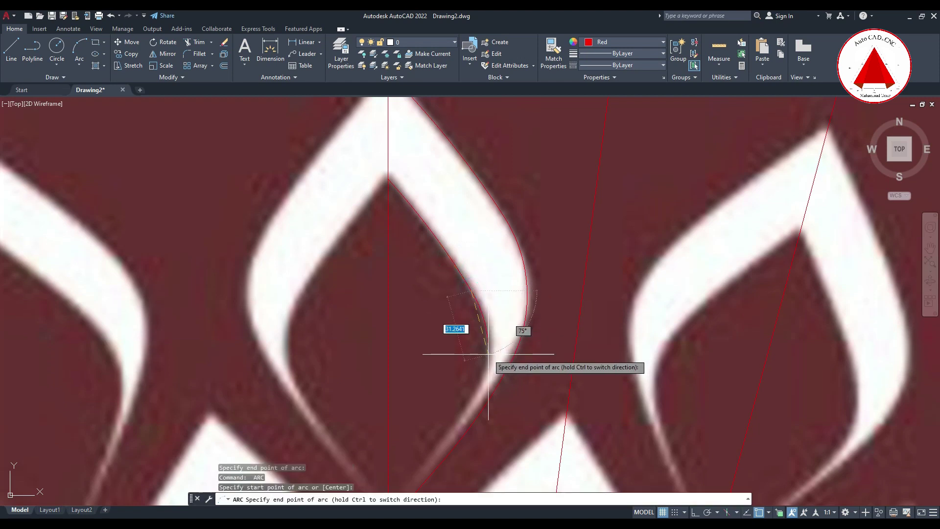
click(468, 403)
- Add one more short arc on the petal, then check a line endpoint grip
middle_drag(466, 403, 552, 240)
key(Return)
key(Return)
scroll(551, 239, up, 3)
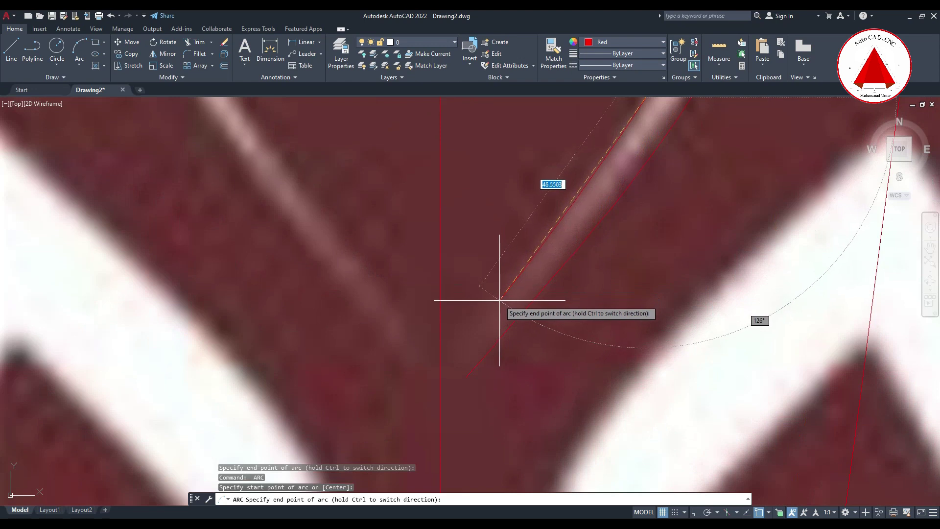
click(495, 313)
key(Escape)
scroll(451, 374, up, 2)
click(476, 377)
key(Escape)
scroll(447, 371, down, 3)
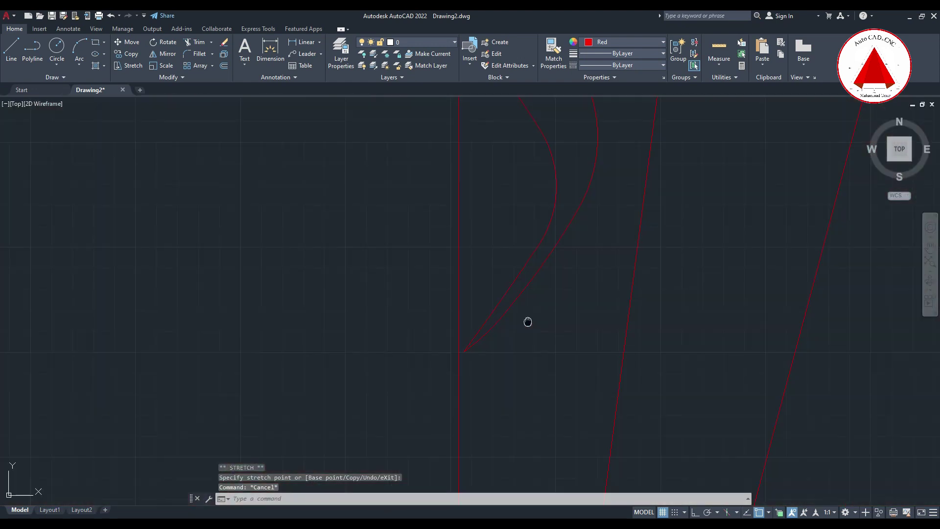
scroll(484, 325, up, 3)
- Check an arc's end grip, then window-select all the petal's traced arcs
click(482, 327)
scroll(479, 315, down, 3)
scroll(460, 343, up, 4)
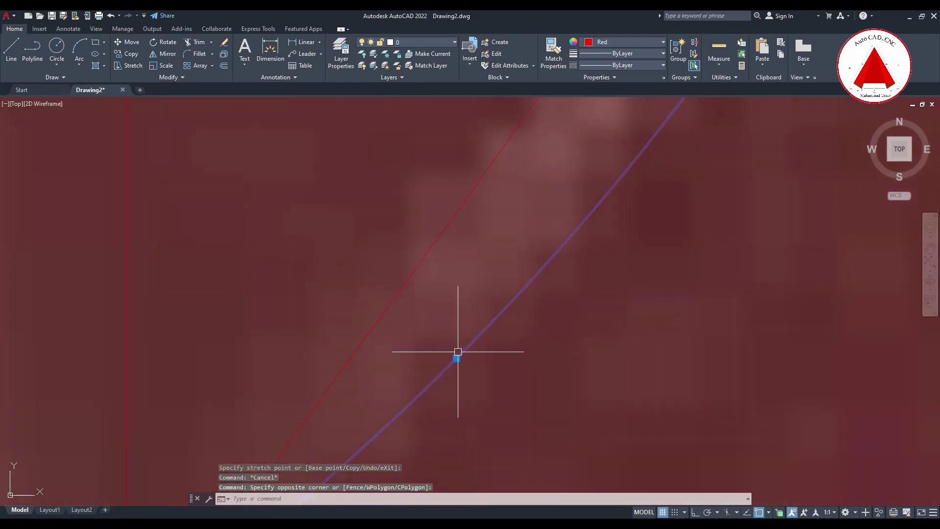
click(455, 358)
key(Escape)
key(Escape)
scroll(539, 279, down, 3)
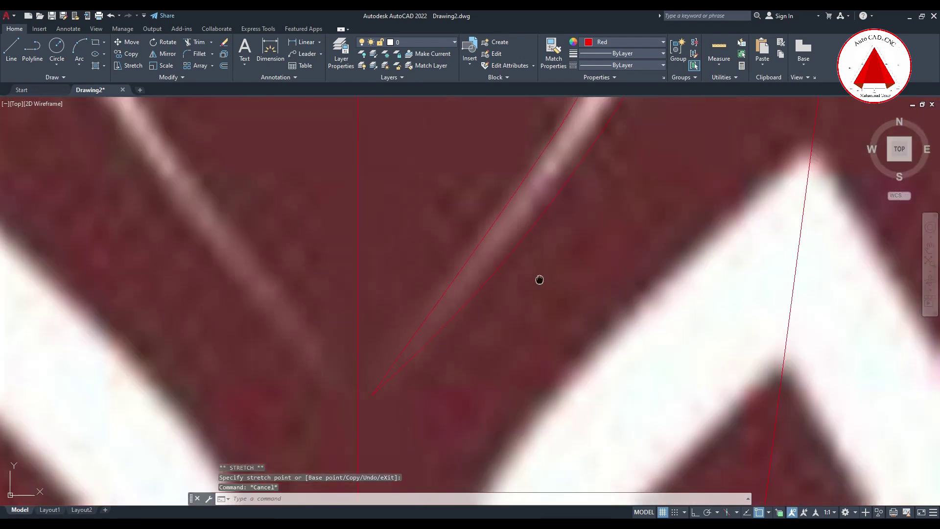
scroll(456, 286, down, 2)
scroll(470, 313, down, 3)
scroll(389, 237, up, 4)
click(414, 179)
click(509, 368)
- Mirror the petal arcs across the vertical spoke, keeping the originals, and join them into one outline
text(i)
key(Return)
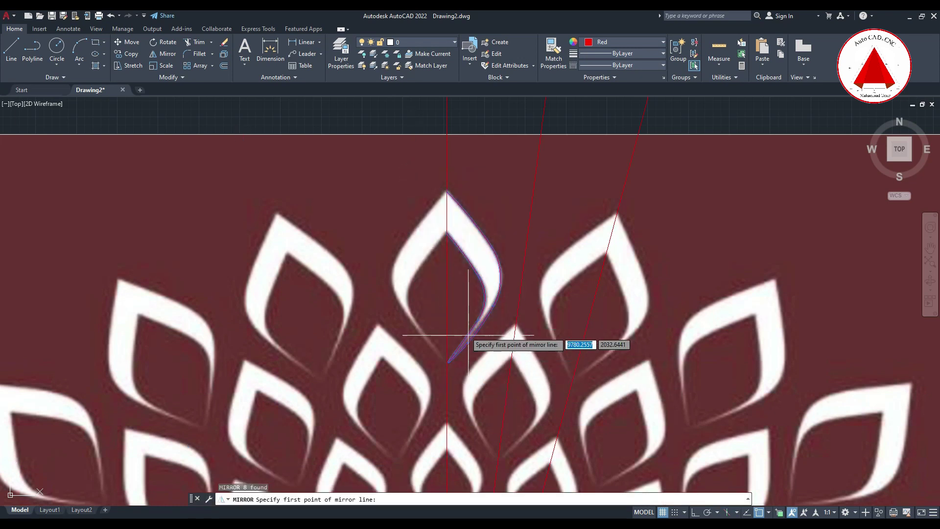
scroll(431, 336, up, 2)
click(443, 294)
key(Return)
key(Escape)
key(Escape)
scroll(442, 307, down, 3)
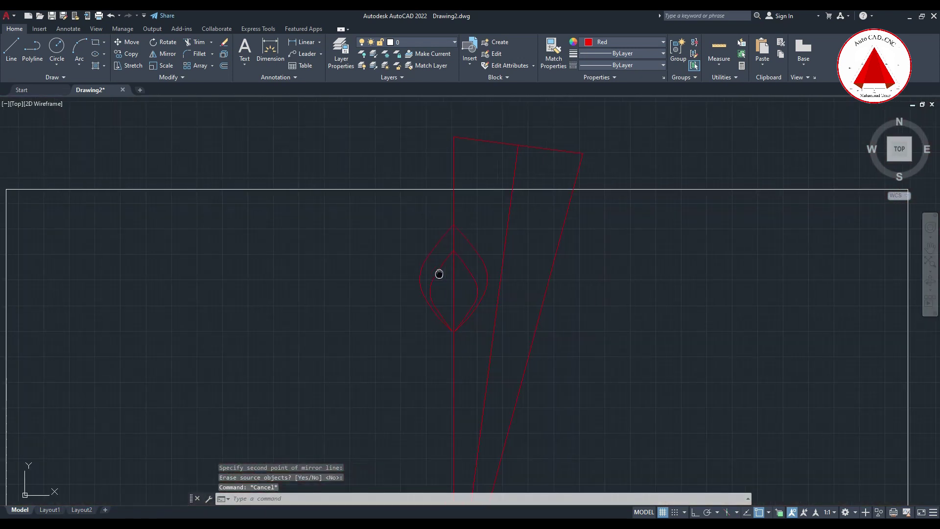
click(506, 356)
key(Return)
key(Escape)
- Copy the top petal outline from its tip down onto the next petal along the spoke
middle_drag(485, 235, 477, 154)
click(390, 128)
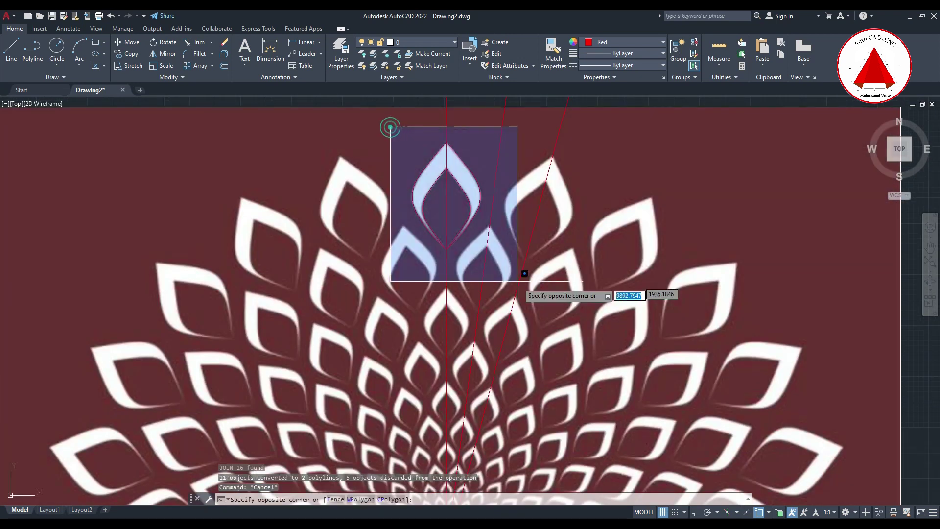
click(521, 289)
click(397, 130)
click(521, 291)
key(Return)
scroll(472, 191, up, 2)
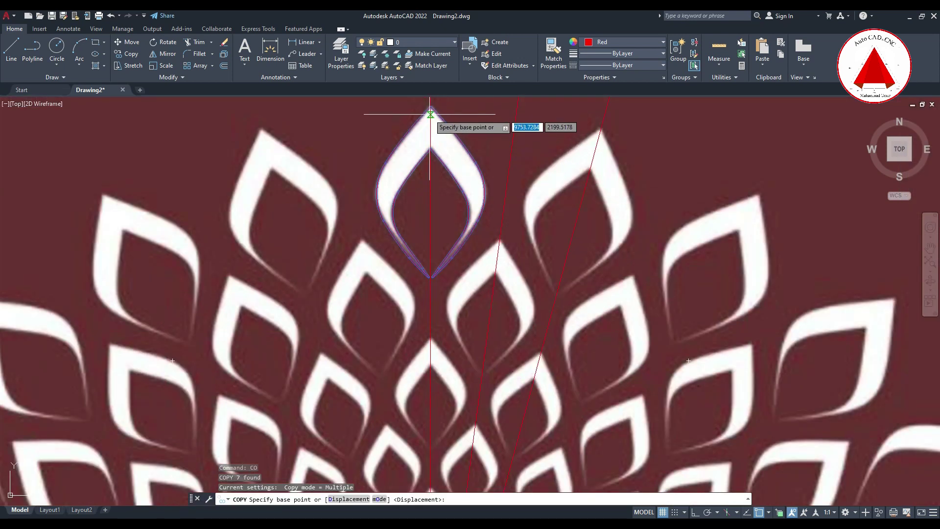
click(429, 106)
middle_drag(453, 235, 454, 239)
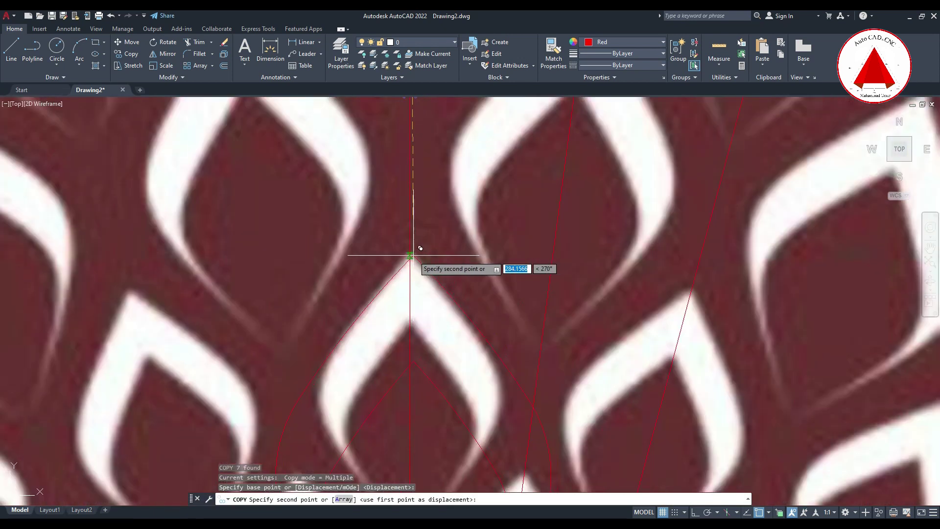
click(426, 251)
key(Escape)
key(Escape)
scroll(421, 265, down, 2)
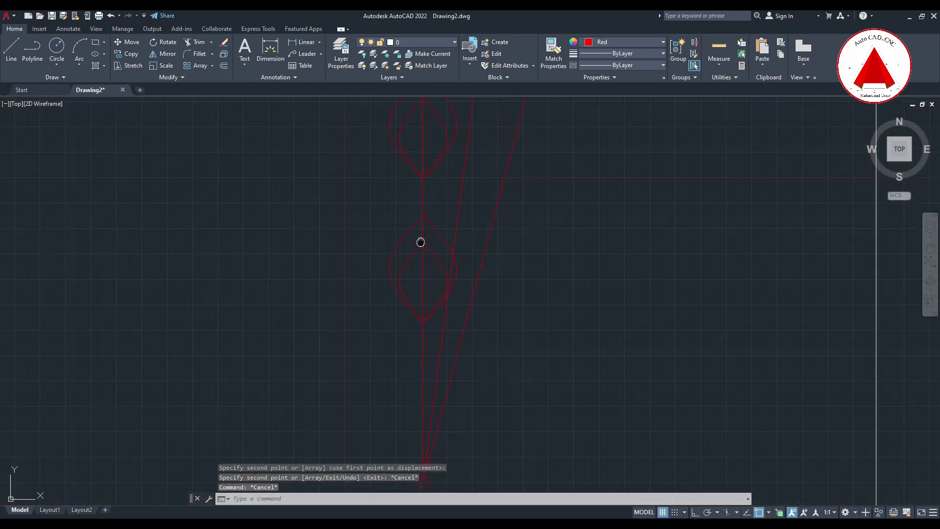
- Try scaling the petal copy from its tip, then cancel the scale
click(392, 242)
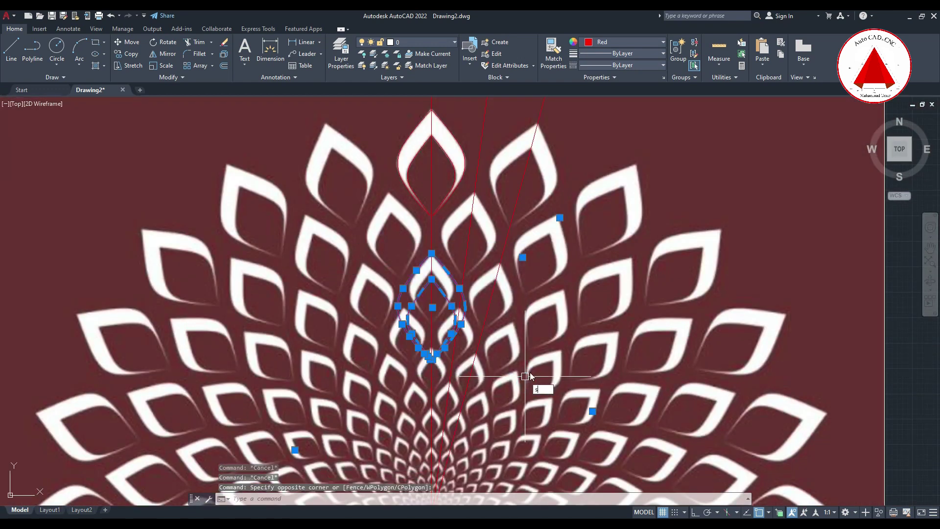
text(c)
key(Return)
scroll(441, 260, up, 5)
click(421, 233)
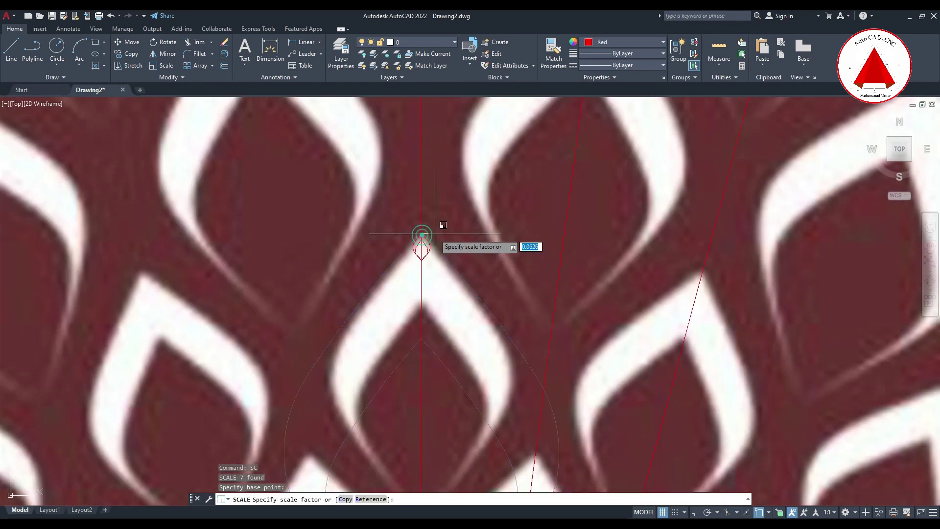
scroll(464, 236, down, 3)
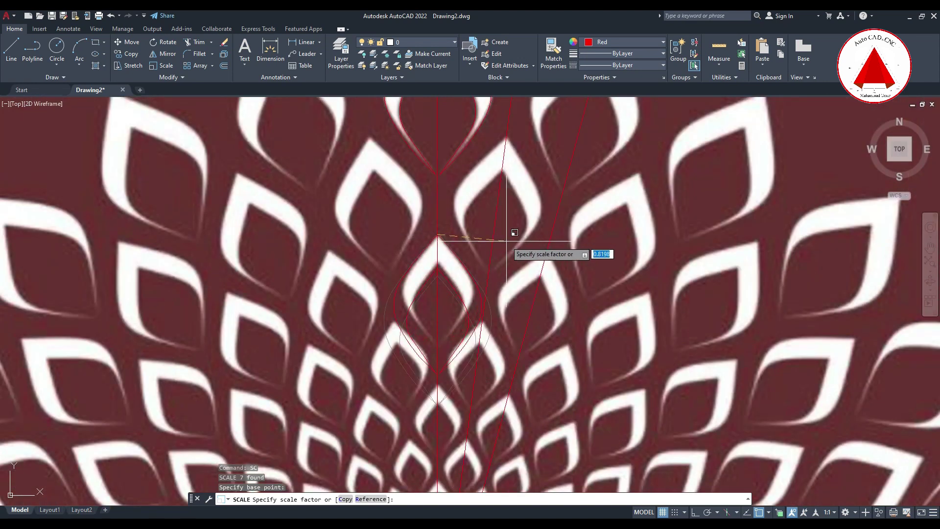
scroll(507, 241, up, 2)
scroll(488, 234, up, 2)
scroll(471, 206, up, 2)
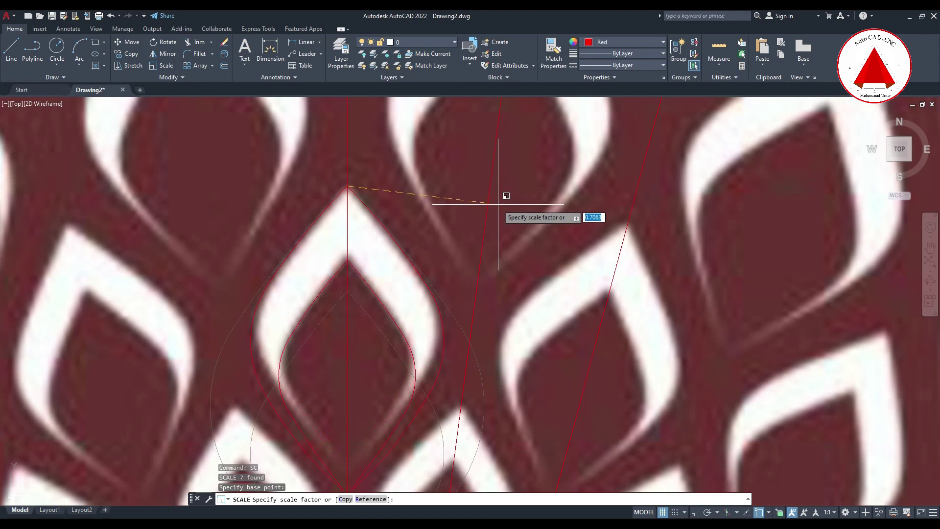
scroll(487, 202, up, 2)
scroll(488, 201, down, 5)
key(Escape)
- Window-select the small petal copy's outlines again
middle_drag(415, 239, 396, 174)
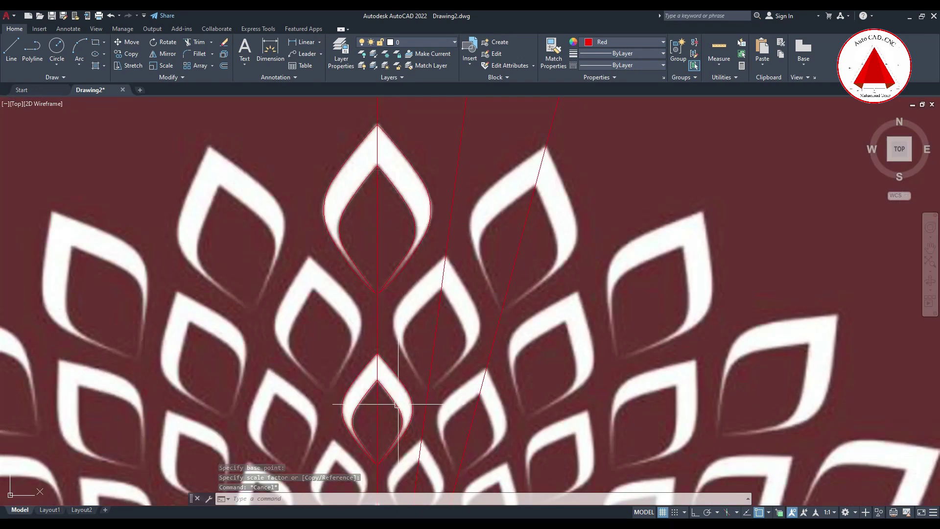
scroll(396, 405, down, 2)
click(398, 210)
click(372, 266)
click(310, 187)
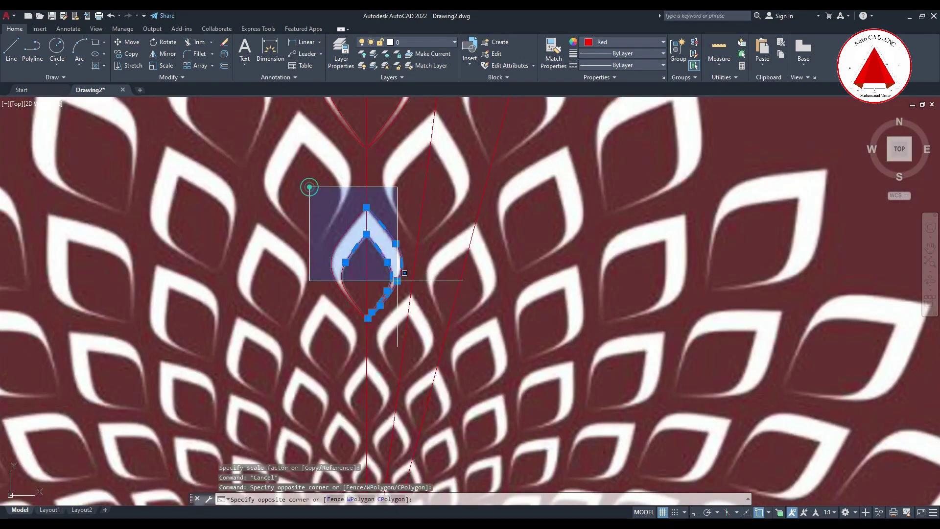
click(423, 336)
key(Escape)
click(309, 184)
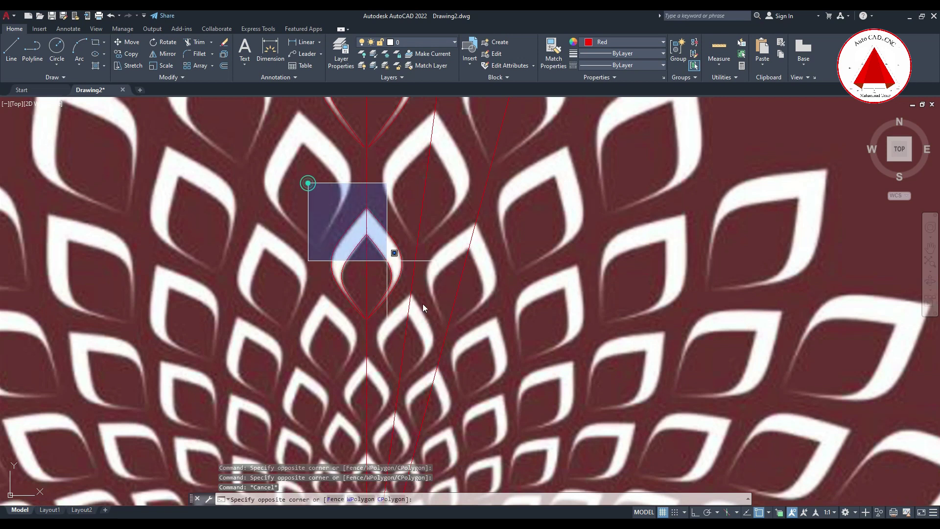
click(426, 338)
- Start a copy of the selected petal from its tip, then cancel it unfinished
key(Return)
scroll(372, 208, up, 4)
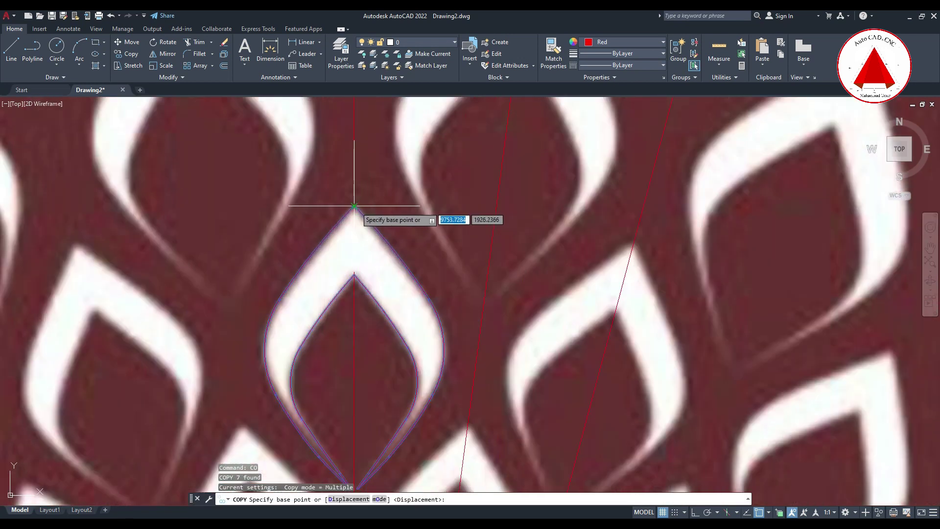
click(354, 206)
scroll(373, 191, down, 3)
scroll(391, 182, down, 2)
scroll(371, 179, up, 8)
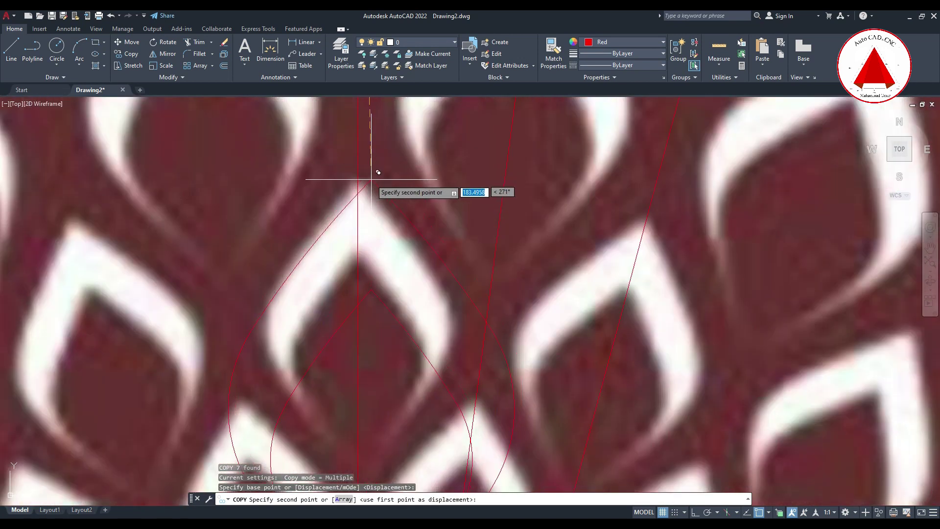
key(Escape)
- Clear the selection and window-select the new petal copy's outlines
scroll(355, 176, down, 5)
click(305, 158)
click(427, 294)
key(Escape)
click(330, 179)
click(477, 309)
- Scale the petal copy down from its tip to fit the reference petal
text(sc)
key(Return)
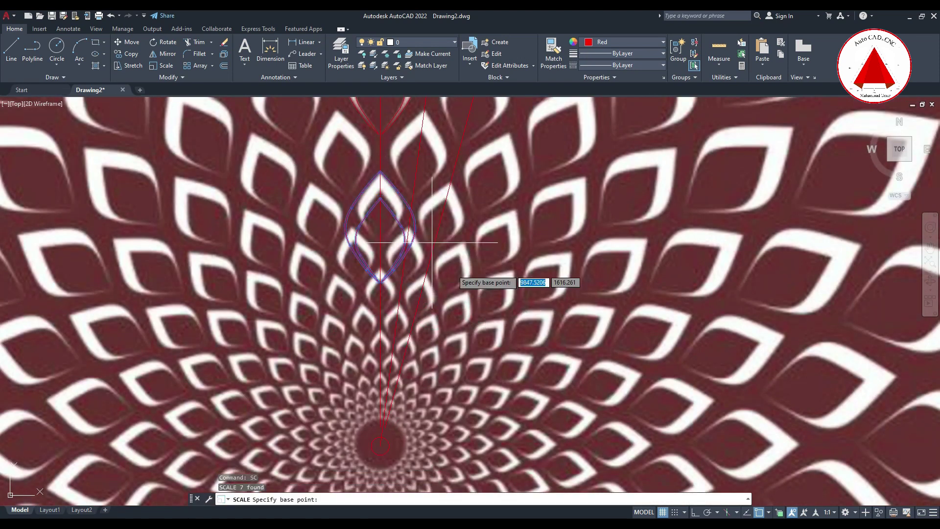
scroll(397, 181, up, 4)
scroll(318, 167, up, 3)
click(359, 157)
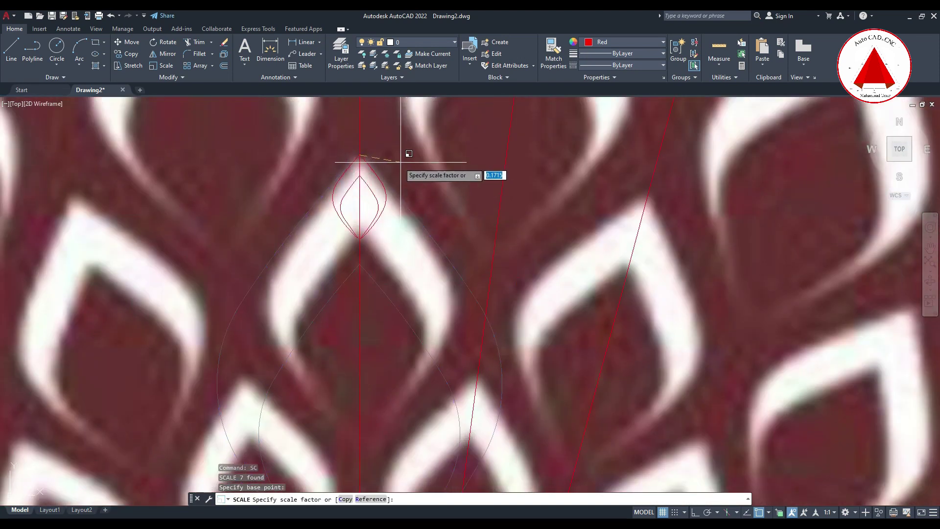
middle_drag(443, 164, 380, 145)
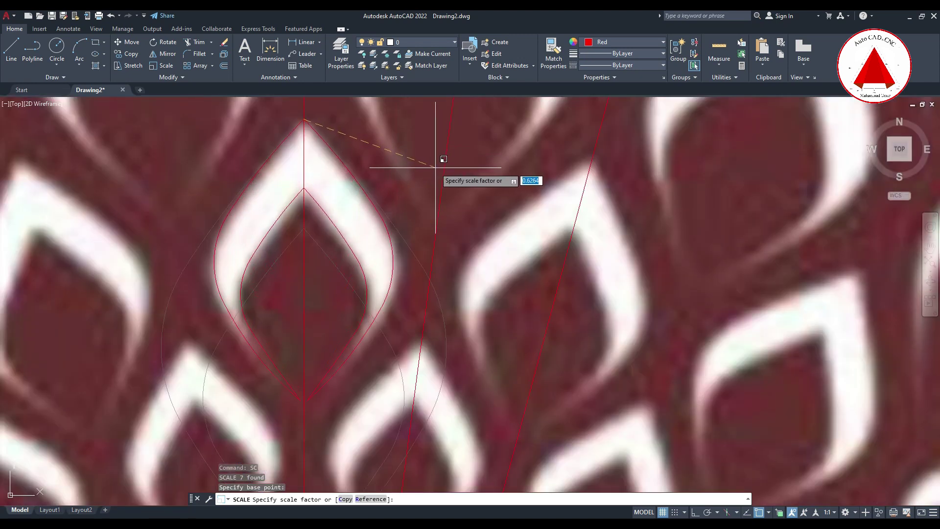
key(Escape)
scroll(447, 144, down, 3)
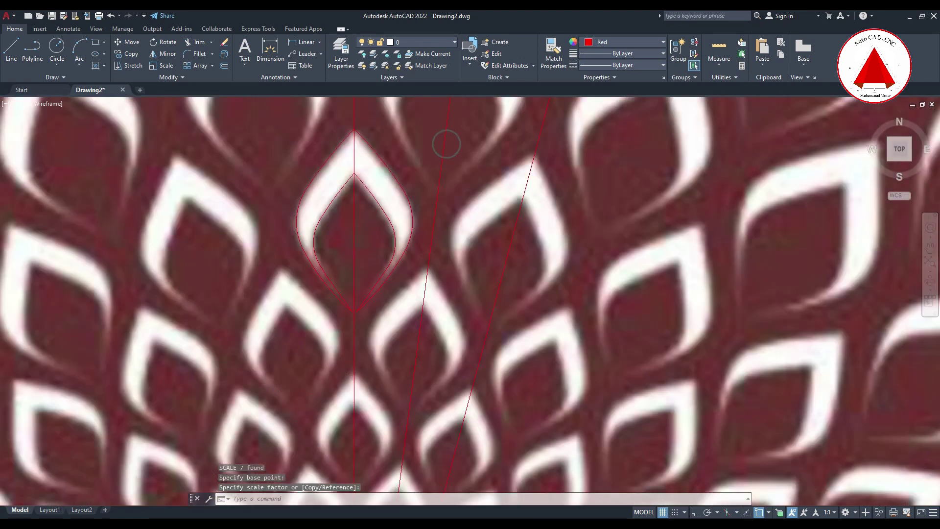
scroll(342, 157, down, 3)
- Copy the resized petal from its tip onto the next reference petal down the spoke
click(456, 310)
key(Return)
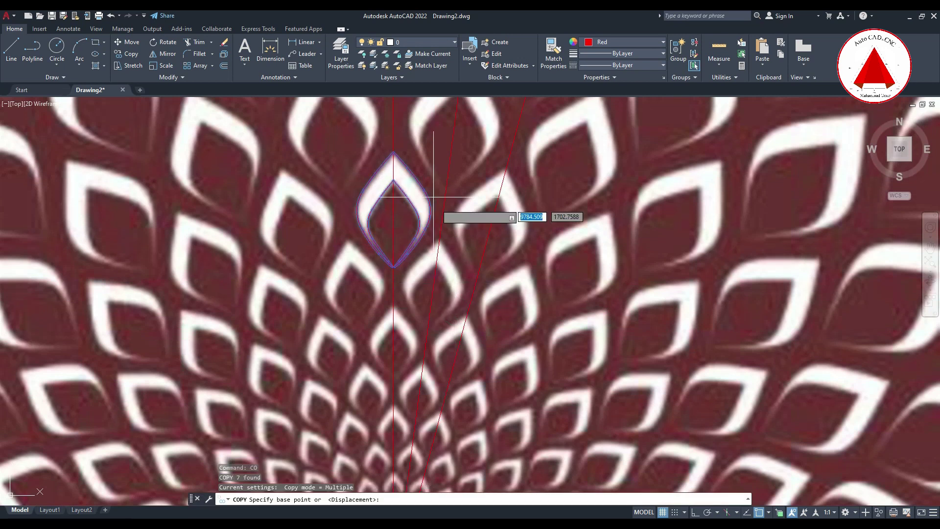
click(394, 153)
middle_drag(398, 313, 390, 250)
scroll(389, 250, up, 2)
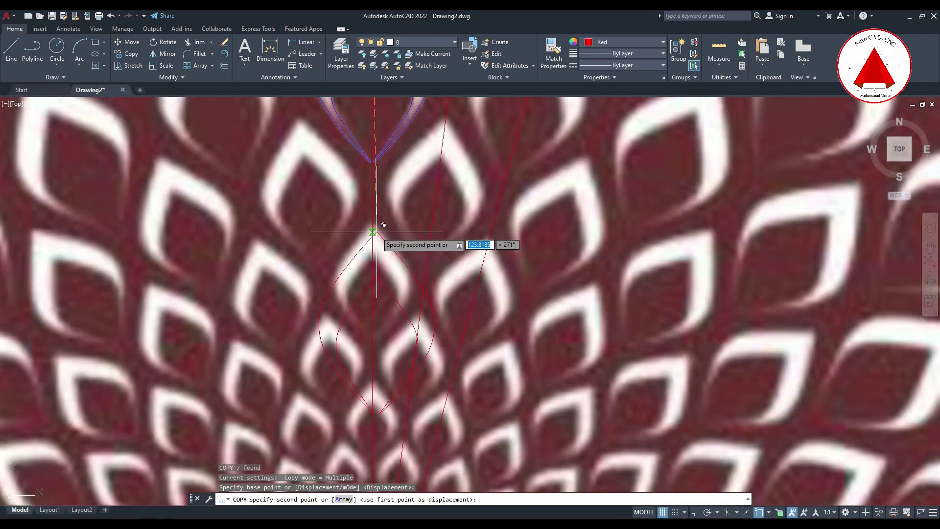
key(Escape)
click(247, 204)
- Shrink this new petal copy from its tip to match the smaller reference petal
click(471, 443)
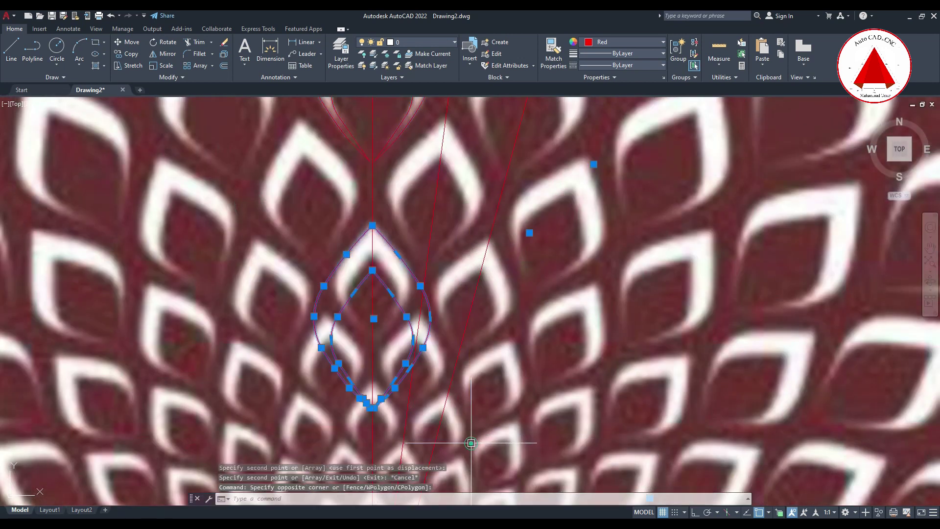
text(sc)
key(Return)
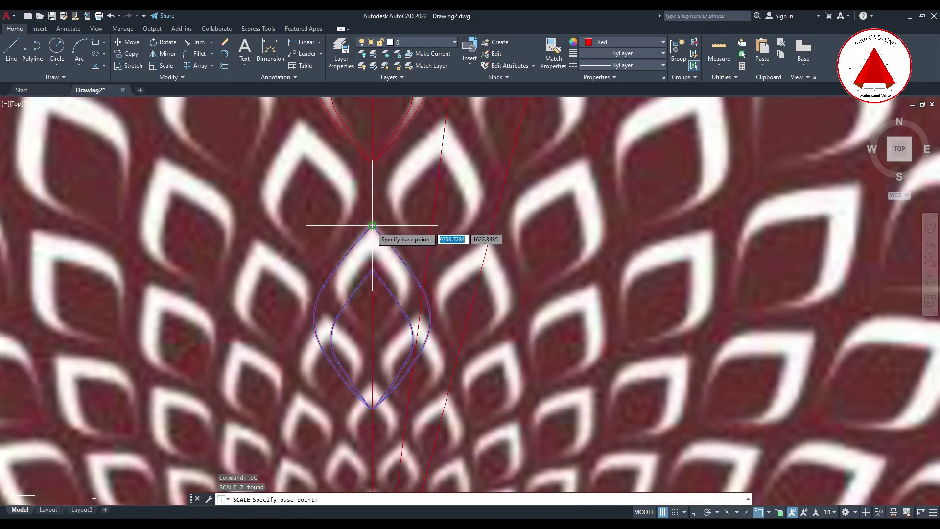
click(373, 226)
scroll(408, 228, up, 2)
key(Escape)
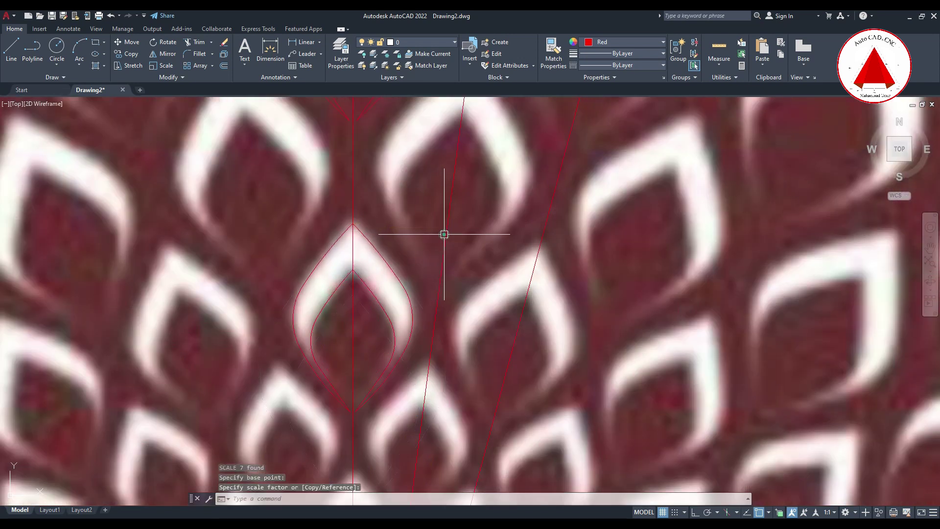
scroll(346, 246, down, 3)
- Copy that resized petal from its tip to the following petal down
click(300, 210)
click(443, 368)
text(c)
key(Return)
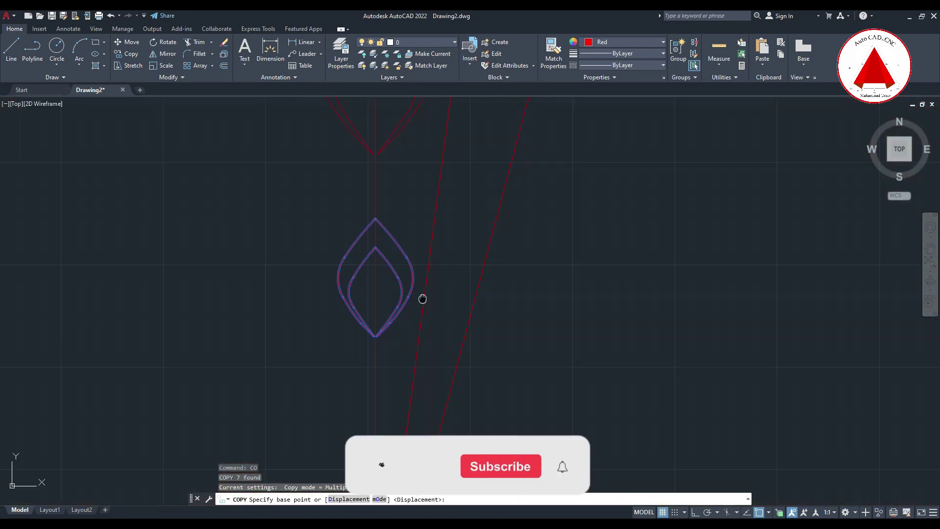
click(378, 162)
scroll(399, 258, up, 1)
middle_drag(400, 258, 411, 234)
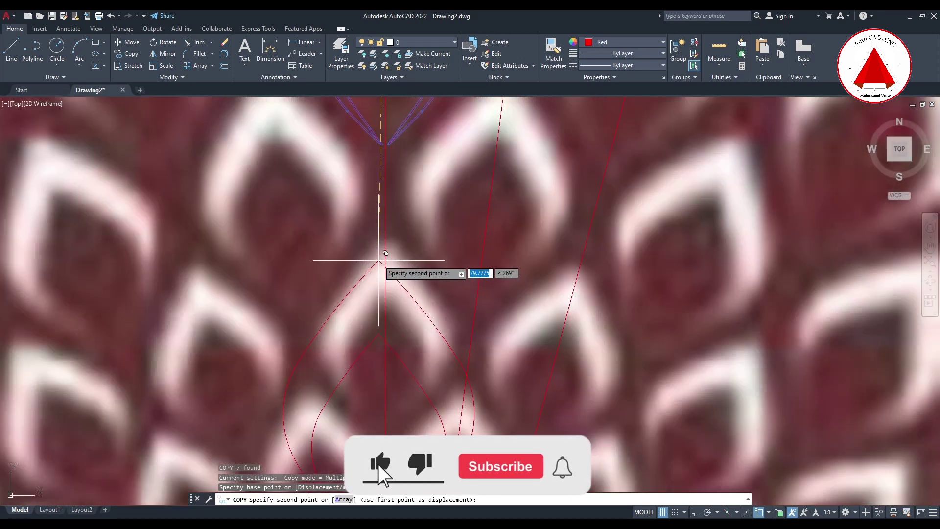
click(390, 227)
key(Return)
- Scale the latest copy down from its tip to fit its reference petal
click(314, 212)
click(478, 356)
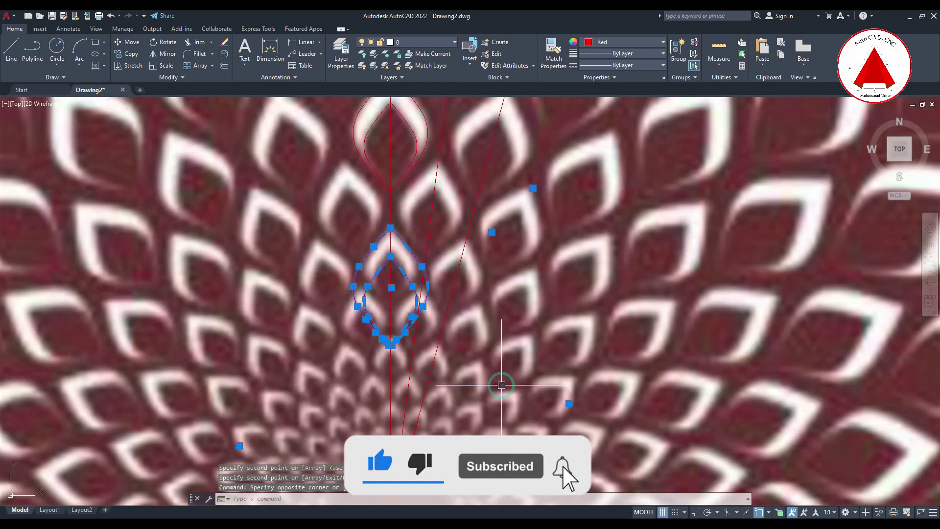
text(sc)
key(Return)
scroll(402, 229, up, 2)
click(356, 220)
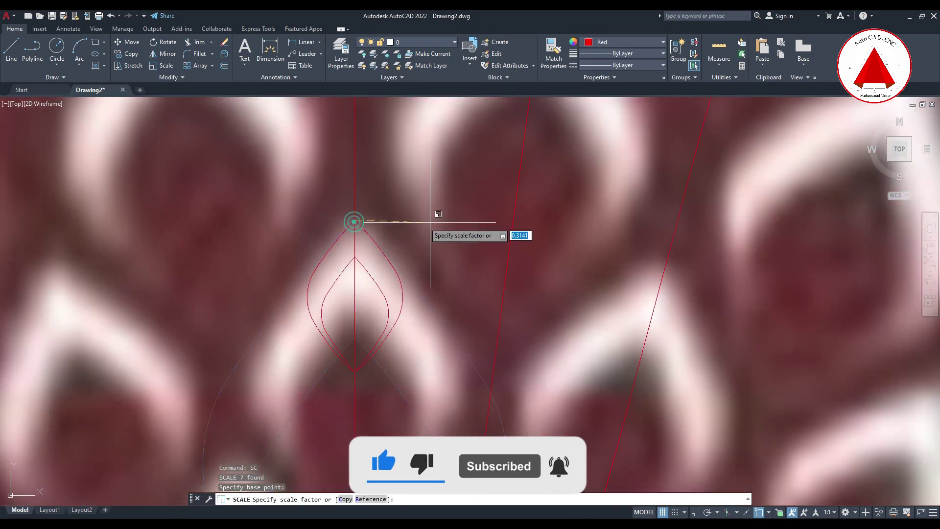
key(Escape)
scroll(511, 234, down, 5)
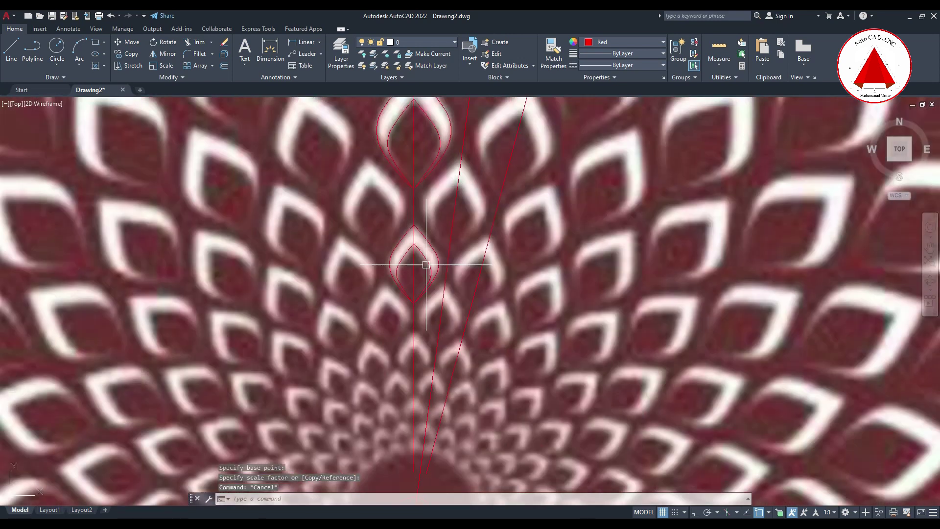
- Copy the resized petal from its tip to the next petal toward the centre
click(294, 123)
click(497, 319)
text(o)
key(Return)
scroll(496, 319, up, 2)
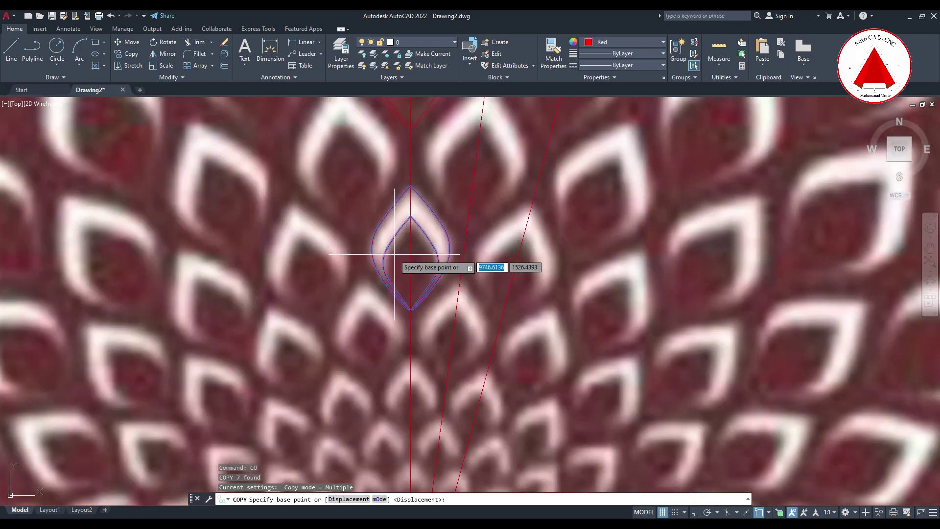
click(409, 184)
scroll(421, 274, up, 2)
scroll(419, 267, up, 2)
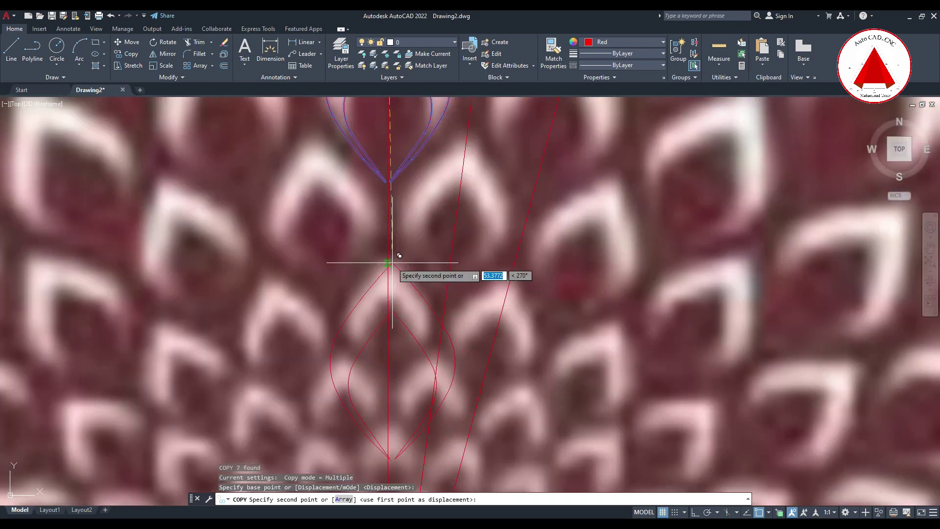
click(388, 259)
key(Escape)
- Window-select the newest copy and reduce its size with SCALE
scroll(387, 259, down, 2)
drag(304, 238, 515, 430)
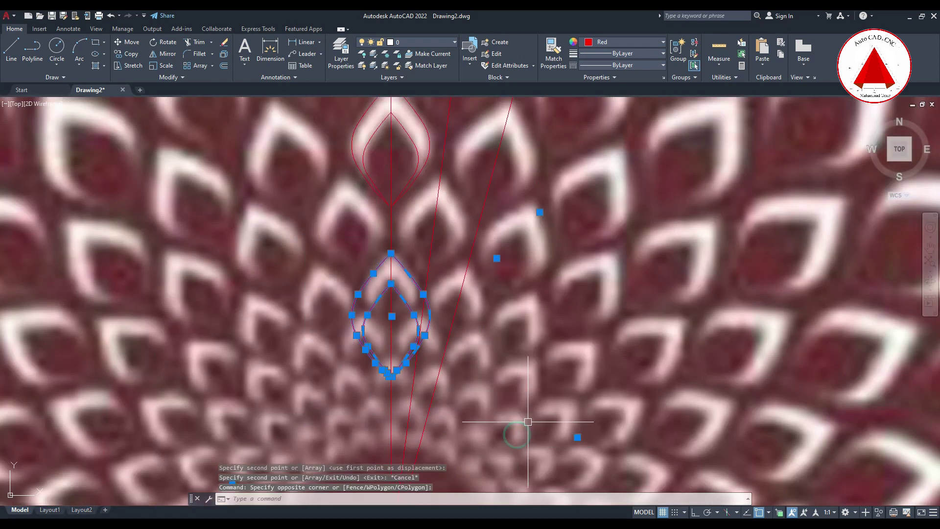
text(sc)
key(Return)
scroll(388, 254, up, 3)
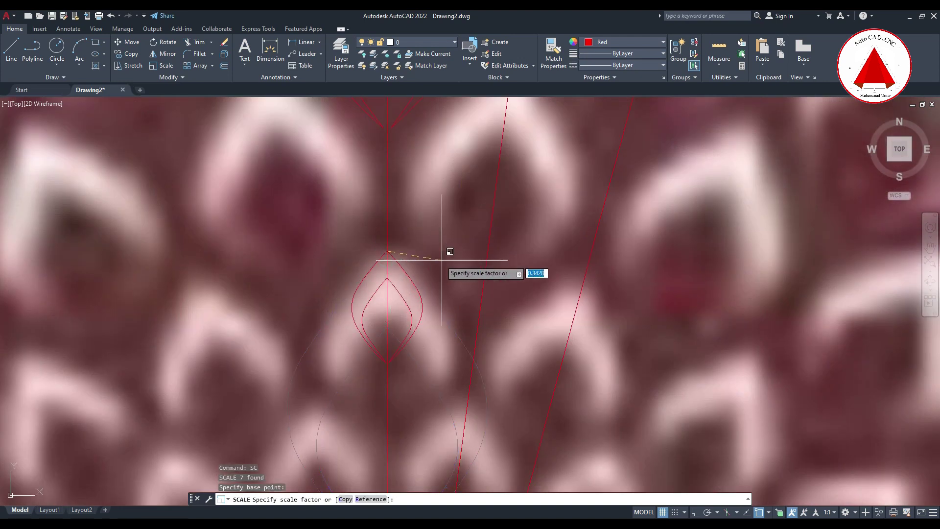
key(Escape)
scroll(425, 259, down, 3)
- Copy the resized petal from its tip onto the next smaller petal
click(459, 310)
text(co)
key(Return)
scroll(413, 214, up, 2)
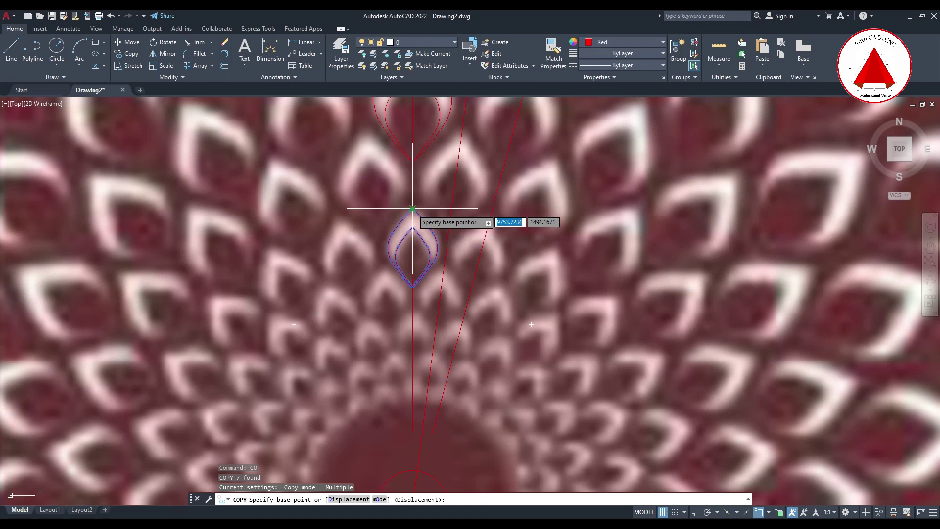
click(412, 208)
scroll(412, 330, up, 2)
click(411, 304)
scroll(410, 304, down, 2)
- Attempt to scale the newest copy from its tip, abandoning the failed resize
drag(363, 294, 486, 447)
text(sc)
key(Return)
scroll(438, 307, up, 2)
scroll(438, 307, up, 2)
click(395, 301)
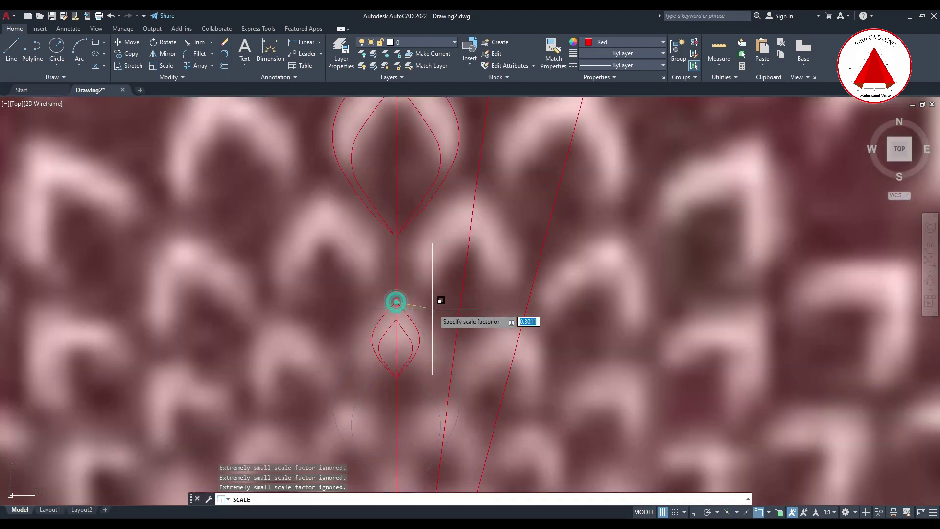
key(Escape)
scroll(441, 316, down, 3)
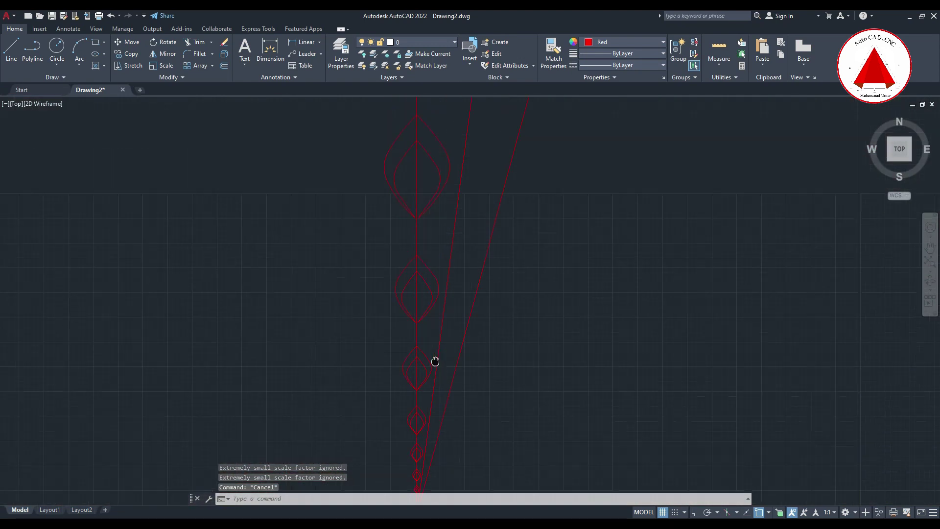
- Pan back to the top of the mandala and cancel leftover commands
middle_drag(435, 361, 454, 451)
key(Escape)
scroll(454, 241, up, 4)
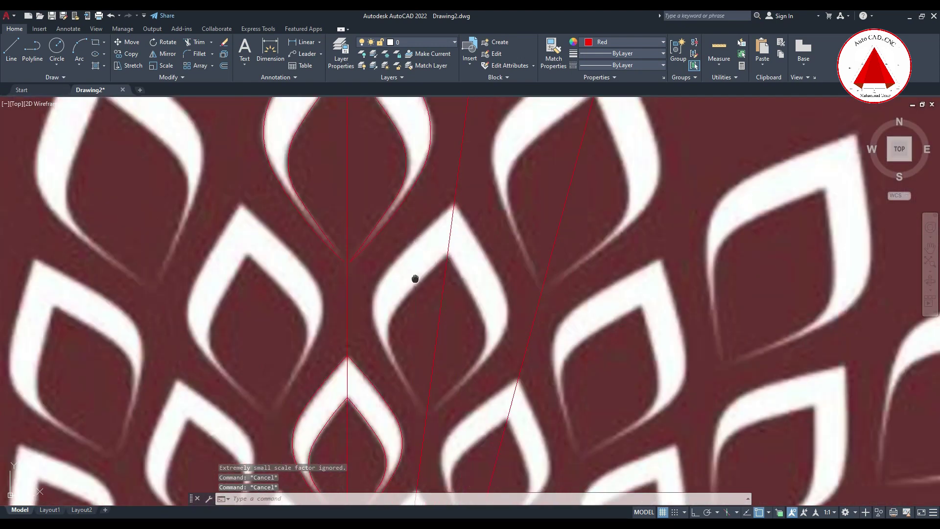
key(Escape)
click(304, 147)
scroll(451, 309, up, 2)
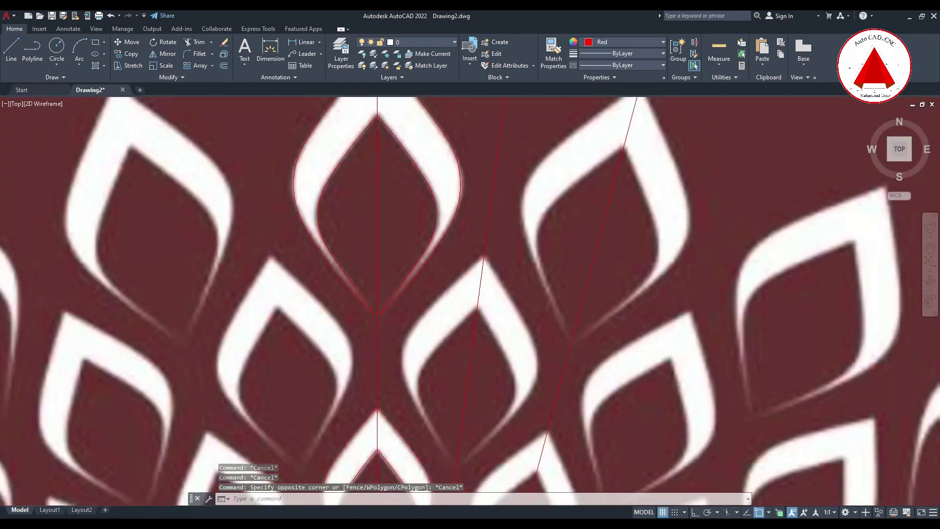
scroll(382, 317, up, 3)
- Draw a line joining the ends of the left and right spoke lines
text(l)
key(Return)
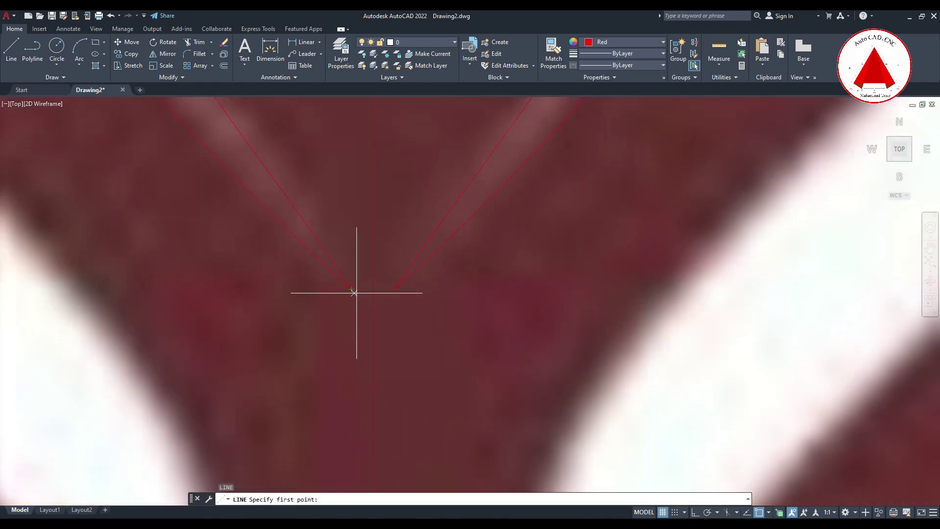
scroll(354, 293, up, 5)
key(Escape)
text(l)
key(Return)
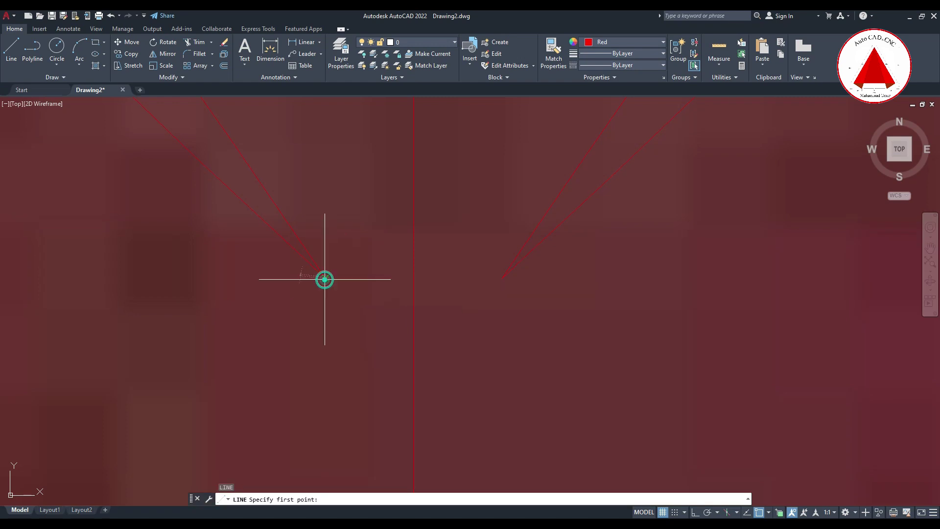
click(325, 278)
click(499, 276)
key(Escape)
scroll(499, 276, down, 8)
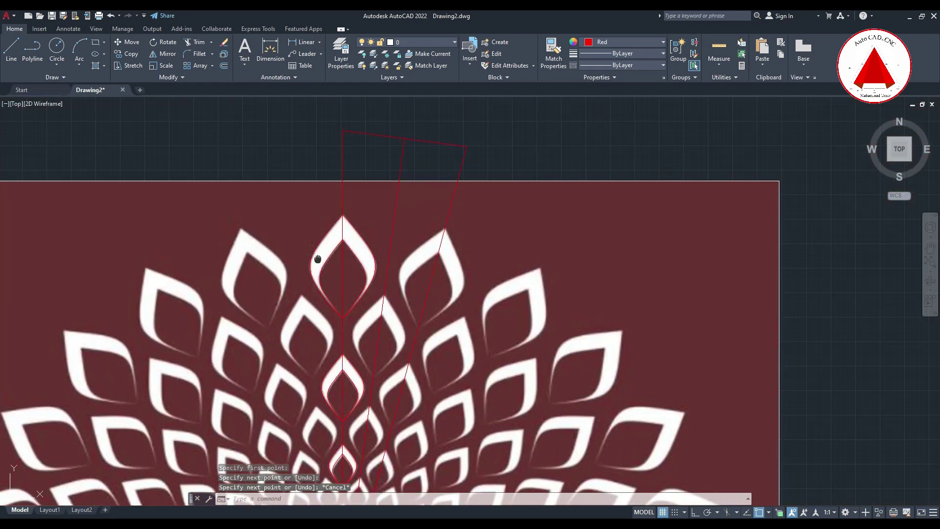
- Copy the top petal outline from its tip onto the neighbouring spoke's petal
click(325, 252)
key(Escape)
click(407, 360)
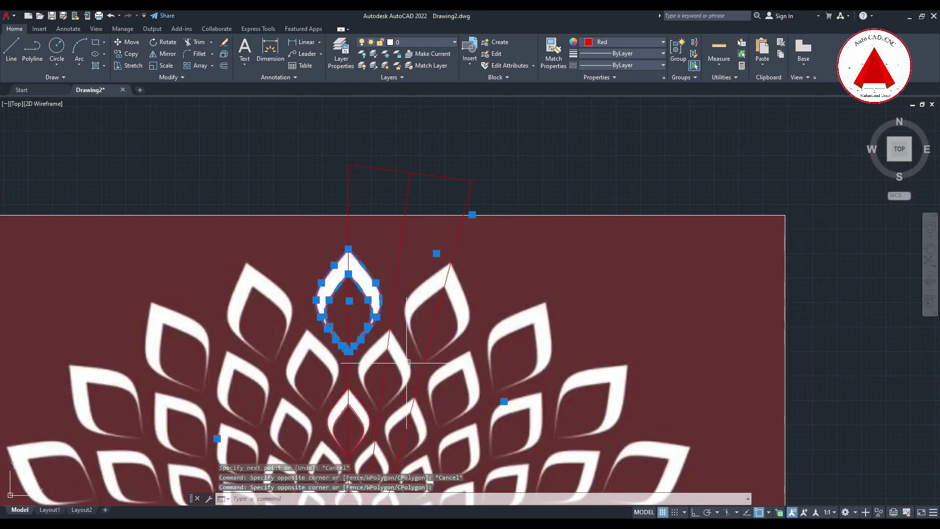
text(copy)
key(Return)
click(348, 319)
middle_drag(472, 345, 446, 275)
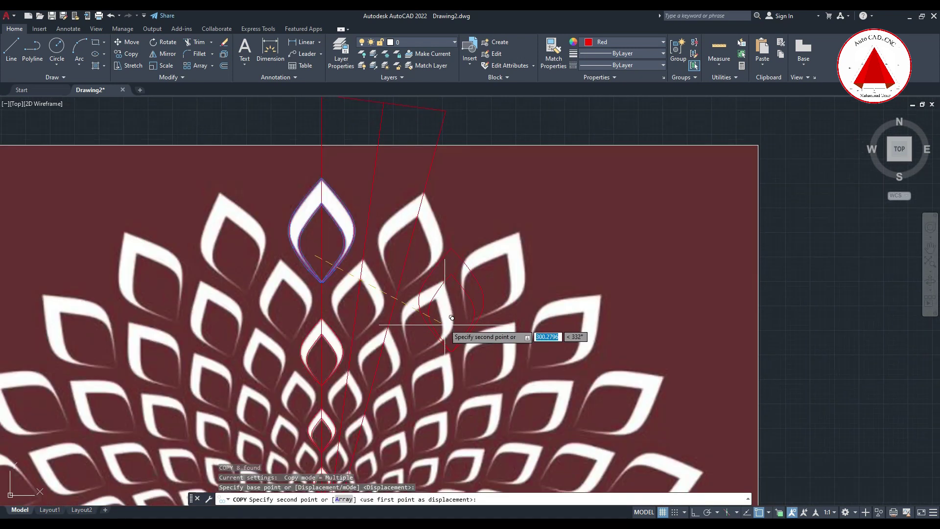
click(443, 331)
key(Escape)
key(Escape)
key(Escape)
- Window-select the placed petal copy to check it, then deselect it
scroll(442, 331, up, 2)
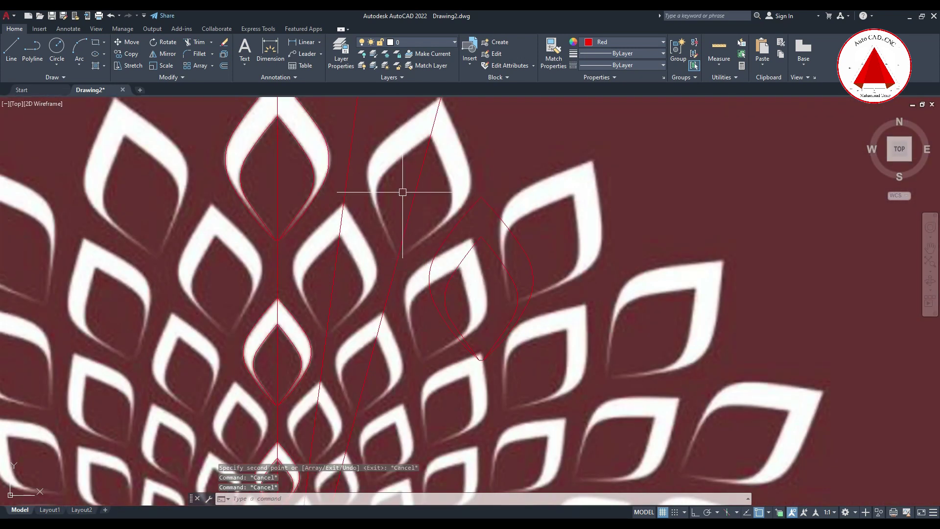
click(395, 160)
click(582, 403)
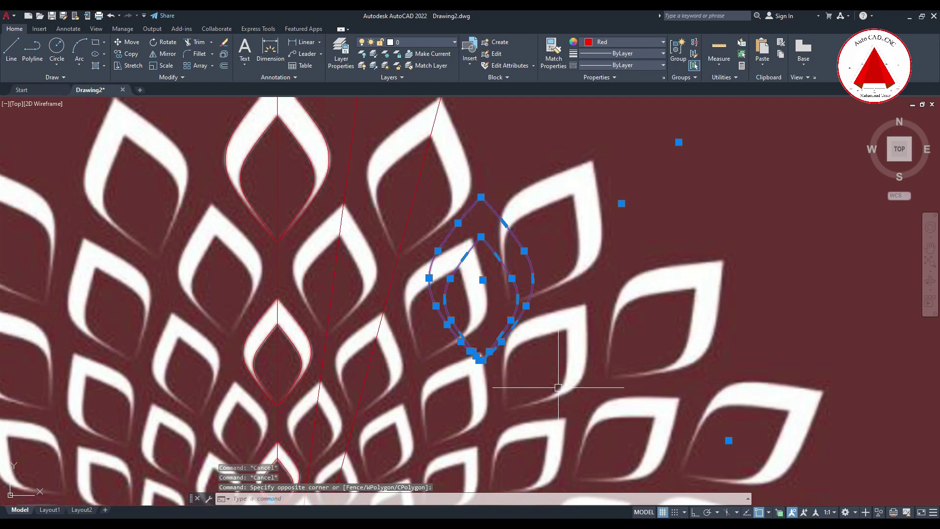
key(Escape)
scroll(427, 375, up, 5)
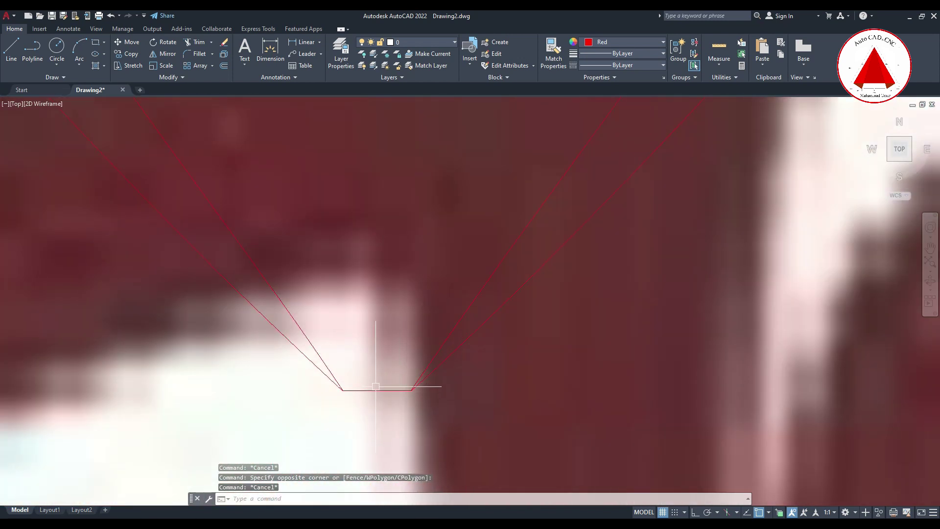
scroll(381, 389, down, 6)
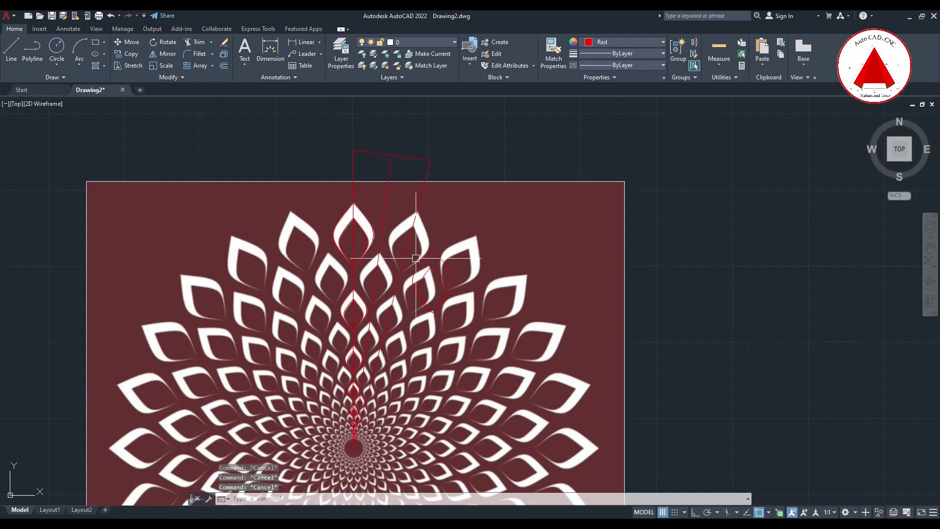
- Start ALIGN and window-select the eight curves of the petal copy
click(362, 157)
click(528, 403)
right_click(516, 390)
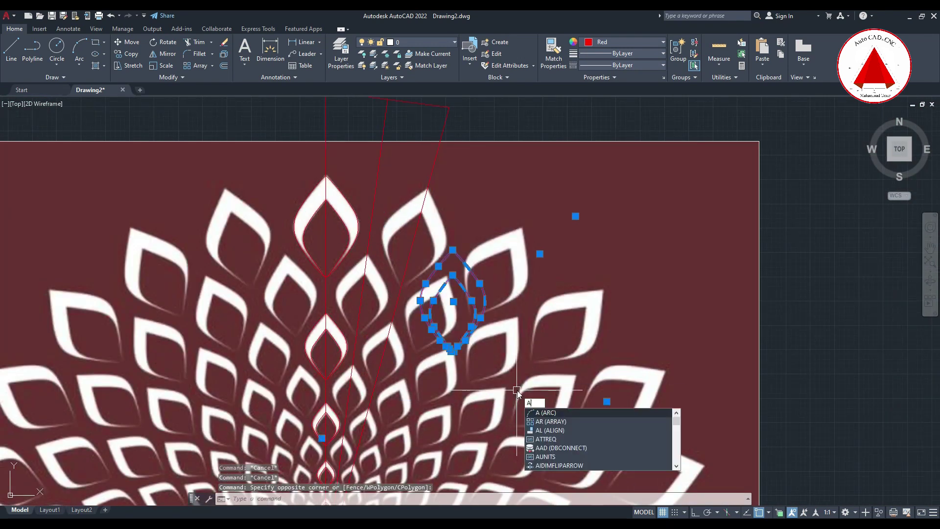
key(Escape)
key(Escape)
text(l)
key(Return)
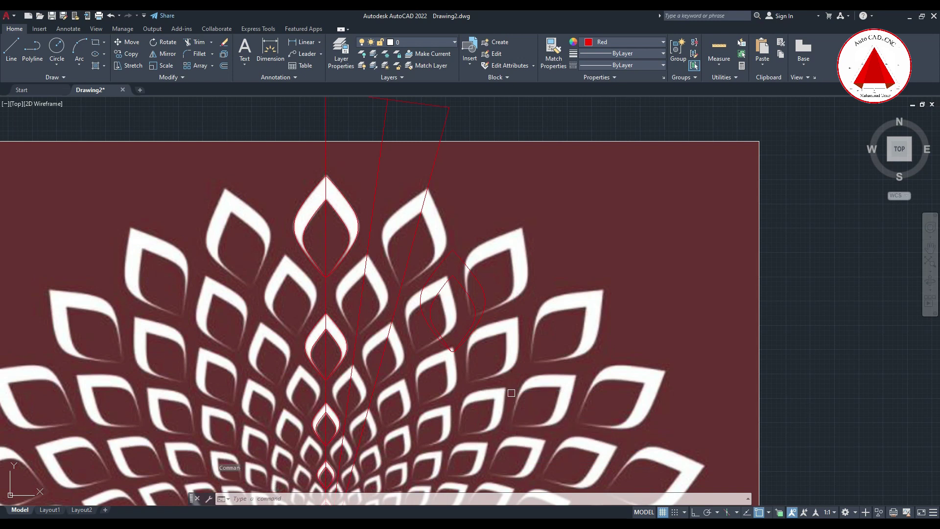
click(397, 223)
click(529, 392)
scroll(467, 312, up, 2)
key(Return)
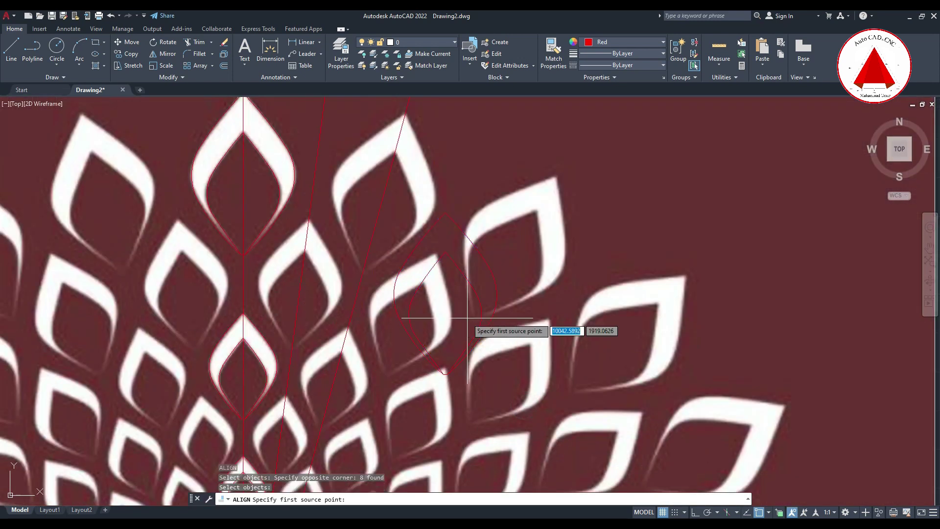
- Align the copy's tip and second point onto the reference petal, answering the scale prompt
click(445, 213)
scroll(318, 220, up, 2)
click(292, 214)
scroll(494, 321, down, 5)
scroll(479, 378, up, 2)
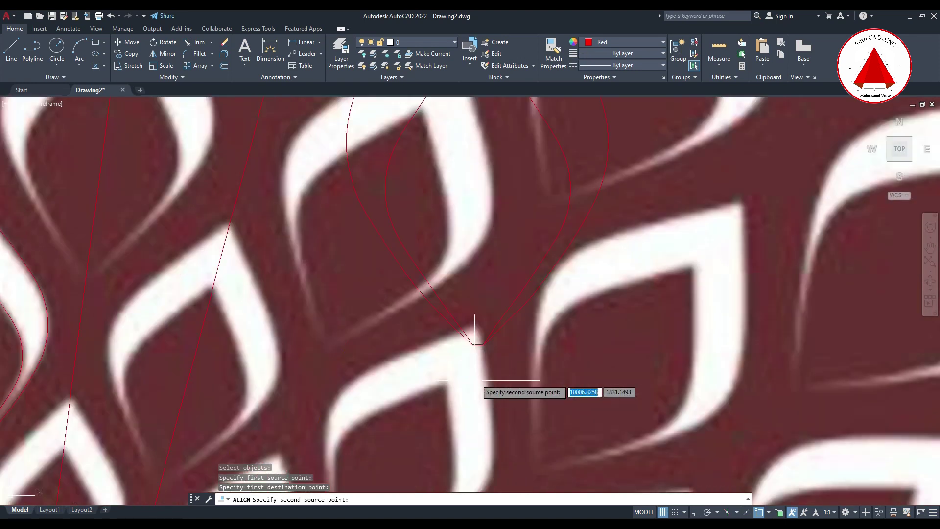
scroll(486, 256, up, 3)
scroll(482, 256, up, 2)
click(482, 256)
scroll(495, 265, down, 3)
scroll(392, 273, down, 3)
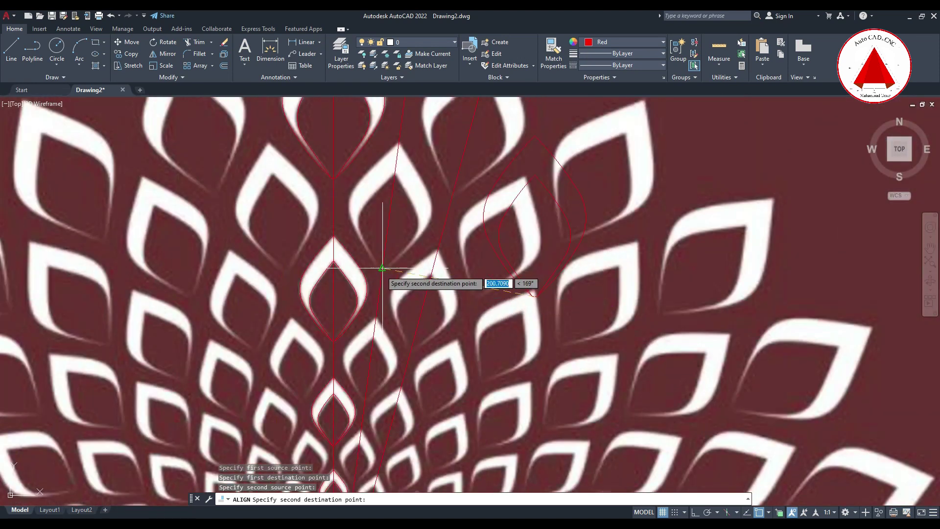
scroll(381, 275, up, 3)
click(381, 269)
click(401, 294)
key(Return)
key(Escape)
- Erase the two leftover lines beside the aligned petal
scroll(418, 245, up, 3)
click(380, 244)
click(442, 373)
text(E)
key(Return)
scroll(445, 262, down, 2)
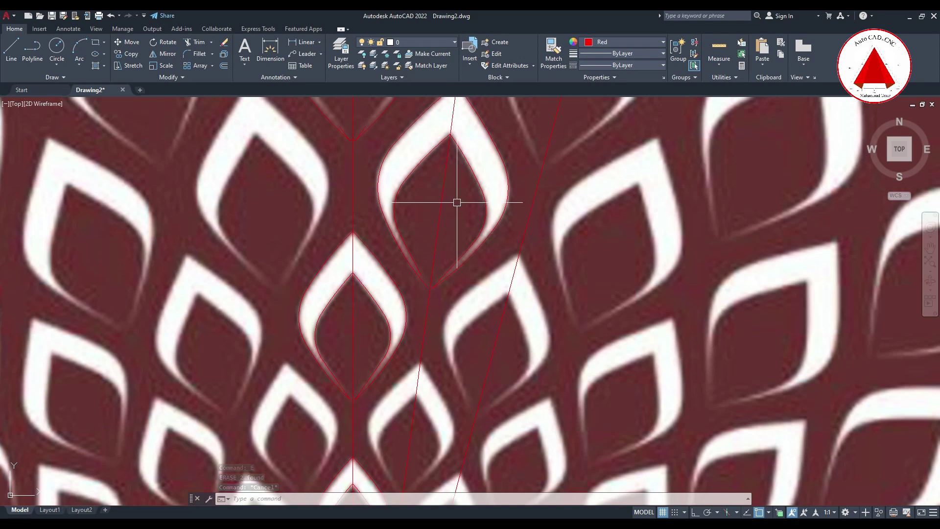
key(Escape)
key(Escape)
scroll(382, 264, down, 4)
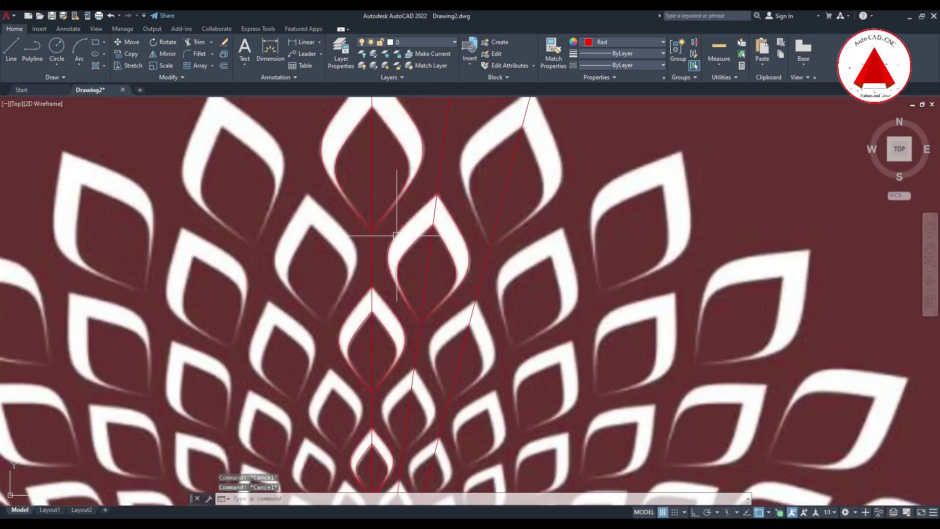
scroll(382, 264, up, 4)
drag(406, 208, 449, 388)
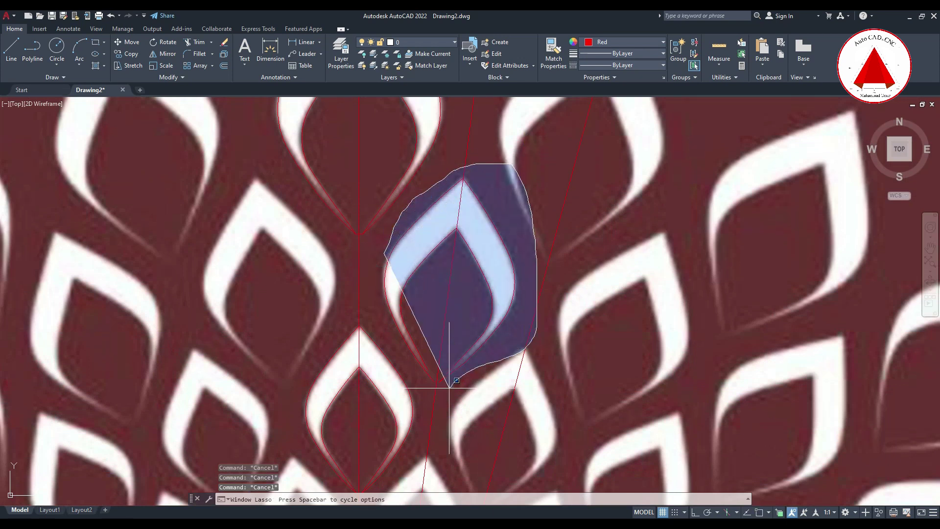
drag(393, 346, 395, 343)
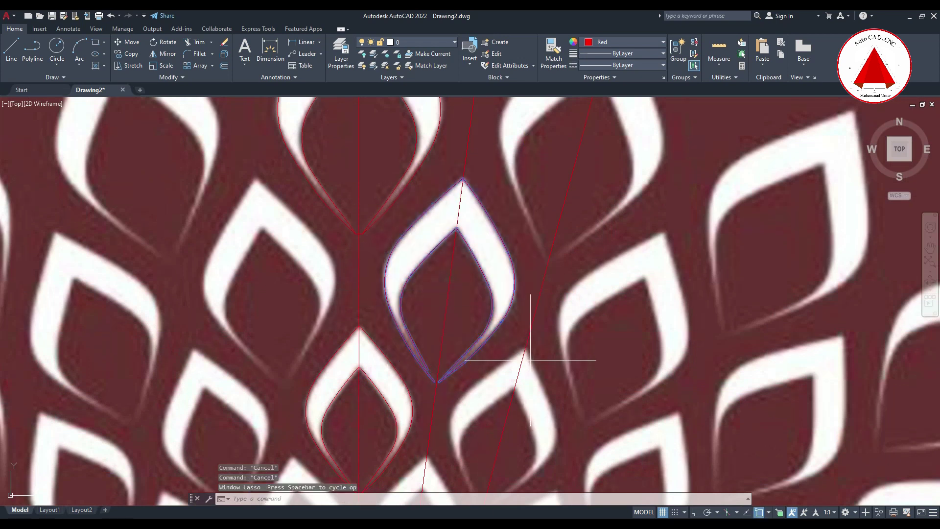
text(co)
key(Return)
click(462, 179)
scroll(463, 179, down, 3)
middle_drag(458, 315, 449, 347)
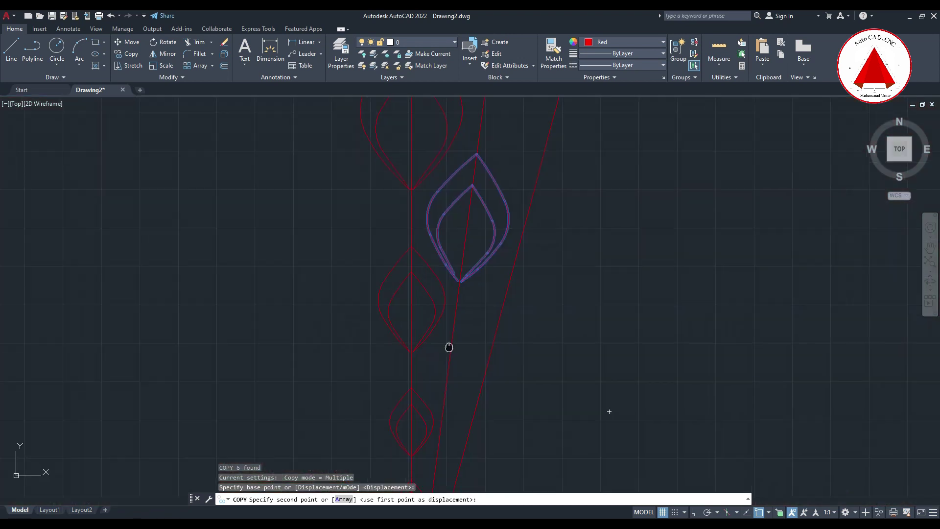
- Cancel a pending copy and abandon an attempt to join the two inner petal curves
scroll(479, 250, down, 2)
key(Escape)
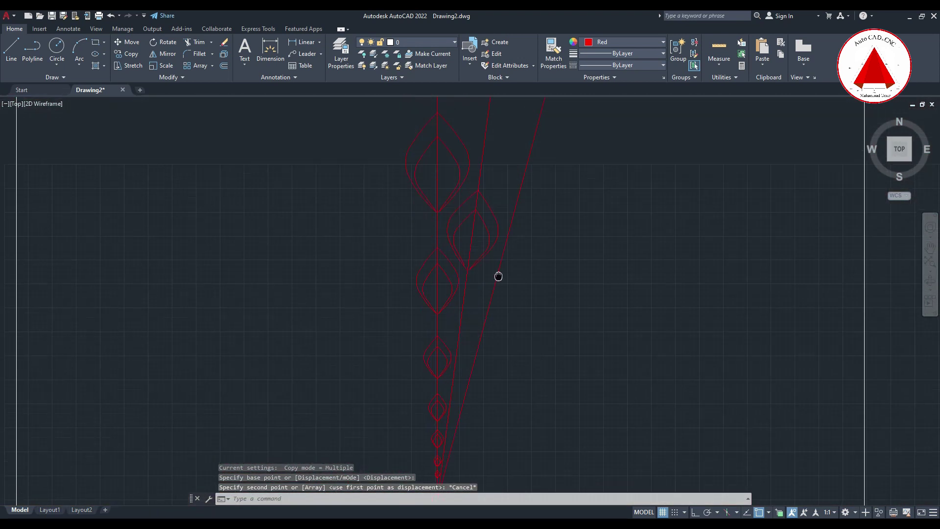
scroll(498, 276, up, 3)
click(489, 195)
key(Escape)
text(j)
key(Return)
scroll(468, 236, up, 2)
click(449, 203)
click(438, 234)
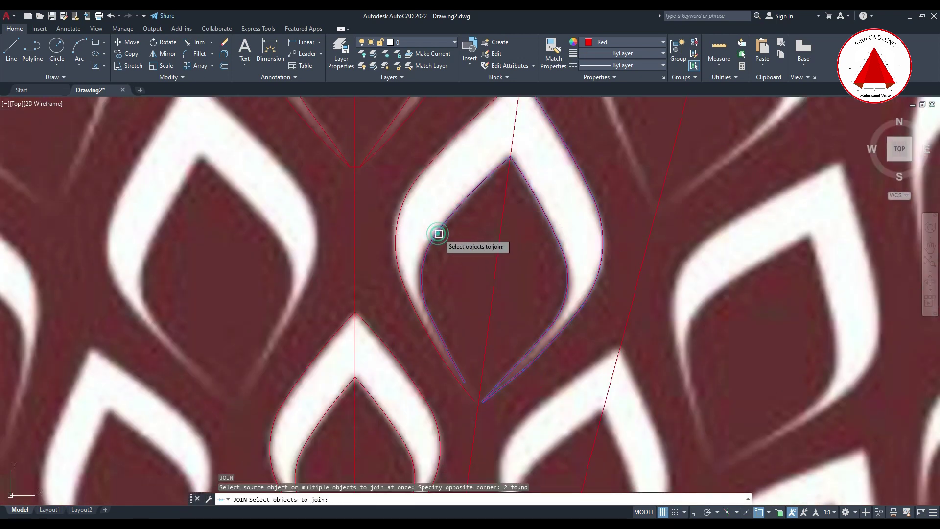
key(Escape)
scroll(458, 371, up, 4)
key(Escape)
scroll(476, 391, up, 2)
- Try drawing an arc and stretching a line near the petal tip, then cancel both
text(a)
key(Return)
click(429, 271)
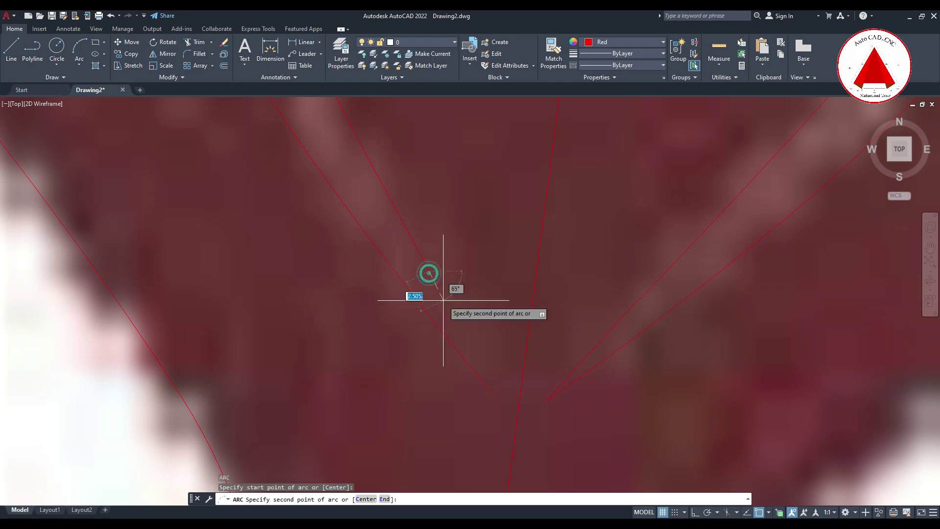
click(458, 320)
key(Escape)
click(452, 321)
scroll(448, 308, up, 1)
scroll(449, 308, up, 1)
click(466, 353)
key(Escape)
click(451, 364)
key(Escape)
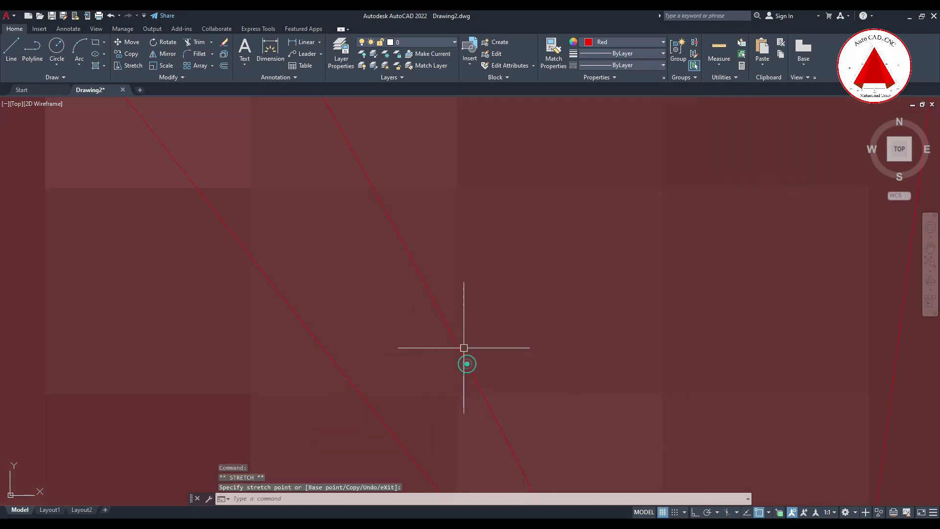
scroll(462, 269, down, 2)
scroll(464, 269, down, 2)
scroll(479, 285, down, 2)
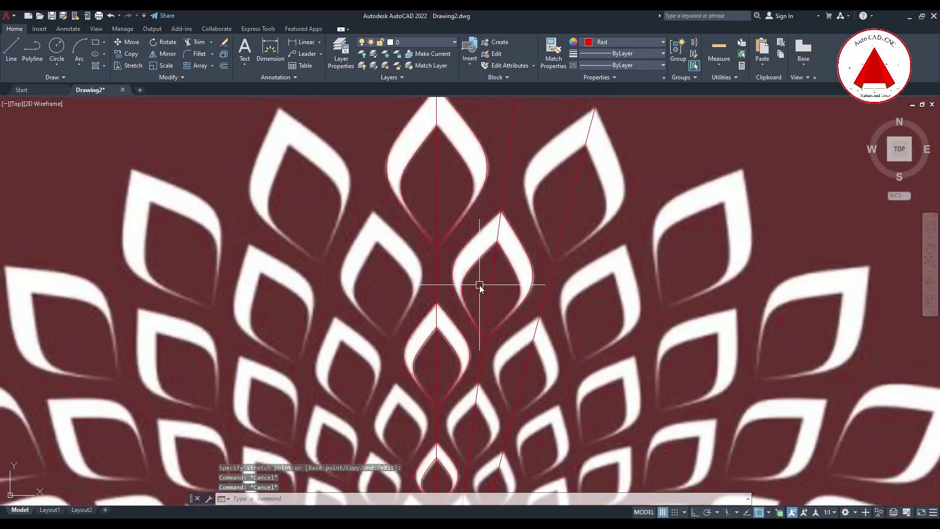
- Use PEDIT Multiple to convert the ten petal curves into polylines
text(pe)
key(Return)
text(m)
key(Return)
click(431, 186)
click(574, 390)
scroll(468, 266, up, 2)
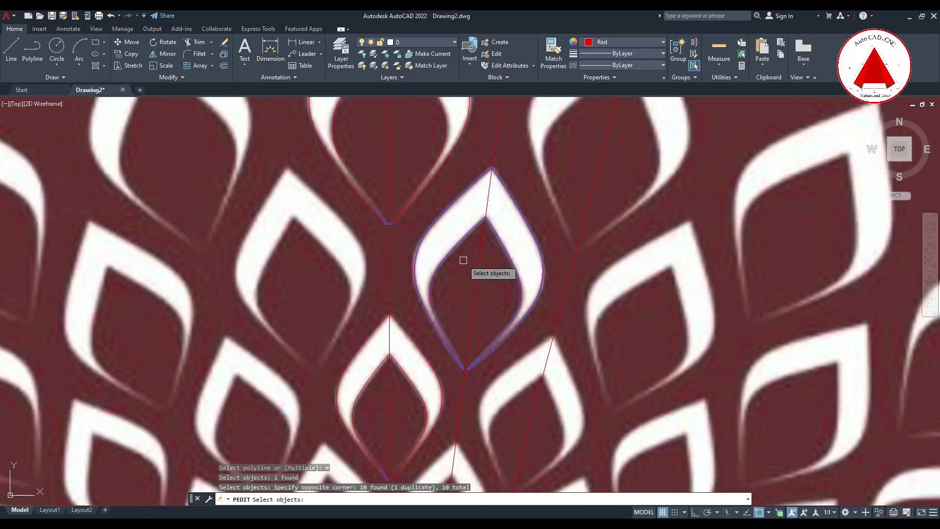
key(Return)
- Join the curves into polylines and erase the small stray polyline
key(Return)
key(Escape)
key(Escape)
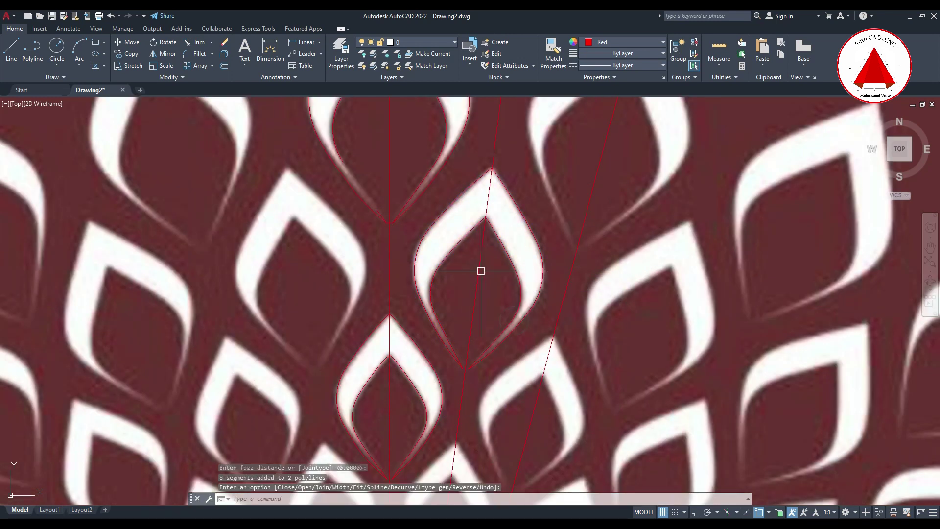
scroll(439, 256, up, 2)
scroll(386, 235, up, 3)
click(394, 384)
text(E)
key(Return)
key(Escape)
scroll(405, 380, down, 3)
- Copy the joined petal outline tip-to-tip onto the next petal inward
key(Escape)
scroll(493, 222, down, 2)
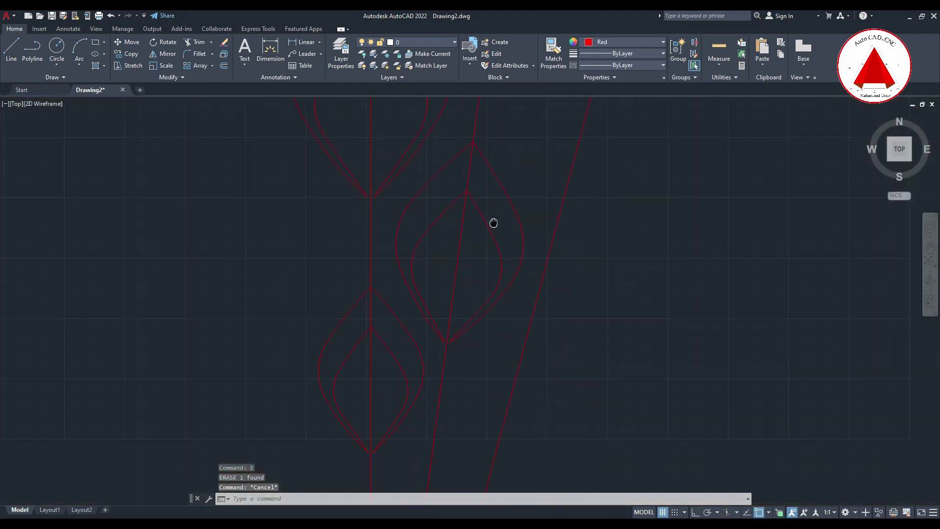
click(449, 210)
key(Return)
click(473, 143)
scroll(479, 294, down, 3)
scroll(468, 306, up, 3)
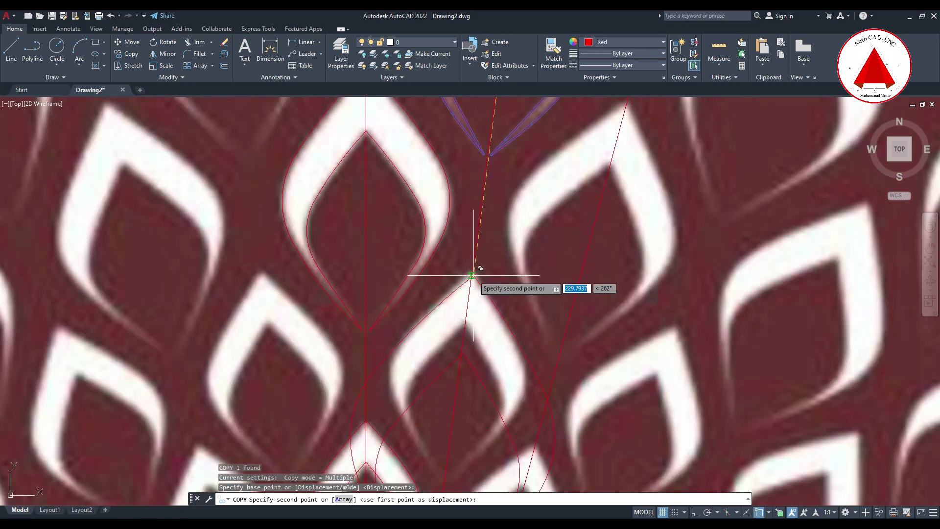
click(471, 273)
key(Escape)
key(Escape)
- Try scaling the new copy from its tip, then cancel
scroll(472, 272, down, 2)
drag(520, 179, 475, 294)
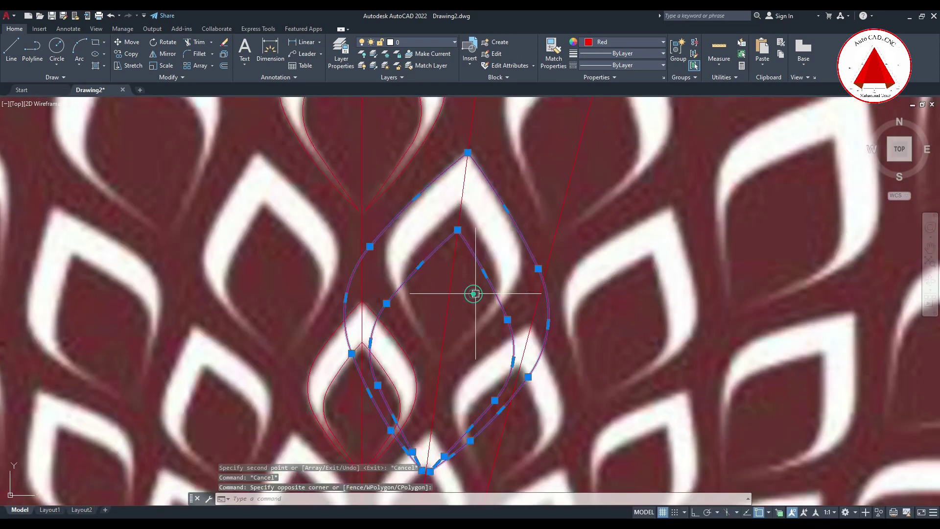
text(sc)
key(Return)
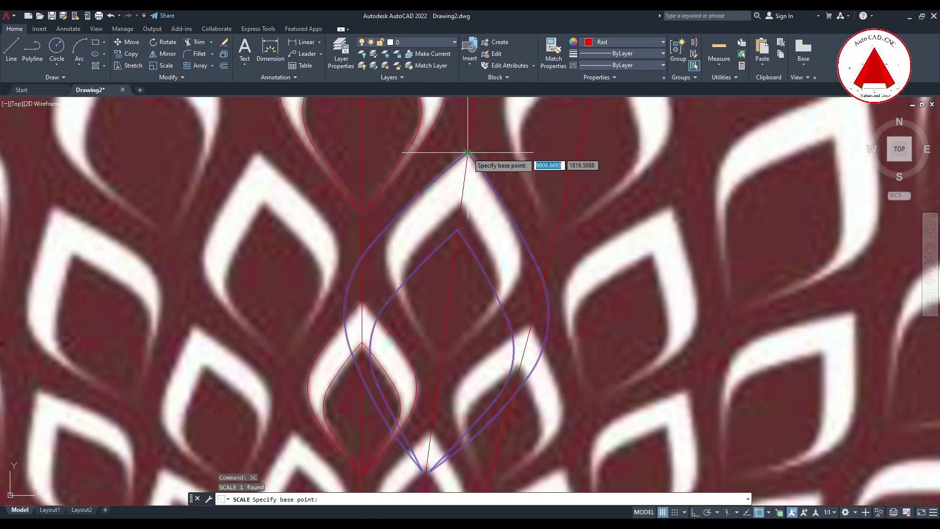
click(468, 153)
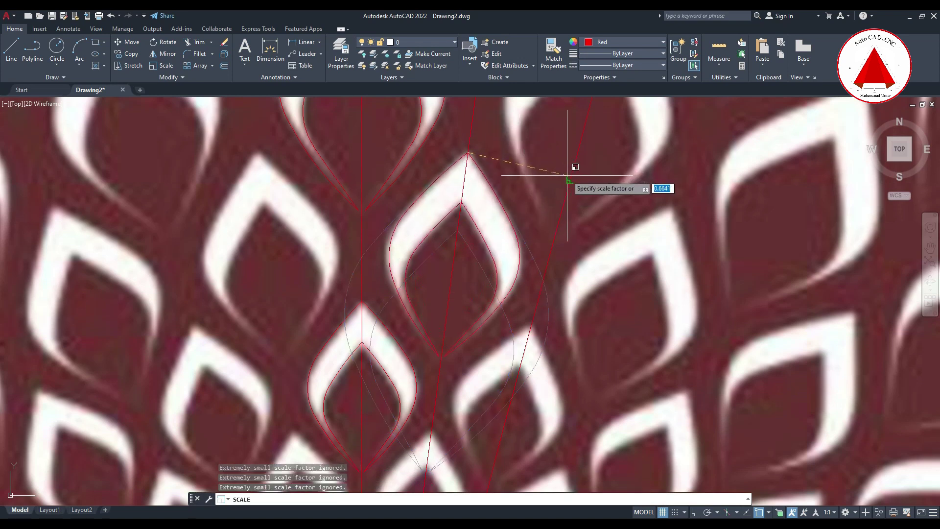
key(Escape)
key(Escape)
middle_drag(400, 196, 408, 168)
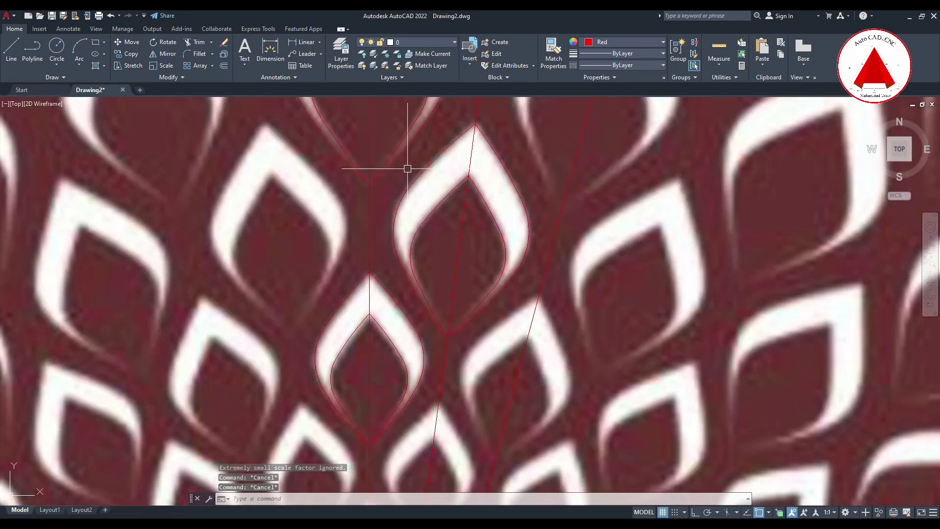
text(co)
- Copy the petal tip-to-tip onto the following inner petal
key(Return)
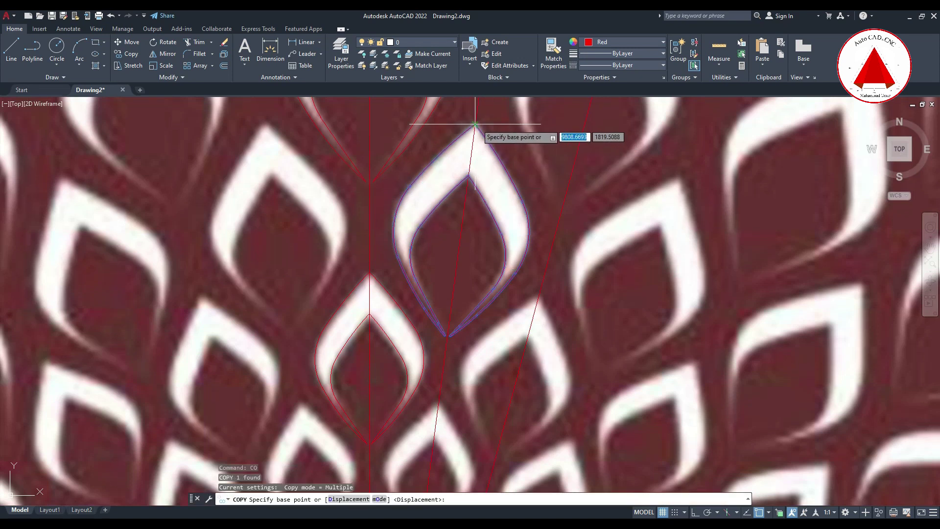
click(475, 123)
middle_drag(443, 342, 431, 378)
click(468, 186)
key(Escape)
- Start rescaling that copy about its tip, then abandon it
drag(470, 182, 483, 251)
text(c)
key(Return)
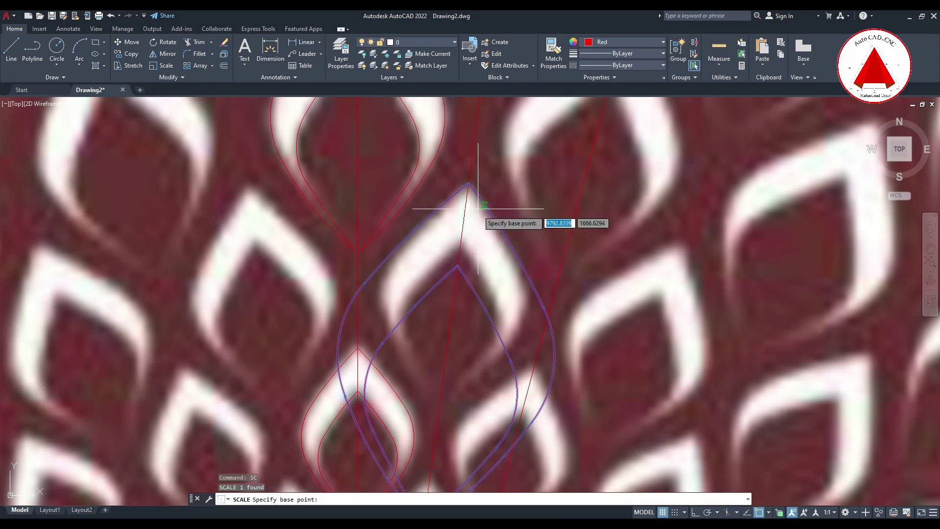
triple_click(469, 184)
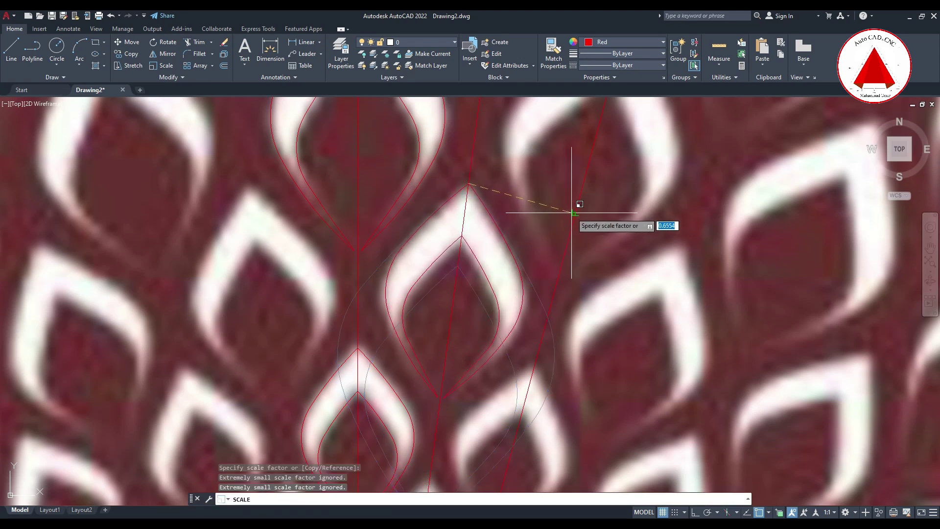
key(Escape)
scroll(520, 203, down, 1)
- Copy the petal onto a smaller petal's tip closer to the centre
drag(571, 209, 506, 250)
key(Return)
scroll(514, 264, down, 1)
click(504, 147)
scroll(500, 255, up, 1)
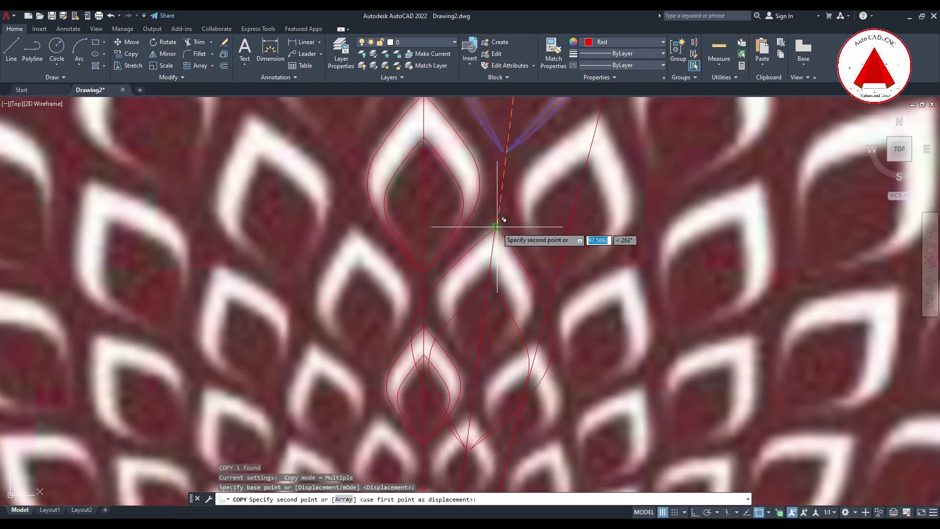
click(496, 222)
key(Escape)
- Scale the newest copy down about its tip to fit the smaller petal
click(495, 252)
text(sc)
key(Return)
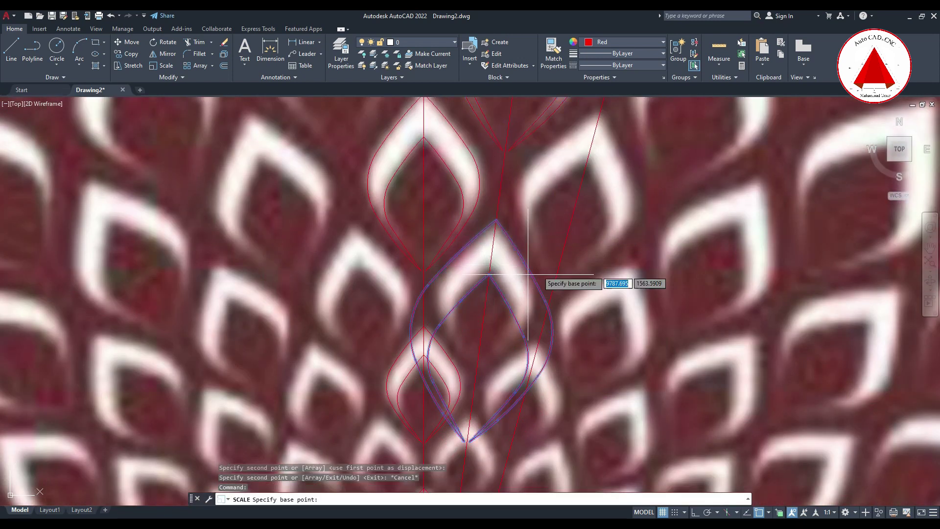
scroll(484, 206, up, 1)
click(470, 197)
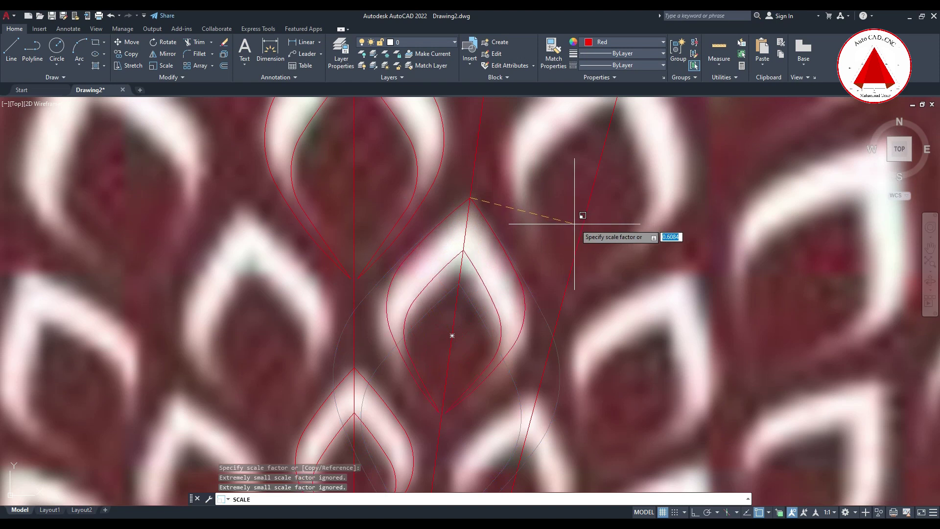
click(582, 227)
key(Escape)
scroll(498, 256, down, 5)
scroll(481, 268, down, 5)
mouse_move(511, 256)
middle_down()
mouse_move(510, 269)
mouse_move(521, 161)
middle_up()
scroll(510, 270, up, 2)
scroll(481, 212, up, 2)
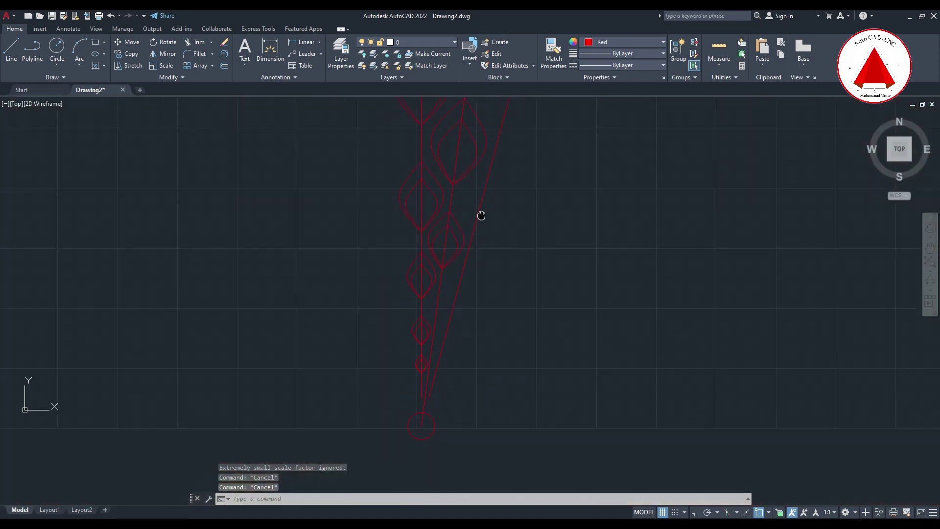
- Try a polar array of a petal outline, then cancel and undo it
scroll(466, 225, up, 3)
key(Escape)
click(451, 247)
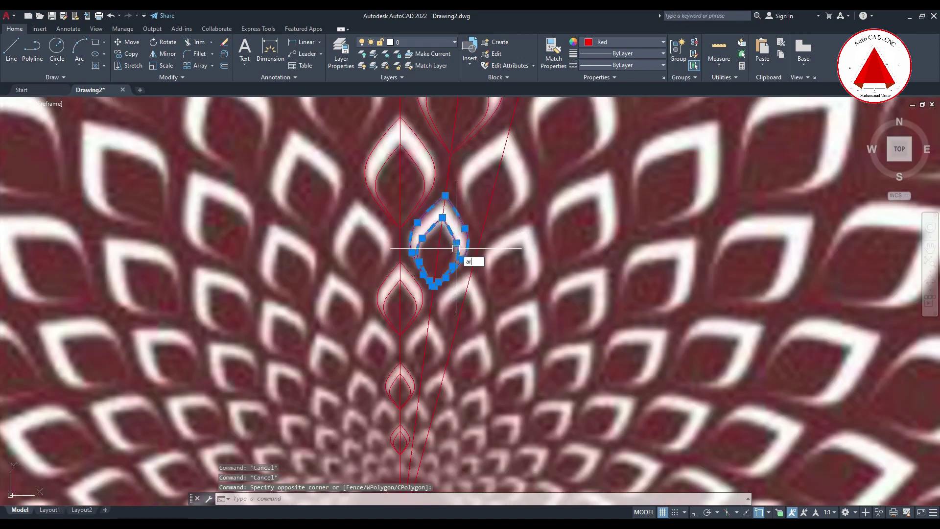
key(Return)
click(490, 294)
scroll(454, 213, up, 2)
click(439, 185)
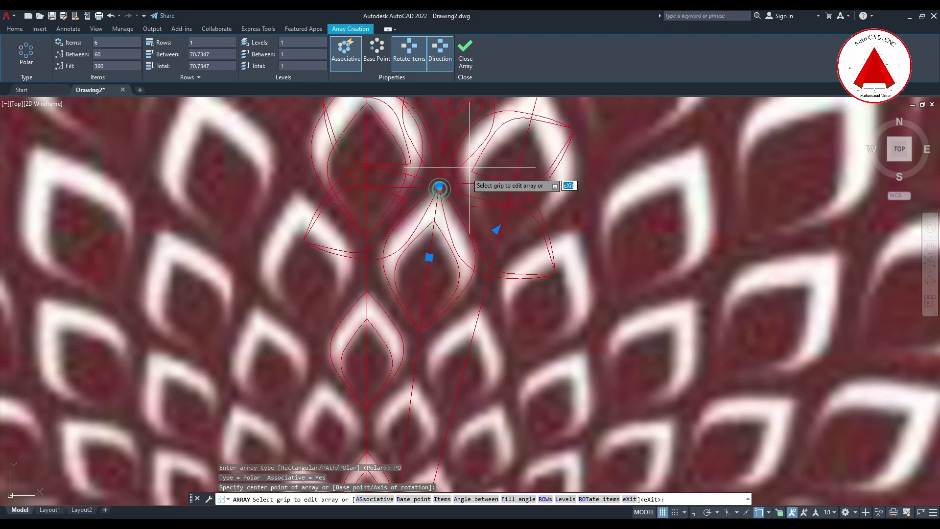
scroll(439, 185, down, 3)
key(Escape)
key(ctrl+z)
scroll(455, 181, up, 2)
scroll(467, 183, up, 2)
scroll(468, 182, up, 2)
- Copy a petal outline tip-to-tip further up the spoke
key(Escape)
click(470, 206)
click(463, 269)
key(Return)
click(432, 202)
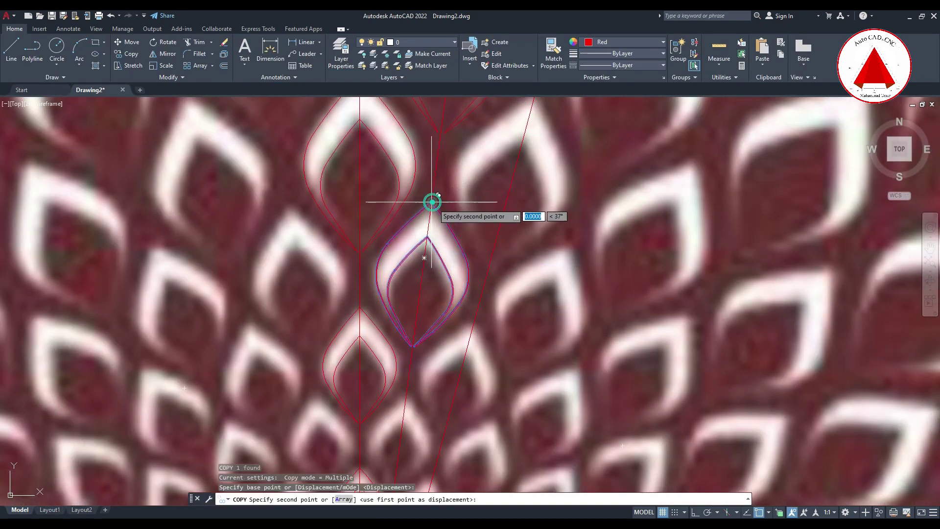
scroll(438, 275, down, 4)
scroll(437, 260, up, 4)
scroll(437, 261, up, 2)
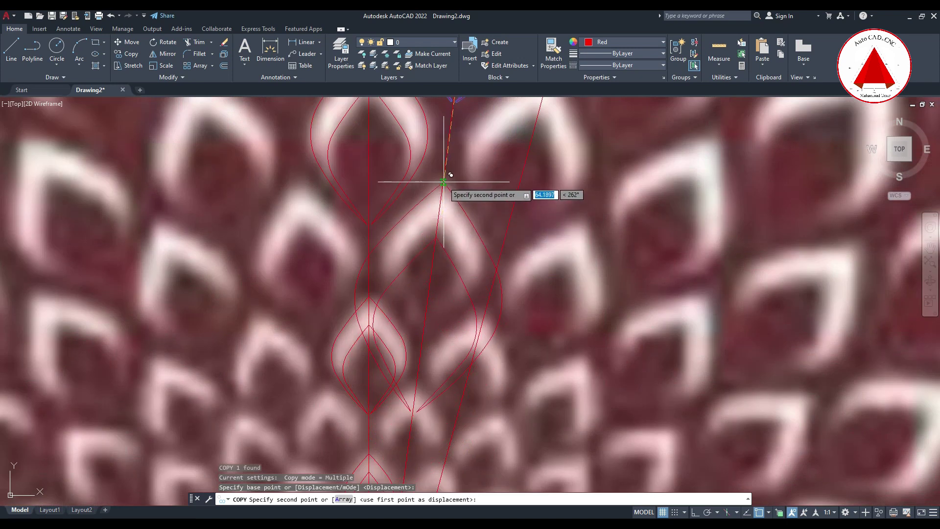
click(443, 182)
key(Escape)
- Attempt to resize the copied petal, reselect outlines, then clear the selection
text(c)
key(Return)
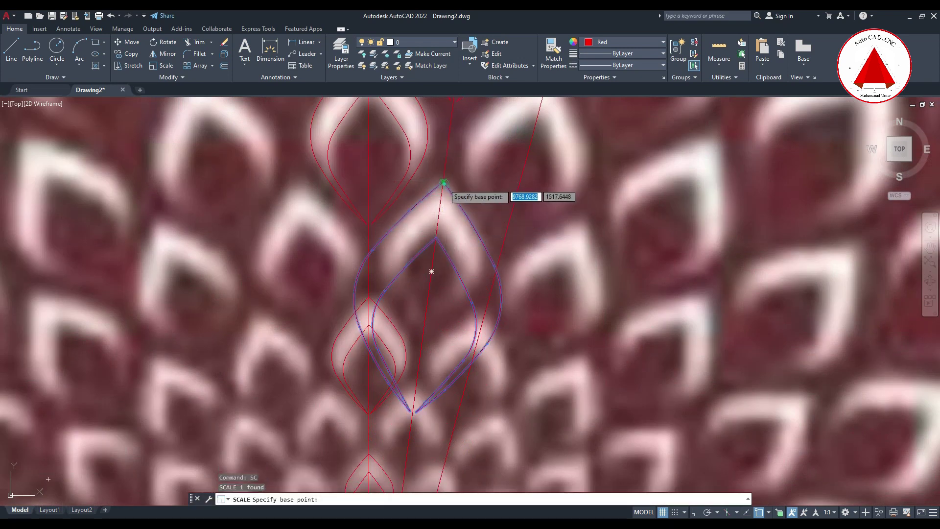
double_click(443, 182)
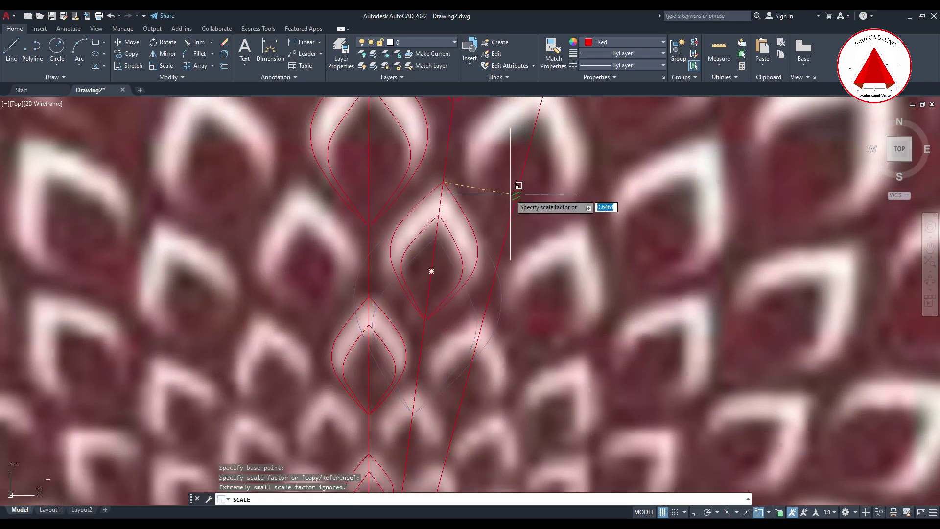
key(Escape)
click(477, 195)
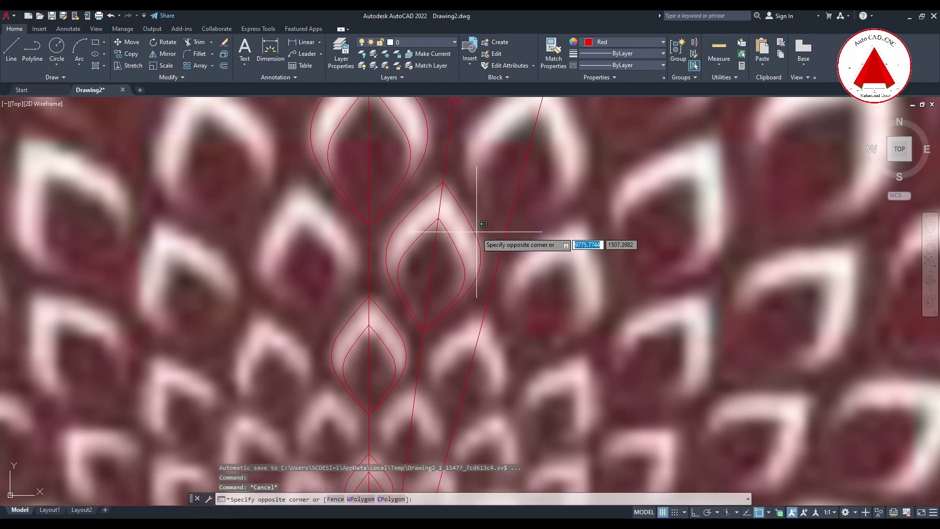
key(Escape)
click(475, 202)
click(459, 271)
key(Escape)
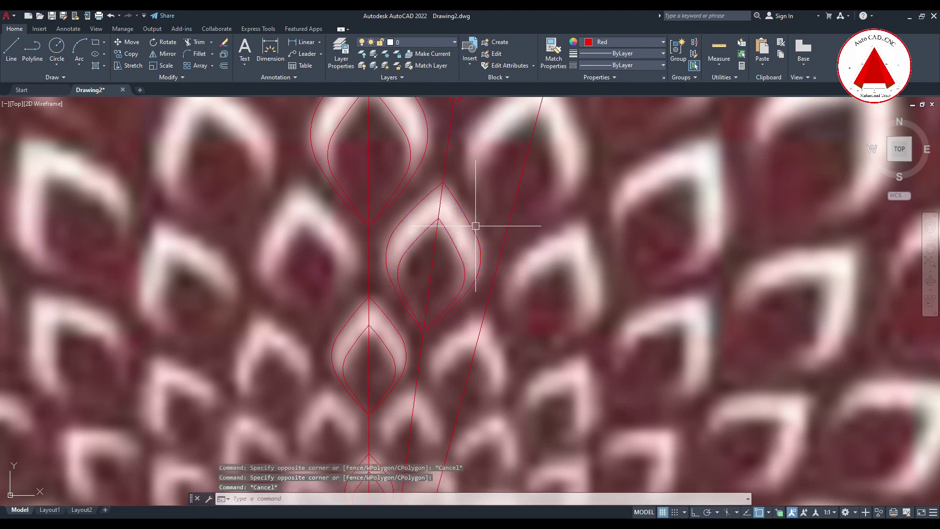
- Reselect the petal and copy it to another position along the spoke
click(490, 215)
click(448, 264)
text(ar)
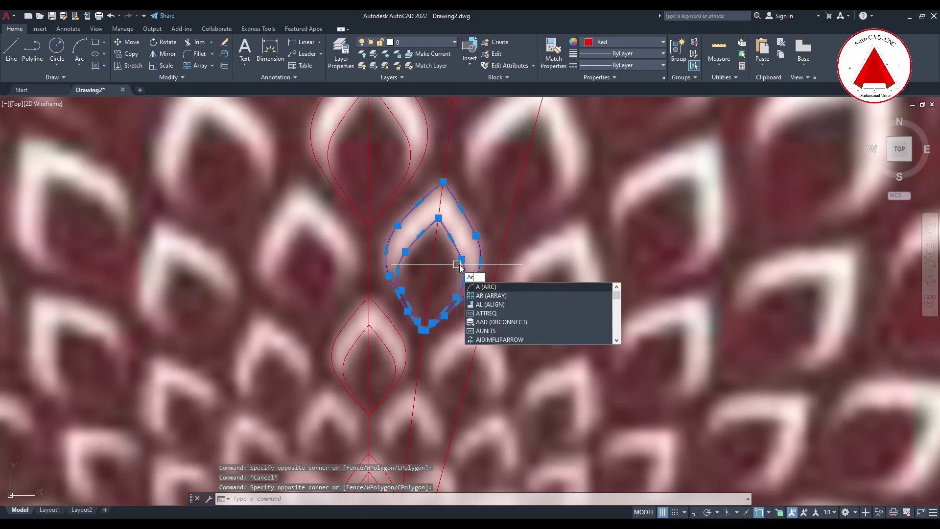
key(Escape)
click(487, 201)
click(456, 268)
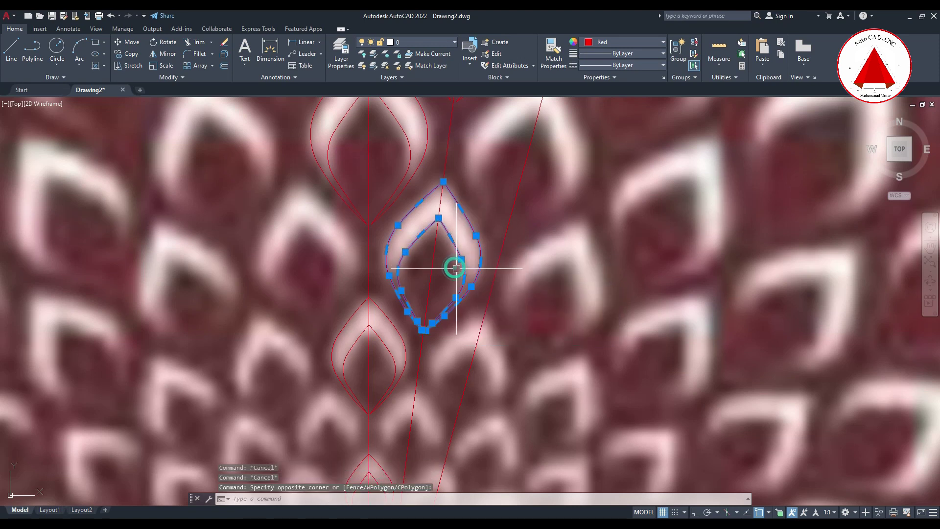
text(o)
key(Return)
click(443, 182)
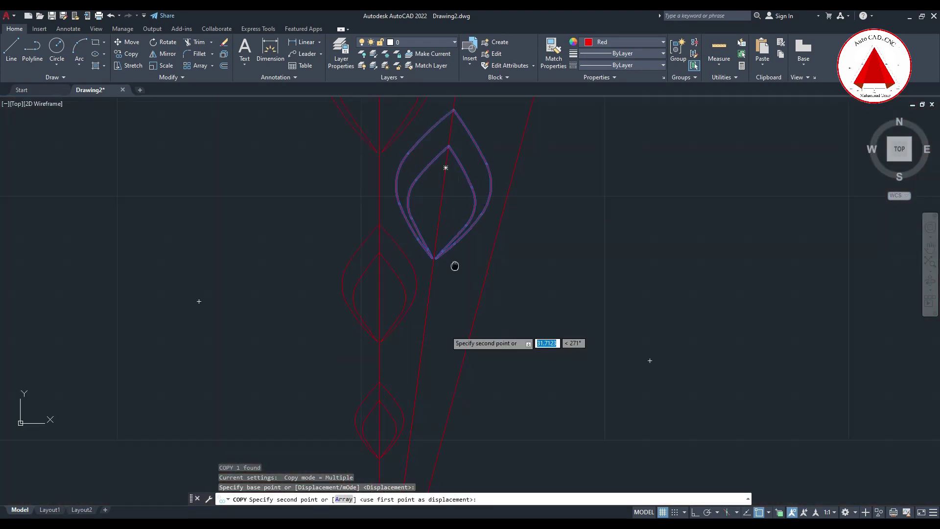
scroll(433, 245, up, 2)
click(432, 246)
key(Escape)
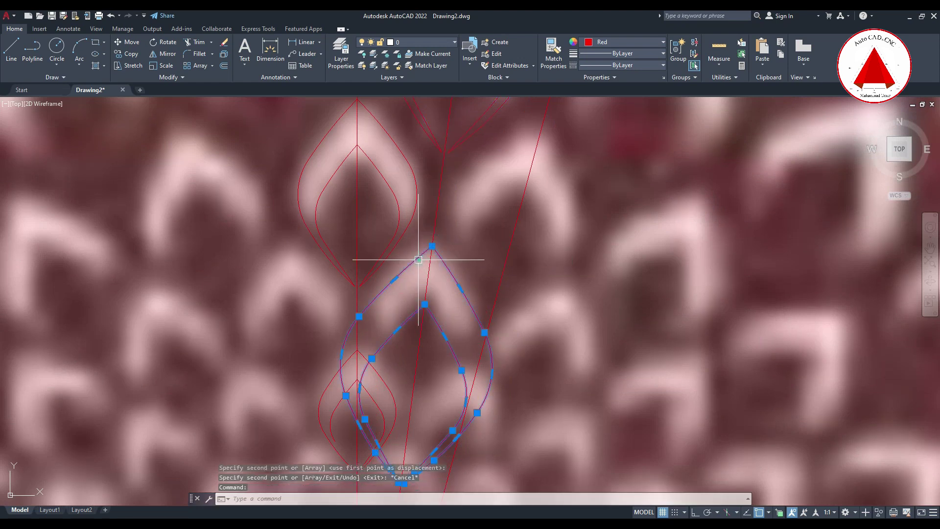
- Start scaling that petal about its tip, then cancel
text(sc)
key(Return)
click(432, 246)
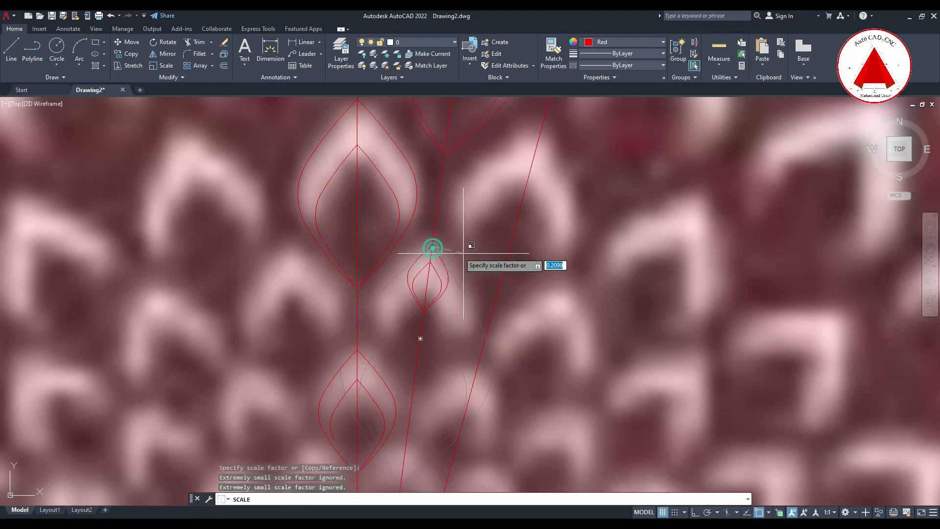
key(Escape)
scroll(465, 353, down, 3)
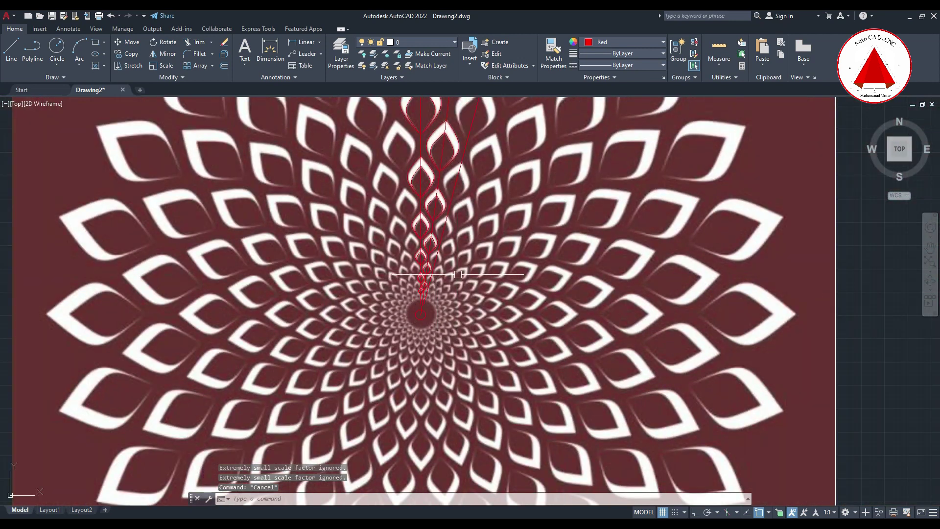
scroll(466, 352, down, 2)
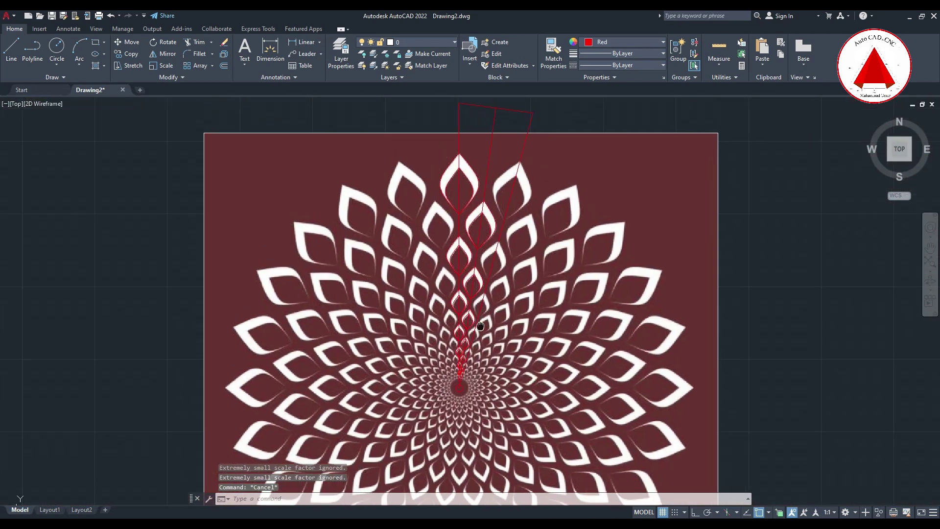
- Erase the four red wedge guide lines
key(Escape)
key(Escape)
scroll(547, 189, up, 2)
drag(548, 189, 390, 183)
drag(598, 107, 384, 139)
text(e)
key(Return)
key(Escape)
scroll(432, 193, down, 4)
- Copy the whole petal column into empty space right of the image
click(384, 122)
click(500, 378)
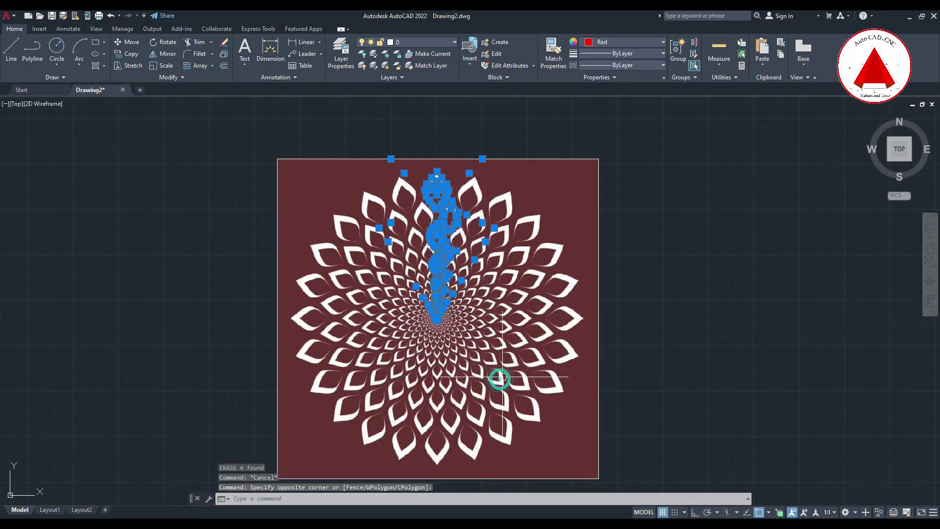
text(co)
key(Return)
scroll(466, 345, down, 2)
middle_drag(456, 325, 300, 325)
click(291, 318)
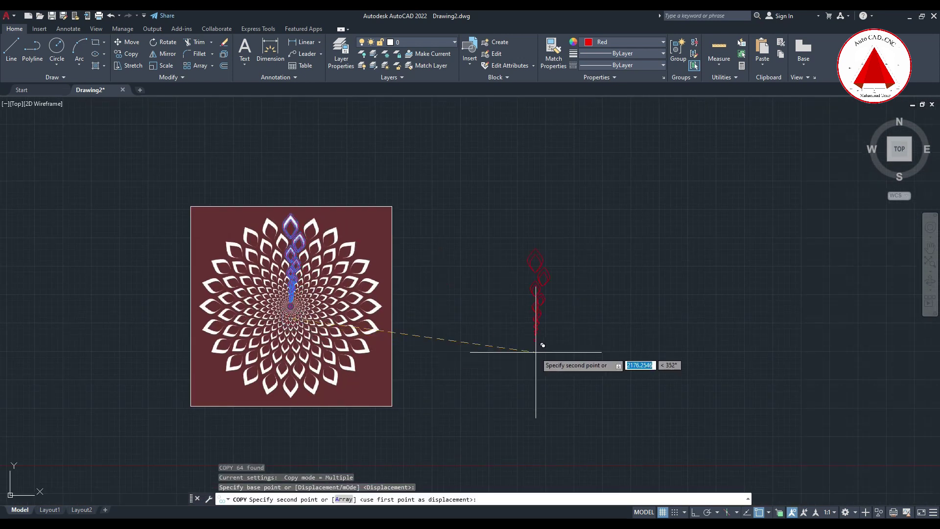
click(557, 333)
key(Escape)
scroll(563, 274, up, 2)
scroll(541, 343, up, 3)
scroll(518, 392, down, 2)
middle_drag(518, 392, 498, 315)
- Select the copied petal column and start a polar array
key(Escape)
click(457, 152)
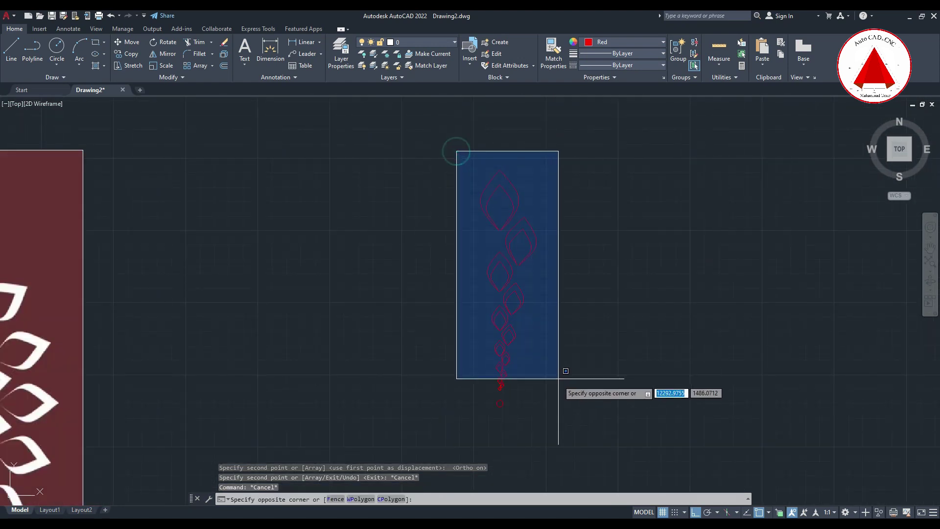
click(568, 404)
scroll(566, 399, up, 1)
mouse_move(566, 399)
middle_down()
mouse_move(507, 412)
mouse_move(507, 382)
middle_up()
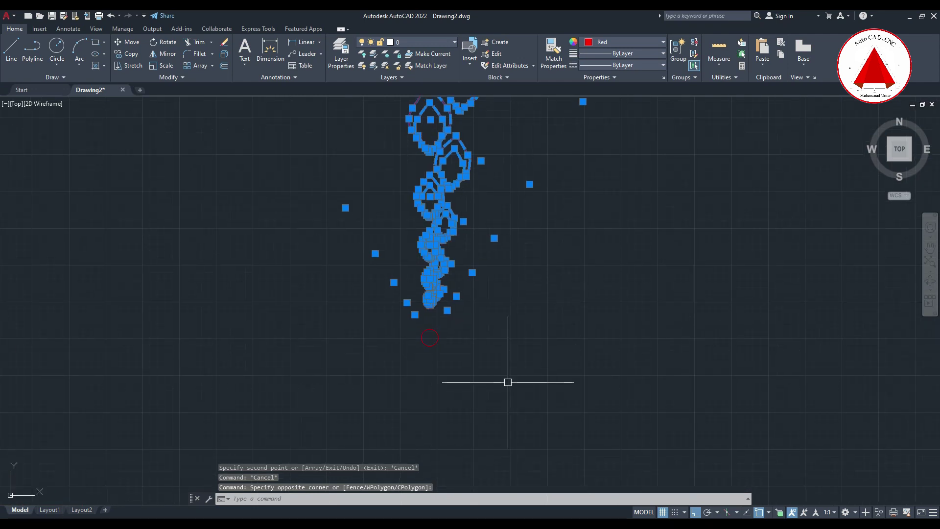
text(r)
key(Return)
text(po)
key(Return)
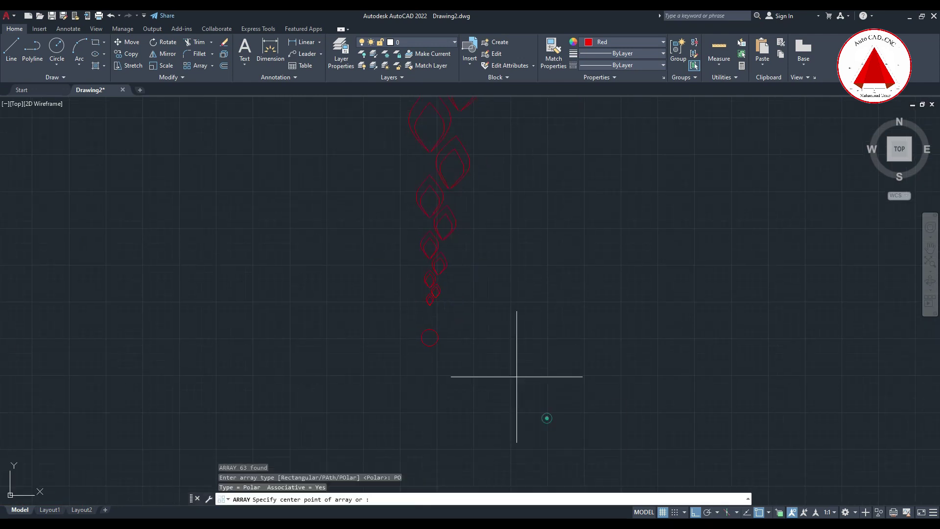
- Centre the polar array on the small circle with 24 items
scroll(430, 336, up, 3)
click(396, 311)
scroll(395, 310, down, 3)
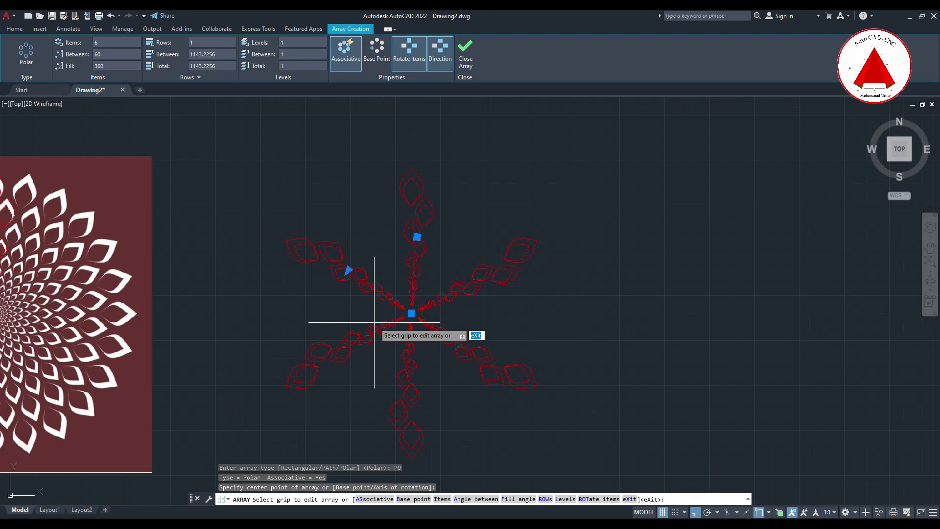
scroll(416, 337, up, 2)
key(Return)
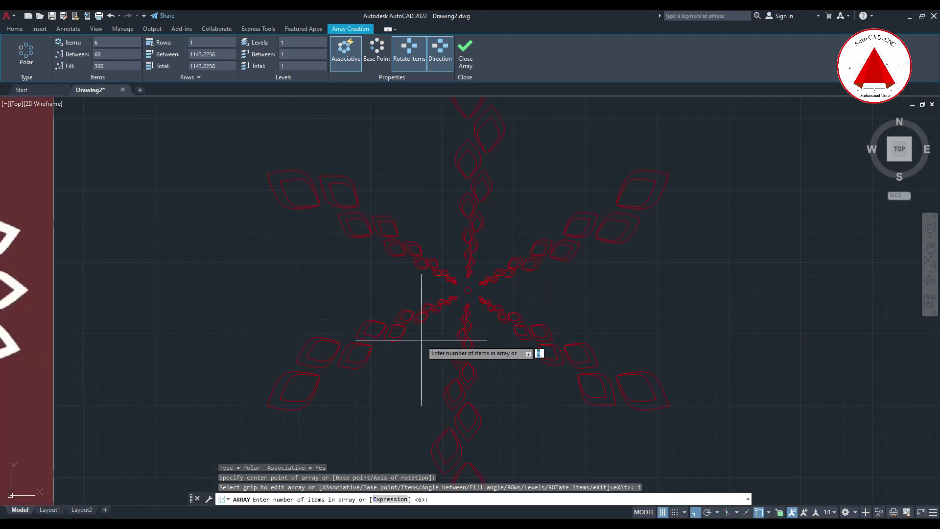
key(Return)
key(Escape)
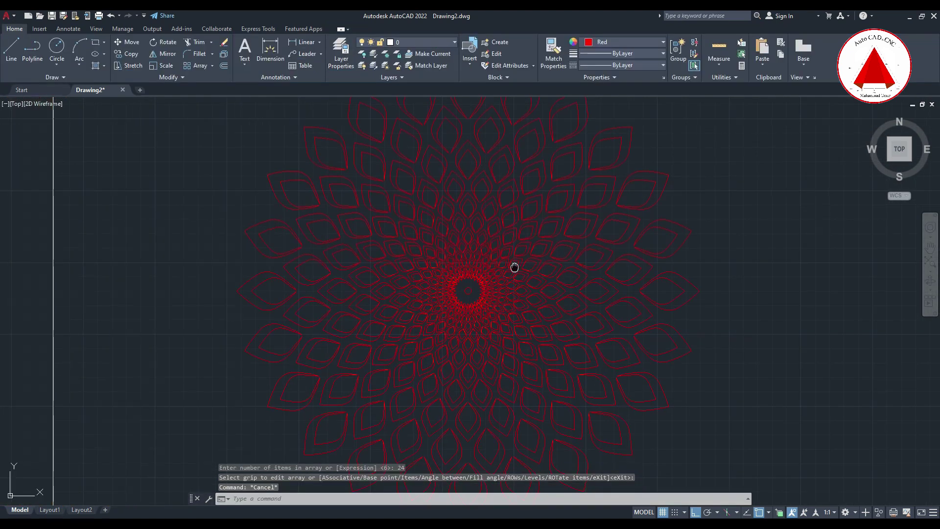
- Explode the 24-item mandala array into separate outlines
click(491, 265)
text(x)
key(Return)
key(Escape)
scroll(453, 260, down, 5)
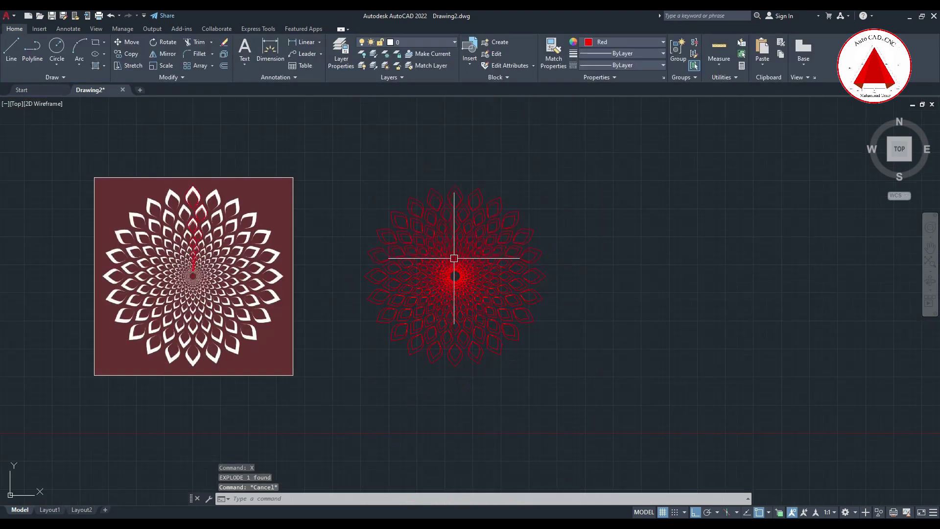
scroll(293, 258, up, 2)
middle_drag(293, 259, 415, 264)
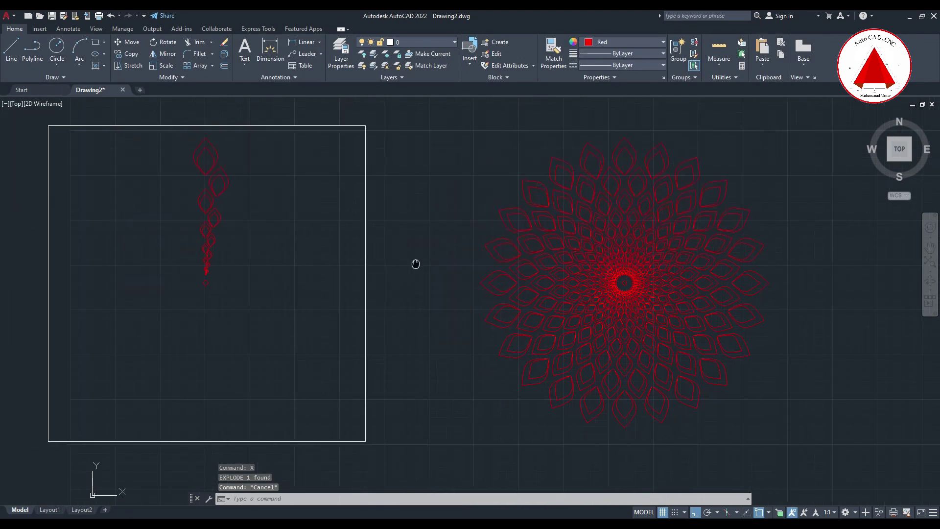
- Select the red mandala and pick its copy reference point
click(448, 121)
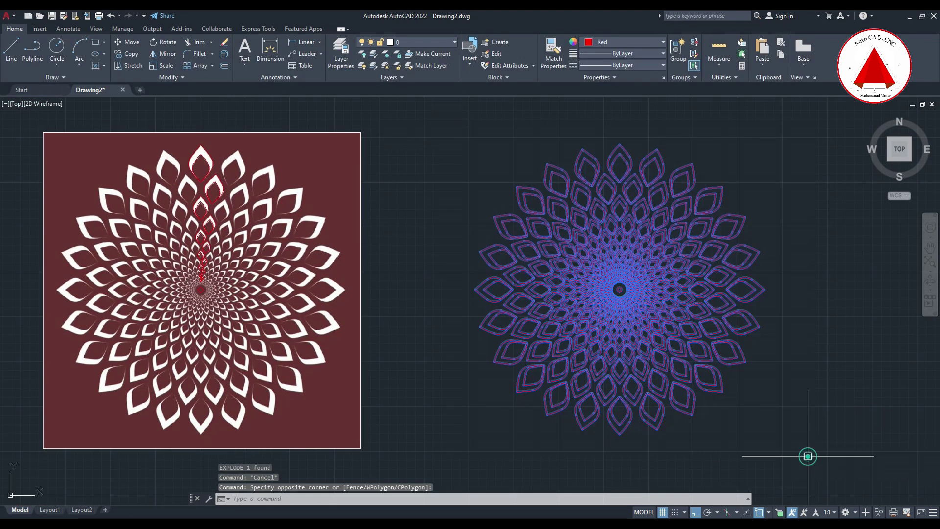
middle_drag(808, 456, 856, 417)
click(685, 420)
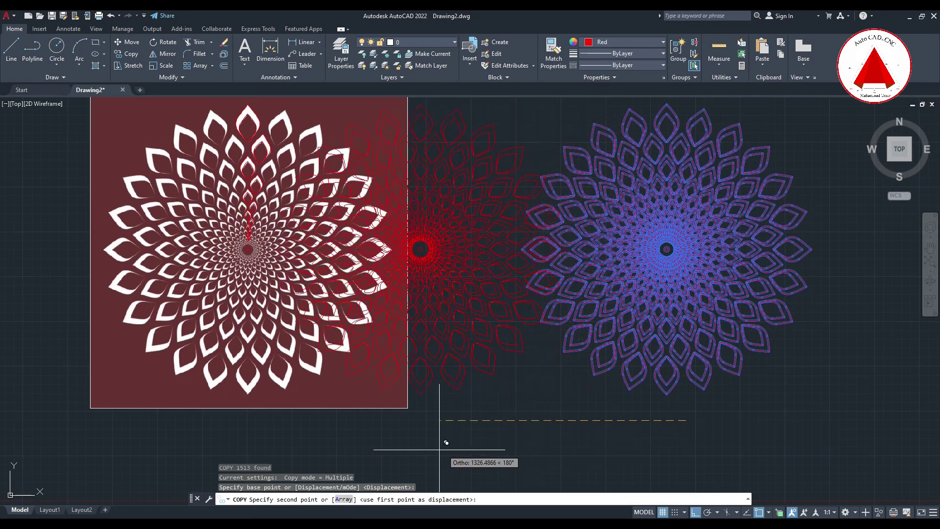
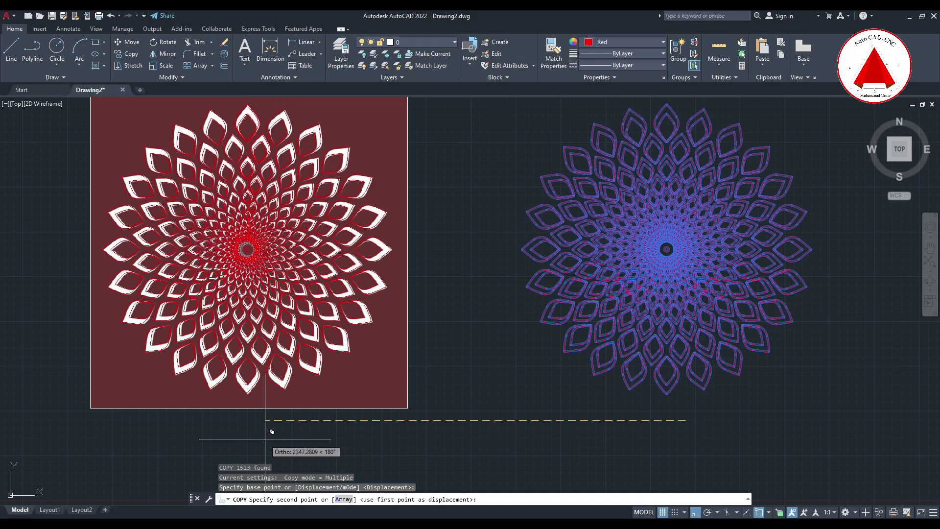
- Cancel the petal-pattern copy and pan the view over to the spiral-squares reference image
key(Escape)
middle_drag(694, 351, 554, 368)
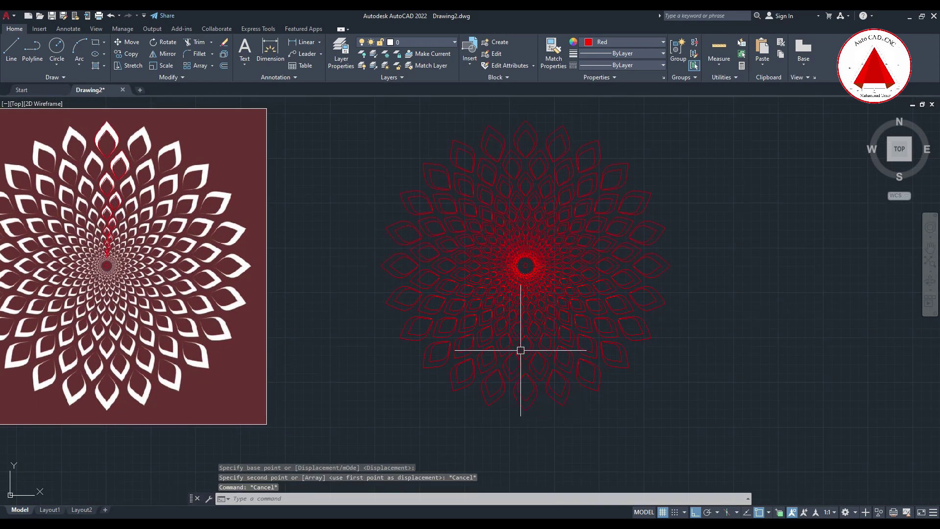
scroll(546, 265, down, 3)
middle_drag(455, 267, 351, 268)
- Zoom and pan until the spiral's inner white square fills the view in detail
scroll(467, 254, up, 3)
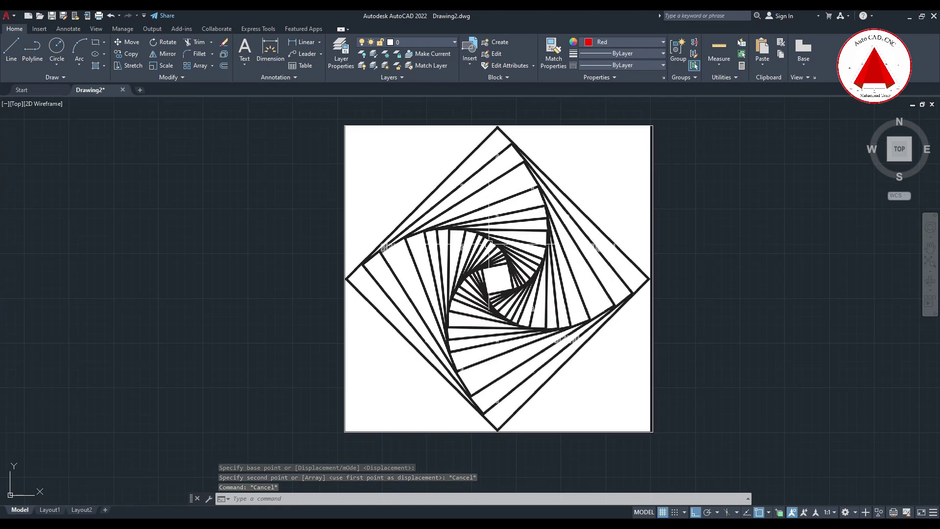
scroll(467, 254, up, 4)
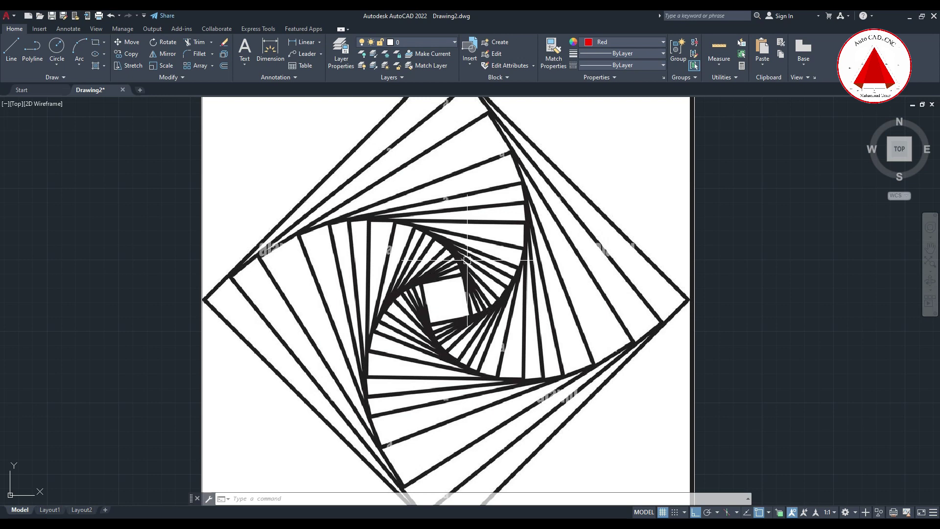
key(Escape)
scroll(433, 246, up, 4)
middle_drag(422, 253, 423, 255)
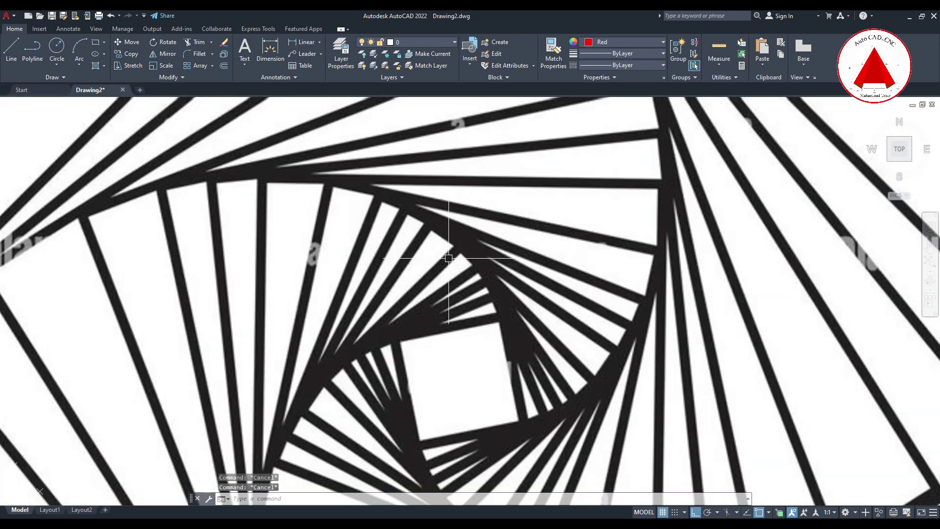
scroll(395, 259, down, 2)
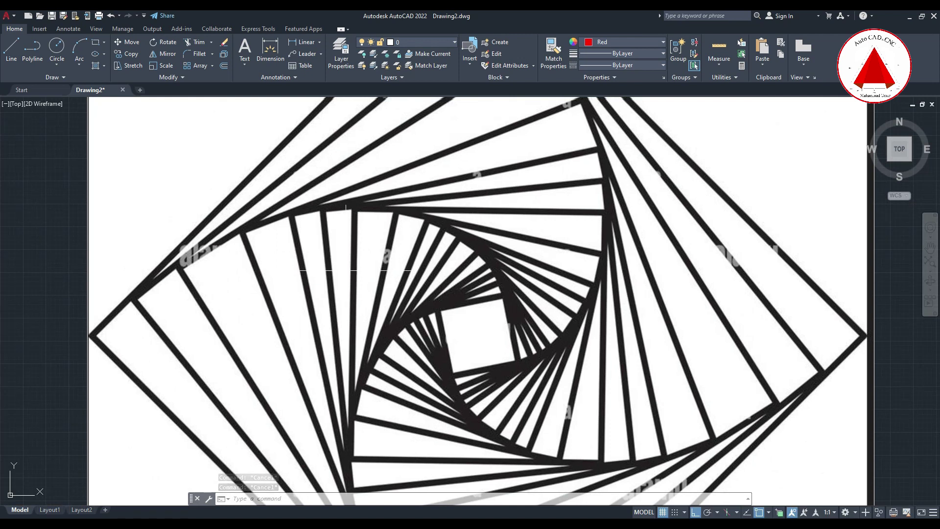
scroll(352, 270, up, 2)
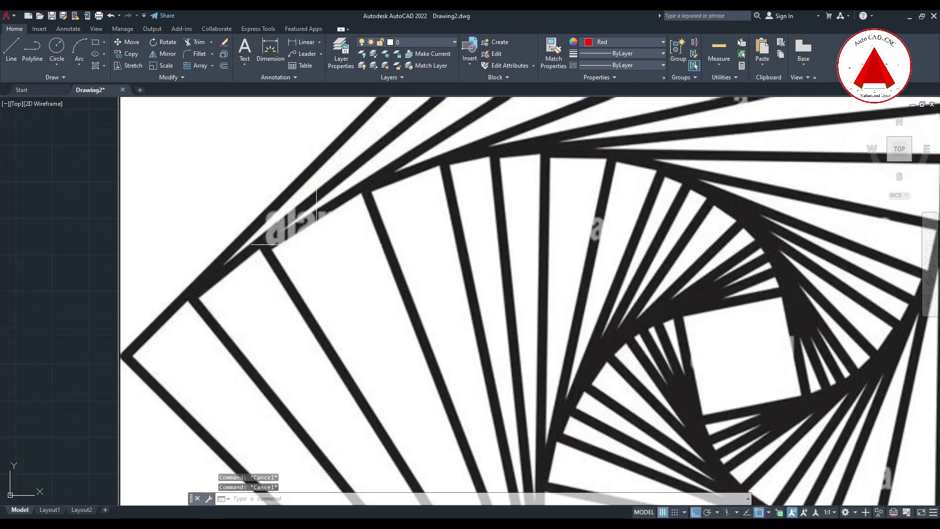
scroll(316, 243, down, 2)
mouse_move(332, 214)
middle_down()
mouse_move(416, 212)
mouse_move(293, 217)
middle_up()
scroll(376, 216, up, 2)
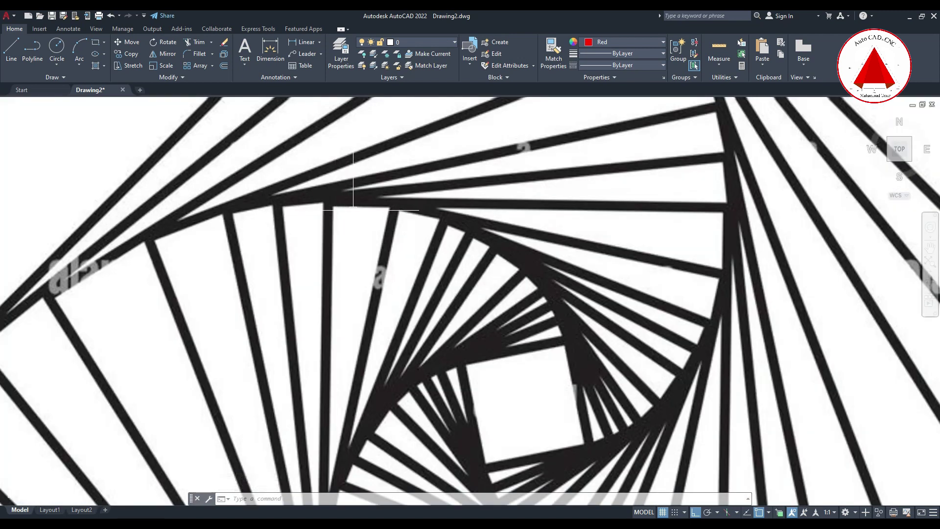
scroll(375, 213, up, 1)
scroll(378, 218, up, 2)
scroll(380, 231, up, 2)
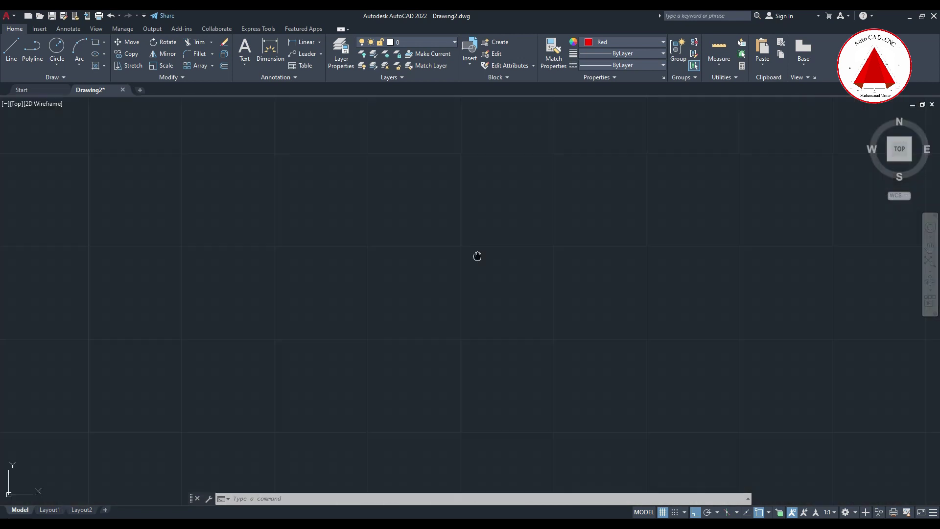
scroll(433, 262, down, 2)
scroll(430, 258, down, 3)
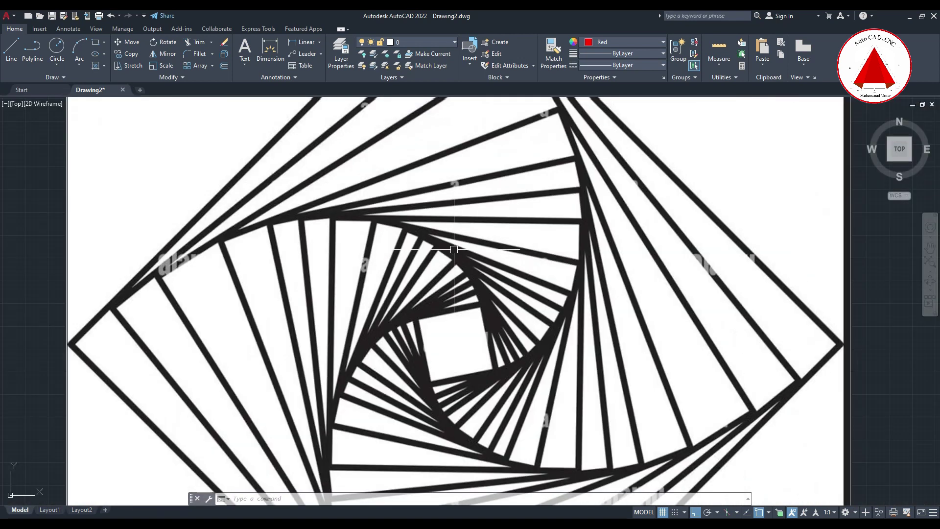
scroll(440, 274, up, 2)
mouse_move(460, 284)
middle_down()
mouse_move(479, 296)
mouse_move(451, 299)
middle_up()
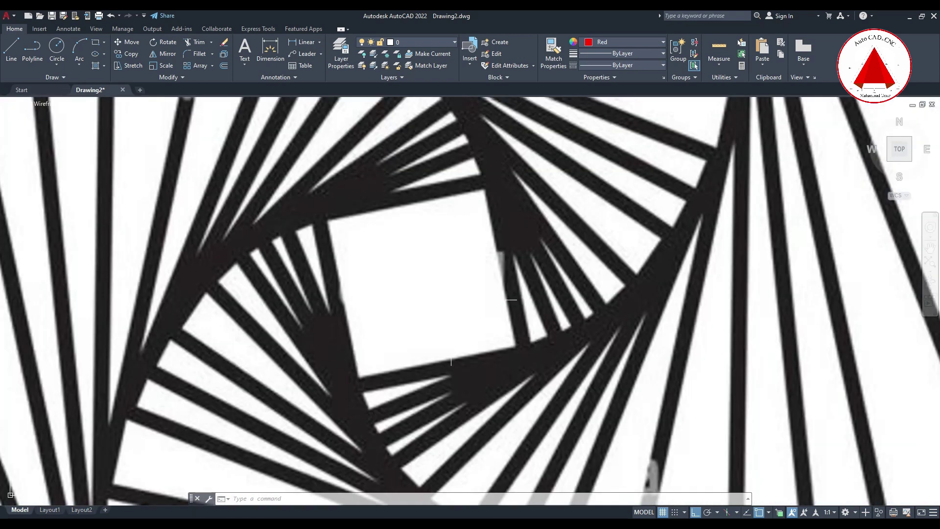
- Draw a diagonal line across the inner square corner to corner, with Ortho turned off
text(l)
key(Return)
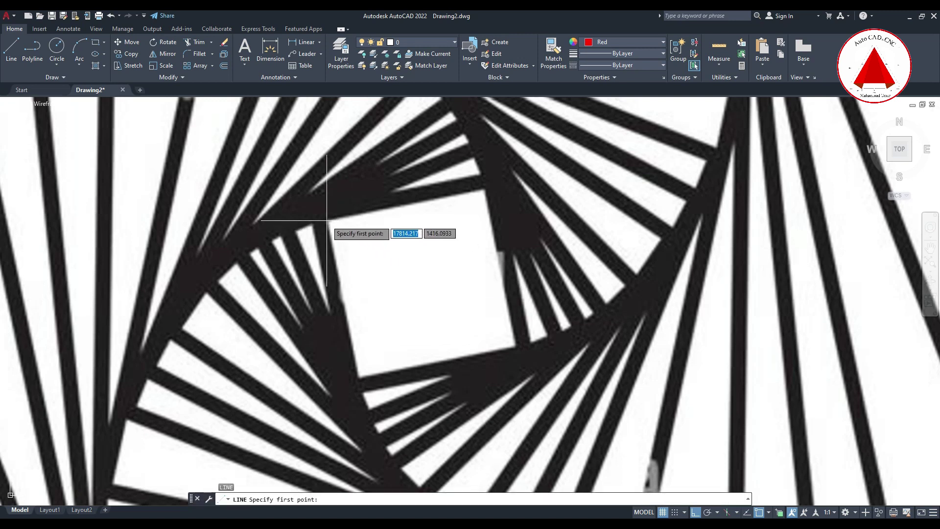
click(327, 221)
key(Escape)
- Select the new diagonal line to check it, then clear the selection
key(Escape)
key(Escape)
key(Escape)
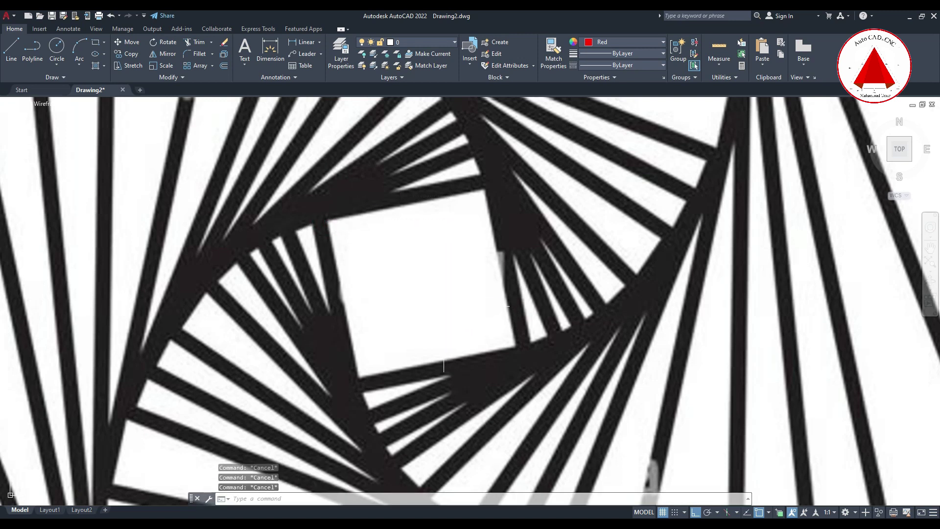
text(l)
key(Return)
click(327, 220)
key(F8)
click(515, 345)
key(Escape)
click(417, 274)
key(Escape)
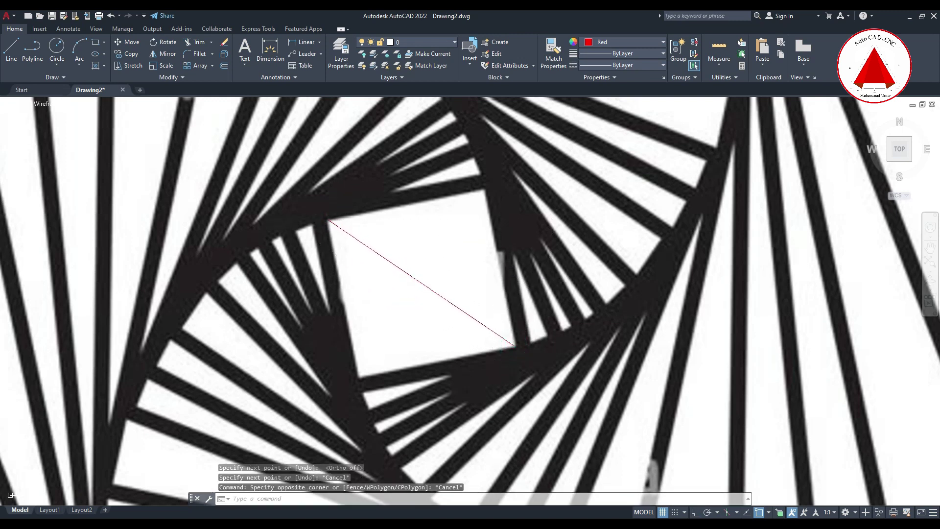
scroll(426, 280, up, 2)
click(416, 285)
key(Escape)
scroll(426, 289, down, 3)
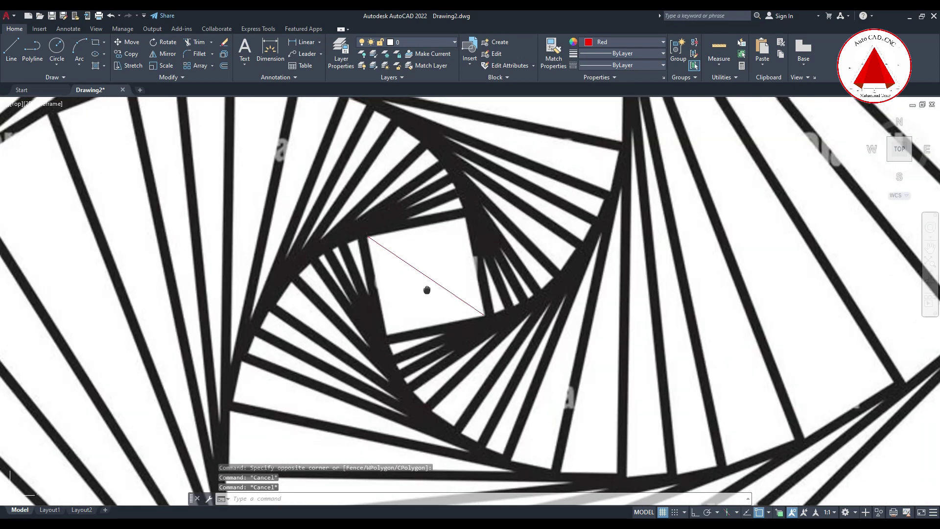
scroll(426, 289, up, 3)
key(Escape)
- Draw a 4-sided inscribed polygon centred on the diagonal's midpoint, tracing the inner square
text(l)
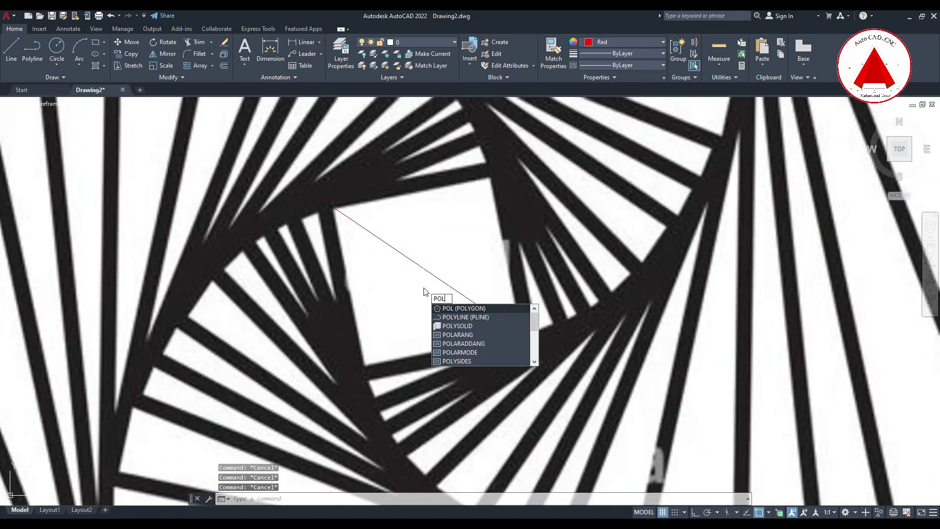
key(Return)
text(4)
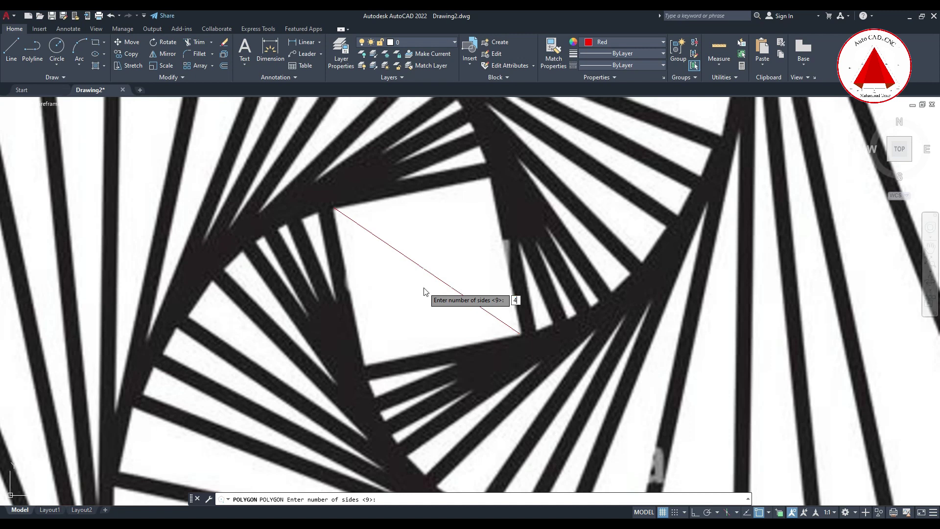
key(Return)
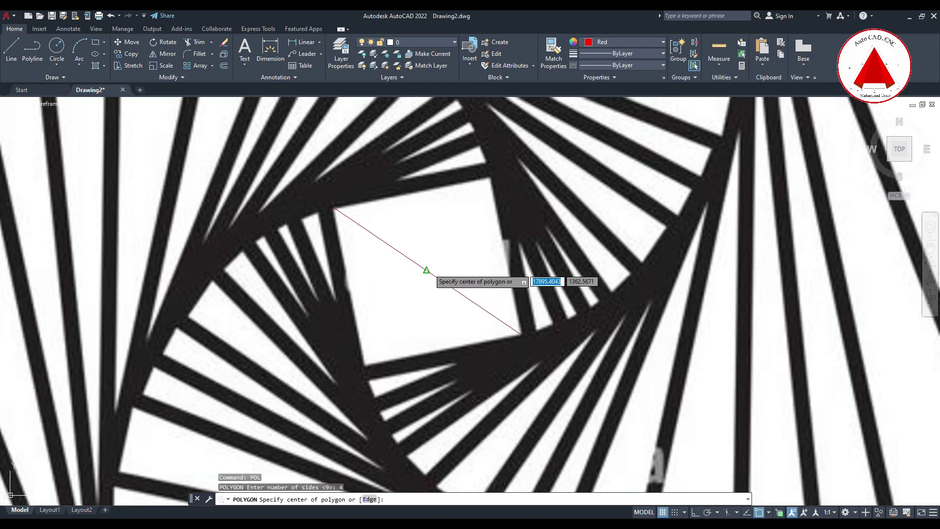
click(427, 270)
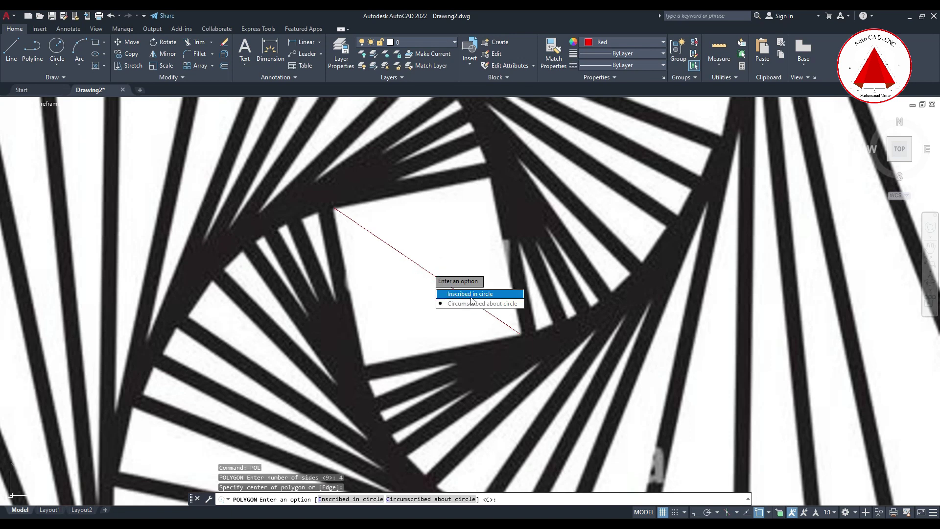
click(471, 296)
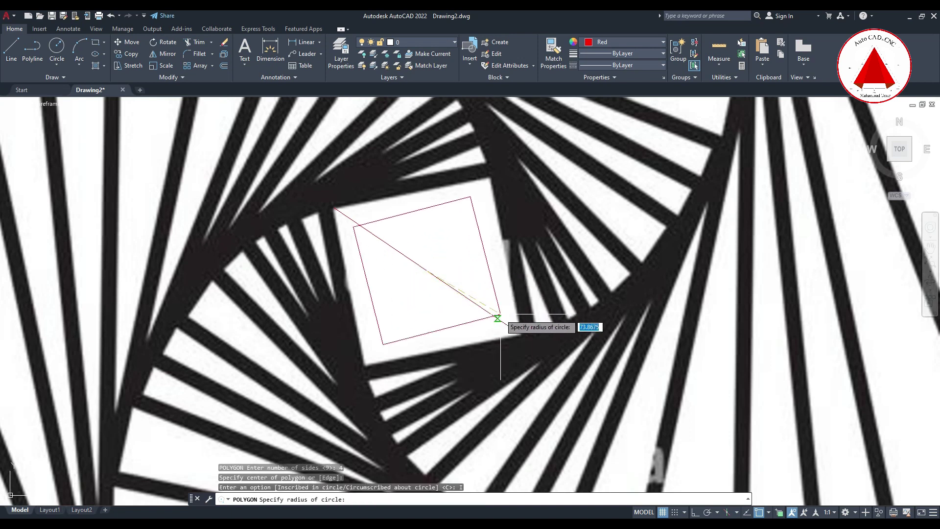
key(Escape)
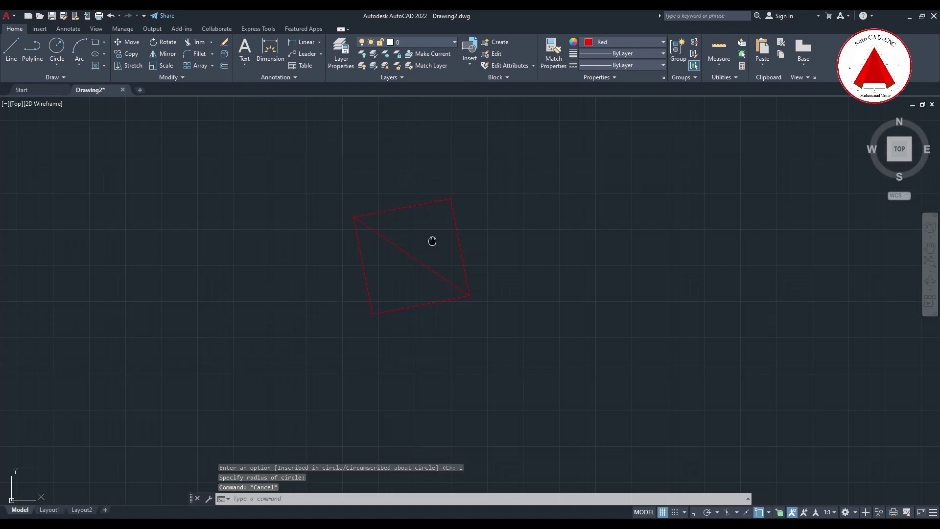
middle_drag(432, 241, 435, 252)
key(Escape)
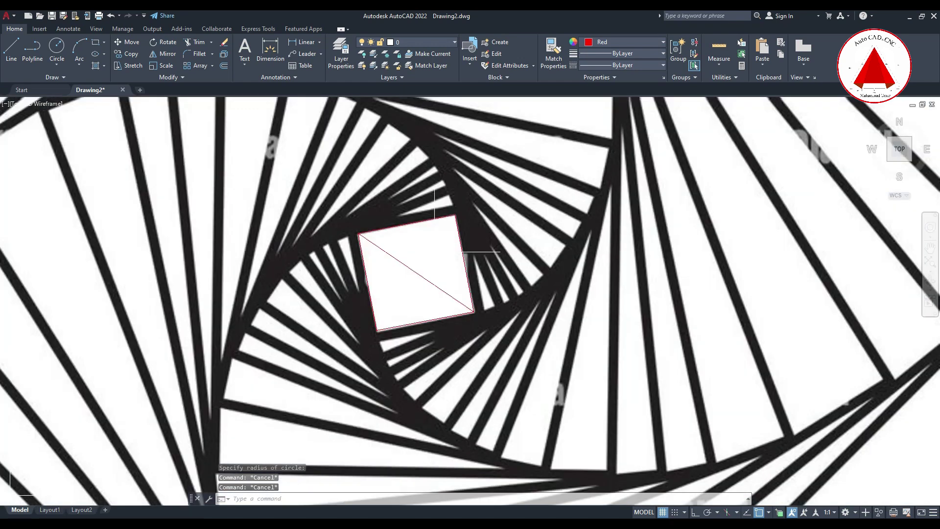
key(Escape)
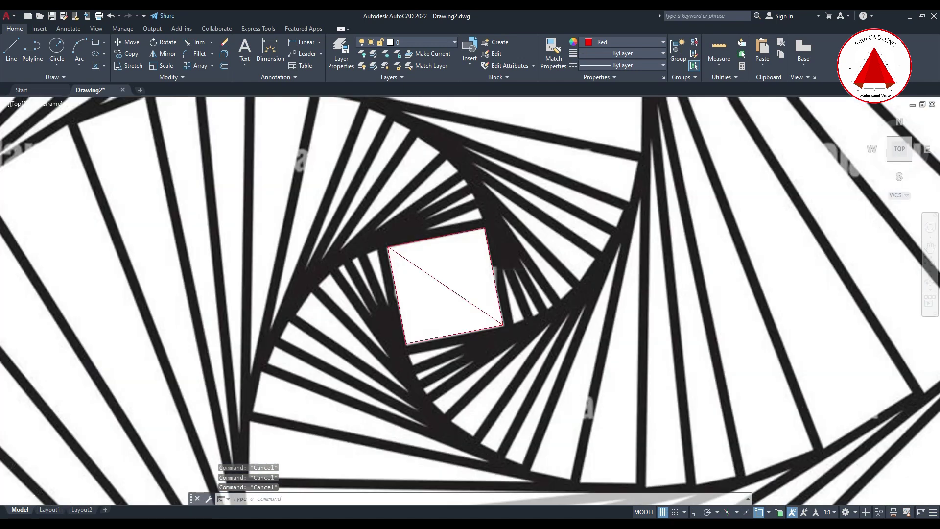
scroll(464, 254, up, 2)
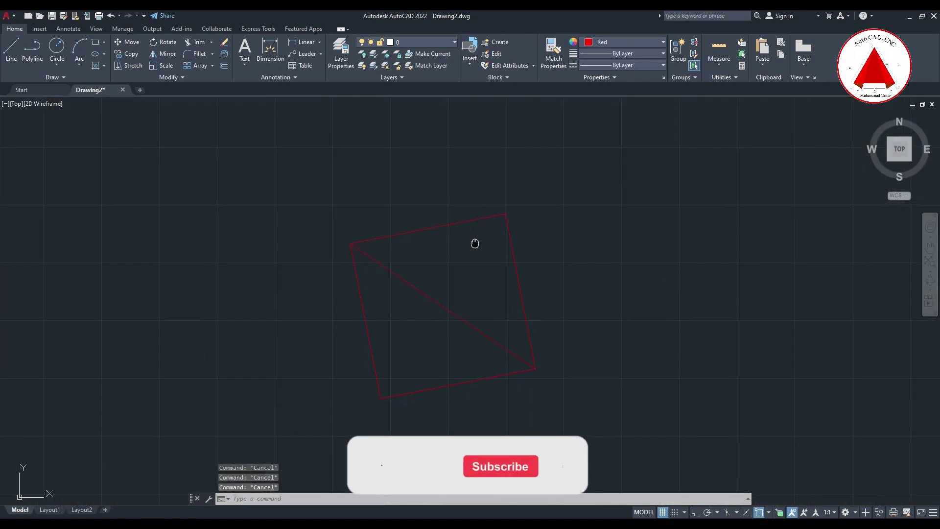
- Box-select the red inner square and its diagonal, then clear the selection
middle_drag(475, 243, 484, 246)
click(415, 326)
click(435, 297)
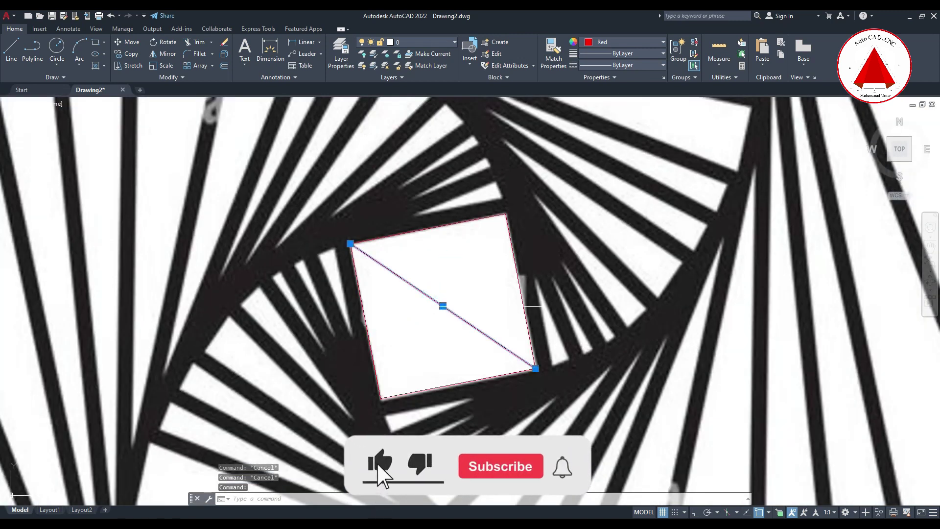
key(Escape)
click(466, 280)
click(430, 330)
key(Escape)
scroll(487, 271, down, 5)
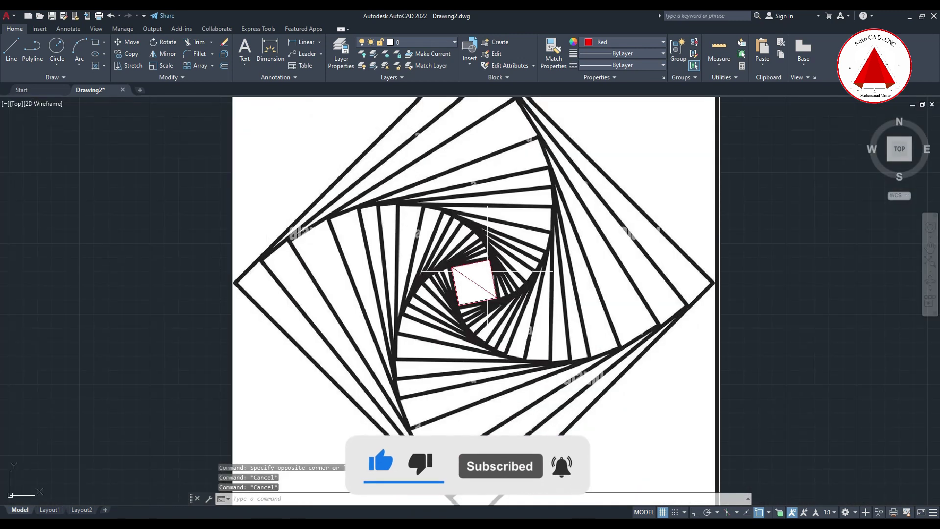
scroll(488, 271, up, 3)
scroll(491, 314, up, 3)
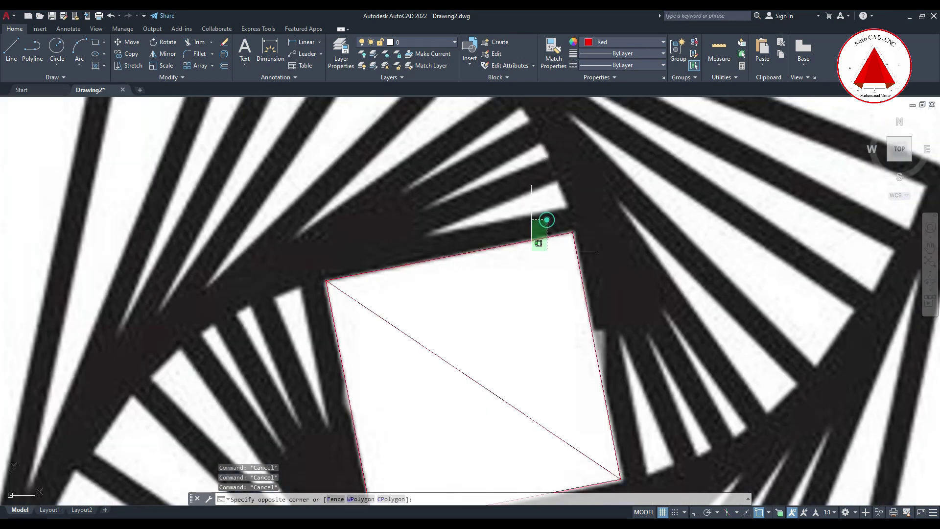
click(526, 264)
key(Escape)
- Offset the red square outward to the outer edge of the surrounding dark band
key(Return)
scroll(548, 235, up, 4)
click(534, 250)
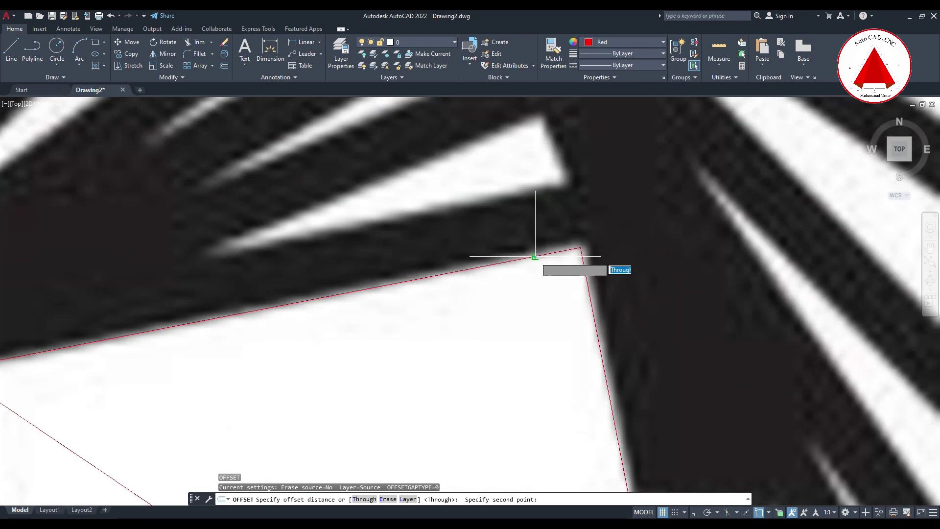
click(526, 195)
click(534, 257)
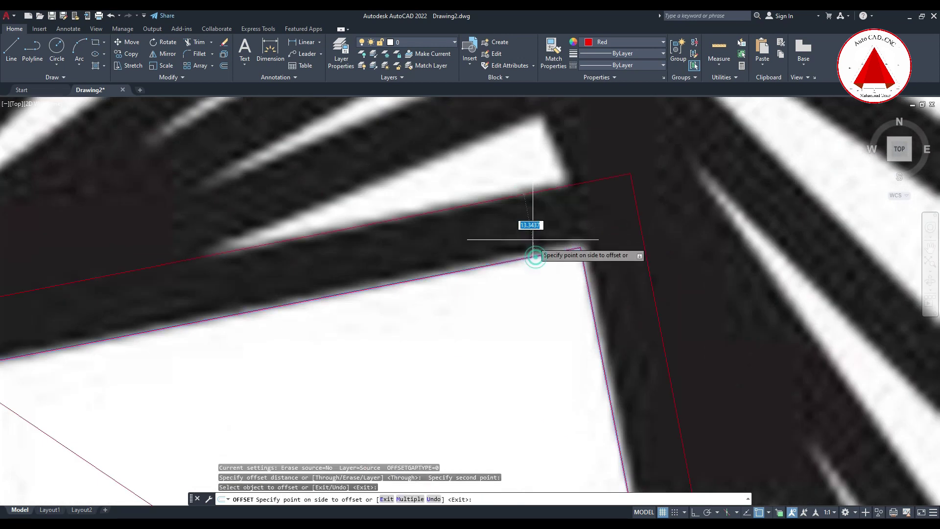
click(529, 227)
scroll(529, 227, down, 3)
scroll(514, 218, down, 3)
key(Escape)
key(Escape)
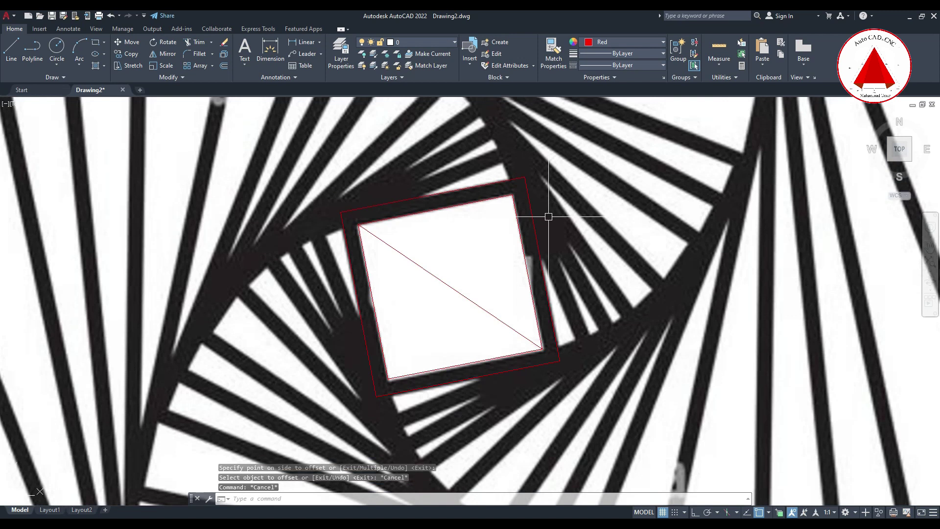
- Recentre the view and select the new outer red square, then clear it
scroll(465, 194, up, 2)
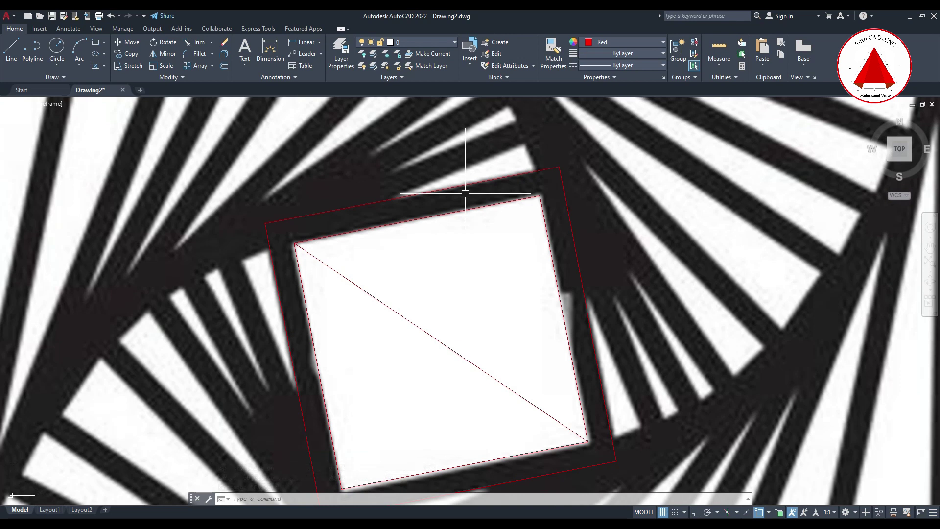
middle_drag(504, 187, 514, 245)
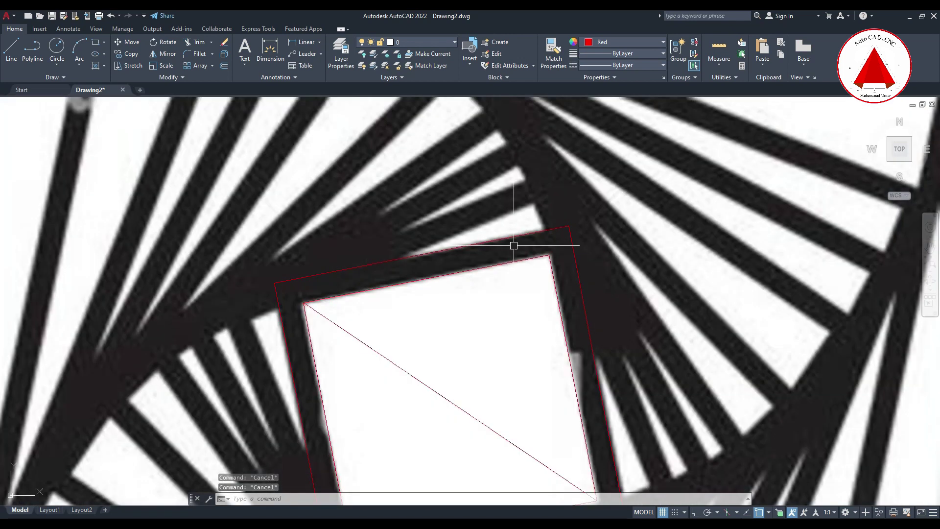
click(527, 234)
scroll(473, 233, down, 2)
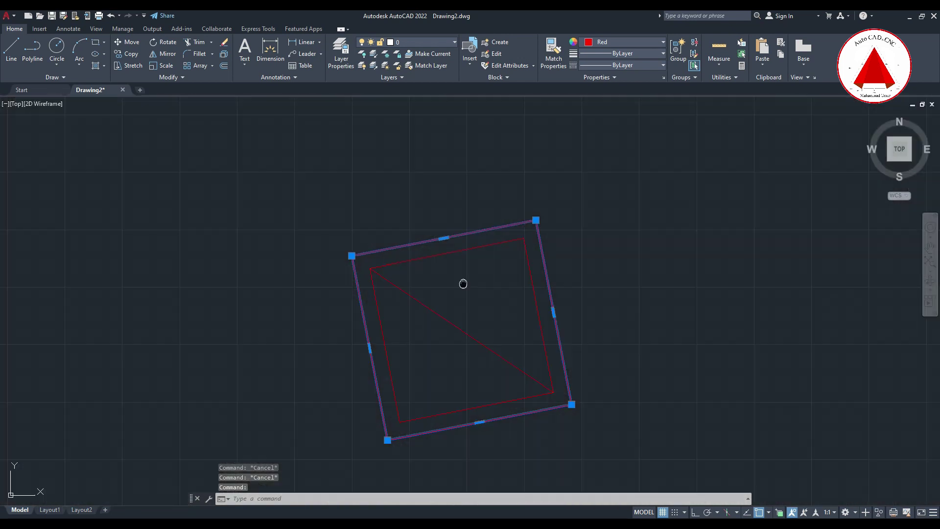
key(Escape)
scroll(473, 233, down, 2)
scroll(487, 287, up, 4)
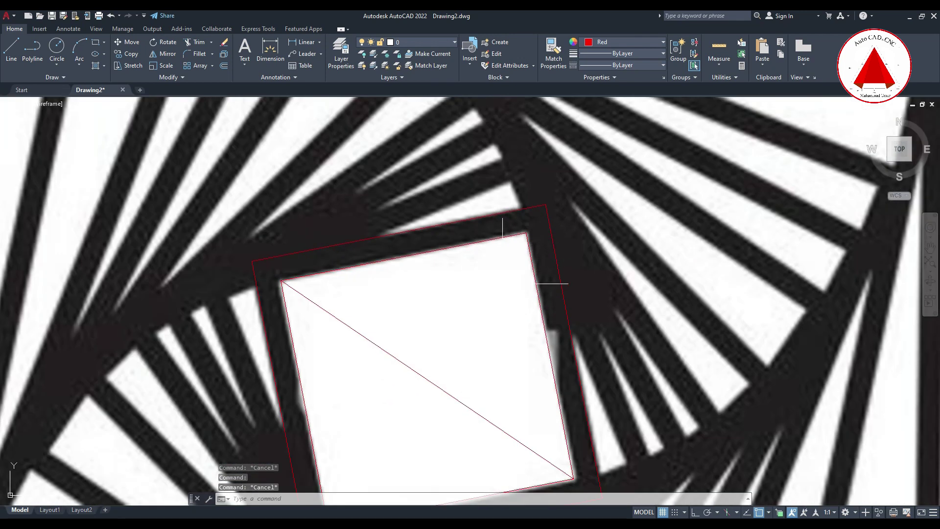
scroll(503, 283, down, 4)
scroll(516, 285, up, 3)
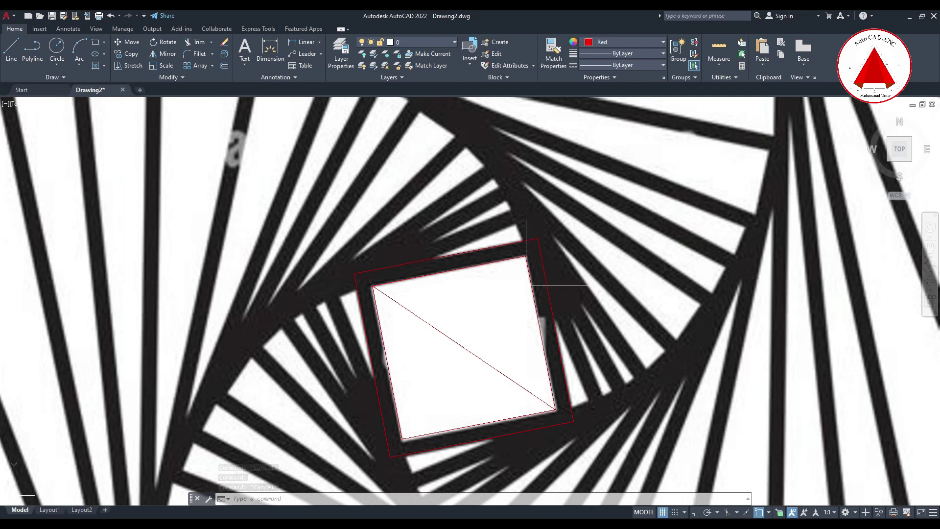
- Pick the outer red square again while panning and zooming across the spiral
click(539, 251)
middle_drag(506, 323, 495, 310)
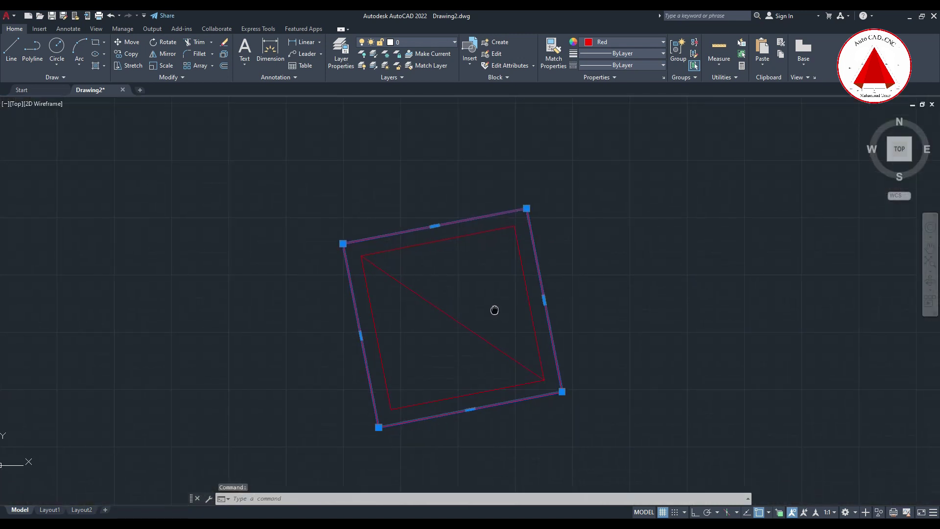
scroll(495, 310, down, 4)
key(Escape)
scroll(492, 276, up, 2)
scroll(171, 189, down, 2)
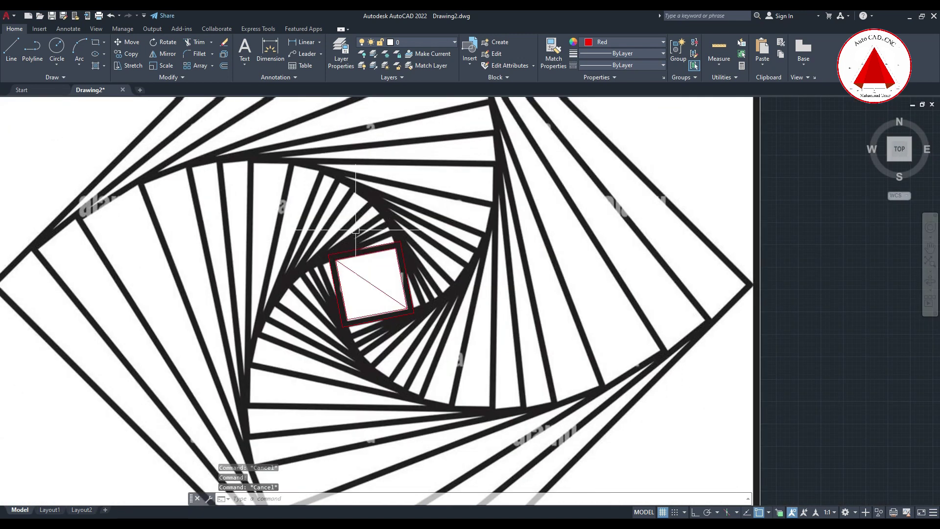
scroll(391, 247, up, 3)
click(392, 240)
middle_drag(331, 302, 454, 263)
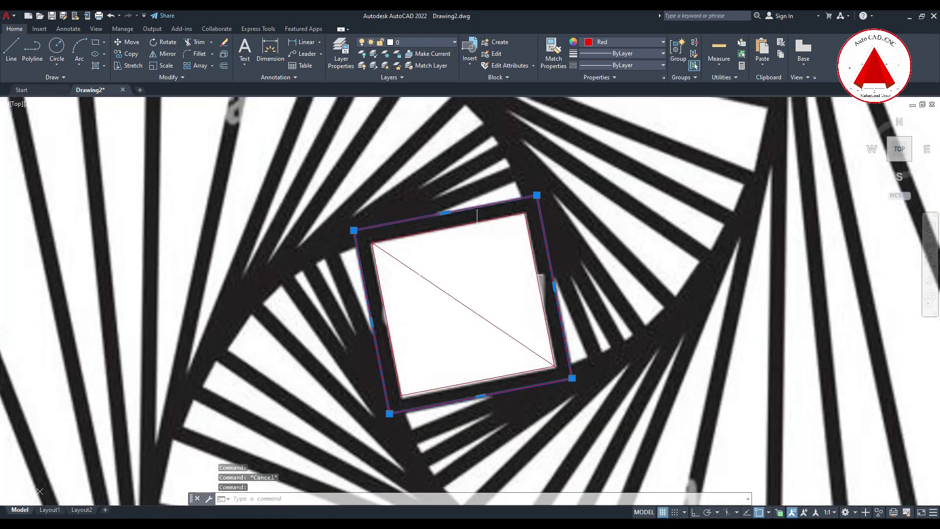
scroll(511, 235, up, 2)
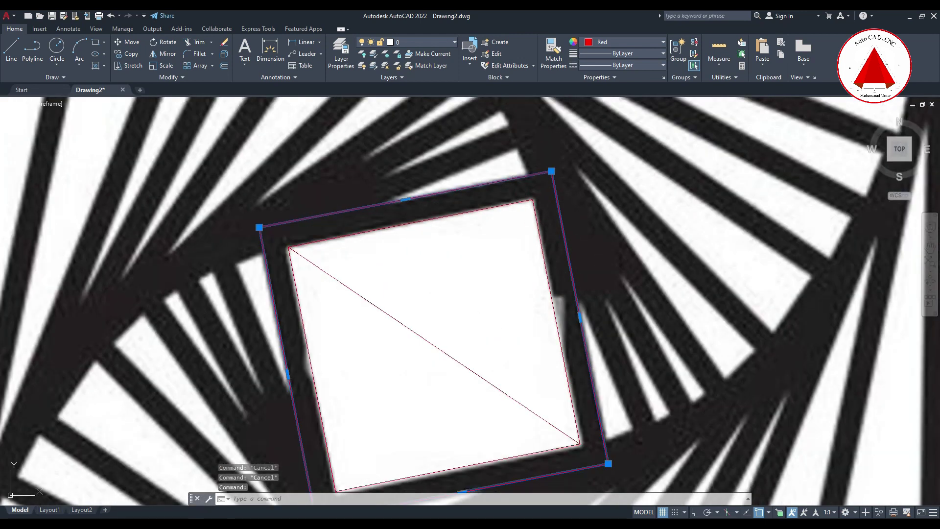
text(ro)
- Rotate a copy of the outer red square about the diagonal's midpoint onto the next band
key(Return)
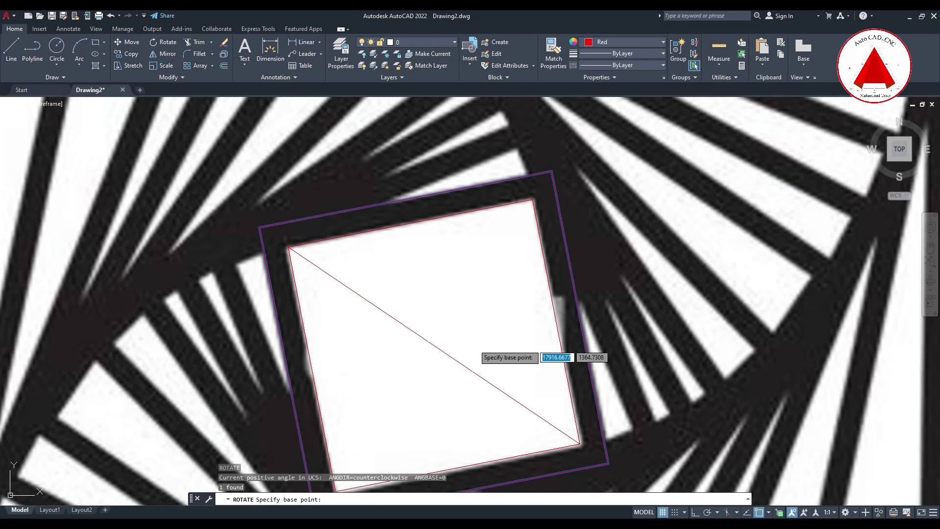
click(440, 349)
scroll(460, 343, down, 3)
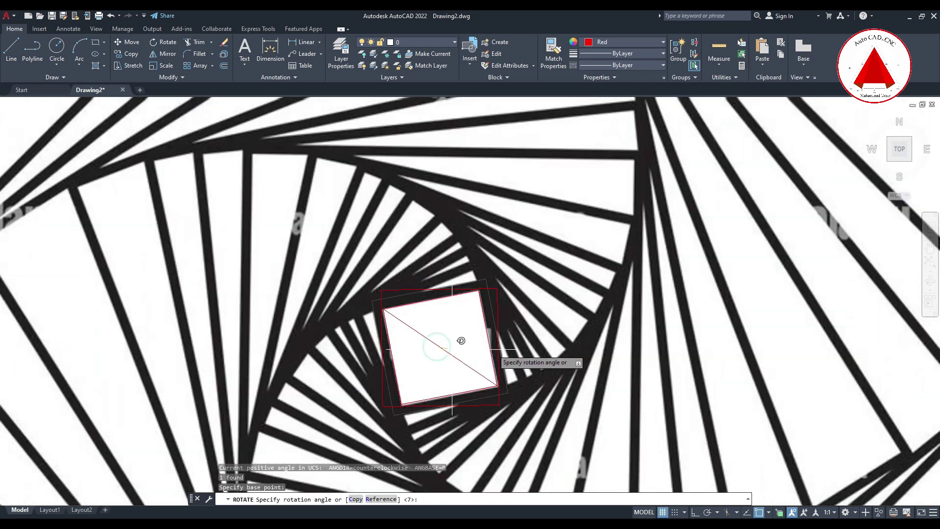
scroll(538, 335, up, 2)
text(c)
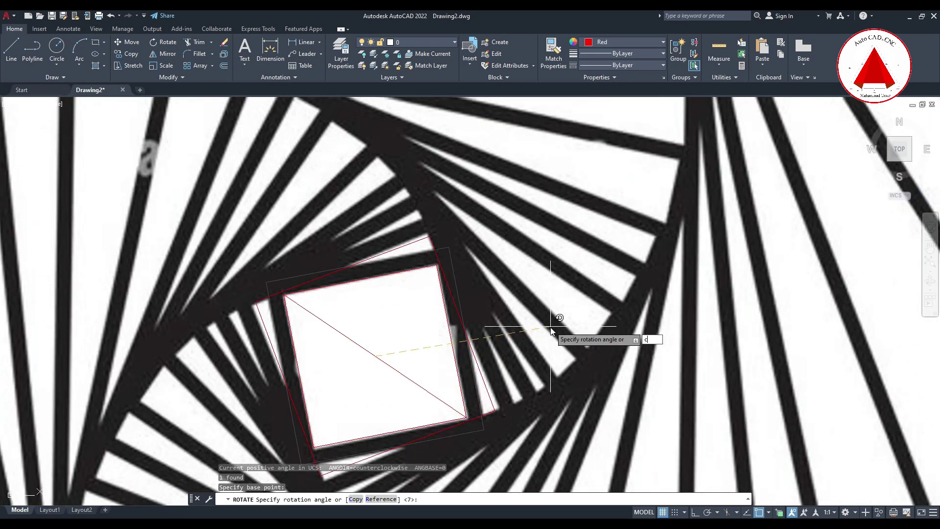
key(Return)
scroll(539, 327, up, 2)
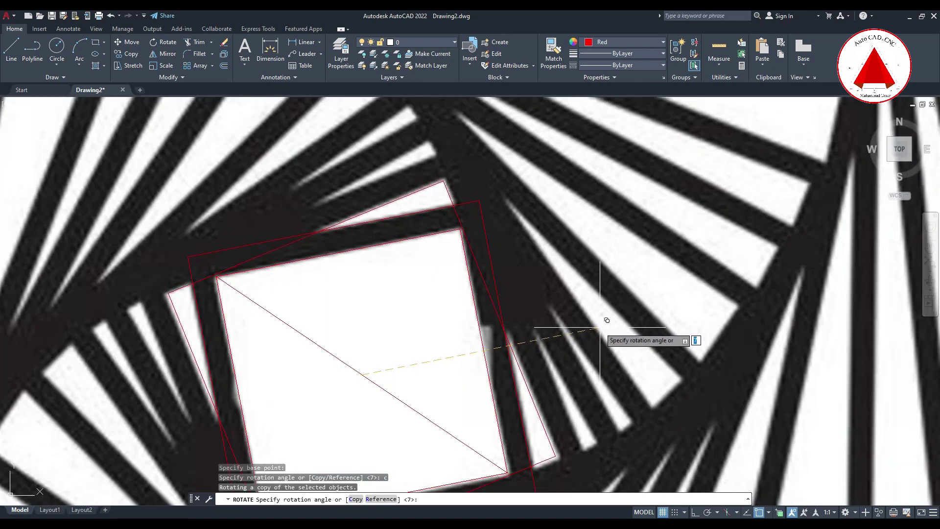
key(Return)
key(Return)
key(Escape)
- Abandon an offset attempt and navigate the view back to the red squares
scroll(504, 215, up, 2)
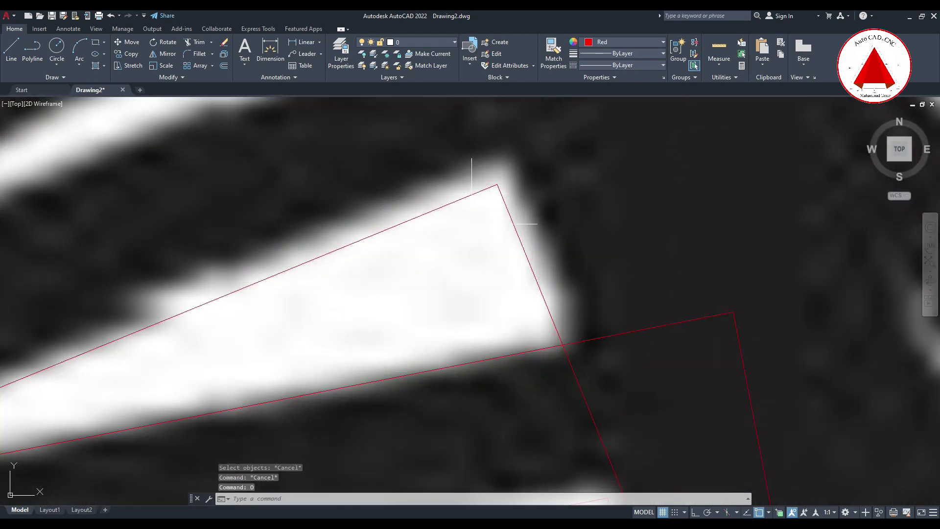
text(o)
key(Return)
key(Escape)
scroll(578, 296, down, 2)
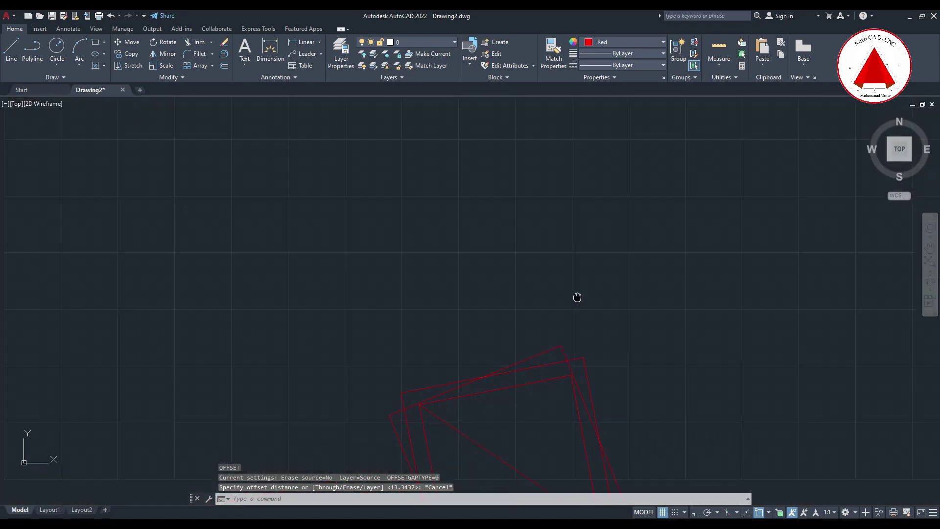
middle_drag(578, 296, 462, 364)
scroll(264, 365, up, 4)
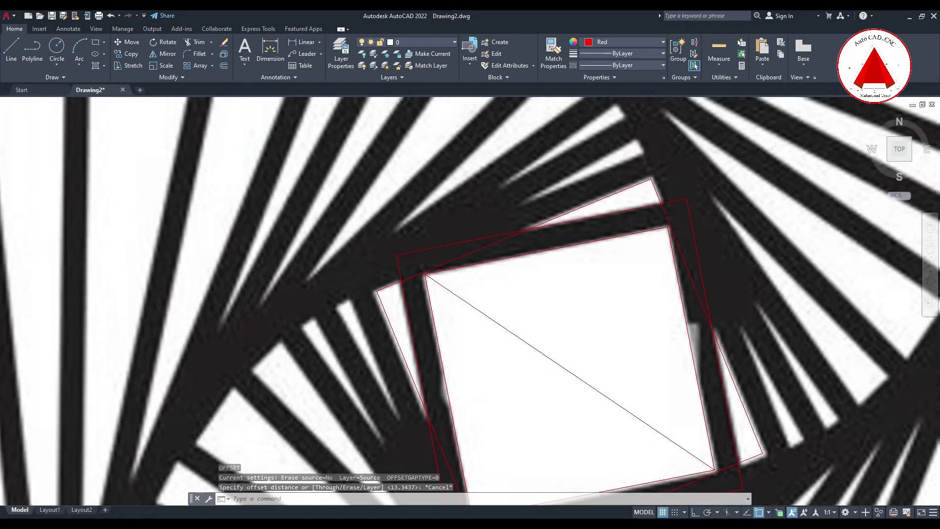
scroll(395, 273, down, 3)
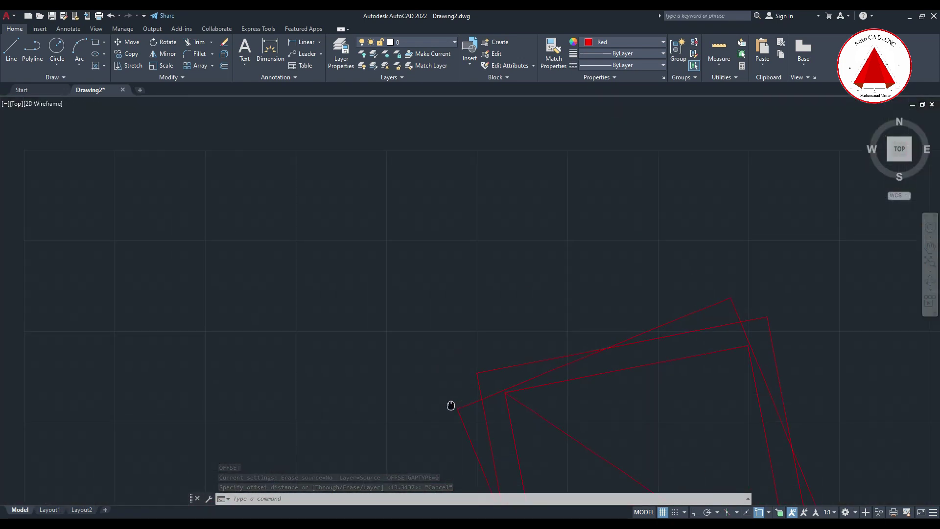
scroll(466, 320, up, 2)
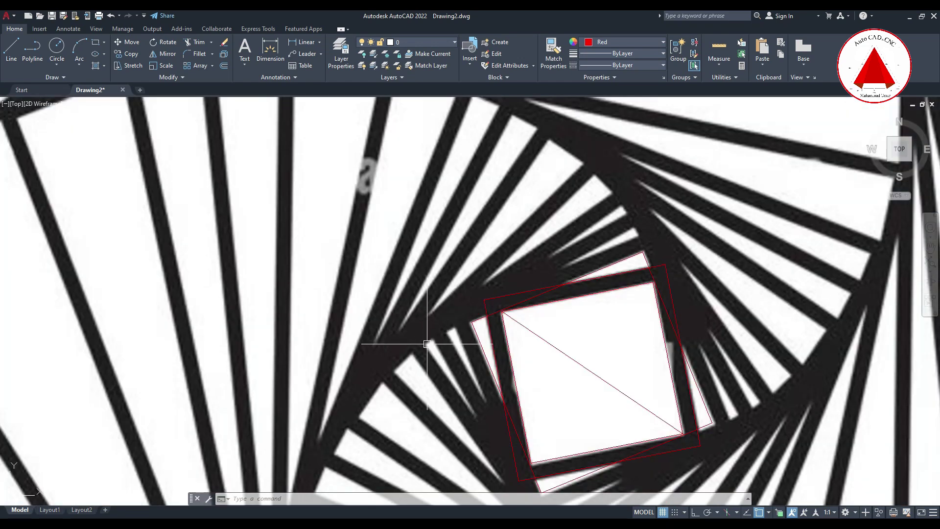
scroll(392, 374, down, 3)
scroll(518, 310, up, 3)
scroll(509, 335, up, 1)
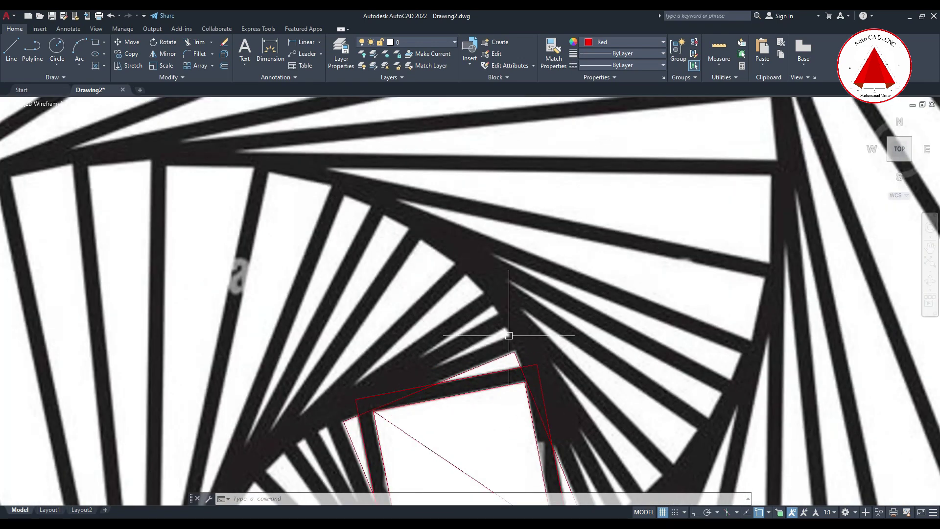
scroll(480, 289, up, 3)
scroll(459, 247, down, 2)
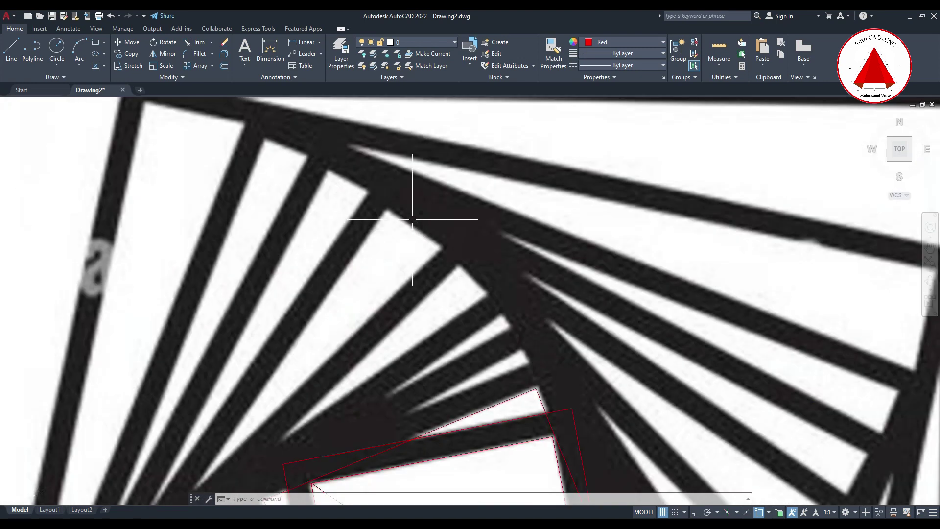
scroll(266, 136, down, 3)
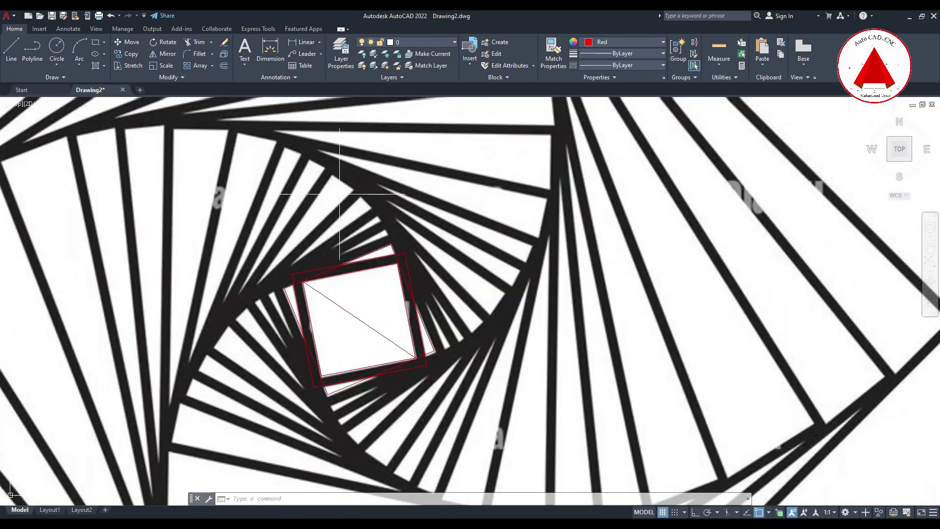
scroll(378, 242, up, 2)
scroll(405, 251, up, 2)
- Try an offset by picking two distance points, then erase the mistaken offset line
key(Escape)
key(Escape)
key(Return)
scroll(416, 274, up, 2)
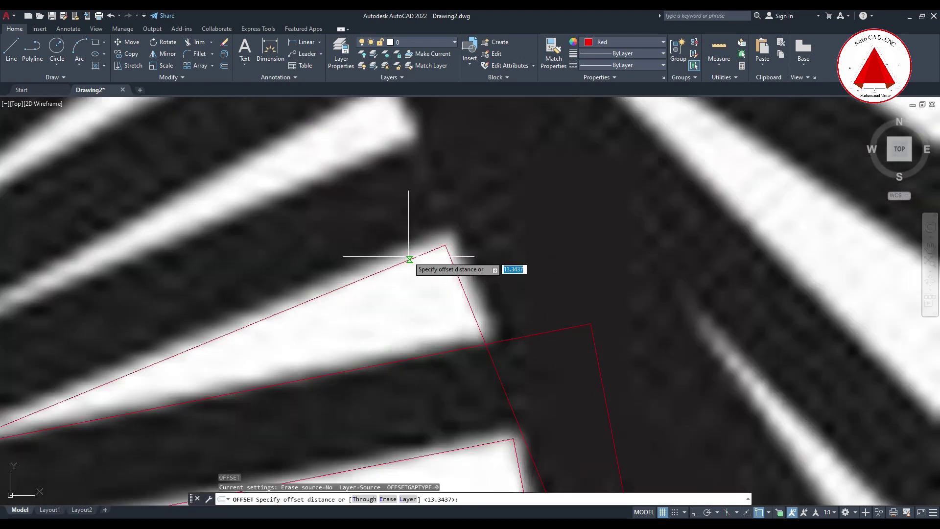
scroll(409, 258, up, 1)
click(410, 254)
click(401, 237)
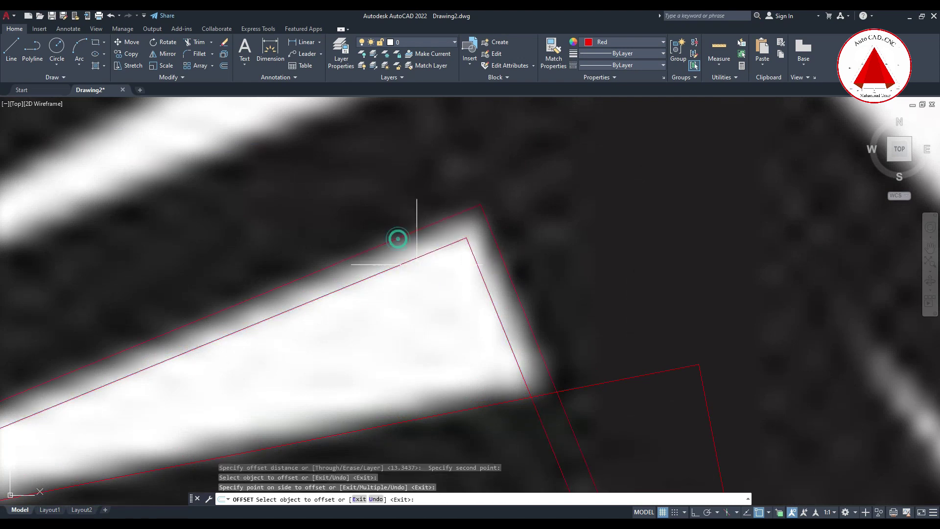
click(410, 254)
key(Escape)
text(e)
key(Return)
scroll(452, 225, down, 5)
middle_drag(452, 225, 468, 231)
scroll(468, 231, up, 2)
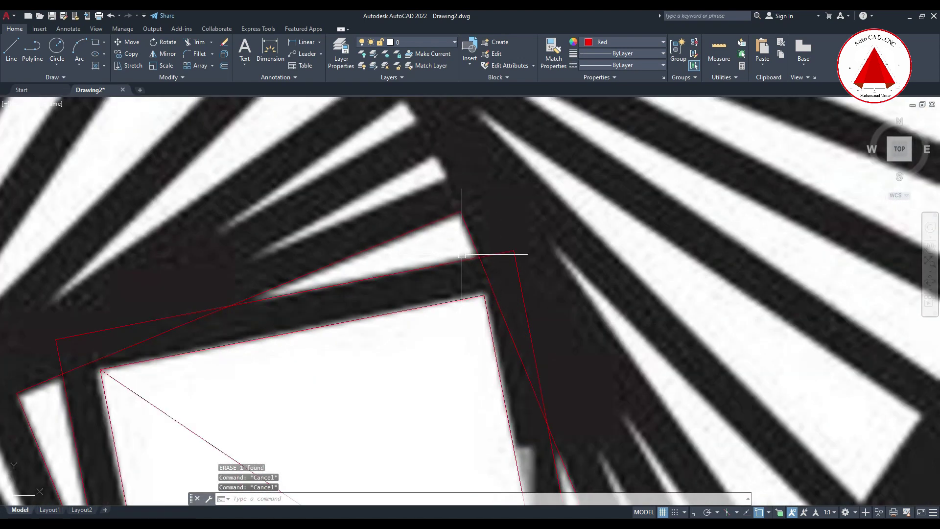
- Offset the rotated square outward by the band width and select the new outer outline
text(o)
key(Return)
click(452, 263)
click(459, 300)
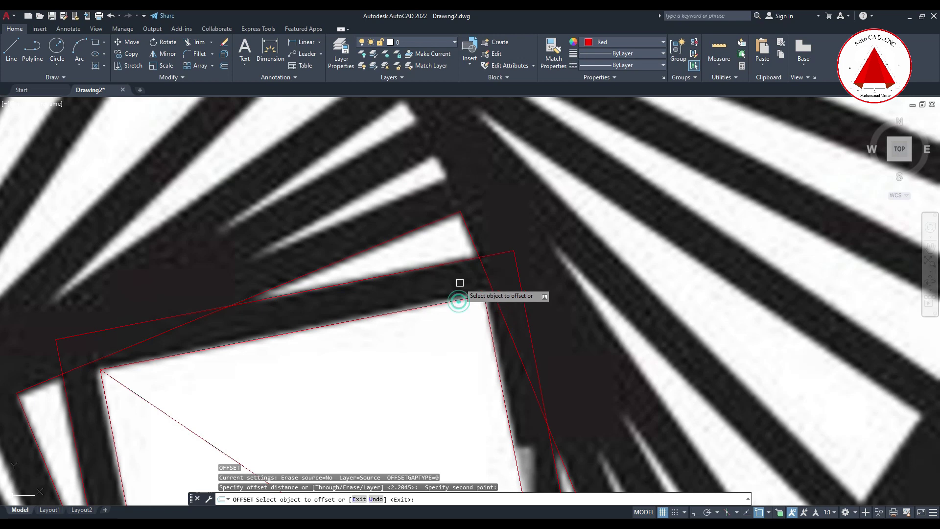
click(452, 260)
key(Escape)
key(Return)
key(Return)
click(441, 223)
scroll(447, 210, down, 5)
click(479, 212)
key(Escape)
scroll(509, 258, up, 4)
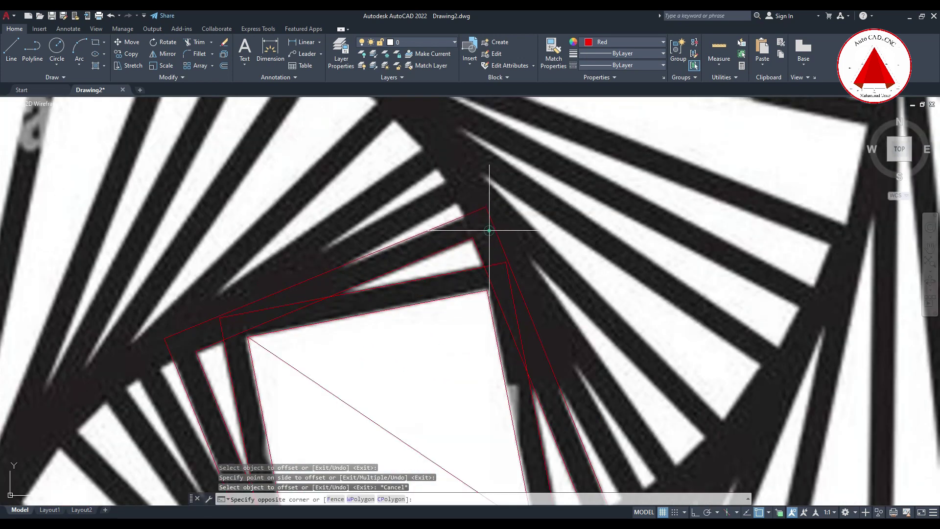
click(487, 208)
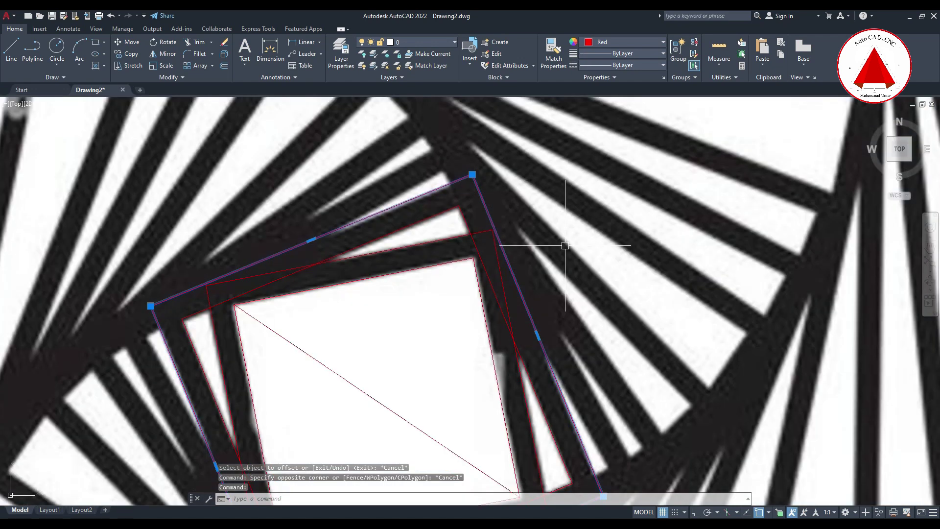
text(Ro)
- Start a Copy rotation of the outline about the square's middle, then cancel it
key(Return)
scroll(554, 247, down, 3)
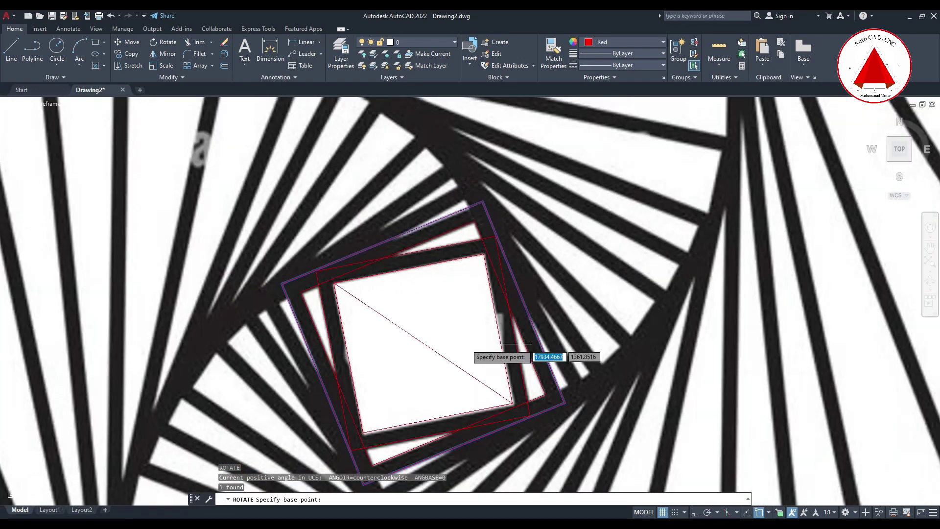
click(424, 346)
text(c)
key(Return)
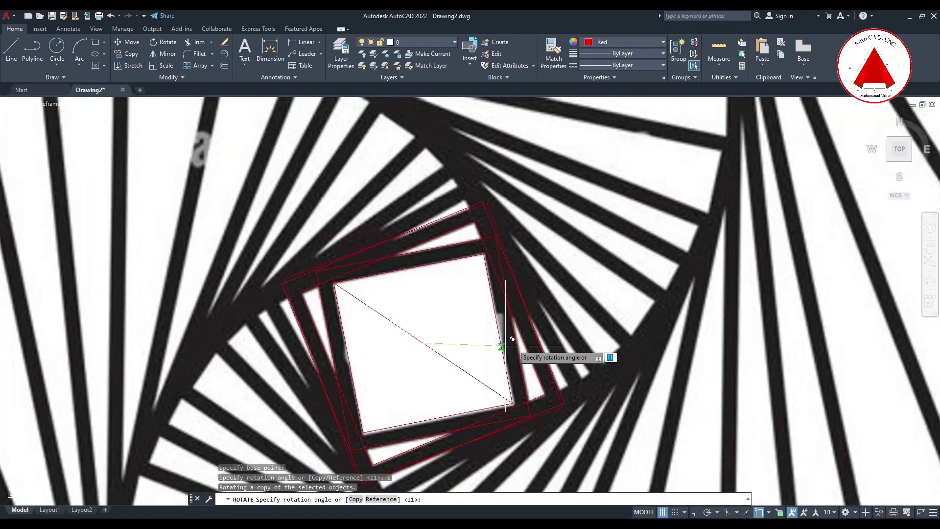
scroll(612, 342, up, 3)
middle_drag(649, 342, 671, 350)
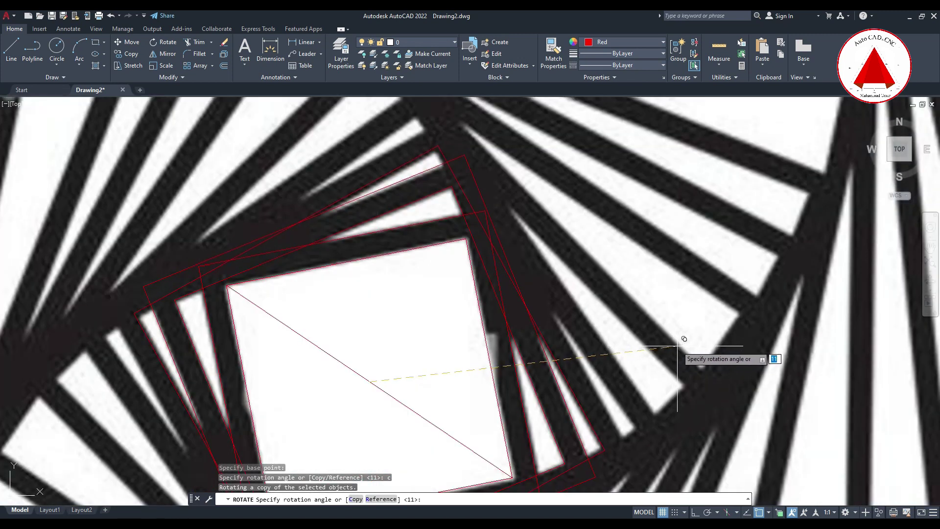
key(Escape)
key(Escape)
- Begin an offset with a two-point distance, then cancel the stray attempt
scroll(457, 210, up, 3)
scroll(446, 242, up, 2)
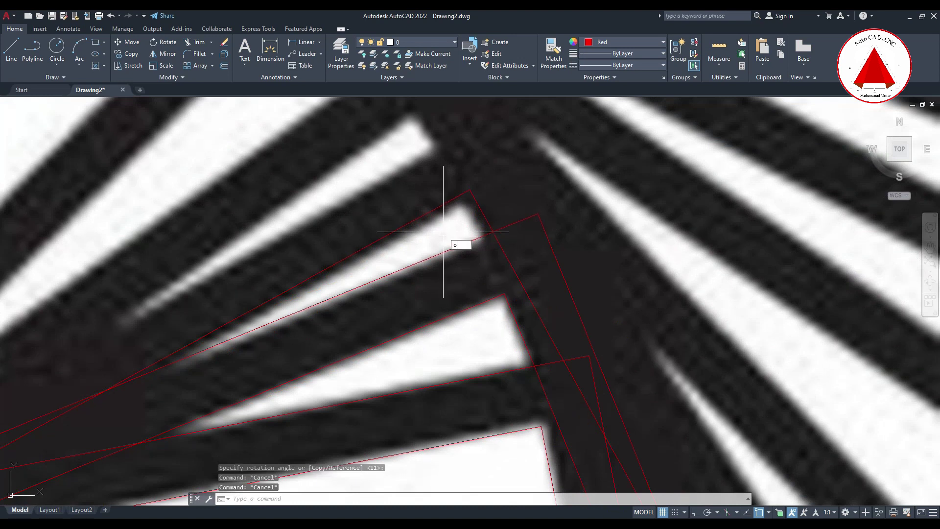
key(Return)
scroll(443, 231, up, 1)
click(433, 210)
click(434, 222)
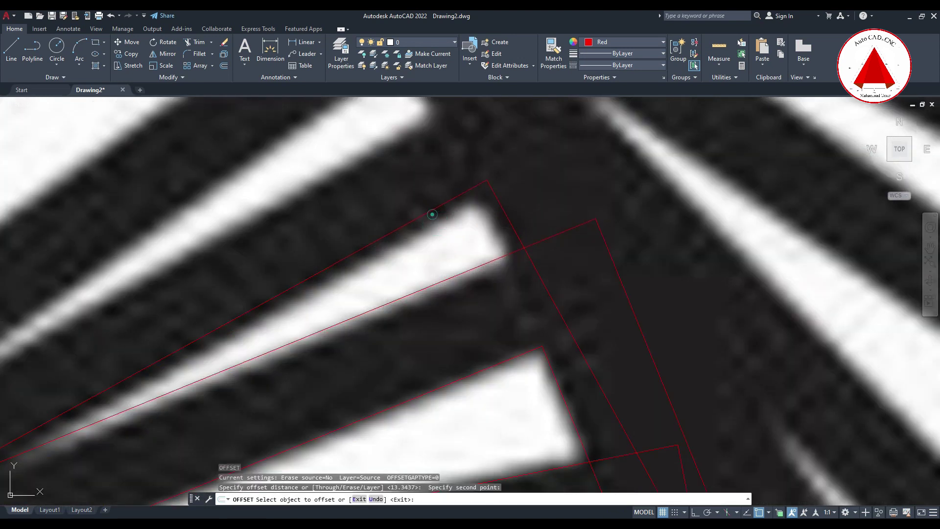
key(Escape)
scroll(454, 255, down, 3)
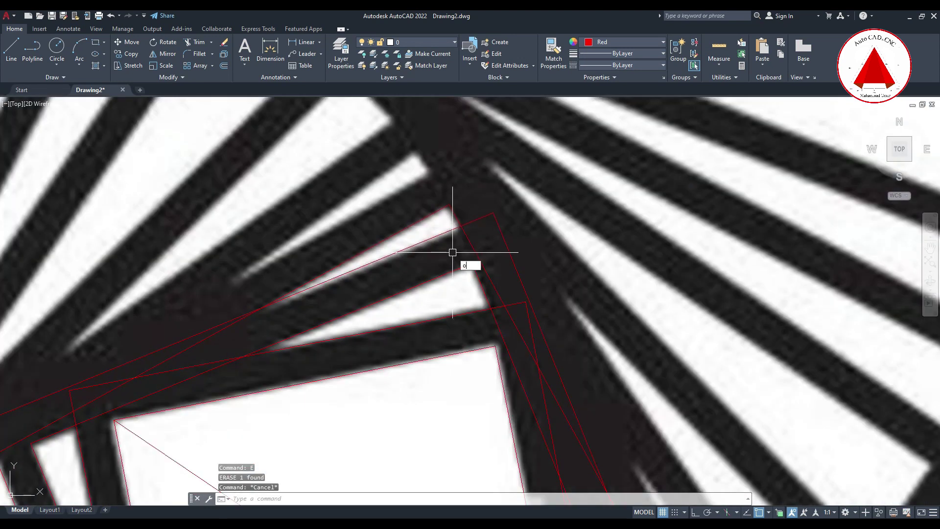
- Offset a red square outline inward by a two-point distance
key(Return)
scroll(453, 253, up, 1)
click(431, 227)
click(450, 283)
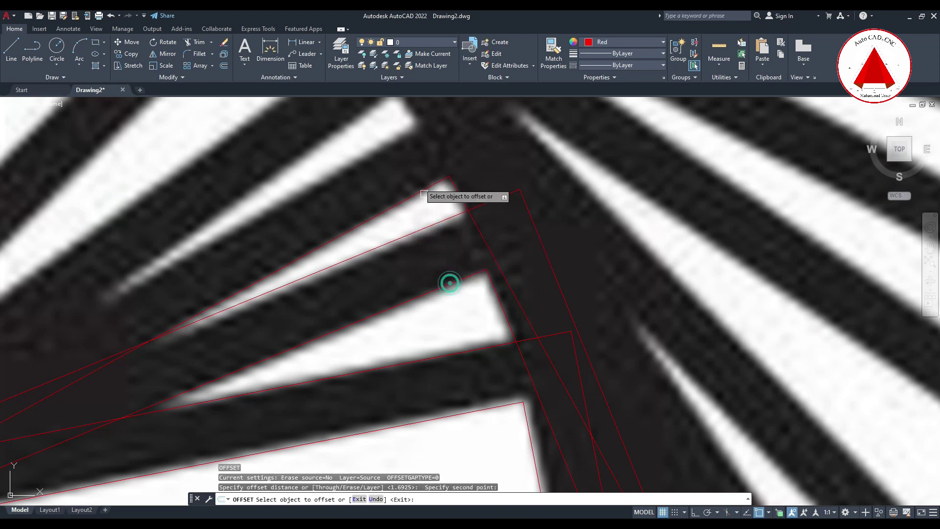
click(422, 202)
scroll(419, 204, down, 4)
key(Escape)
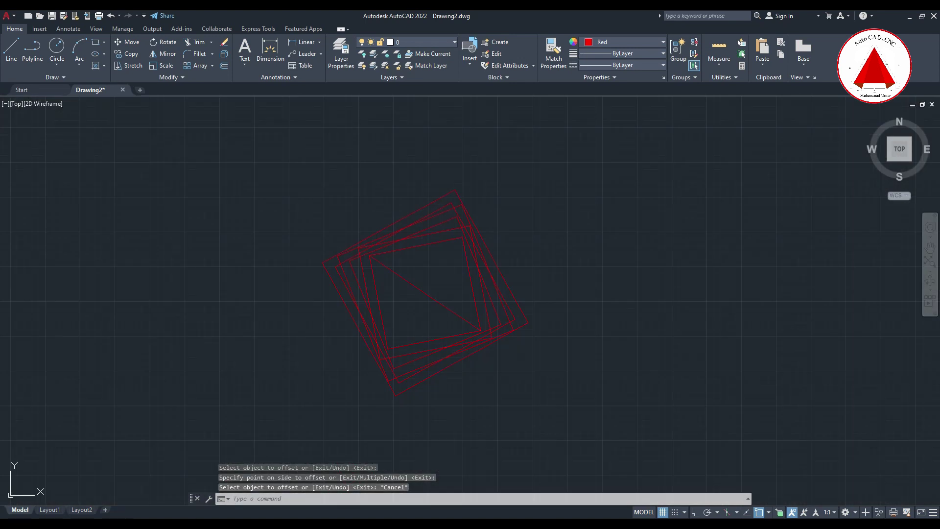
key(Escape)
key(Escape)
scroll(446, 196, up, 2)
- Rotate a copy of the selected square 7° about its centre
click(451, 193)
scroll(445, 192, up, 2)
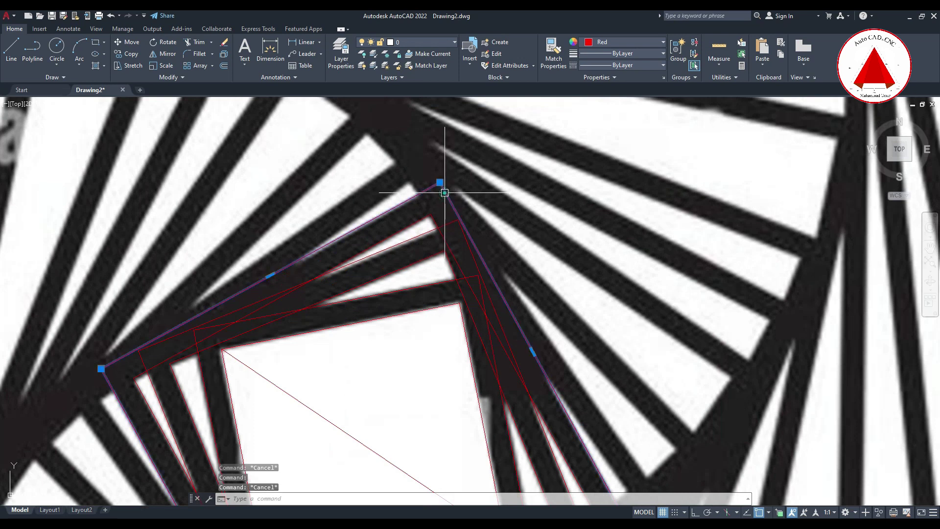
scroll(445, 193, down, 2)
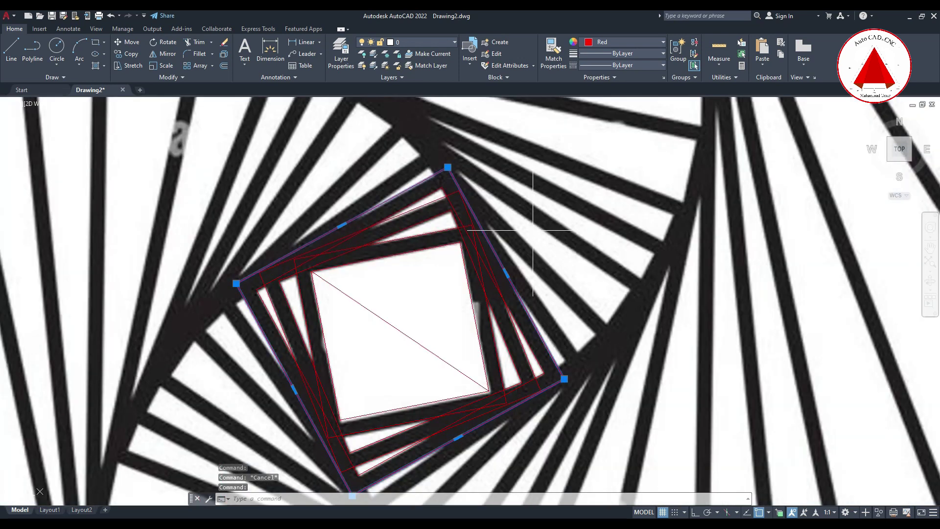
text(ro)
key(Return)
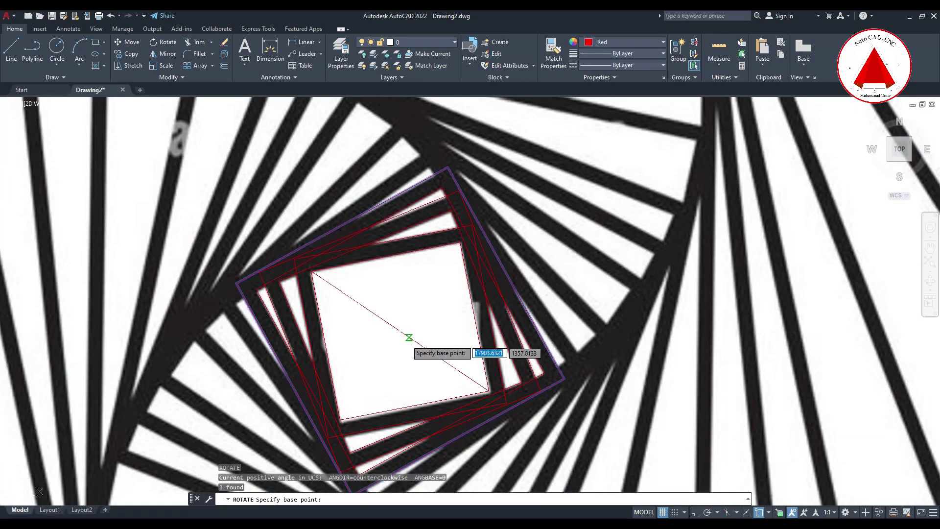
click(400, 330)
scroll(624, 256, up, 2)
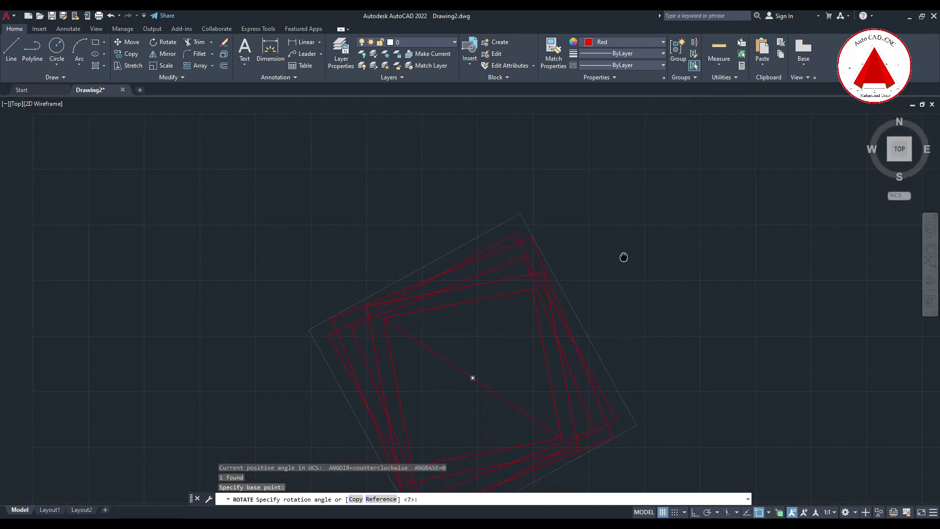
text(c)
key(Return)
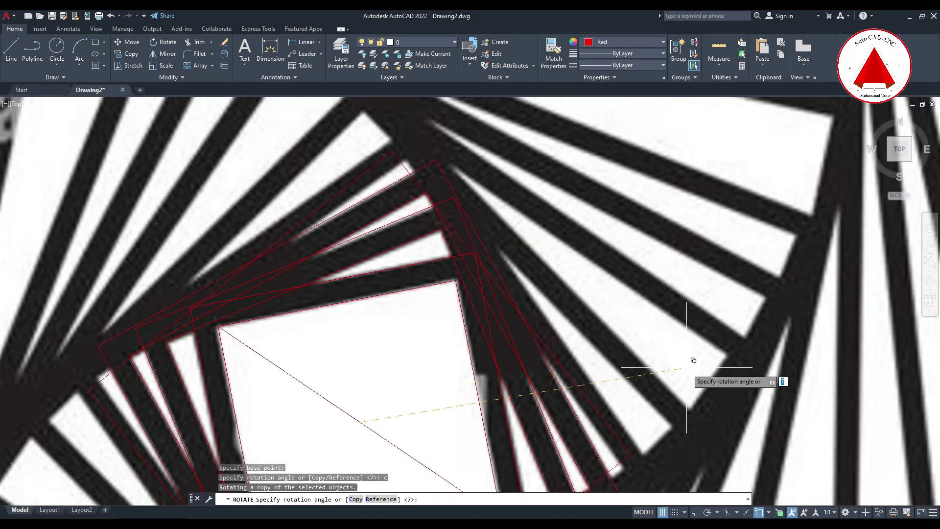
key(Return)
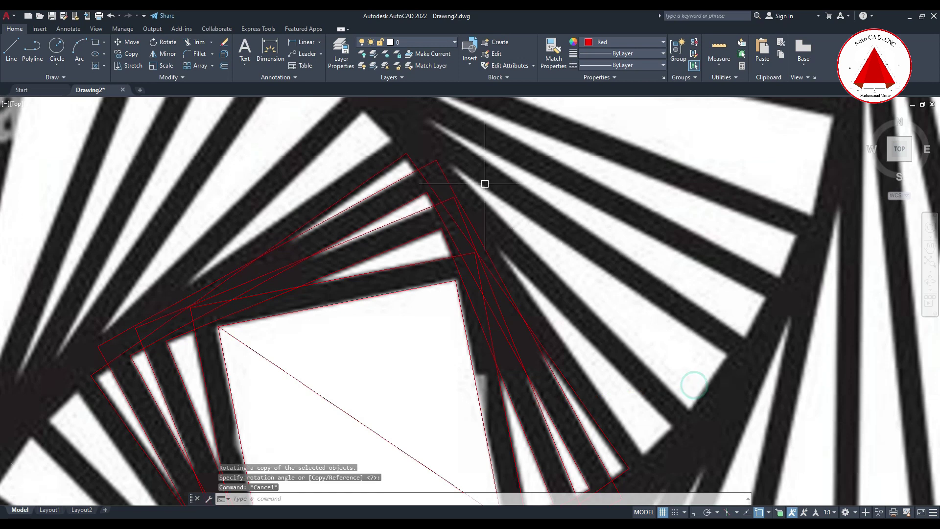
scroll(399, 161, up, 3)
- Offset the new square outline inward using a two-point distance
text(o)
key(Return)
click(346, 164)
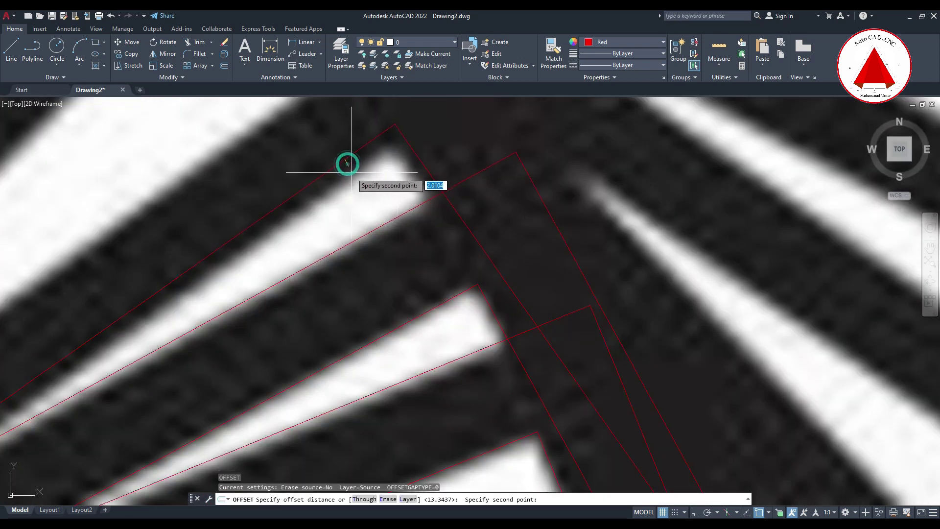
click(346, 151)
click(360, 180)
key(Escape)
- Erase the unwanted stray offset line
click(374, 142)
text(e)
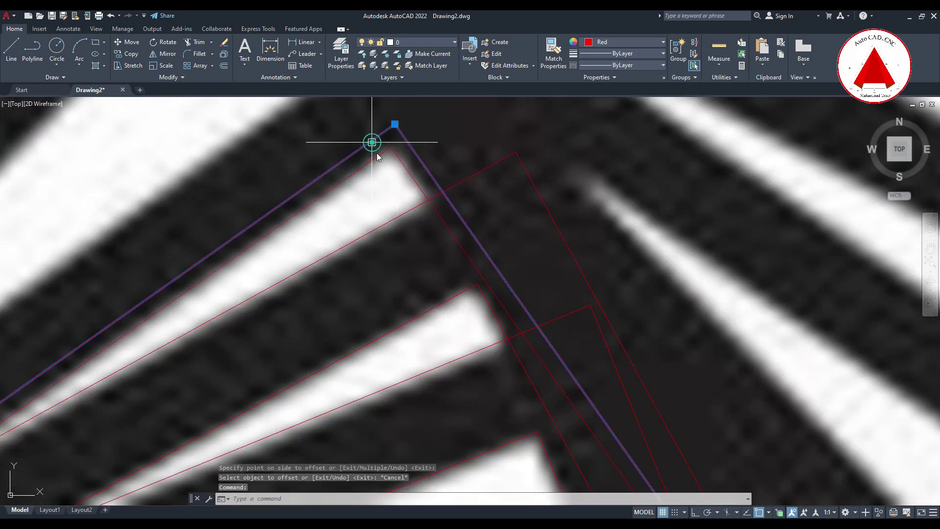
key(Return)
key(Escape)
scroll(408, 151, down, 3)
scroll(400, 151, down, 6)
scroll(395, 163, up, 5)
key(Escape)
- Offset another square outline inward by a two-point distance
text(o)
key(Return)
scroll(457, 222, up, 2)
click(473, 252)
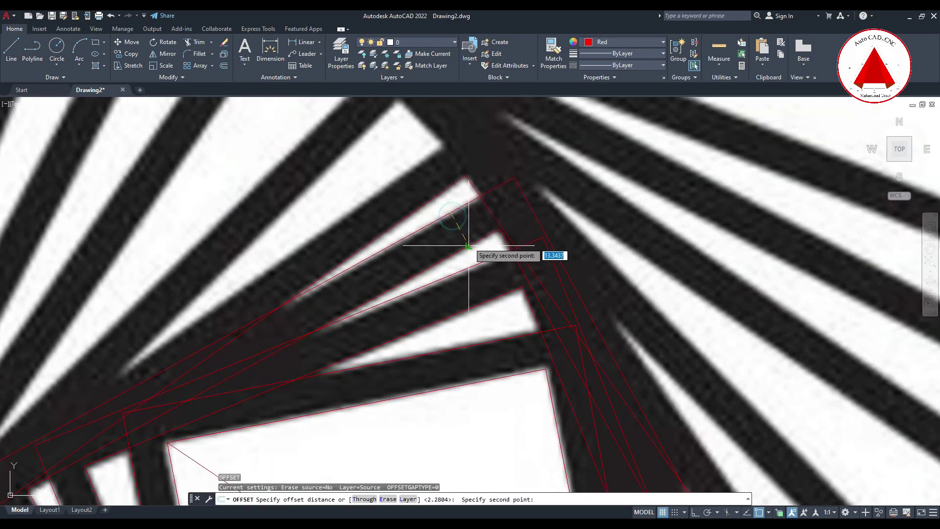
click(456, 230)
click(411, 182)
key(Escape)
scroll(411, 182, down, 3)
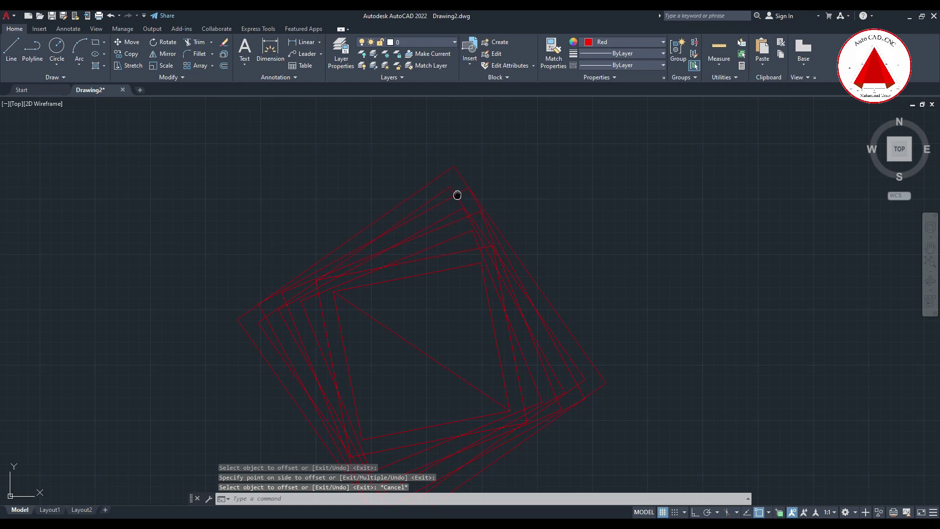
scroll(517, 233, down, 3)
scroll(480, 180, up, 2)
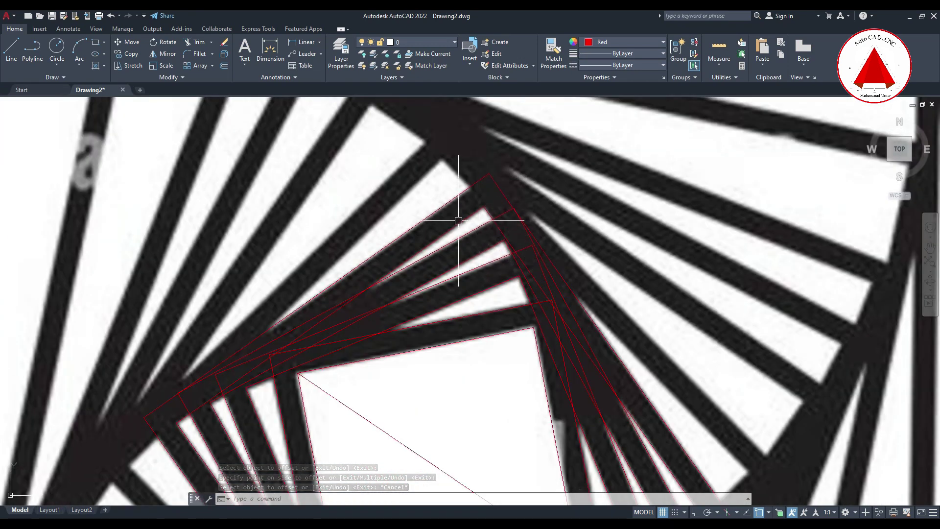
key(Escape)
key(Escape)
- Window-select the inner square and add its diagonal to the selection
click(488, 222)
click(480, 273)
click(395, 401)
- Copy the inner square and its diagonal to a second point
scroll(470, 360, down, 4)
middle_drag(470, 361, 533, 287)
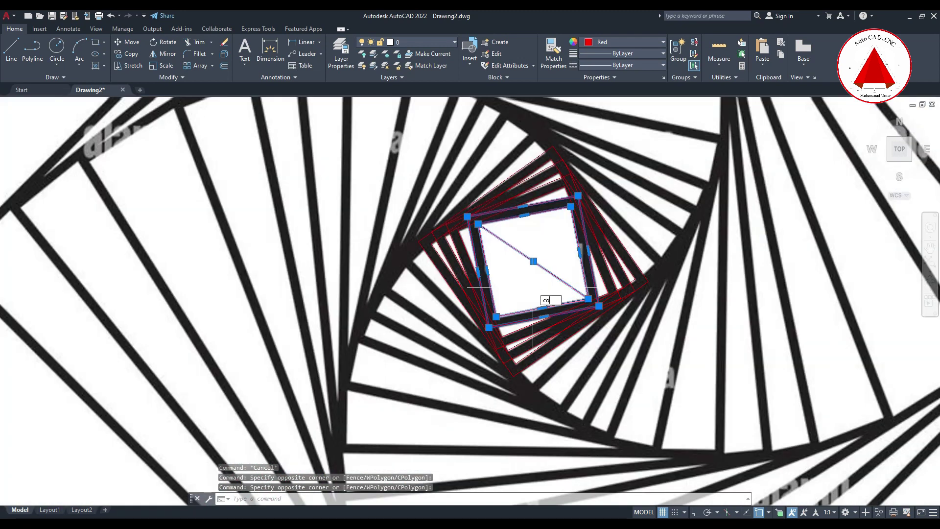
key(Return)
click(533, 261)
scroll(539, 274, down, 5)
scroll(583, 274, down, 3)
scroll(421, 260, up, 3)
click(427, 254)
key(Escape)
scroll(428, 250, up, 5)
key(Escape)
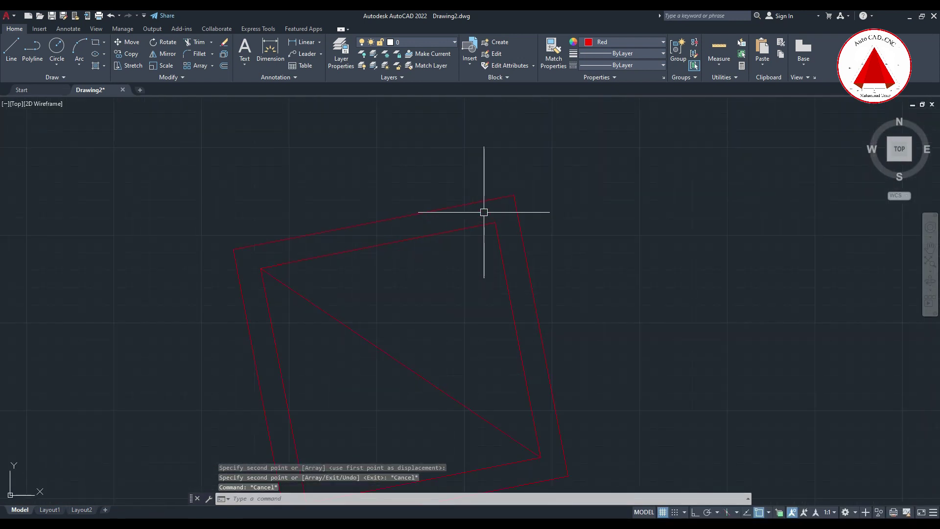
scroll(483, 210, up, 2)
- Rotate a copy of the outer square 12° about its centre
middle_drag(457, 289, 467, 285)
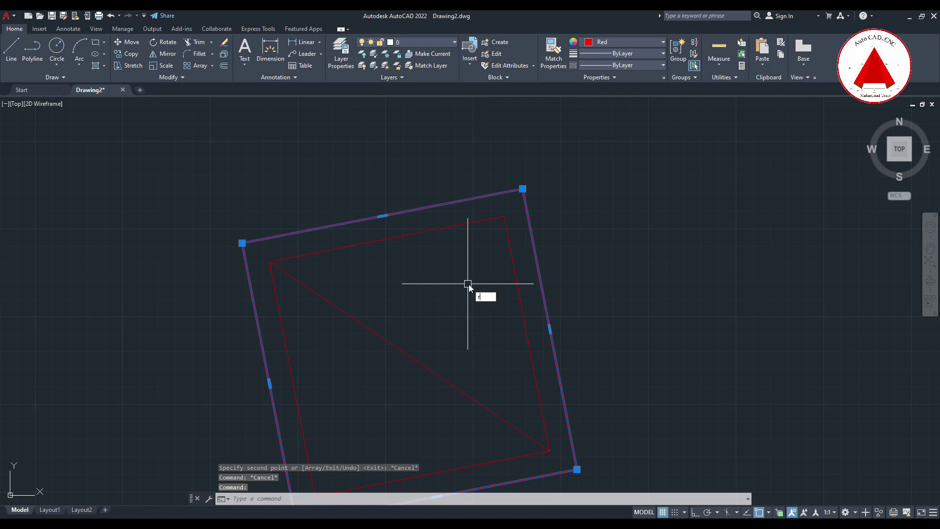
key(Return)
scroll(446, 314, down, 2)
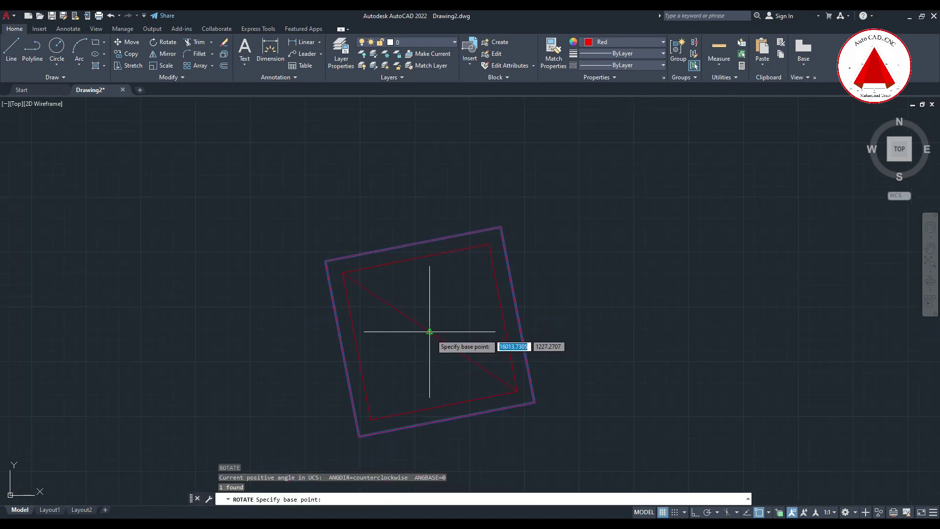
click(430, 332)
text(c)
key(Return)
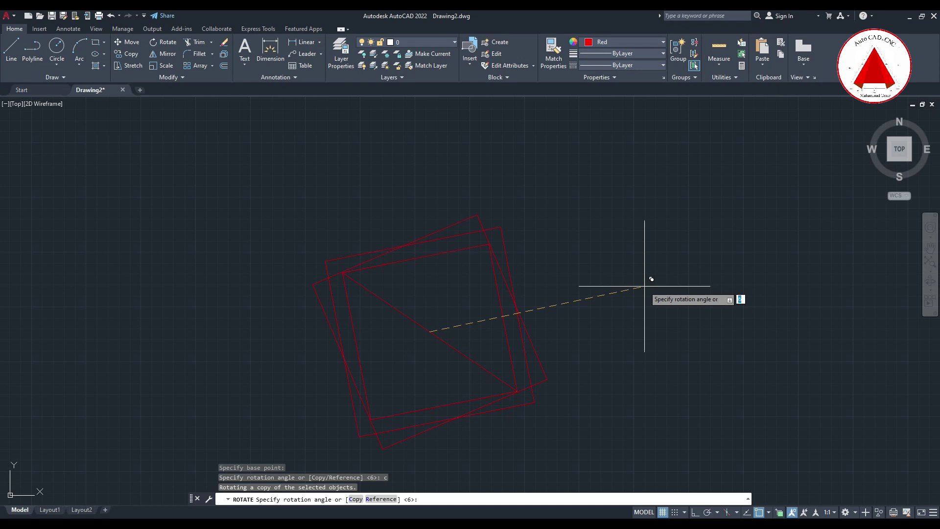
key(Return)
key(Escape)
scroll(462, 201, up, 2)
click(463, 199)
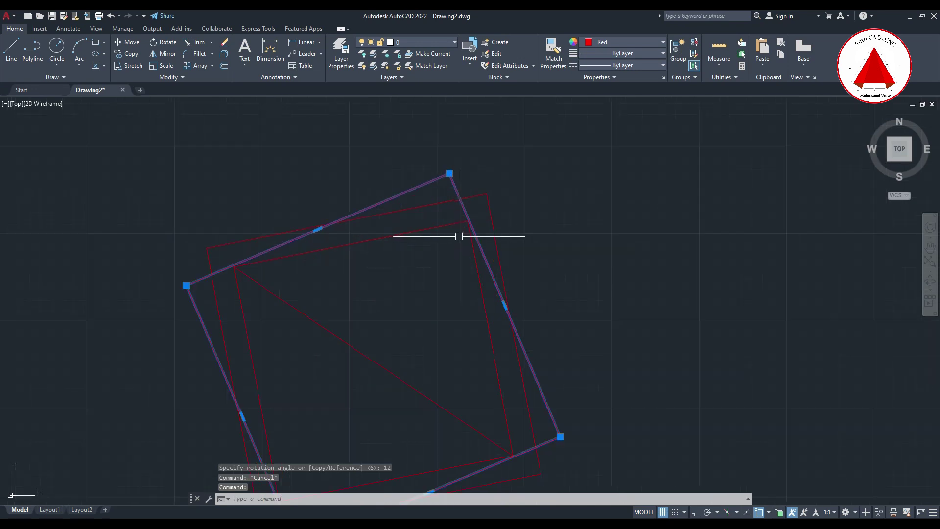
key(Escape)
- Offset the square outline outward by a distance picked with two points
mouse_move(458, 235)
middle_down()
mouse_move(466, 290)
mouse_move(462, 228)
middle_up()
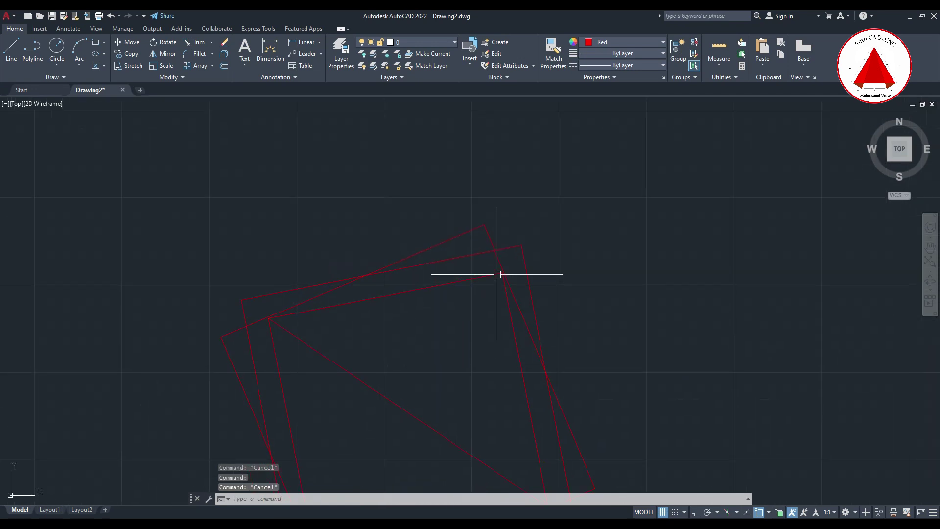
click(487, 233)
key(Escape)
text(o)
key(Return)
click(407, 412)
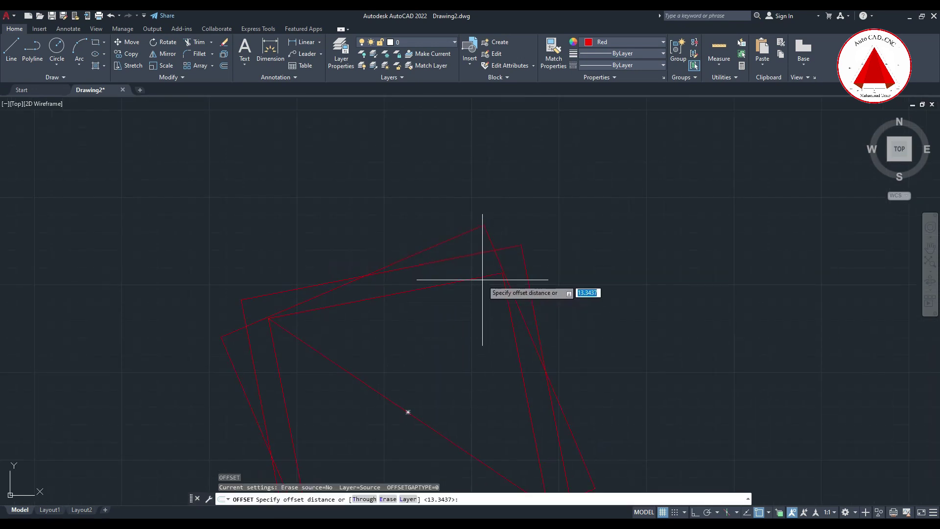
scroll(475, 279, down, 2)
click(470, 254)
click(431, 216)
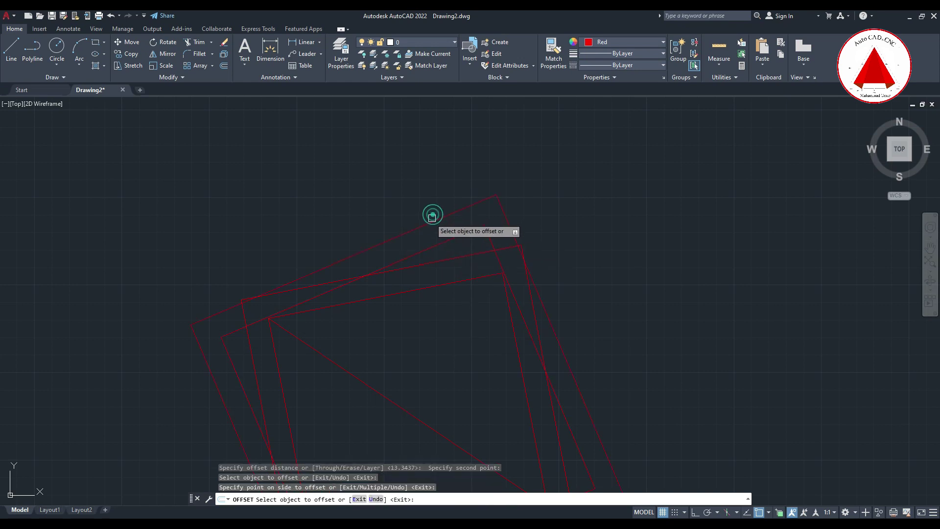
key(Escape)
key(Escape)
- Rotate a copy of the new outer square 12° about the pattern centre
key(Escape)
click(426, 223)
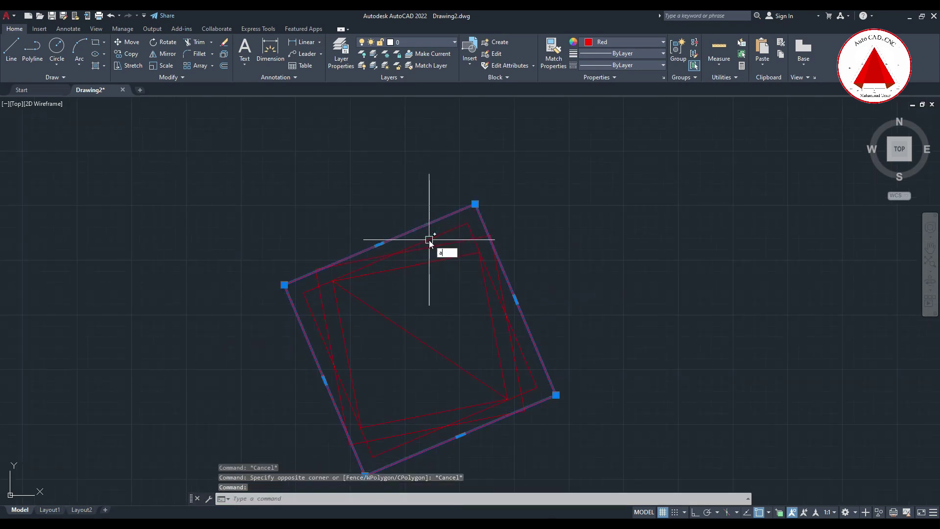
key(Escape)
text(ro)
key(Return)
click(431, 225)
key(Return)
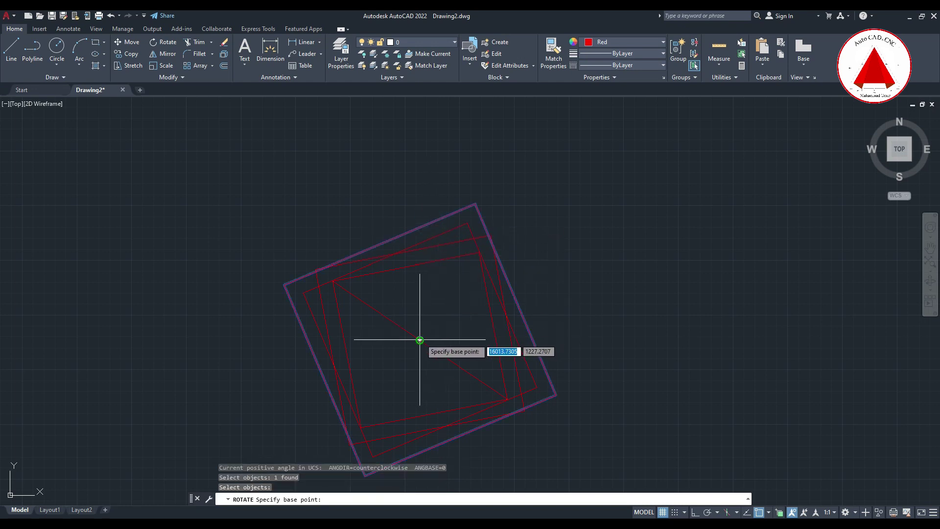
click(420, 340)
key(Return)
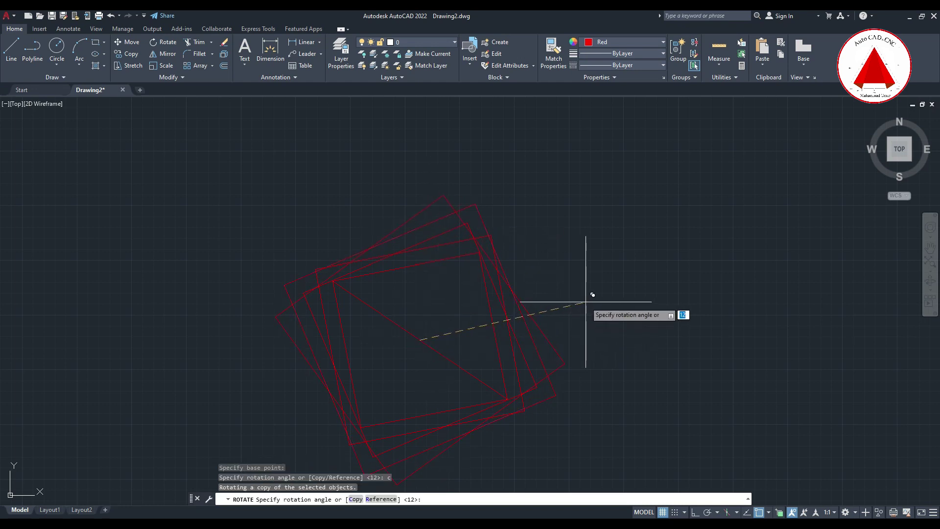
key(Return)
- Offset the outermost square outward again by a two-point distance
text(o)
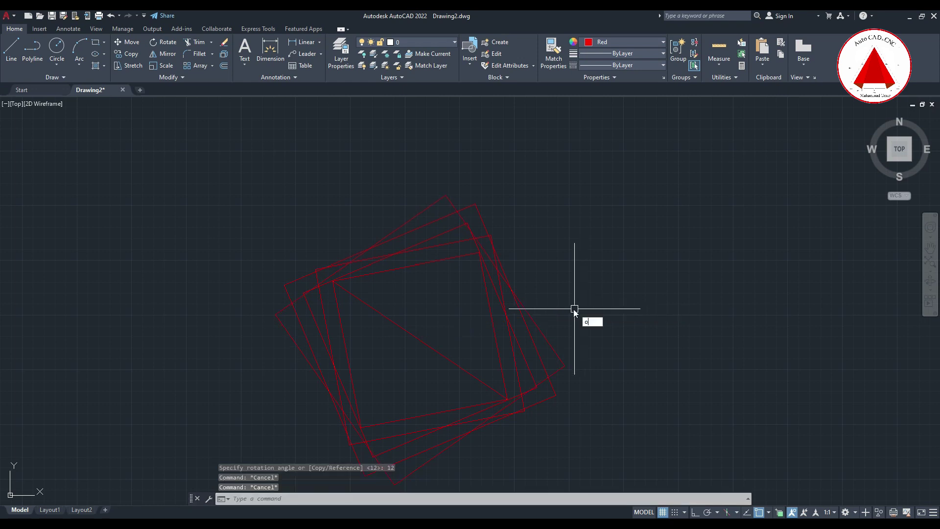
key(Return)
scroll(466, 266, up, 1)
scroll(427, 223, up, 1)
click(427, 223)
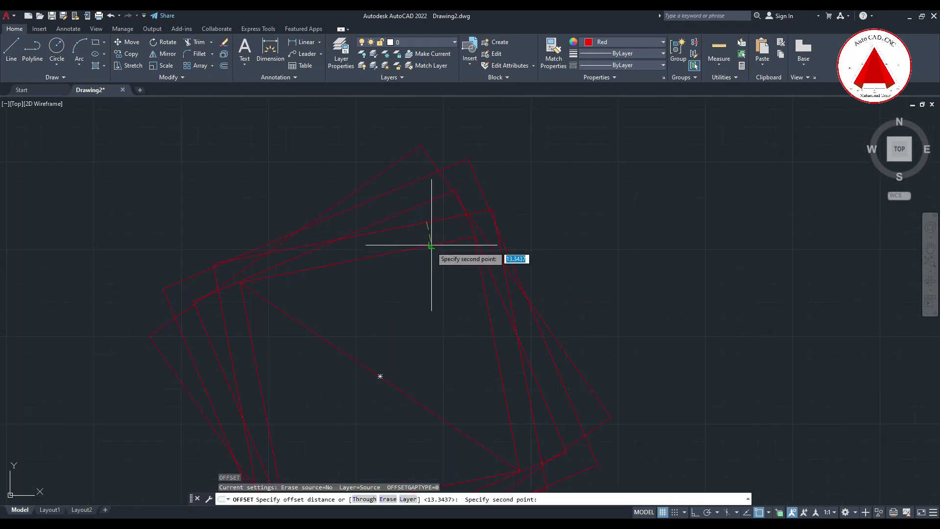
click(432, 245)
click(387, 155)
key(Escape)
scroll(412, 192, down, 3)
scroll(441, 211, up, 2)
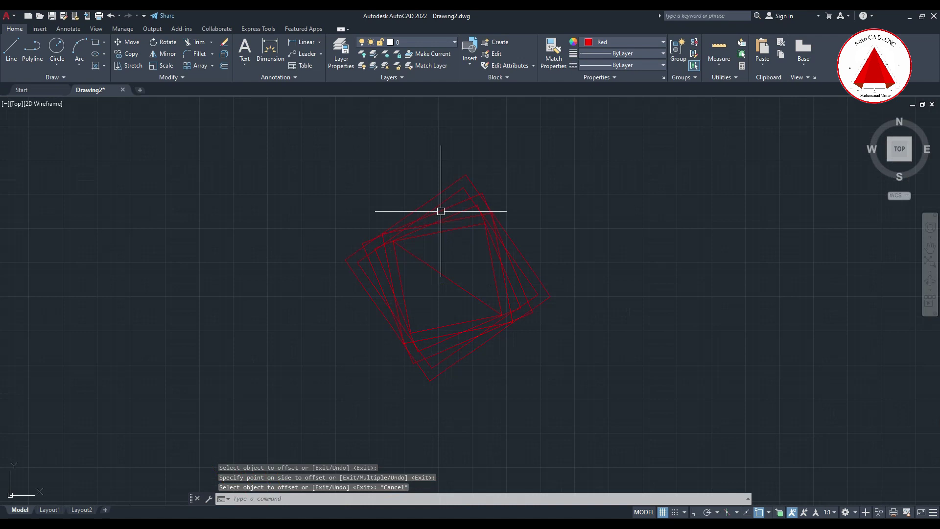
middle_drag(454, 212, 437, 224)
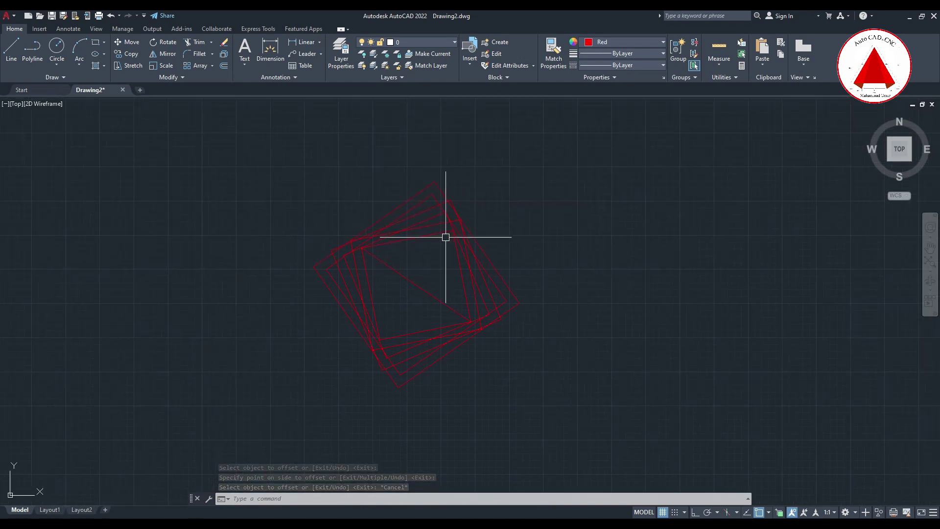
scroll(445, 225, up, 3)
key(Escape)
- Add a 12°-turned copy of the outer square pivoting on the pattern centre
click(427, 222)
middle_drag(459, 311, 456, 279)
text(o)
key(Return)
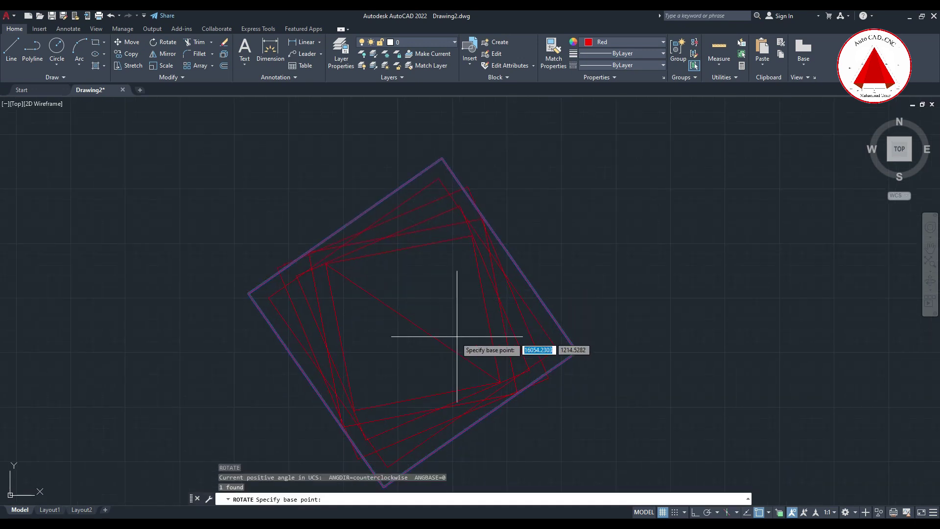
click(412, 322)
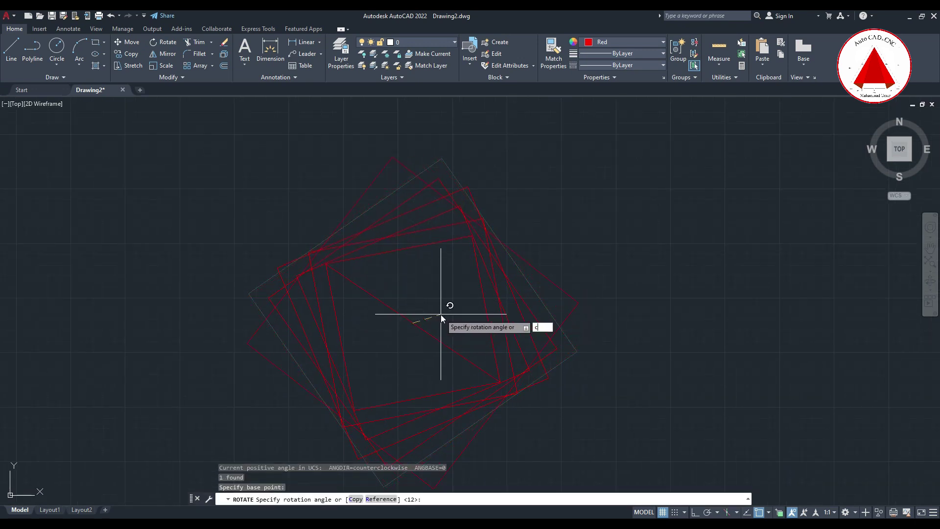
key(Return)
key(Return)
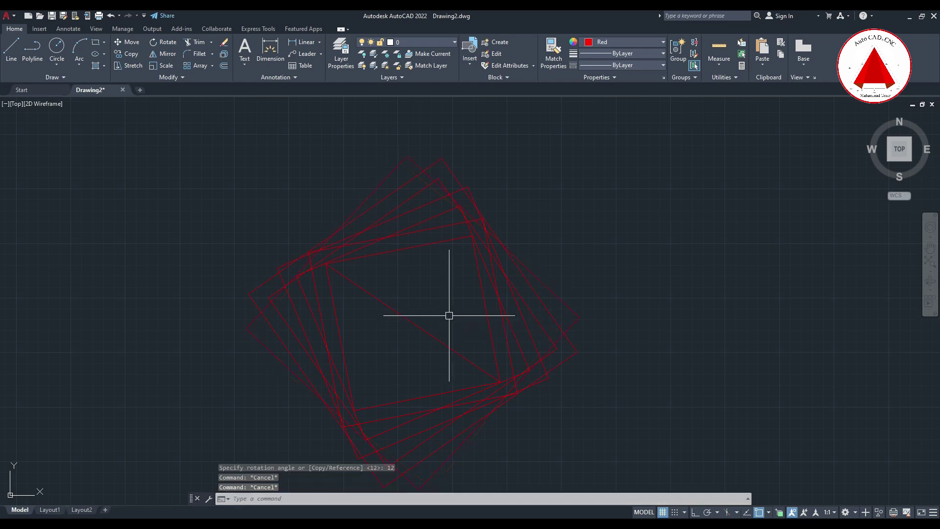
text(o)
key(Return)
- Offset a larger square outside the whole pattern
click(422, 190)
click(413, 174)
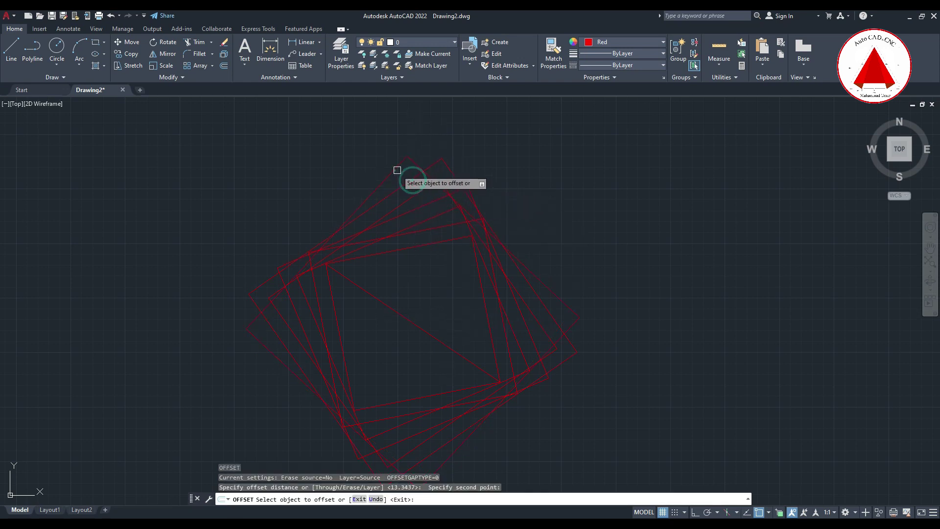
click(357, 162)
key(Escape)
click(388, 154)
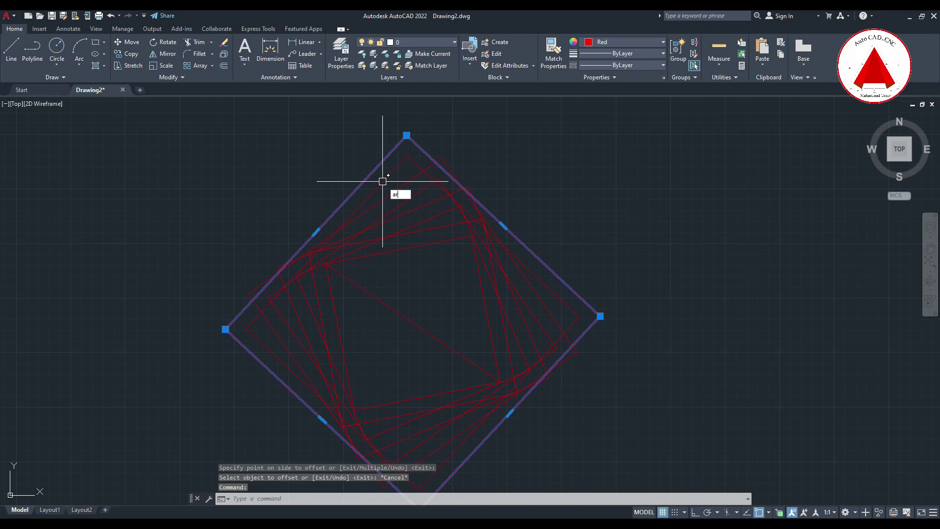
key(Escape)
- Turn the new outer square 12° about the pattern centre
text(ro)
key(Return)
click(378, 165)
key(Return)
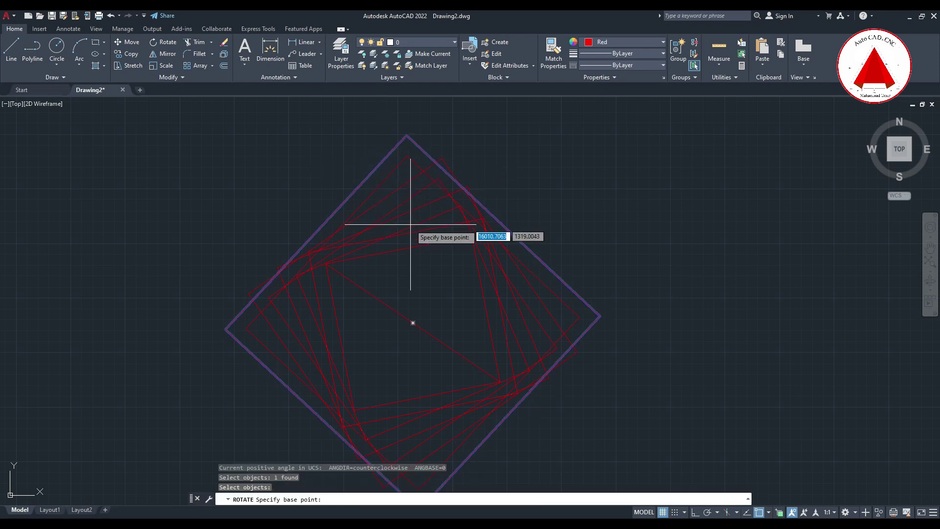
click(412, 323)
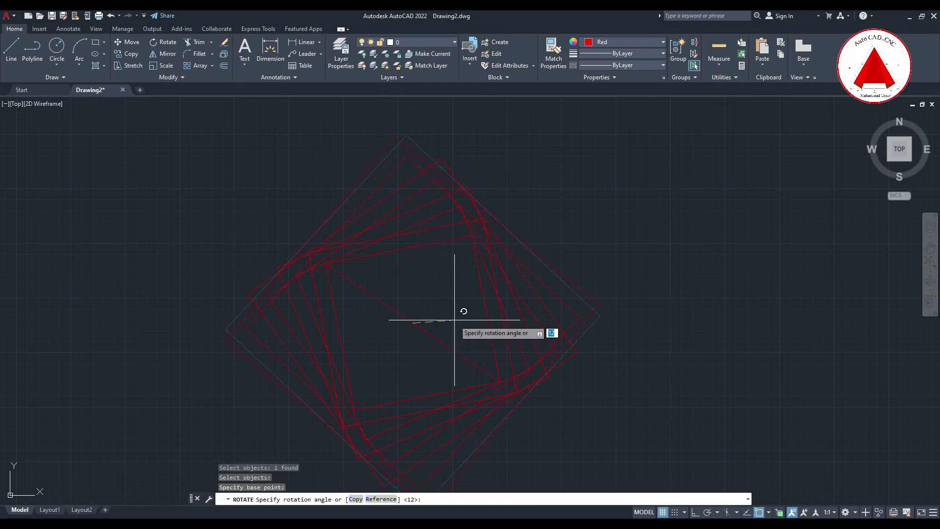
text(12)
key(Return)
key(Escape)
key(Escape)
click(388, 168)
middle_drag(368, 163, 400, 168)
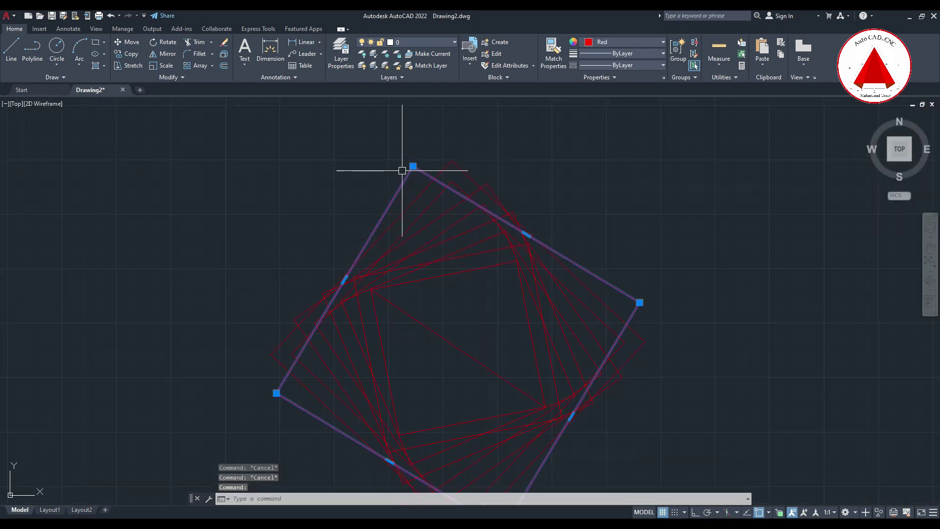
- Start an offset, abandon it, and select the outer square
key(Escape)
text(o)
key(Return)
scroll(431, 216, up, 3)
click(411, 196)
click(374, 168)
key(Escape)
scroll(379, 157, down, 2)
click(374, 139)
key(Escape)
click(371, 152)
key(Escape)
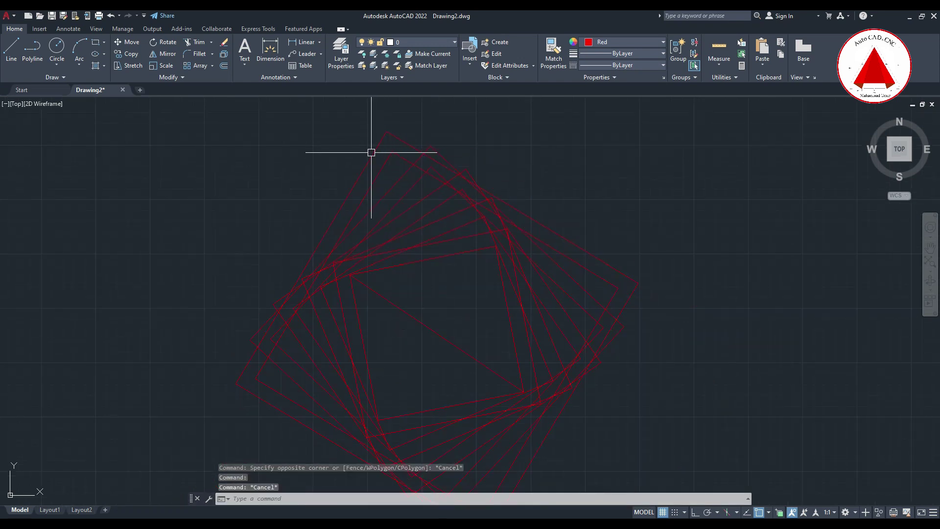
- Rotate a copy of the outer square 12° about the pattern centre
key(Return)
click(373, 153)
key(Return)
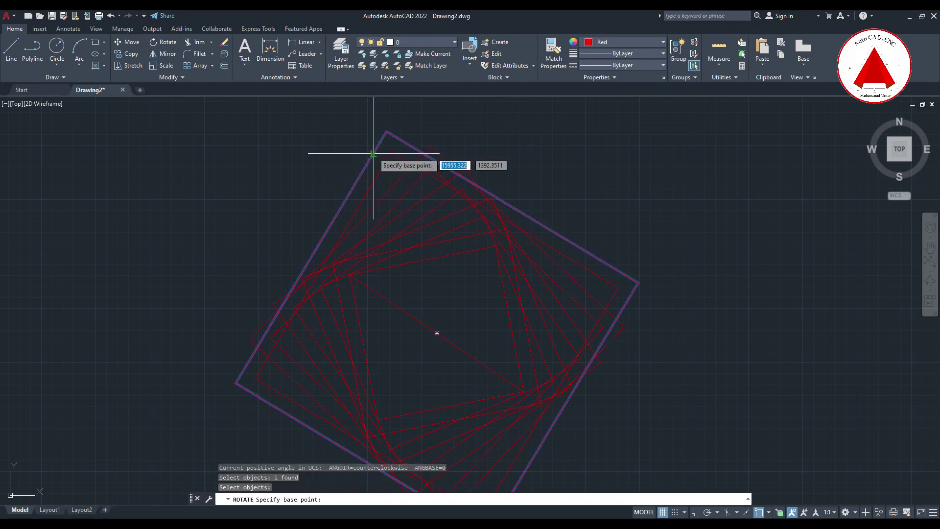
click(440, 332)
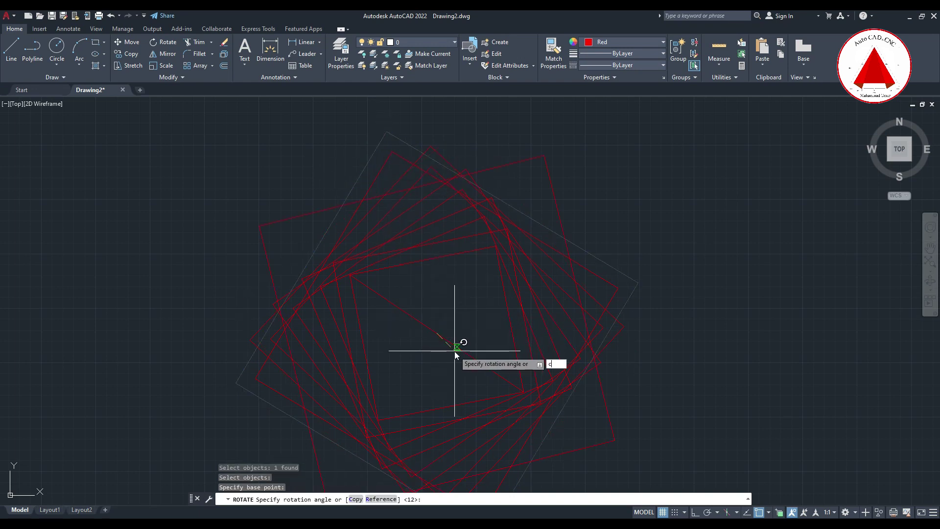
key(Return)
key(Return)
key(Escape)
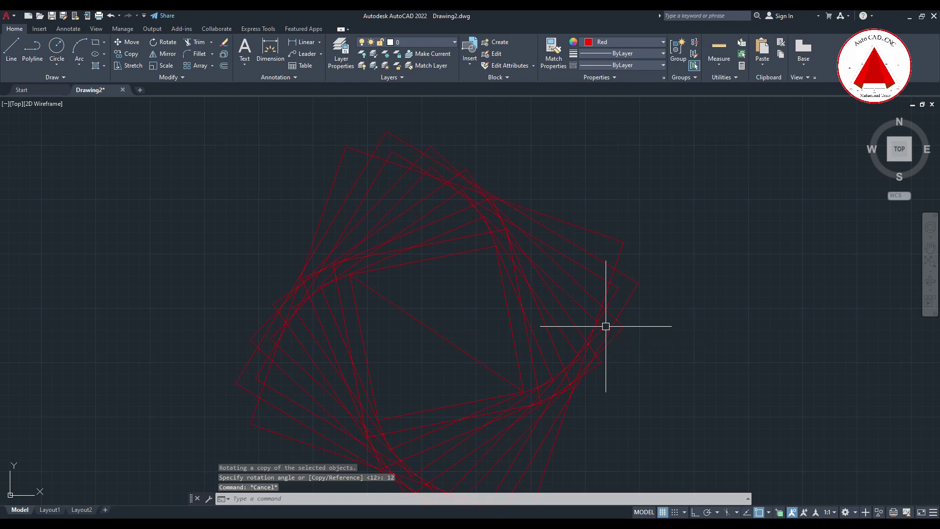
scroll(468, 228, up, 2)
click(416, 176)
key(Escape)
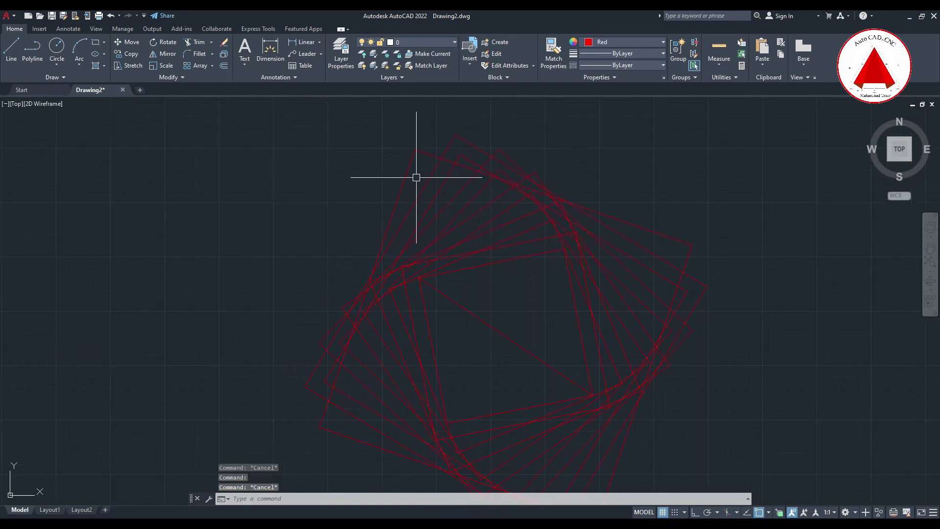
- Try another offset, cancel it, and select the outermost rotated square
text(o)
key(Return)
scroll(424, 186, up, 2)
click(429, 192)
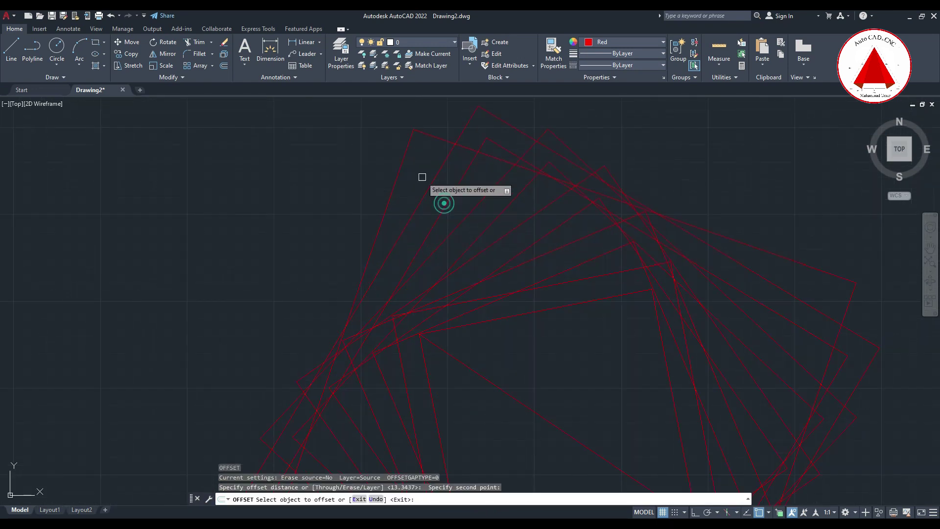
click(401, 165)
key(Escape)
scroll(377, 162, down, 3)
click(387, 151)
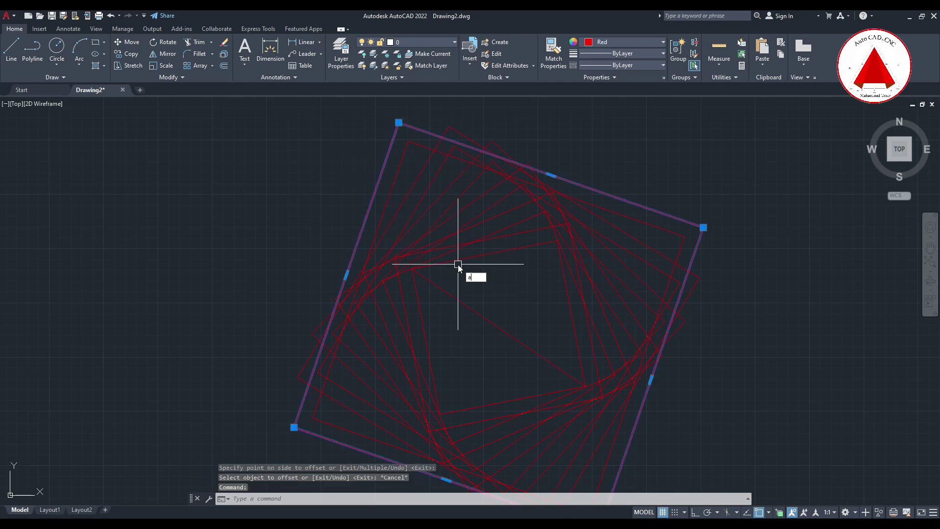
- Try a polar array of the square around the pattern centre, then undo it
text(r)
key(Return)
click(494, 310)
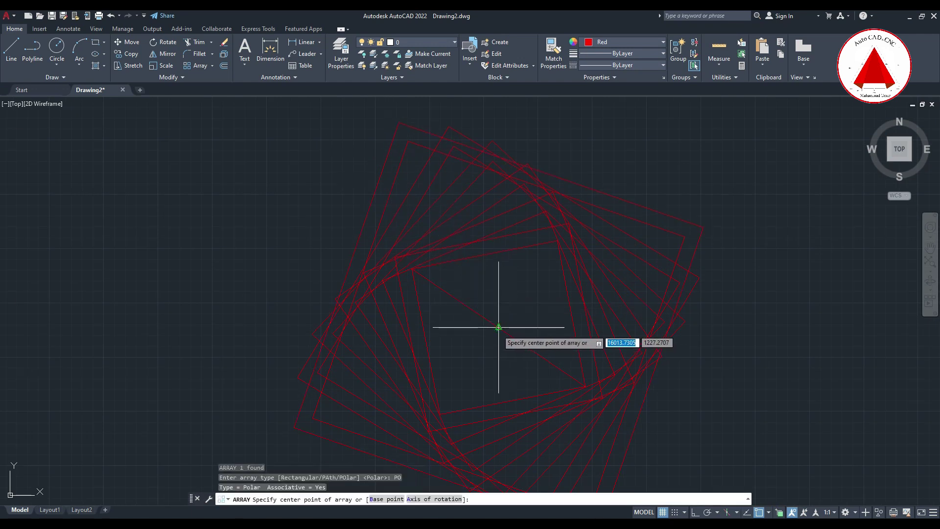
click(498, 328)
key(Return)
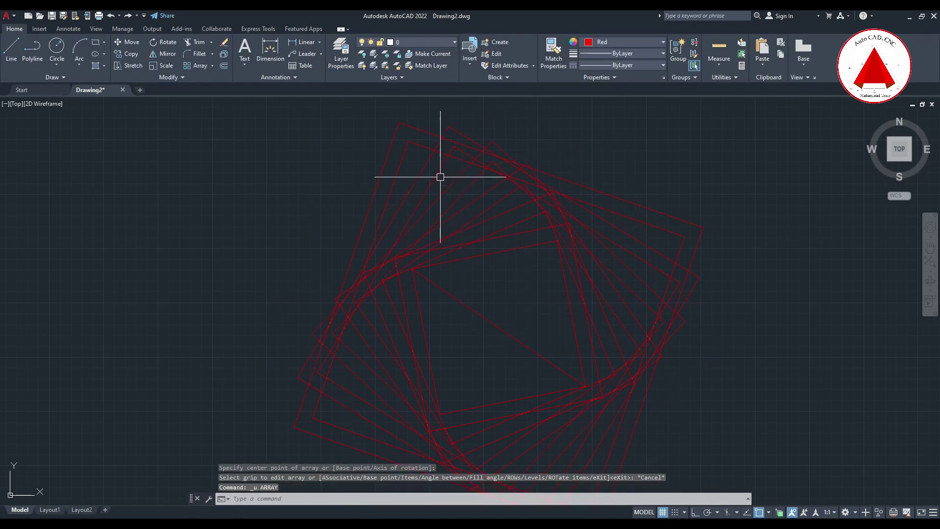
key(ctrl+z)
- Add one more copy of the outermost square turned 12° about the centre
text(o)
key(Return)
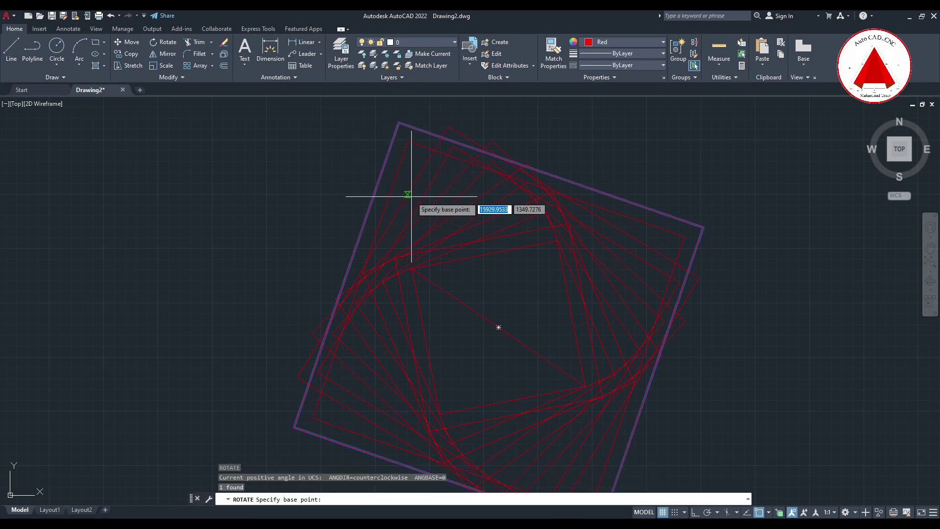
click(498, 327)
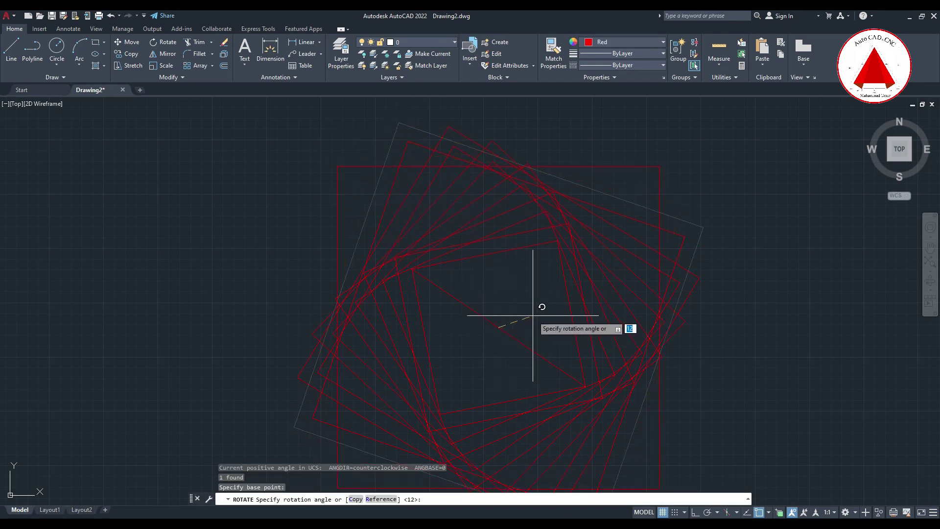
text(c)
key(Return)
key(Return)
key(Escape)
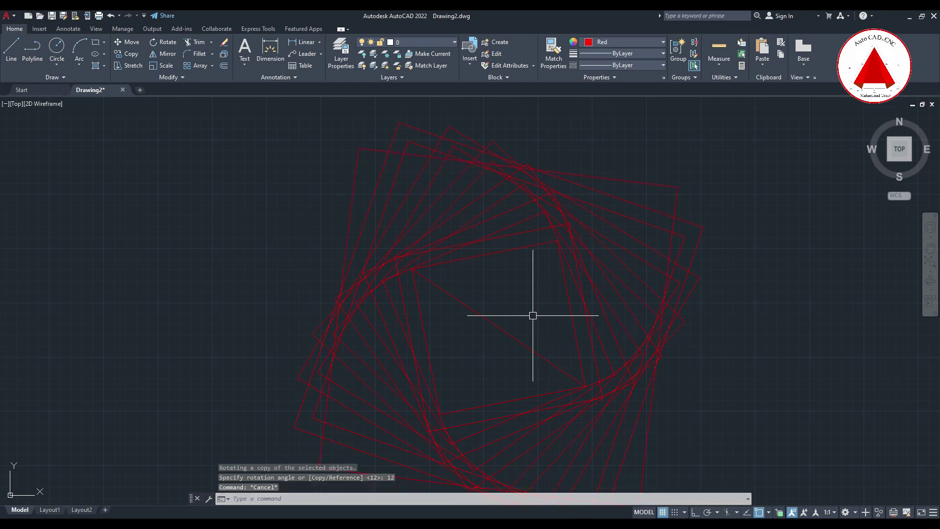
scroll(496, 235, up, 2)
scroll(496, 235, up, 2)
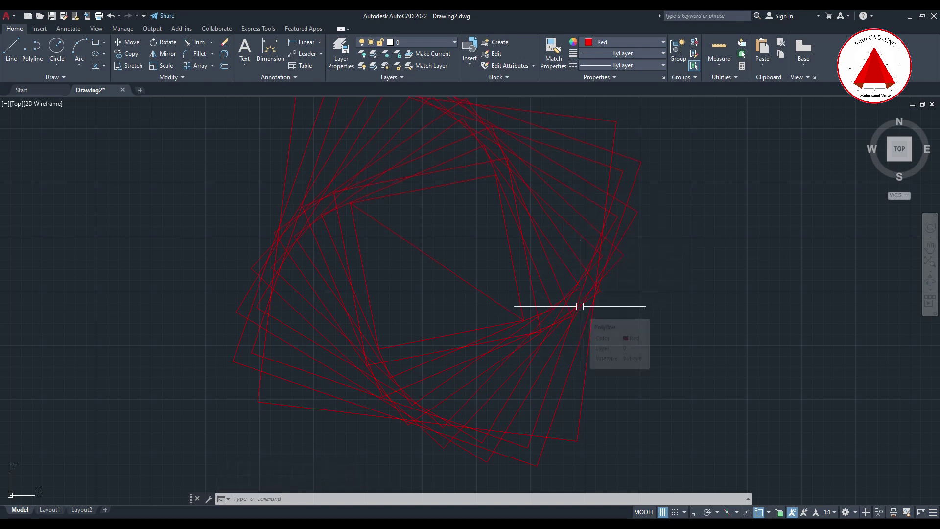
scroll(579, 306, down, 2)
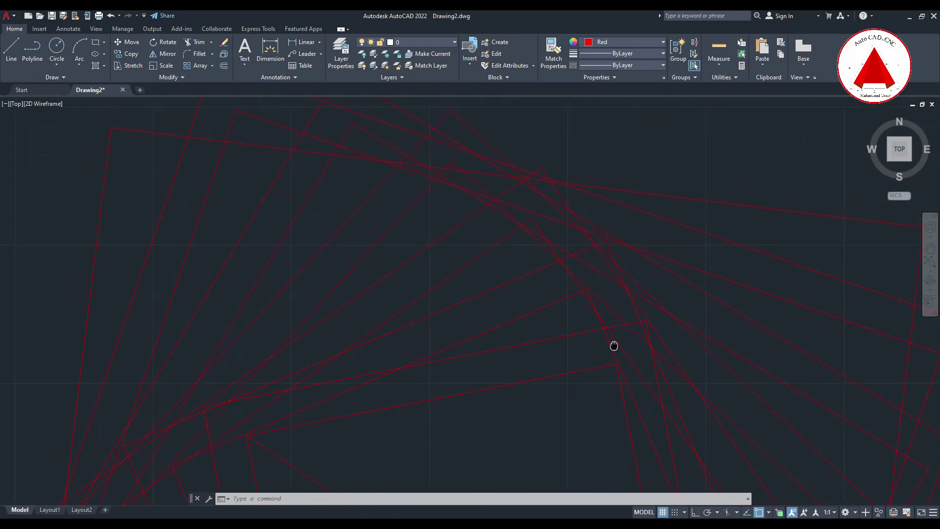
key(Escape)
scroll(607, 327, down, 3)
text(o)
key(Return)
click(342, 235)
click(365, 245)
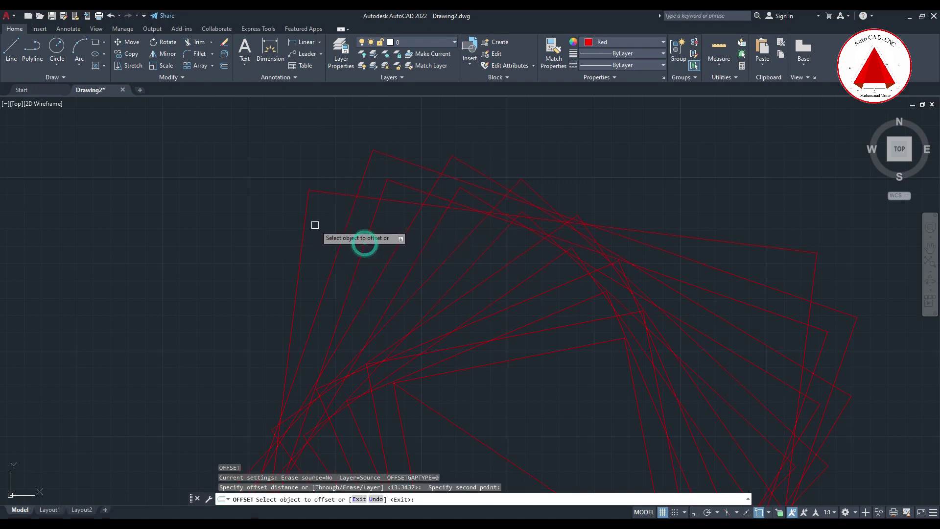
click(262, 228)
scroll(371, 225, down, 2)
key(Escape)
scroll(538, 210, up, 2)
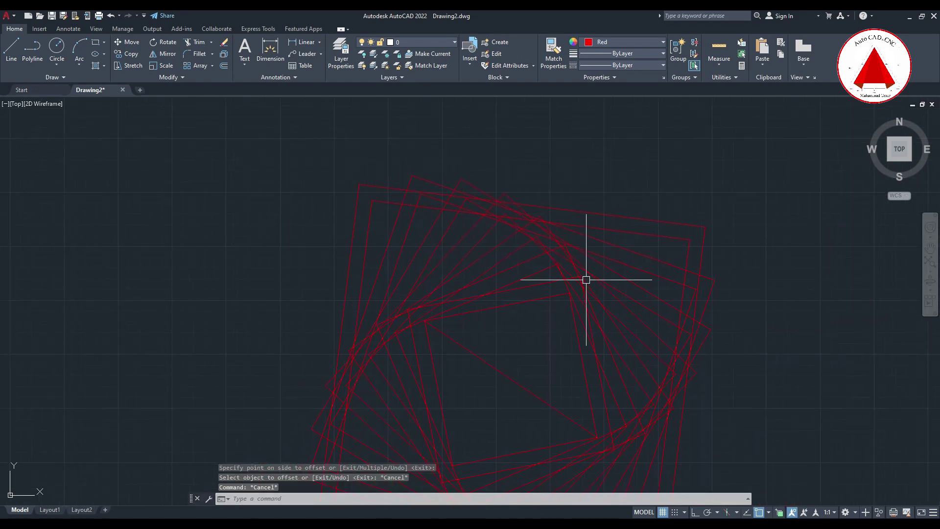
text(tr)
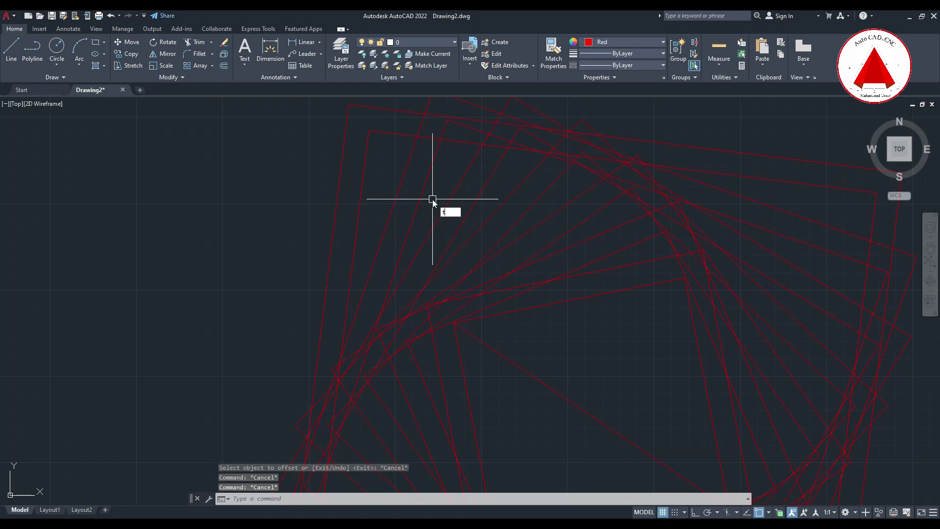
key(Return)
- Begin trimming the overlapping red line pieces at the top of the spiral
click(420, 123)
scroll(343, 359, up, 3)
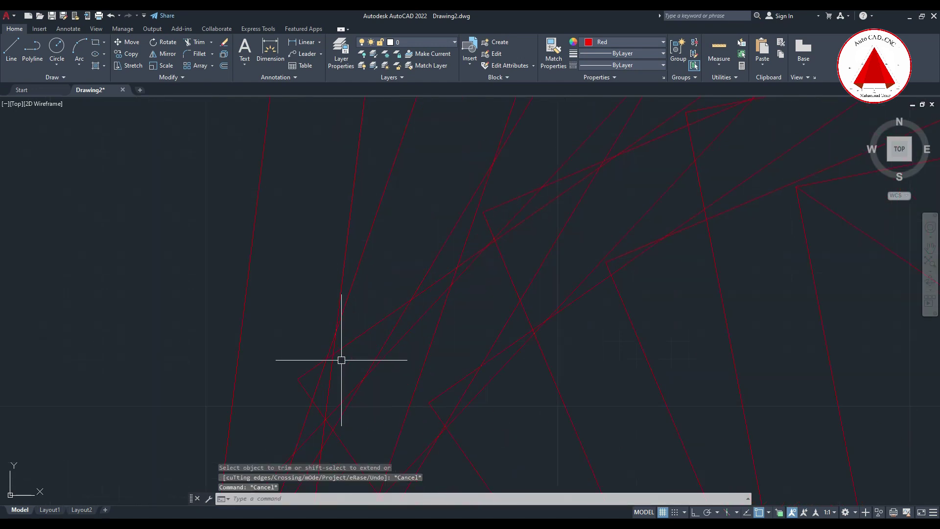
key(Escape)
scroll(414, 283, down, 3)
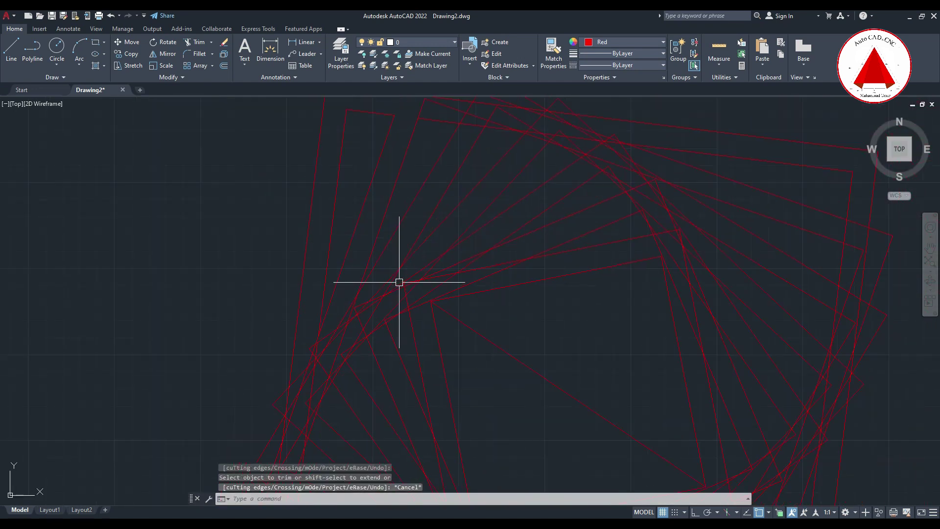
middle_drag(467, 104, 467, 151)
key(Return)
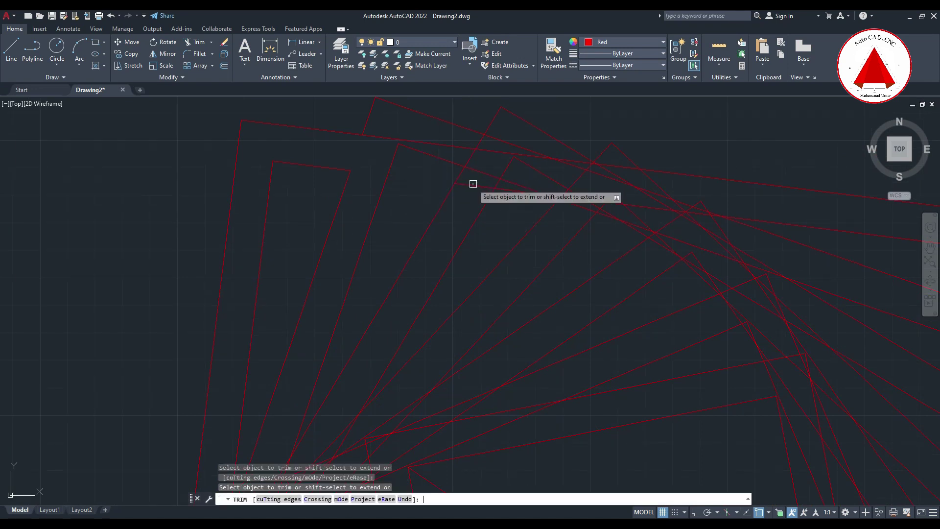
key(Escape)
scroll(472, 189, down, 2)
key(Return)
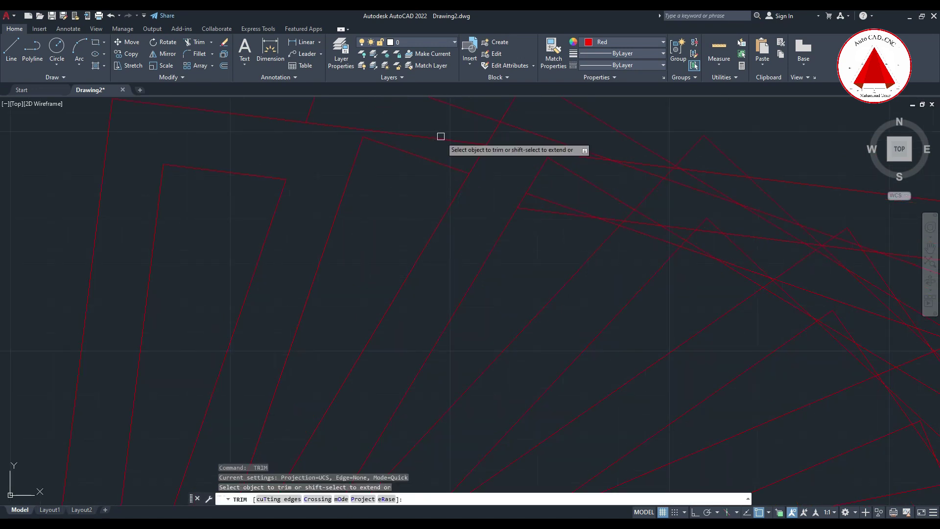
key(Escape)
- Trim the red segments where the spiral's polylines cross
middle_drag(465, 176, 451, 174)
scroll(431, 173, up, 3)
key(Return)
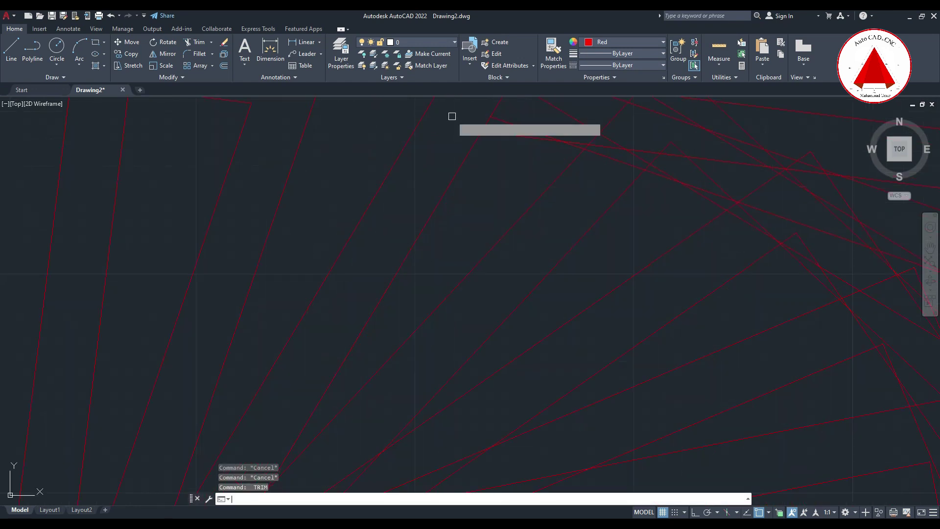
key(Return)
click(452, 179)
scroll(452, 180, down, 3)
key(Return)
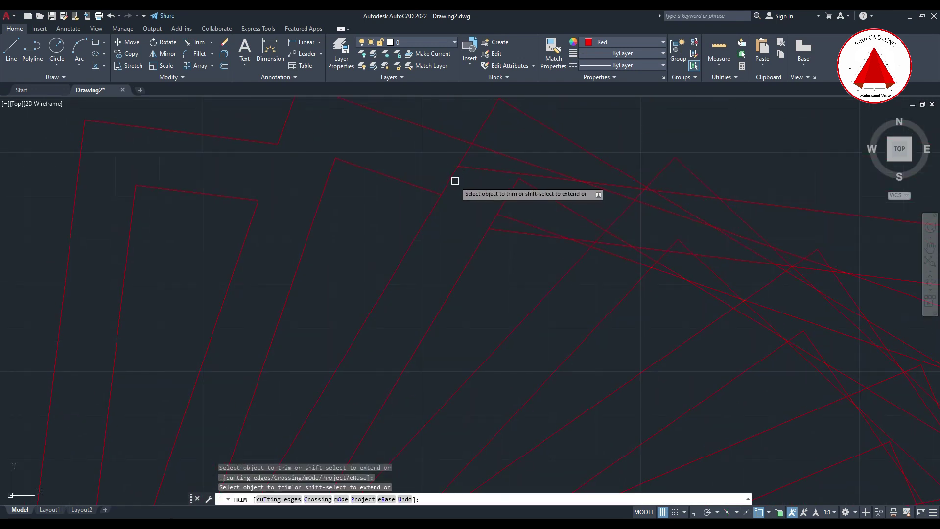
key(Escape)
key(Return)
scroll(393, 275, up, 2)
click(387, 271)
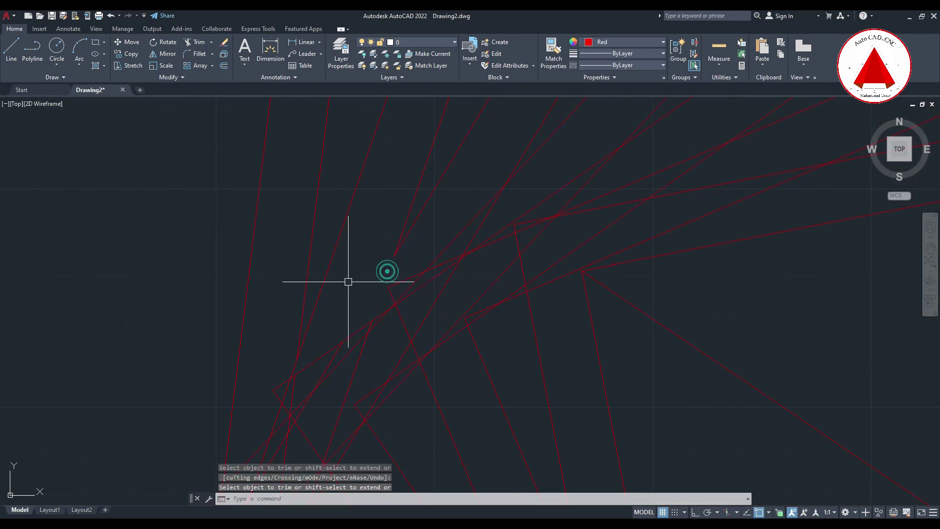
scroll(424, 328, up, 3)
key(Return)
- Try fence trims across the overlapping segments, abandoning the unfinished fences
click(452, 161)
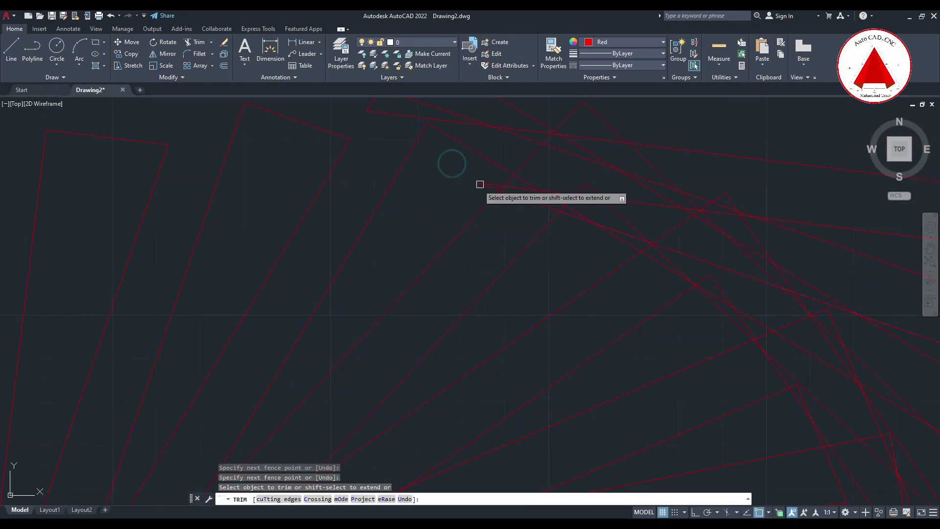
key(Escape)
scroll(501, 219, down, 1)
key(Return)
click(499, 228)
scroll(505, 230, up, 2)
key(Escape)
scroll(483, 276, down, 2)
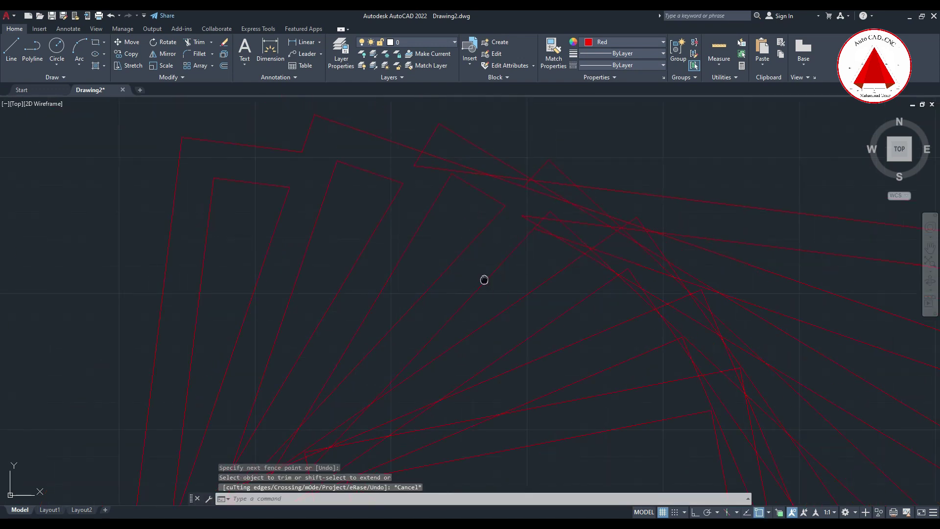
key(Return)
key(Escape)
scroll(310, 315, up, 2)
middle_drag(506, 298, 431, 245)
- Fence-trim a group of crossed red segments and erase two leftover short pieces
key(Return)
click(432, 220)
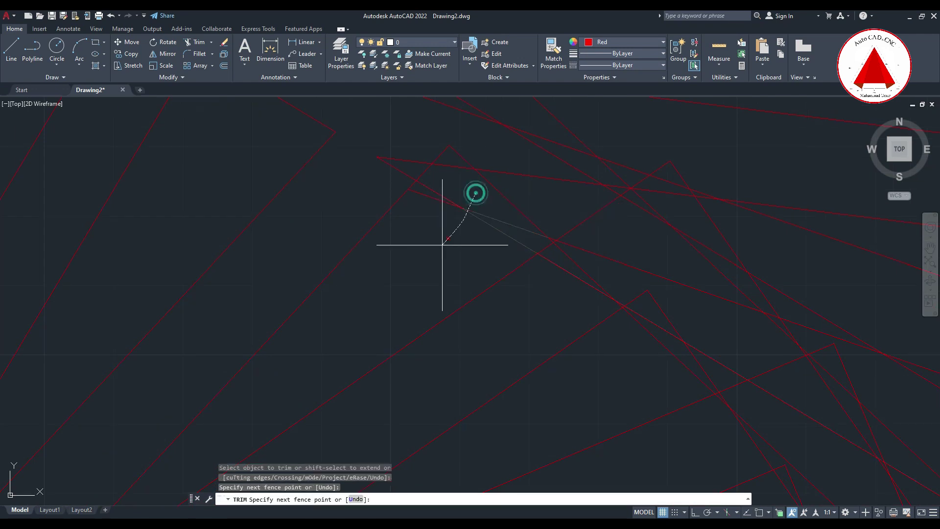
key(Return)
click(455, 165)
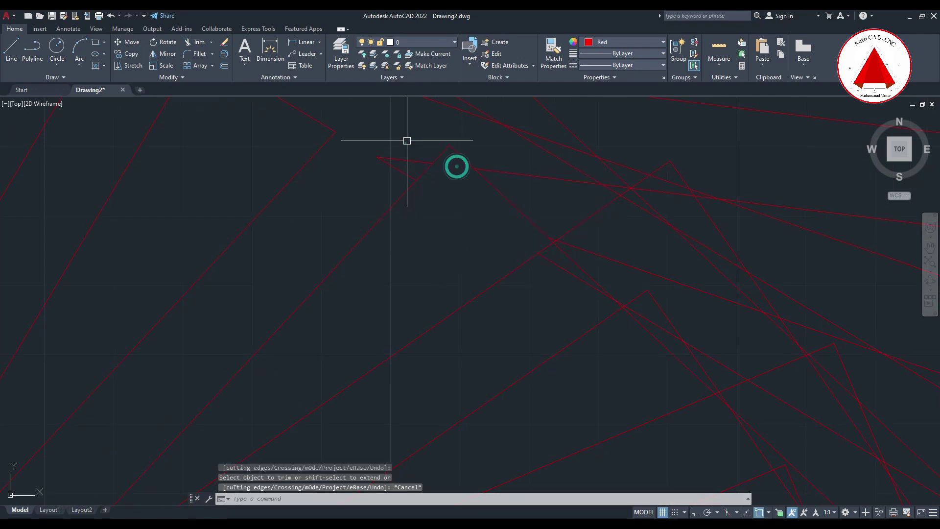
key(Escape)
click(387, 174)
text(e)
key(Return)
- Fence-trim another group of overlapping red lines
text(tr)
key(Return)
scroll(475, 216, up, 3)
scroll(459, 212, up, 2)
click(466, 235)
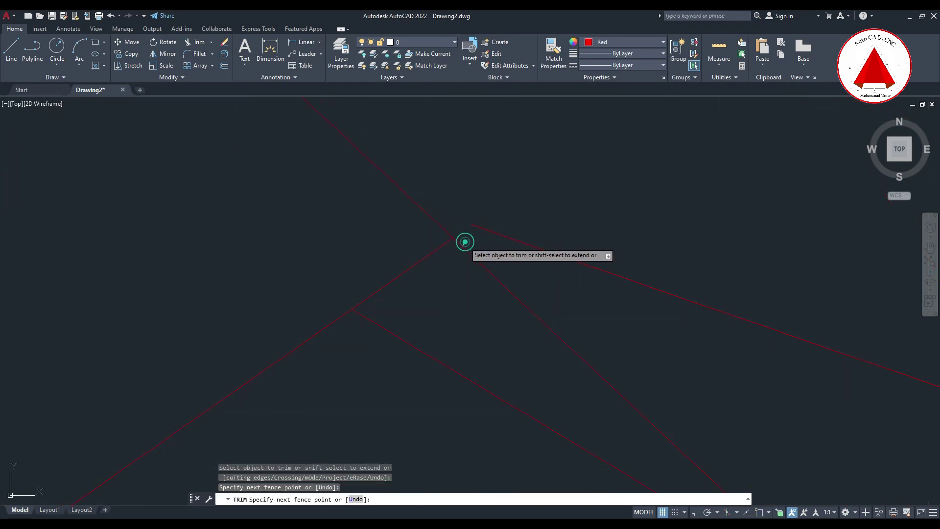
key(Return)
scroll(475, 247, down, 3)
key(Return)
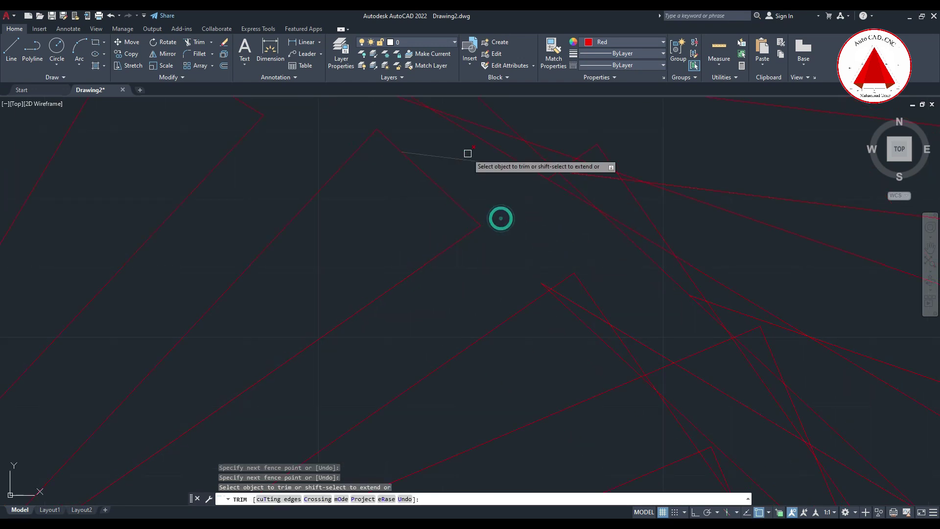
key(Escape)
scroll(519, 261, up, 3)
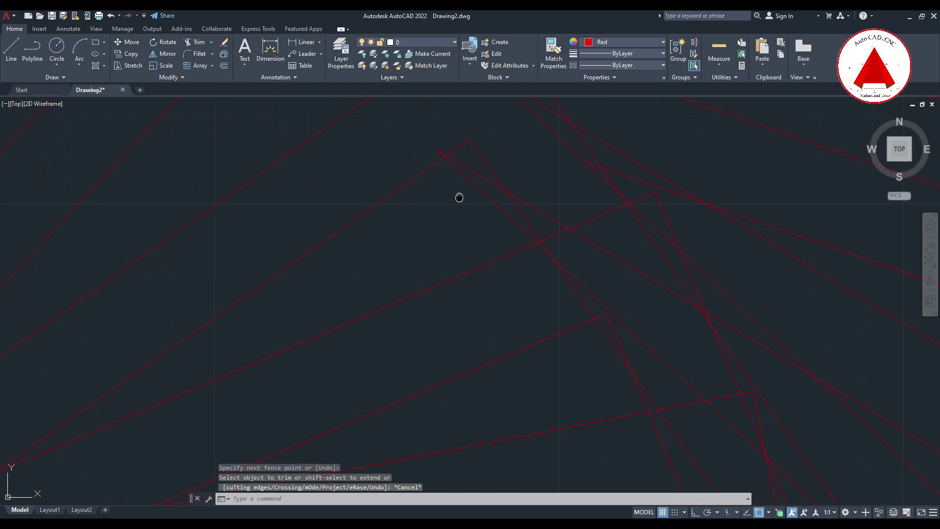
middle_drag(458, 197, 451, 206)
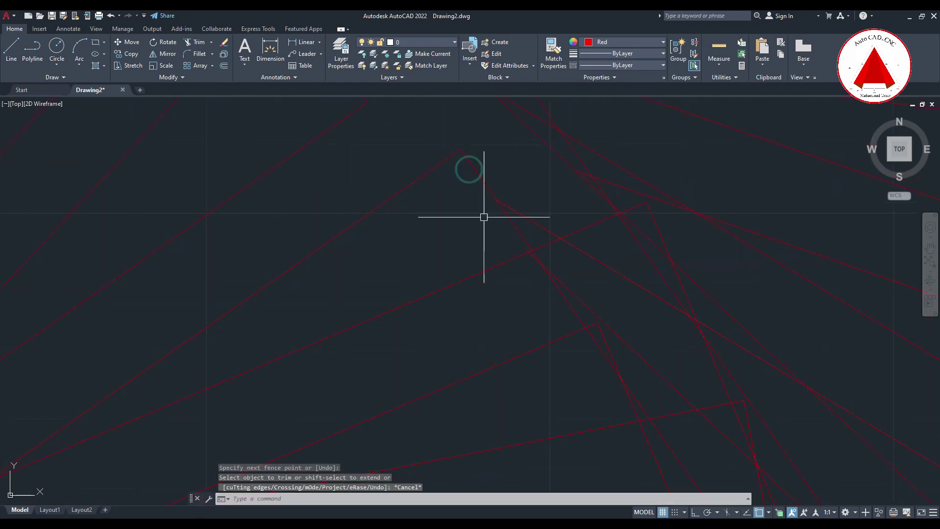
- Fence-trim the extra segments at the next overlaps of the spiral squares
key(Return)
scroll(542, 248, up, 2)
click(568, 200)
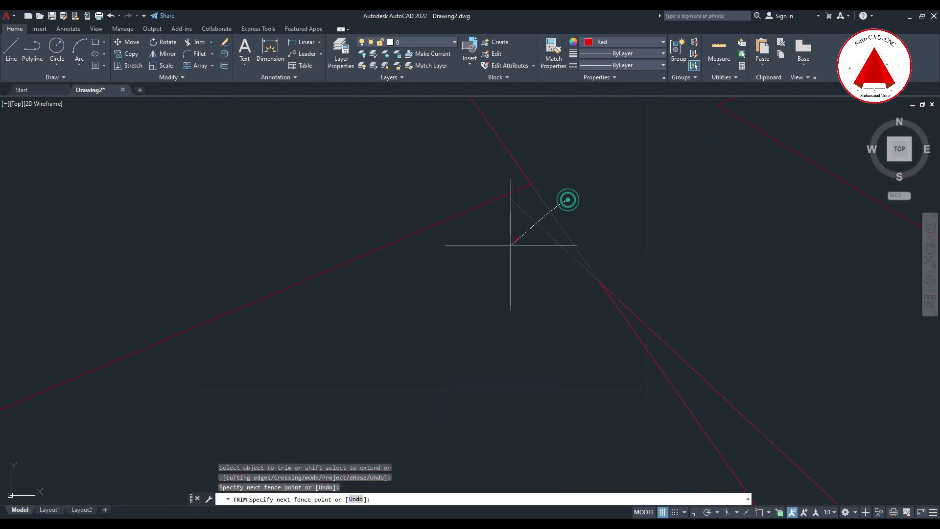
key(Return)
scroll(541, 225, down, 4)
scroll(352, 312, up, 4)
click(414, 290)
click(382, 283)
key(Return)
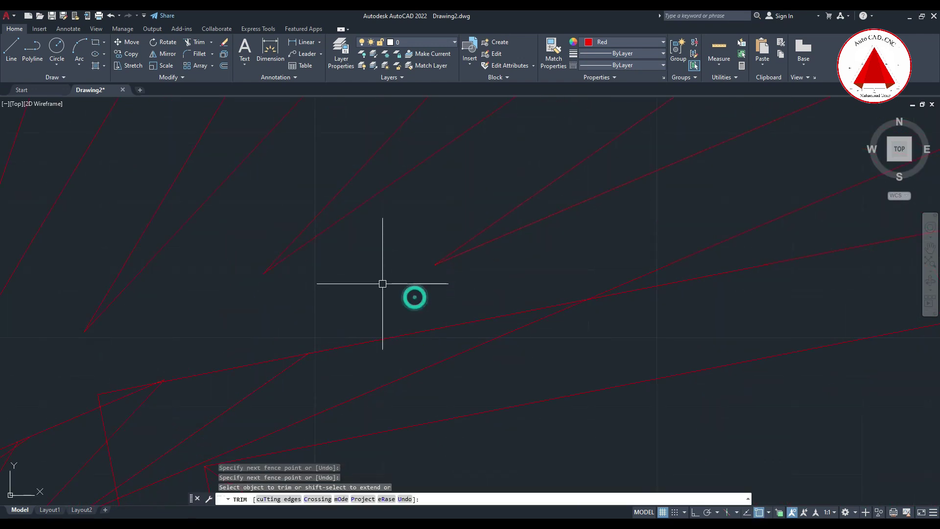
scroll(382, 284, down, 3)
click(365, 252)
key(Escape)
middle_drag(365, 251, 540, 275)
- Erase a stray red line piece from the spiral
scroll(540, 250, up, 3)
key(Return)
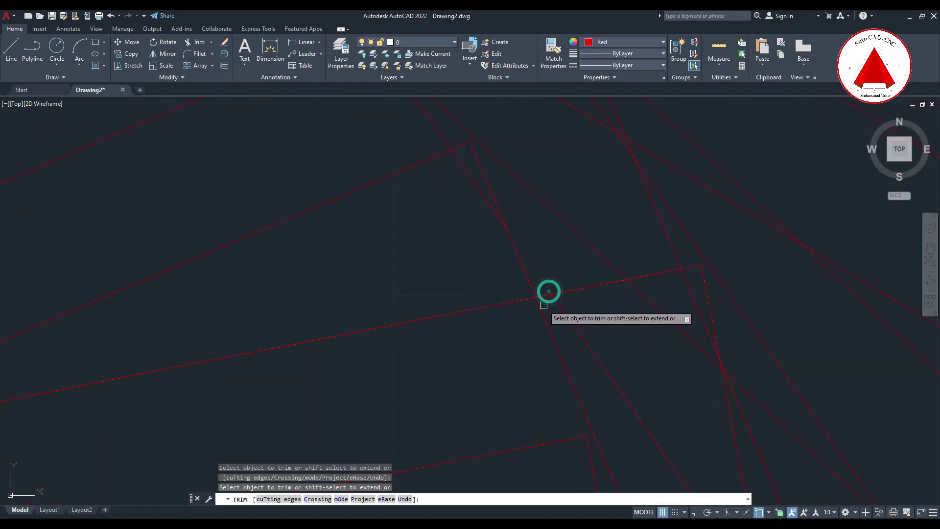
scroll(491, 210, up, 2)
key(Escape)
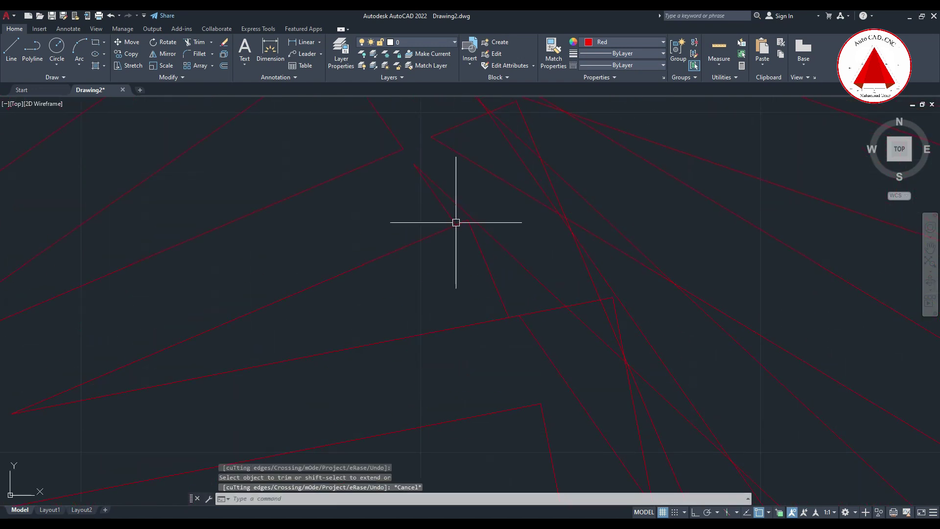
text(e)
key(Return)
click(460, 212)
key(Escape)
scroll(548, 262, down, 5)
scroll(524, 252, up, 5)
key(Escape)
text(tr)
key(Return)
scroll(485, 249, down, 5)
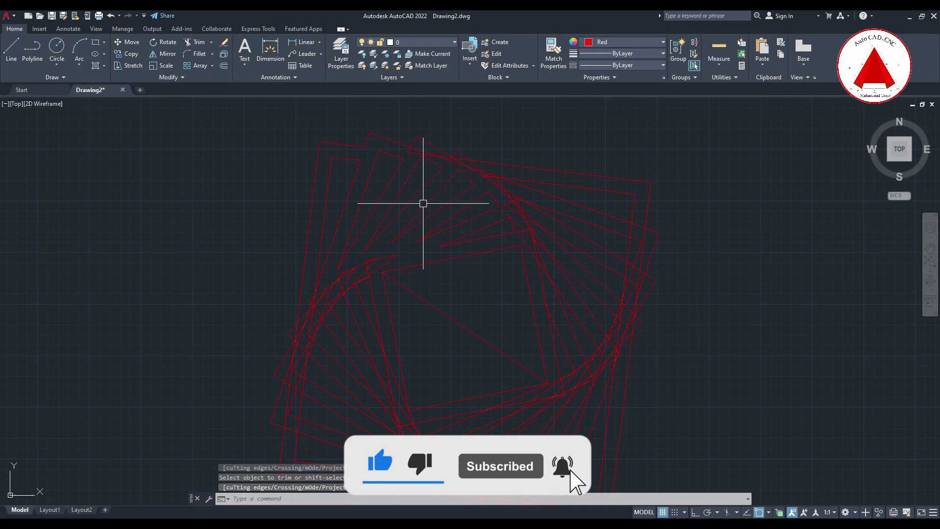
- Delete the outer square with a crossing selection, then undo the deletion
scroll(314, 313, up, 3)
key(Escape)
scroll(303, 332, down, 2)
key(Escape)
key(Escape)
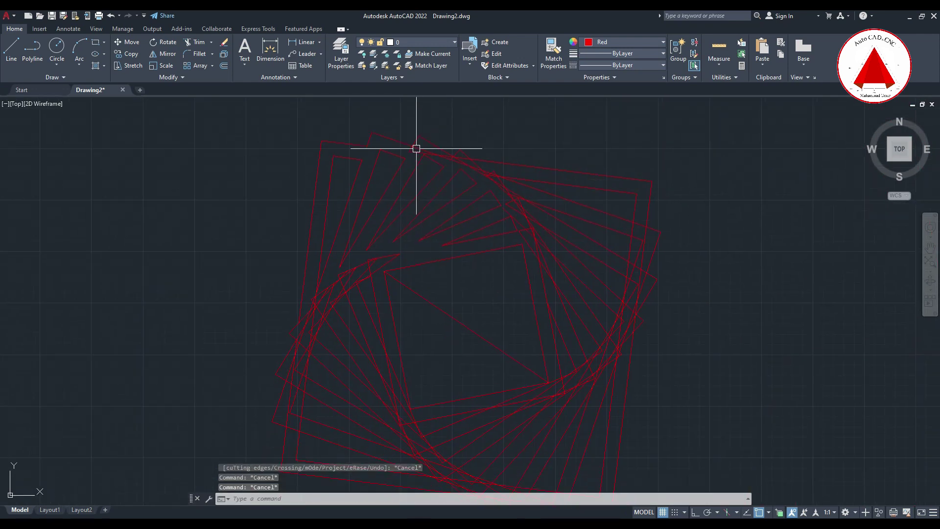
scroll(423, 148, down, 4)
scroll(388, 141, up, 3)
click(357, 129)
click(346, 156)
key(Delete)
scroll(342, 149, down, 3)
scroll(374, 134, up, 3)
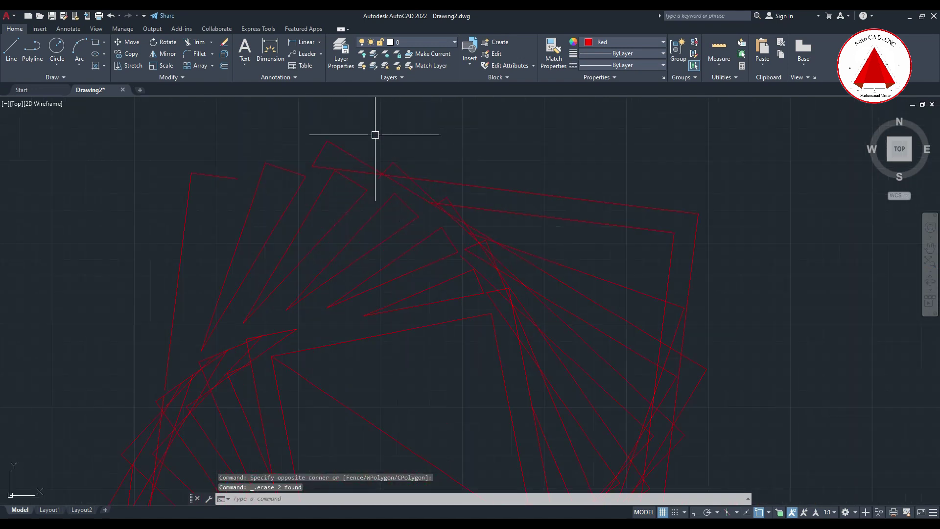
key(ctrl+z)
key(ctrl+z)
key(Escape)
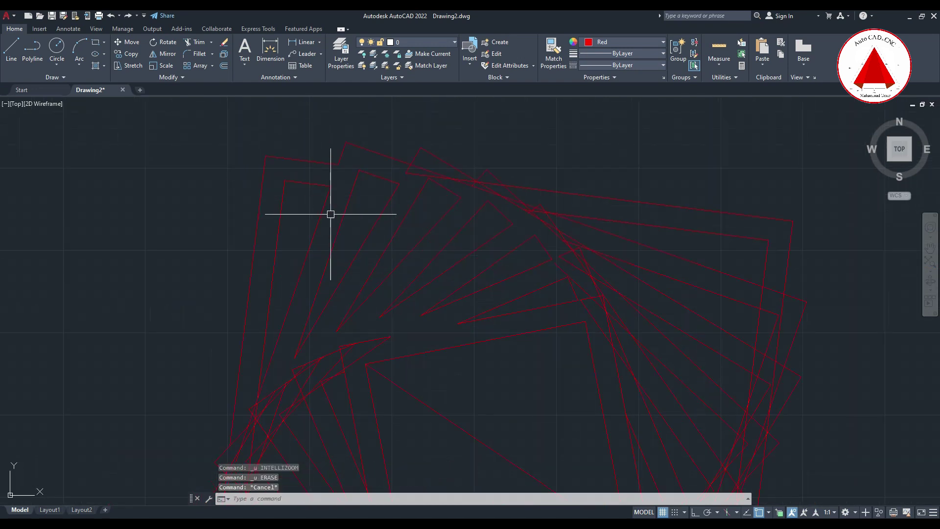
- Delete a short polyline near the top and one large square
middle_drag(283, 427, 292, 317)
scroll(293, 317, up, 2)
key(Return)
scroll(264, 285, down, 3)
key(Escape)
key(Escape)
click(267, 158)
key(Delete)
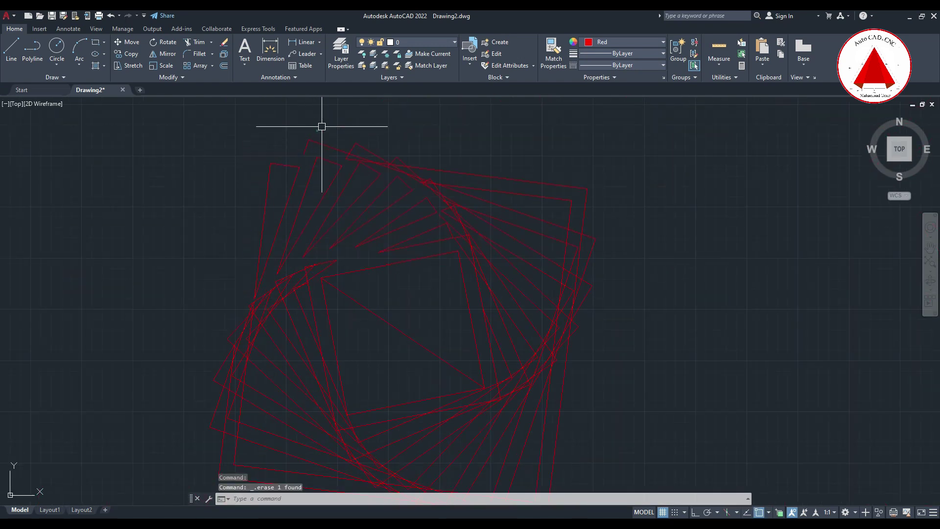
click(426, 137)
click(346, 158)
key(Delete)
- Delete six more unwanted squares plus another leftover polyline
click(447, 189)
click(518, 195)
click(517, 129)
click(469, 191)
key(Delete)
click(517, 319)
click(504, 348)
key(Delete)
- Window-select all the remaining fan wedges
middle_drag(506, 319, 591, 372)
key(Escape)
click(296, 107)
click(565, 330)
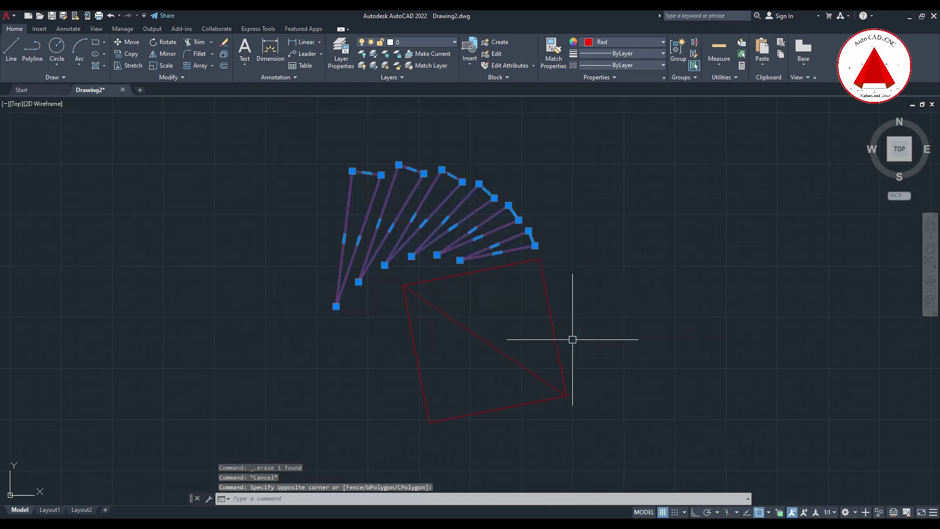
- Join the fan line segments into six wedges using JOIN with a window selection
text(j)
key(Return)
key(Escape)
click(287, 114)
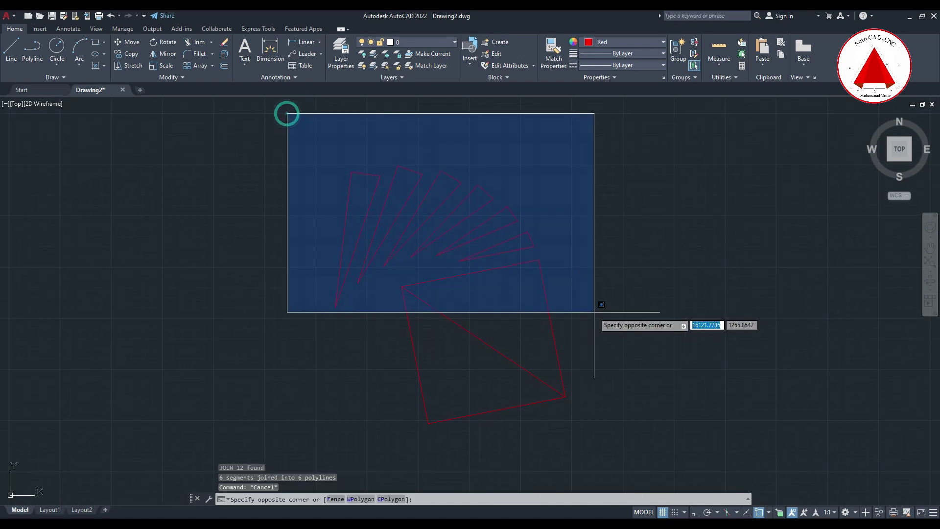
click(596, 317)
middle_drag(621, 349, 618, 345)
- Polar-array the wedges with 4 items around the square's centre
text(r)
key(Return)
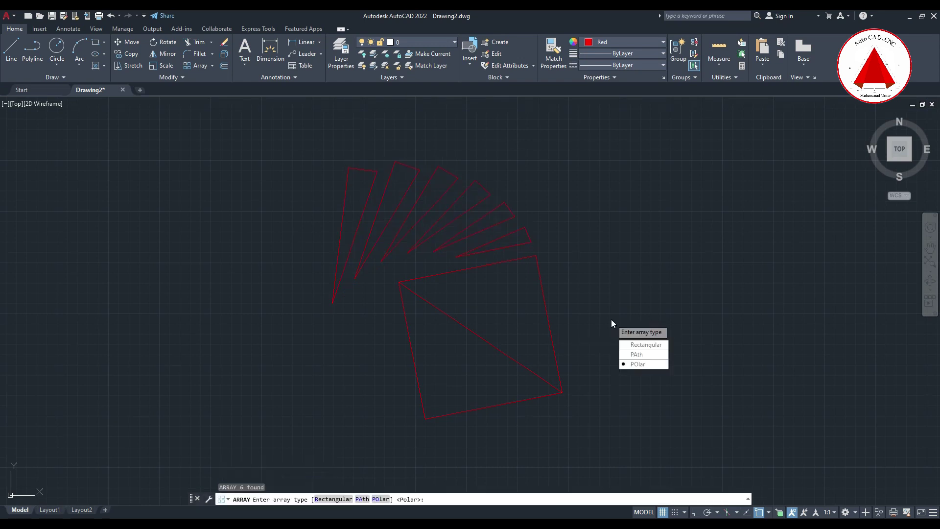
click(636, 365)
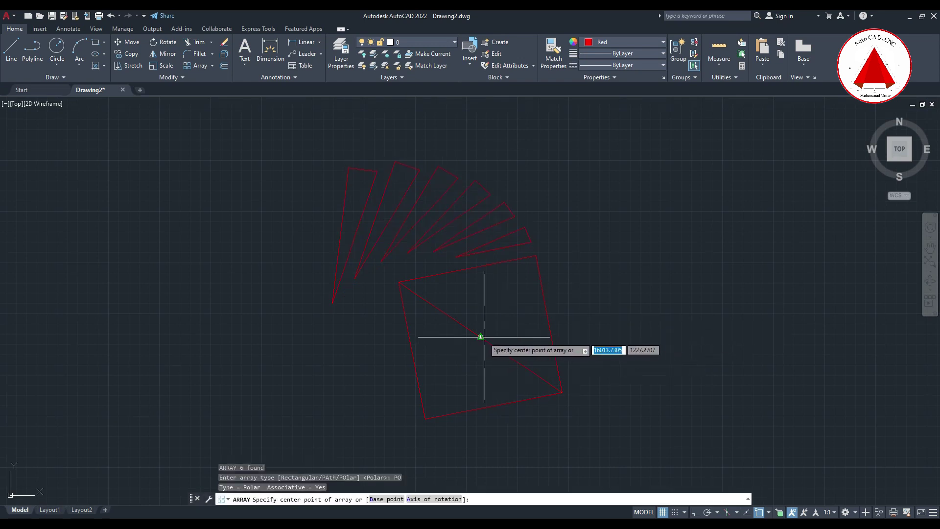
click(481, 337)
key(Return)
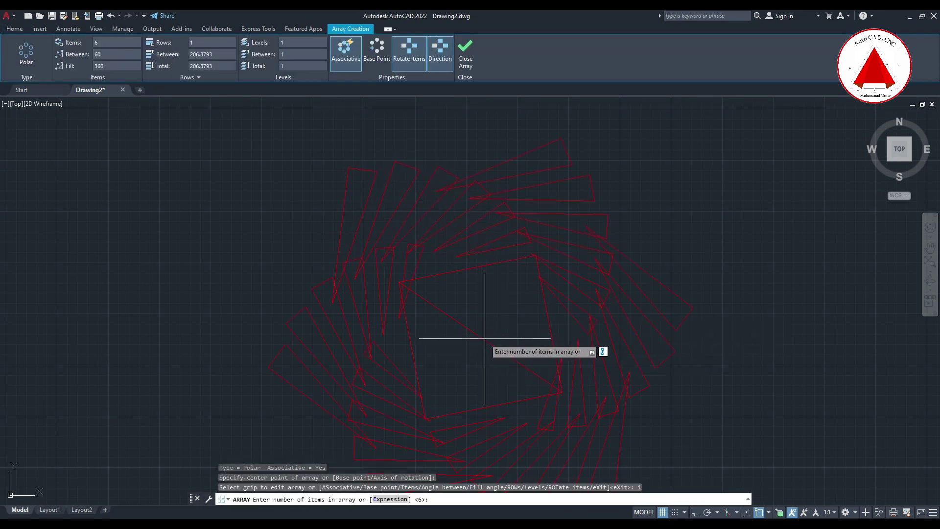
text(4)
key(Return)
key(Escape)
- Check the central square by selecting it, then select the diagonal inside it
scroll(546, 305, down, 2)
click(540, 274)
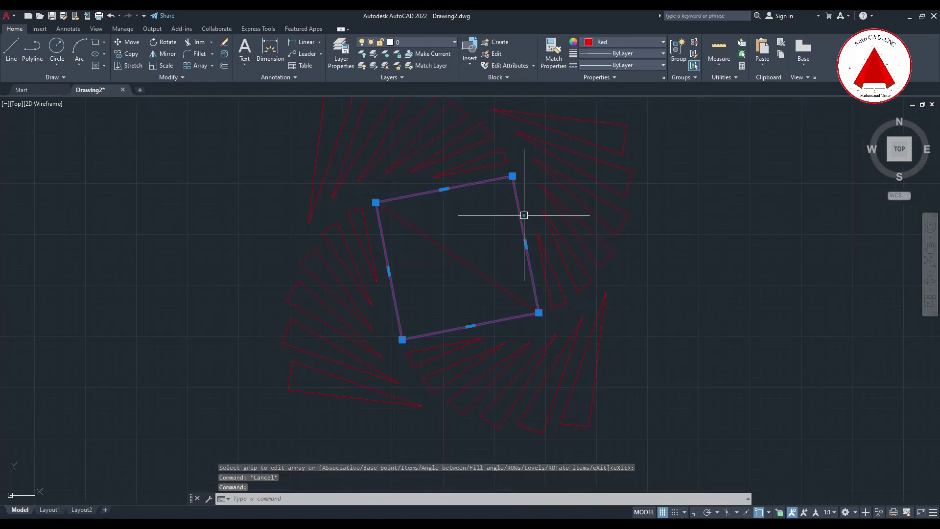
key(Escape)
scroll(515, 238, up, 3)
key(Escape)
click(554, 215)
key(Escape)
key(Escape)
scroll(326, 295, down, 3)
scroll(566, 296, down, 3)
scroll(582, 294, up, 2)
scroll(437, 273, up, 1)
click(416, 294)
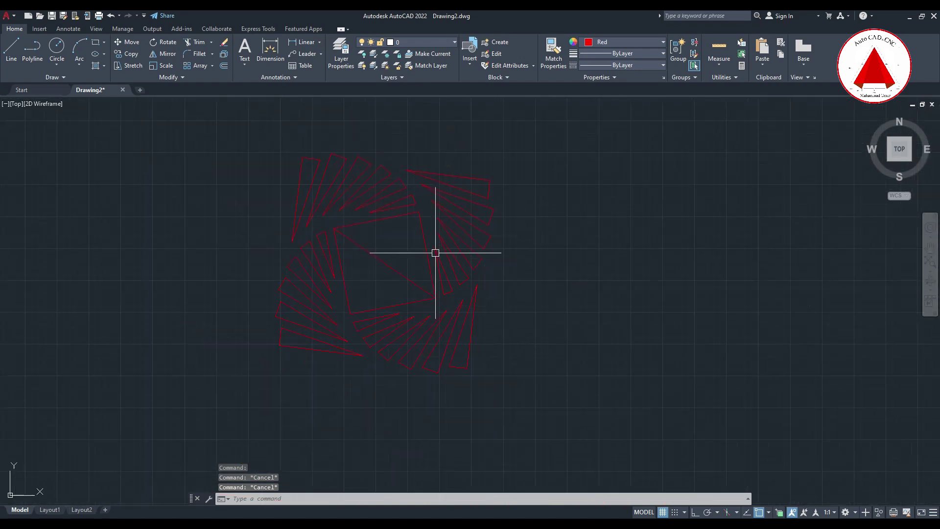
- Erase the diagonal and window-fill the spiral with a Solid, ByLayer hatch
text(e)
key(Return)
text(h)
key(Return)
click(265, 54)
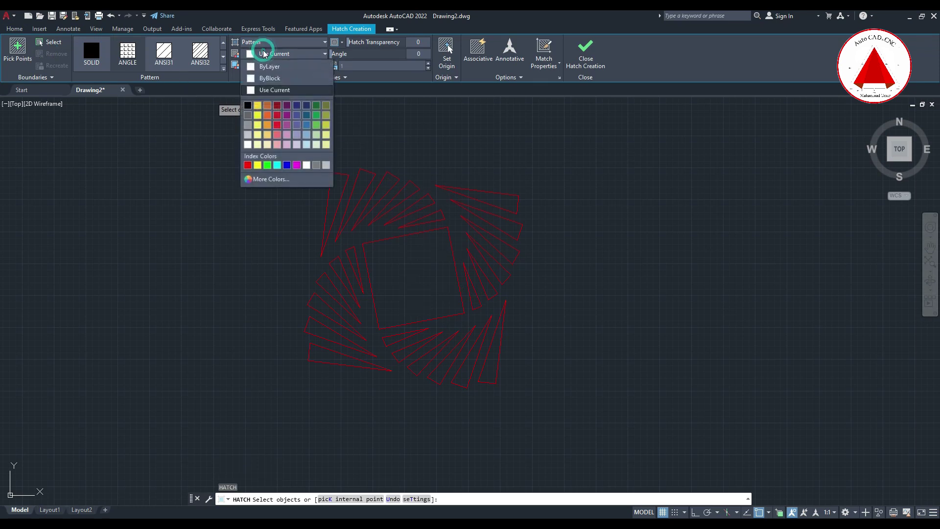
click(267, 67)
click(92, 51)
click(280, 147)
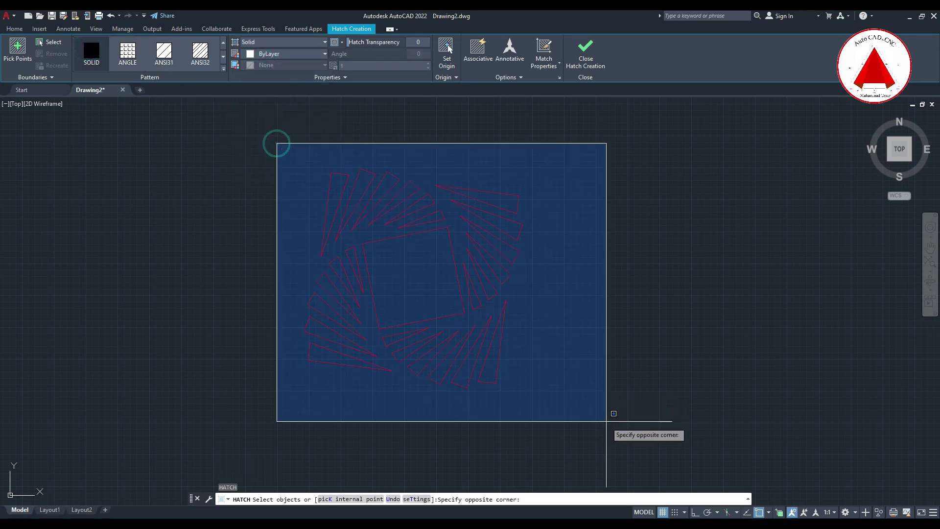
click(608, 419)
key(Escape)
- Delete the solid hatch fill from the spiral
scroll(432, 299, up, 2)
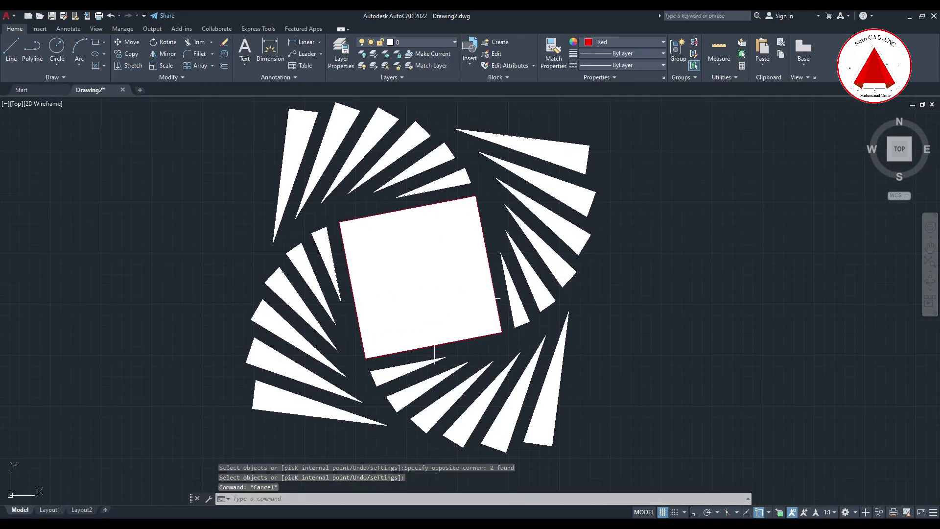
scroll(417, 292, down, 2)
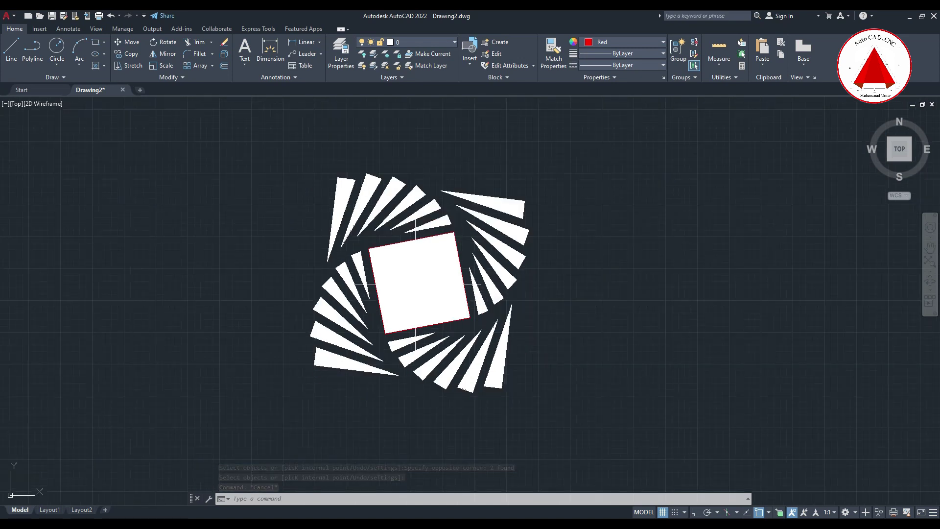
click(411, 280)
key(Delete)
- Pan and zoom so the red outline sits beside the reference spiral image
scroll(426, 279, down, 3)
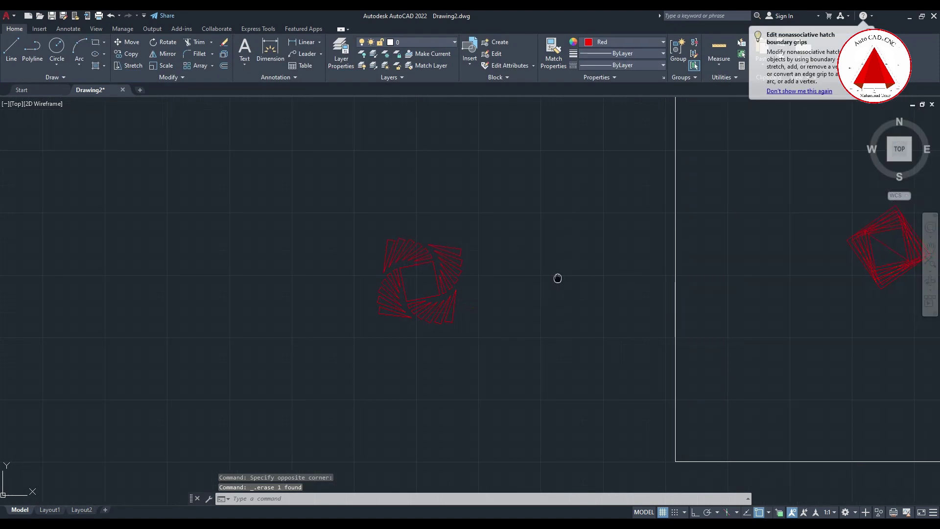
scroll(475, 273, down, 2)
middle_drag(475, 273, 388, 284)
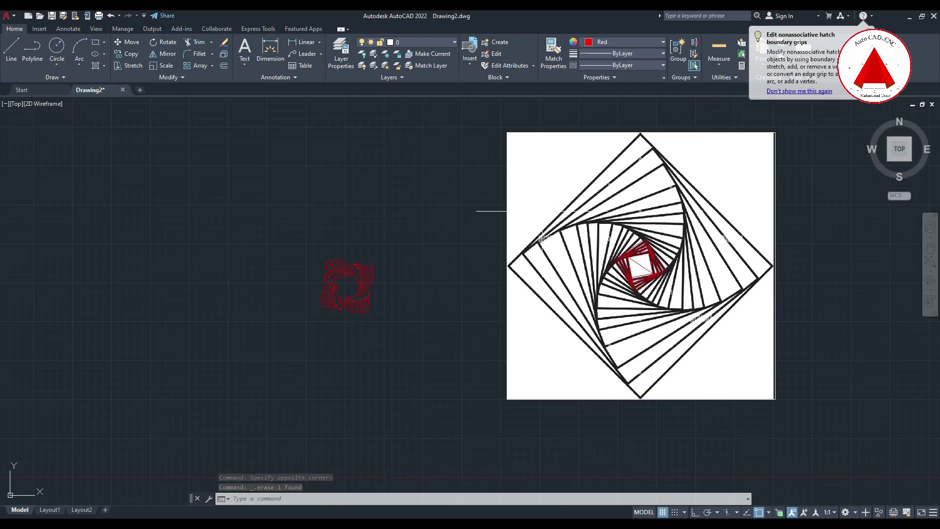
scroll(372, 293, up, 2)
middle_drag(376, 292, 273, 330)
scroll(507, 260, down, 2)
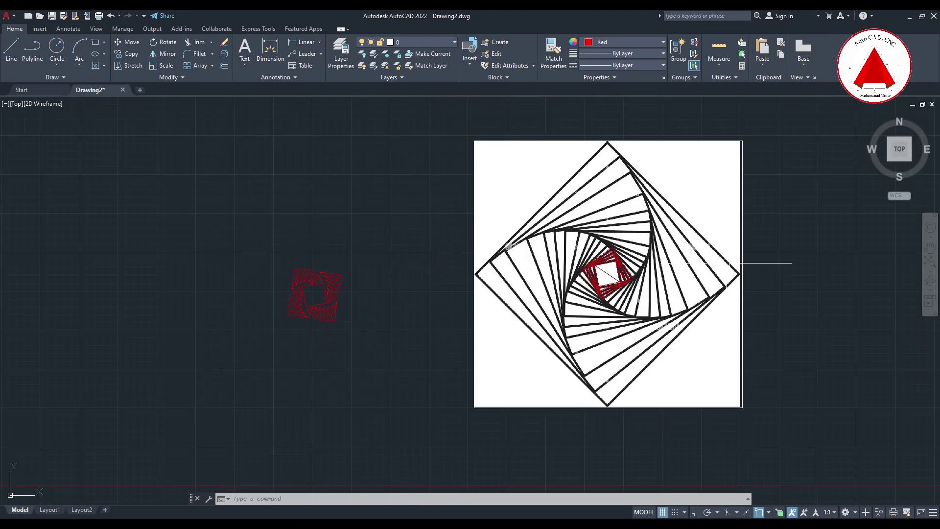
middle_drag(725, 263, 700, 245)
- Cancel pending commands and turn the drawing grid off with F7
scroll(307, 281, up, 6)
key(Delete)
key(Escape)
key(Escape)
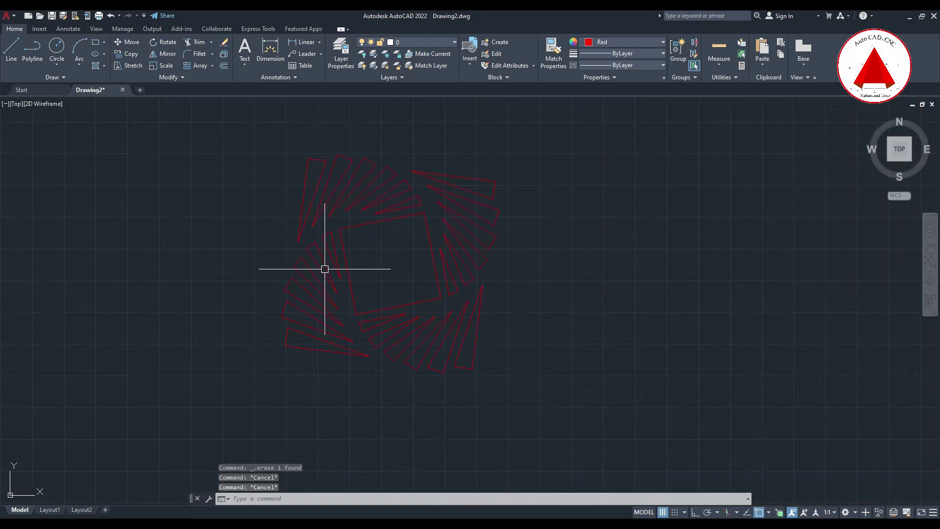
key(Escape)
key(F7)
- Hatch the window-selected spiral of wedges in solid white
text(h)
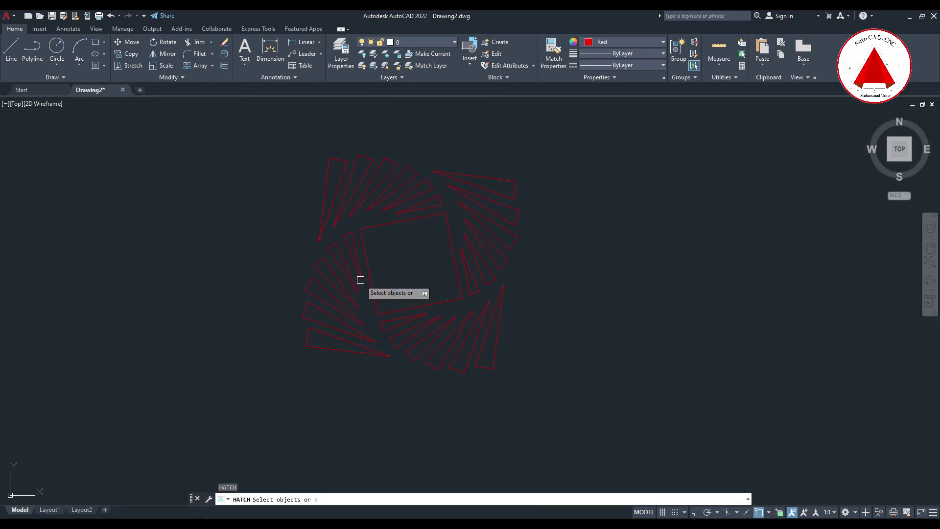
key(Return)
click(273, 54)
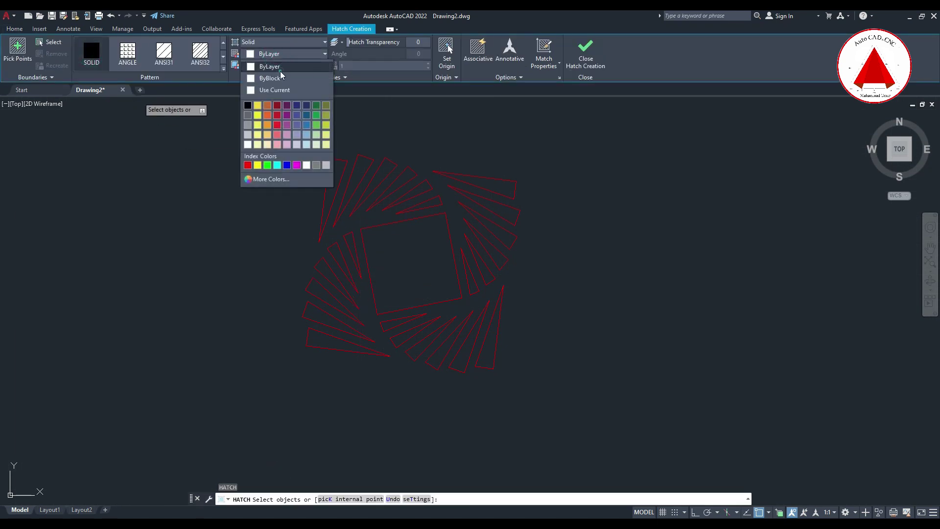
click(282, 74)
drag(251, 135, 575, 430)
key(Escape)
- Pan past the red mandala across to the gem reference sheet
middle_drag(414, 296, 498, 314)
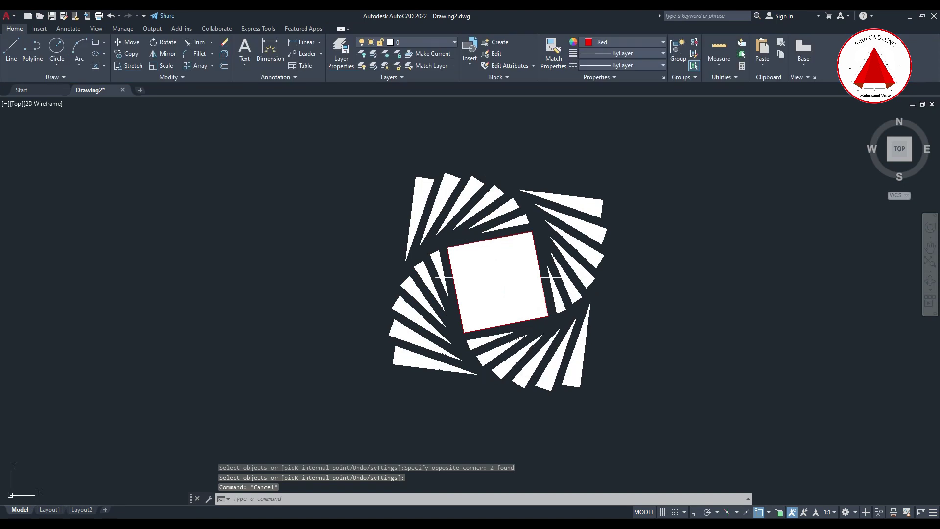
scroll(506, 265, down, 5)
middle_drag(184, 277, 302, 277)
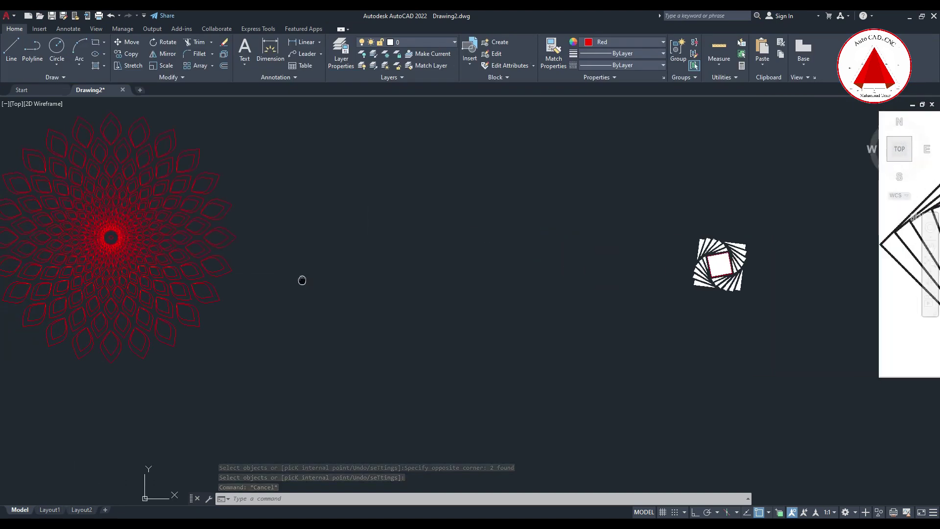
scroll(654, 289, up, 4)
scroll(609, 263, up, 3)
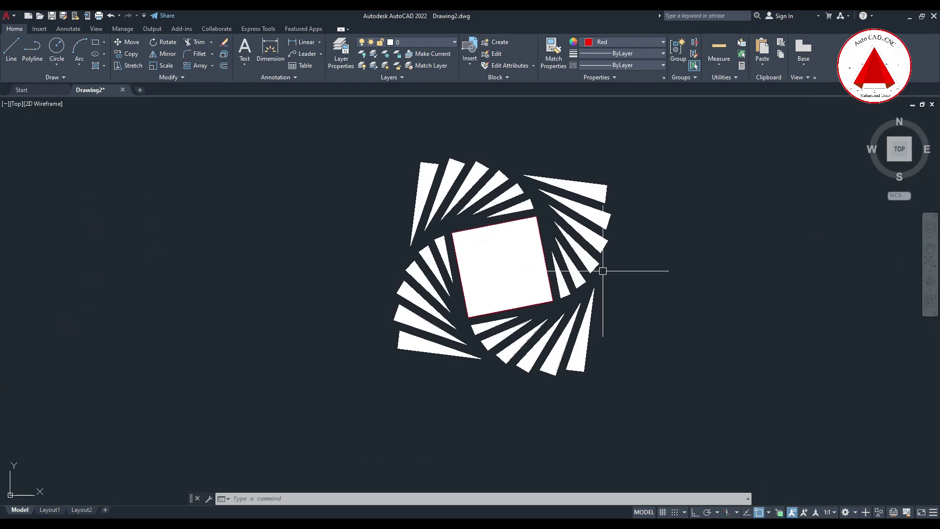
scroll(543, 264, down, 6)
middle_drag(234, 287, 431, 287)
mouse_move(137, 260)
middle_down()
mouse_move(482, 257)
mouse_move(530, 267)
middle_up()
scroll(482, 257, up, 2)
scroll(530, 267, down, 4)
middle_drag(237, 261, 587, 280)
middle_drag(233, 280, 674, 279)
scroll(583, 270, down, 2)
scroll(414, 274, up, 8)
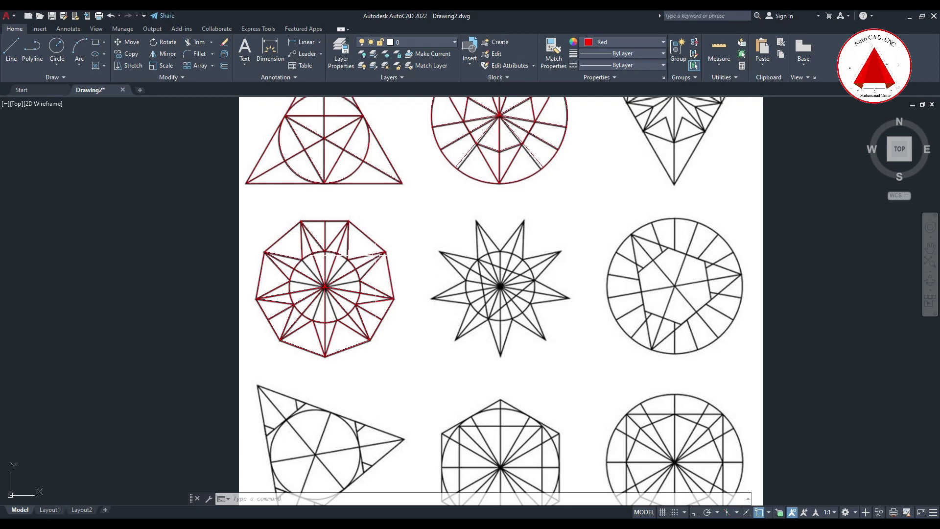
- Zoom and pan onto the untraced nine-point star so it fills the viewport
scroll(519, 263, up, 2)
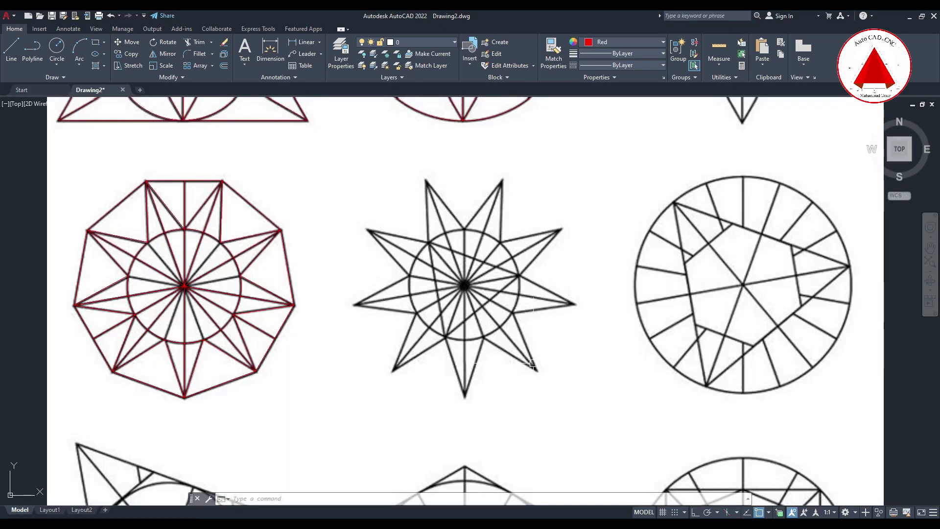
middle_drag(533, 364, 527, 363)
scroll(507, 294, down, 2)
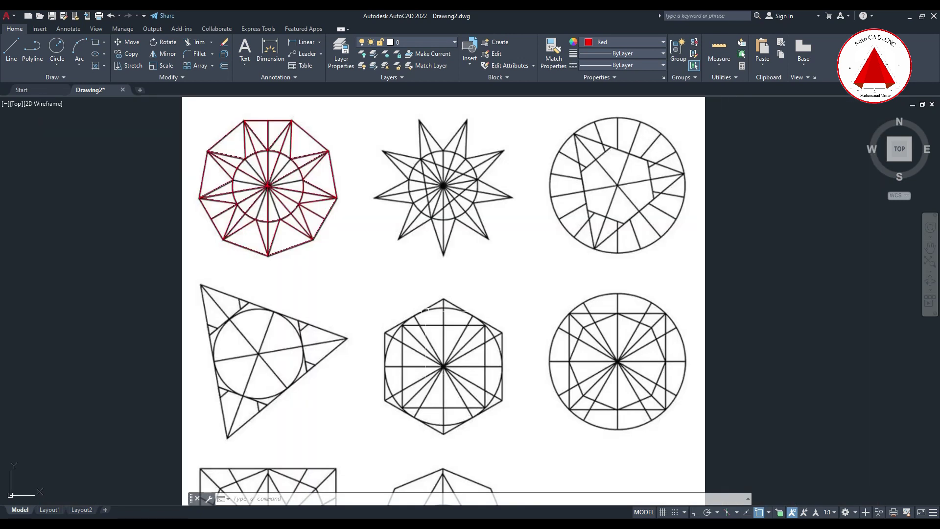
middle_drag(491, 197, 447, 237)
scroll(447, 237, up, 4)
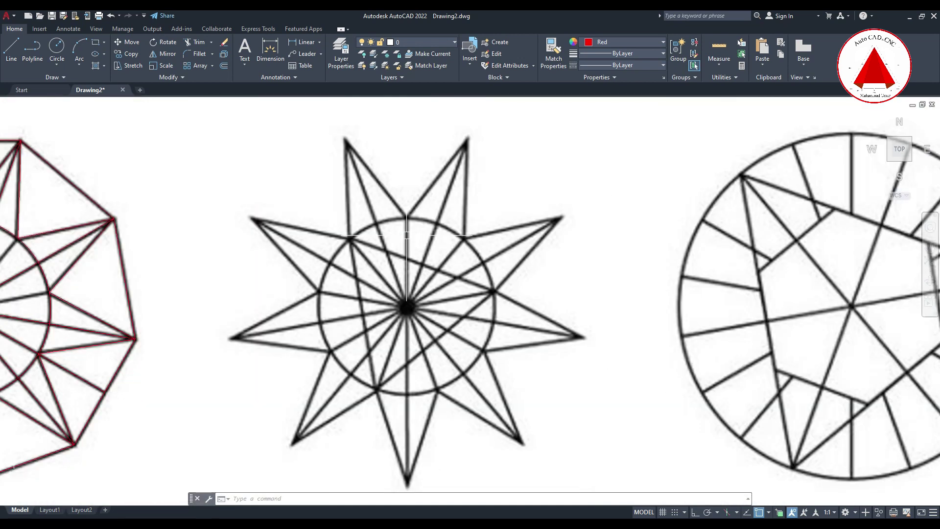
key(Escape)
key(Escape)
- Draw a first circle at the star's centre, then attempt and cancel a move
text(c)
key(Return)
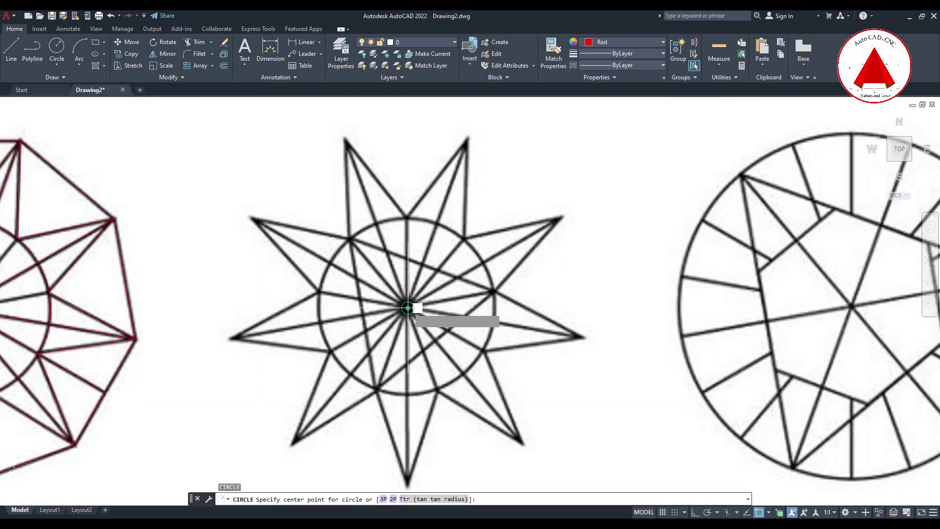
click(407, 307)
click(495, 313)
middle_drag(474, 215, 478, 227)
click(478, 260)
text(m)
key(Return)
click(444, 281)
key(Escape)
key(Escape)
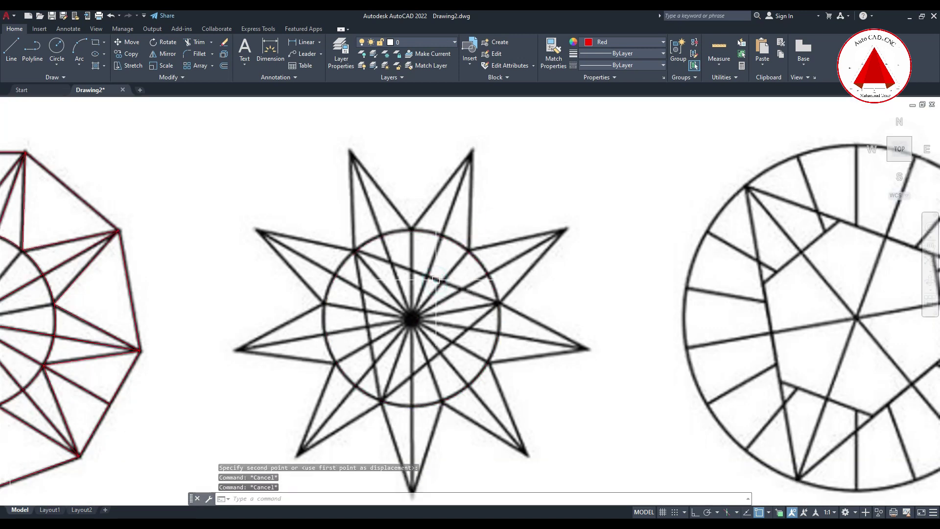
- Erase the misplaced first red circle
text(e)
key(Return)
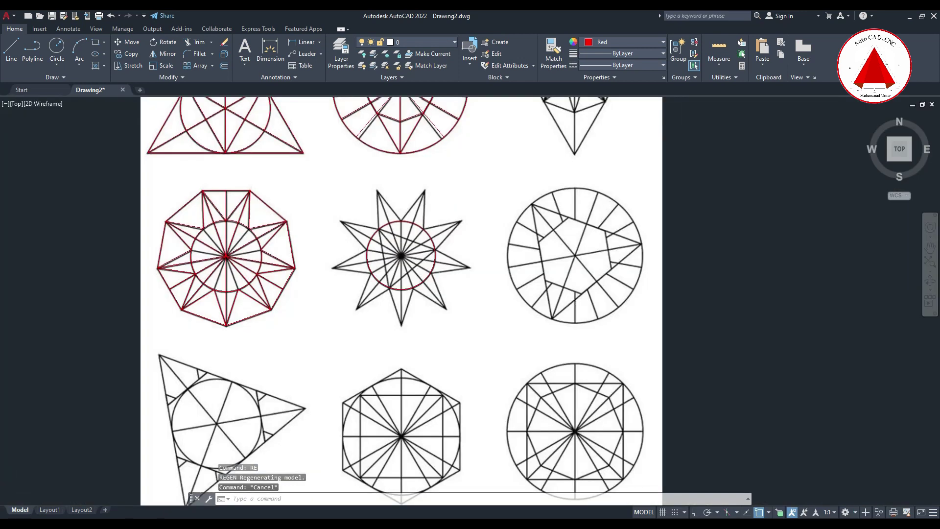
scroll(433, 245, up, 2)
click(433, 245)
text(e)
key(Return)
key(Escape)
scroll(394, 254, up, 2)
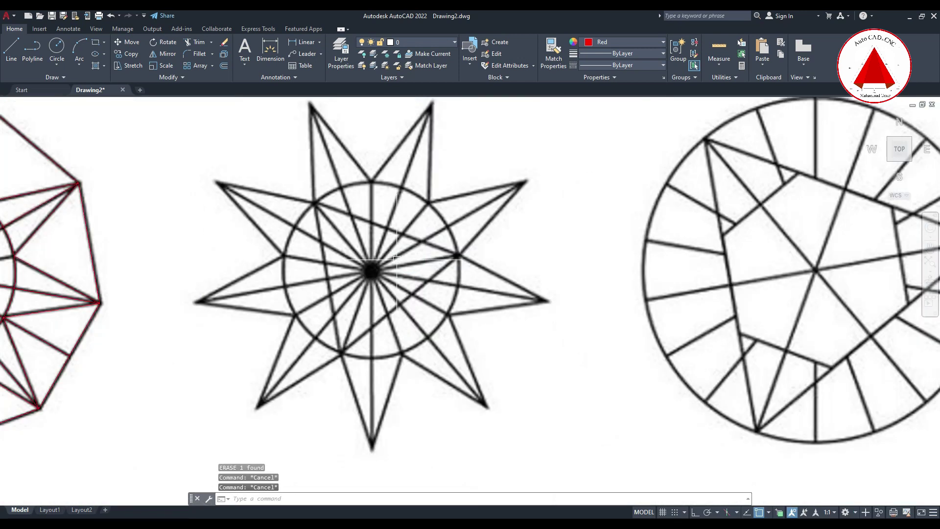
- Redraw the circle on the star's centre with radius snapped to the inner circle
text(c)
key(Return)
scroll(396, 258, up, 2)
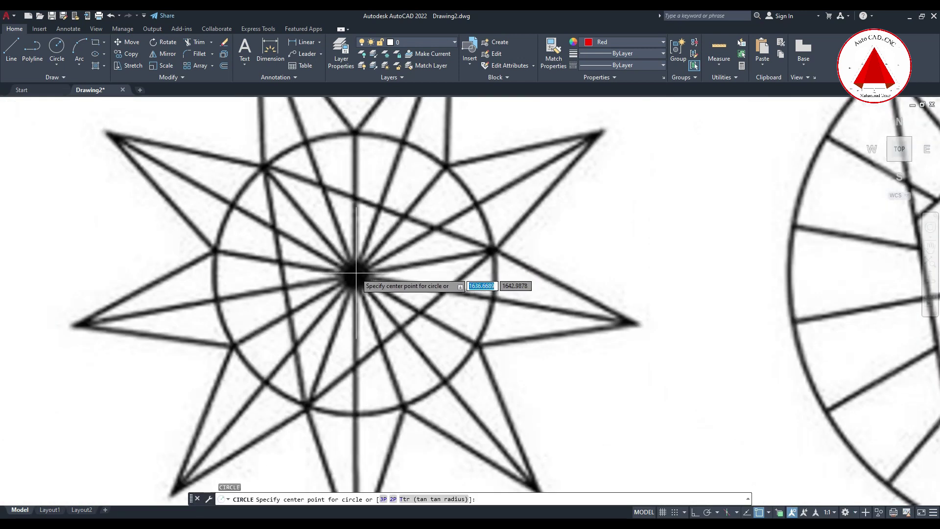
click(356, 272)
click(494, 274)
key(Escape)
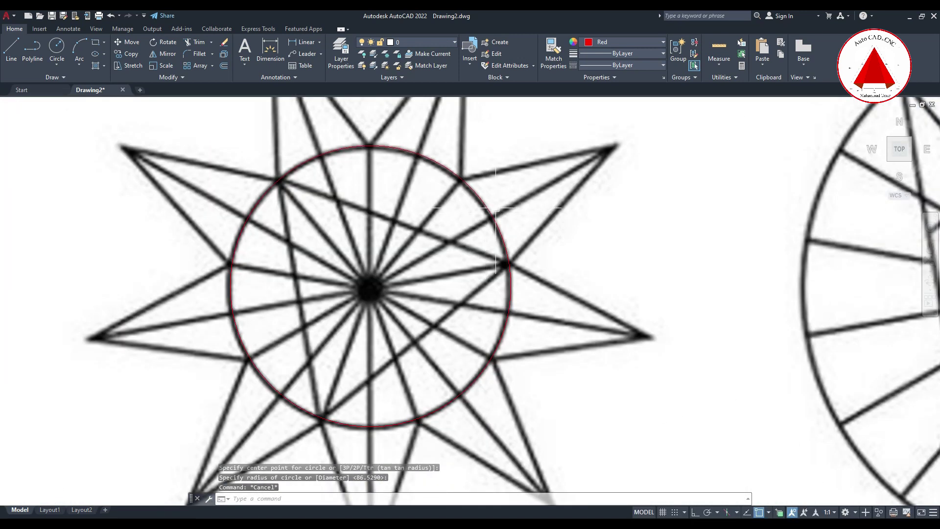
- Select the new circle to check it, then regenerate the drawing
click(496, 208)
click(454, 225)
key(Escape)
key(Escape)
key(Escape)
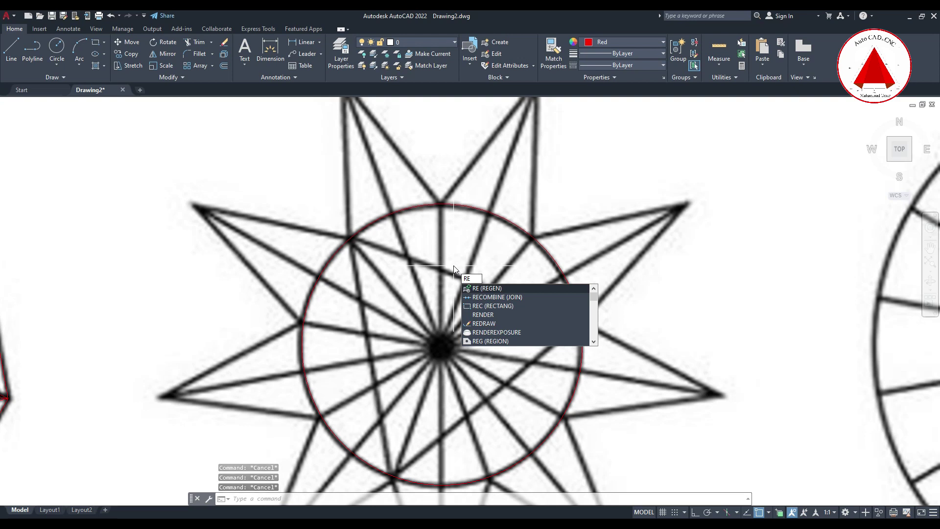
key(Return)
key(Escape)
scroll(474, 266, down, 4)
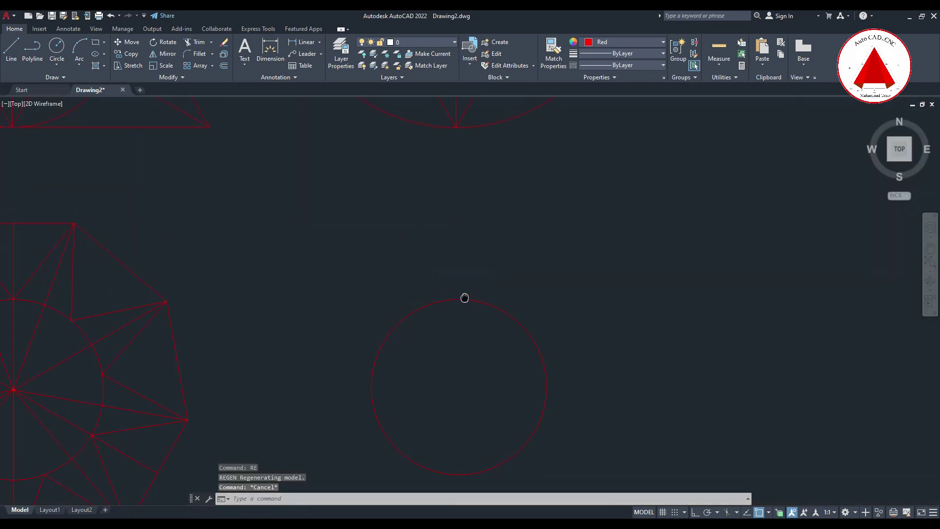
- Trace one star arm with lines from the circle to the top tip and back
scroll(463, 296, up, 2)
text(l)
key(Return)
scroll(488, 311, up, 3)
click(447, 310)
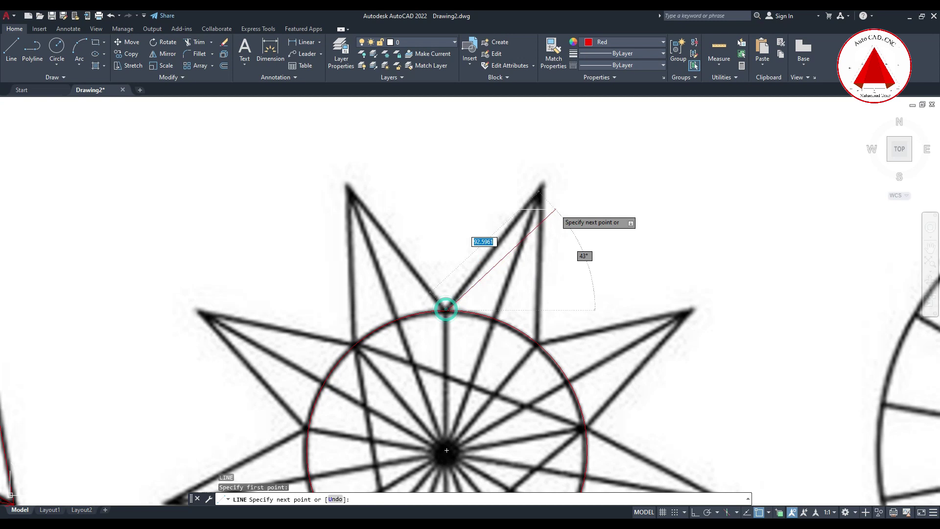
click(542, 185)
click(534, 338)
key(Escape)
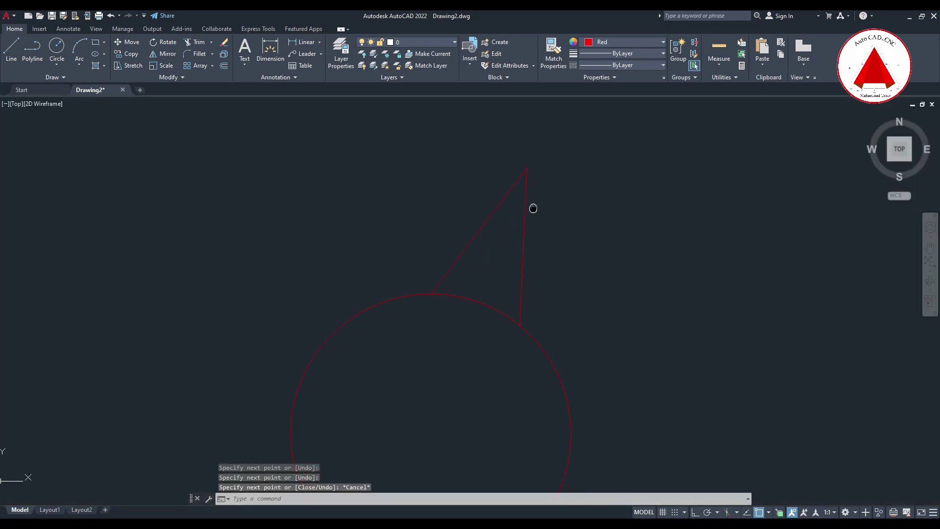
- Polar-array the two arm lines around the star's centre
click(531, 206)
click(453, 218)
scroll(502, 253, down, 1)
middle_drag(502, 253, 481, 316)
text(ar)
key(Return)
click(511, 358)
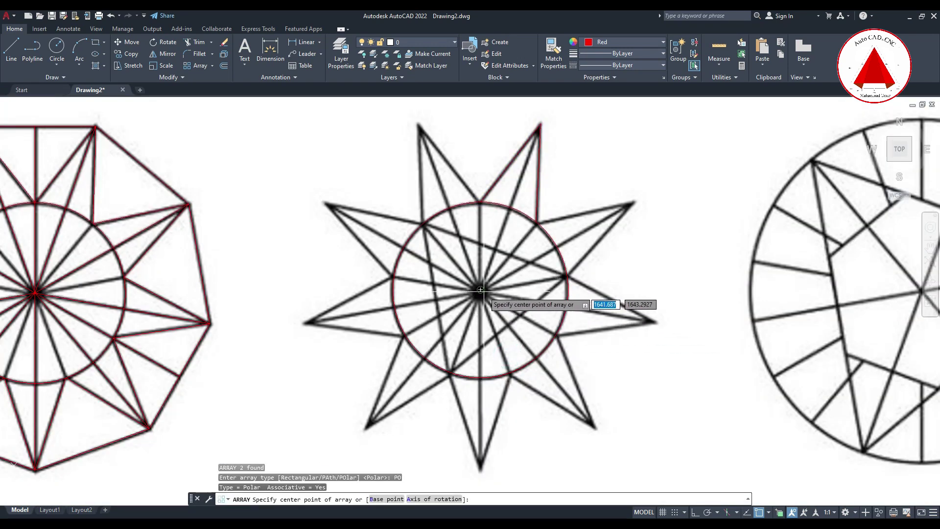
click(480, 290)
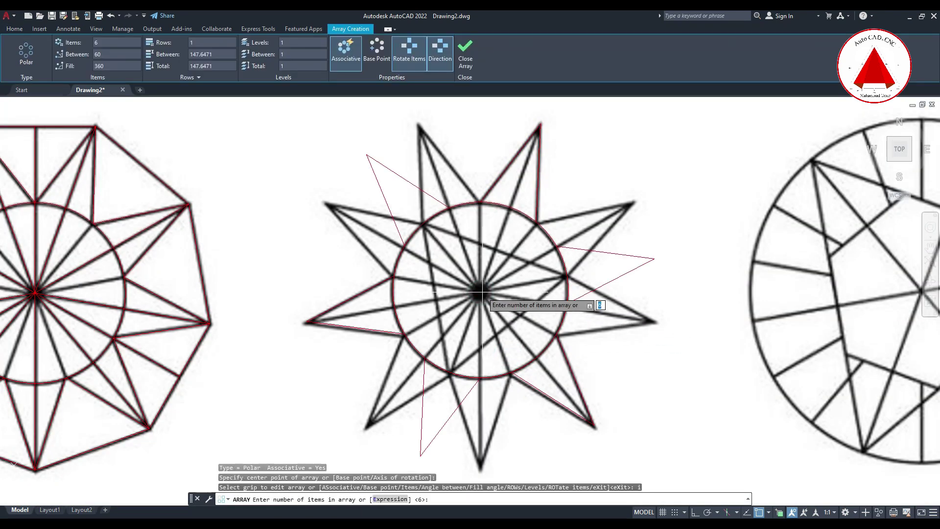
key(Escape)
key(Escape)
- Explode the arm array into separate lines and view the star's top arms
middle_drag(488, 190, 476, 227)
click(490, 239)
text(x)
key(Return)
key(Escape)
scroll(492, 245, up, 3)
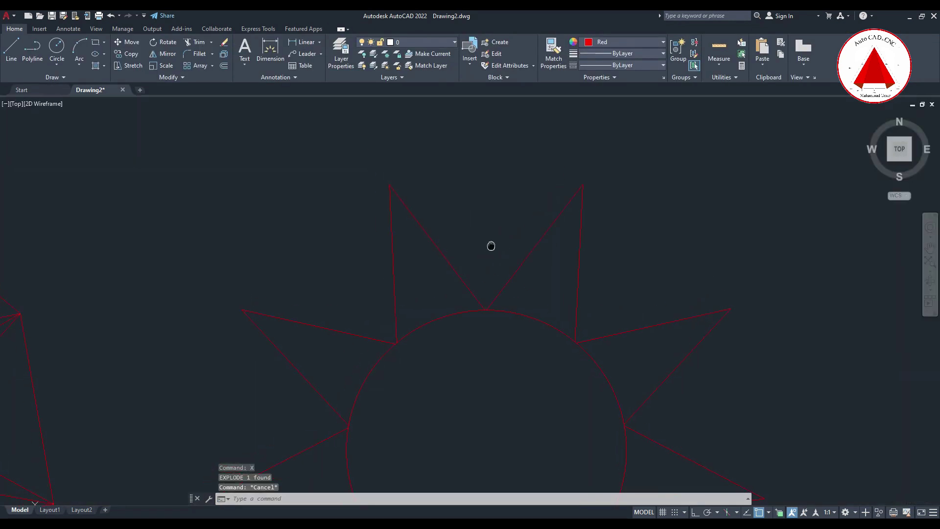
middle_drag(491, 245, 506, 214)
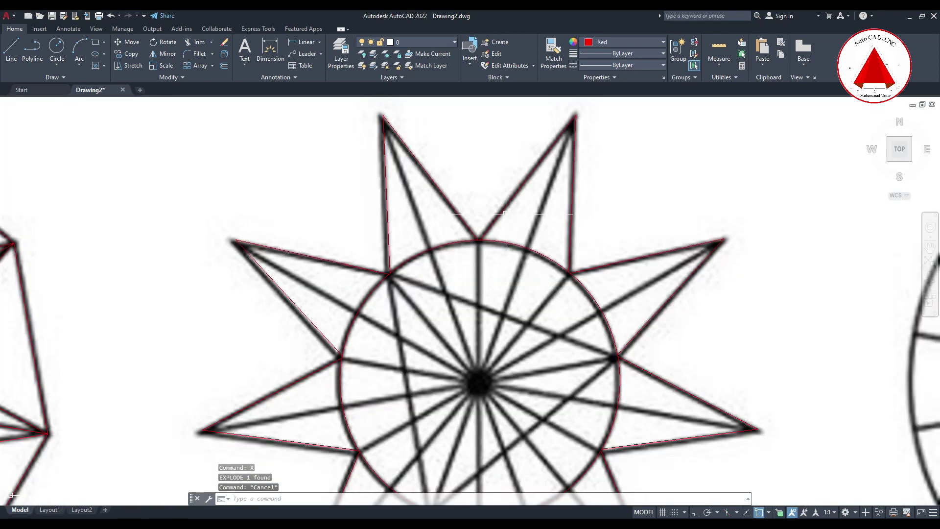
- Zoom in on the red star trace to check the circle–arm intersection snaps
scroll(563, 276, up, 6)
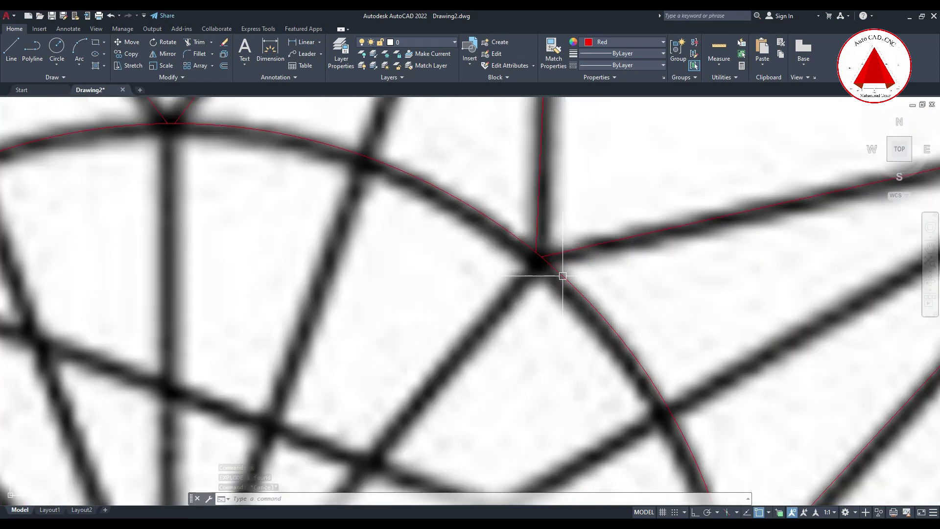
scroll(534, 262, down, 5)
scroll(469, 321, up, 2)
scroll(468, 321, up, 2)
scroll(468, 321, up, 2)
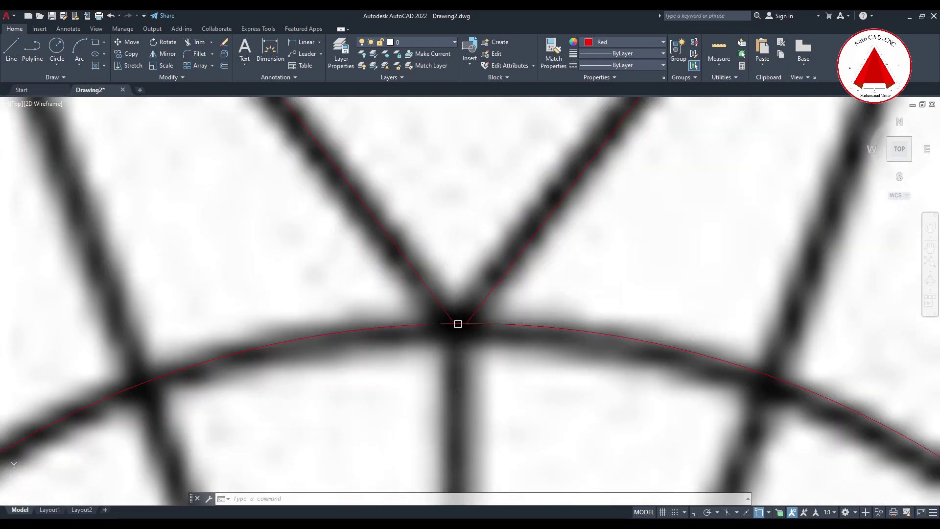
scroll(458, 324, down, 5)
scroll(620, 325, up, 1)
scroll(518, 219, up, 4)
scroll(580, 273, down, 4)
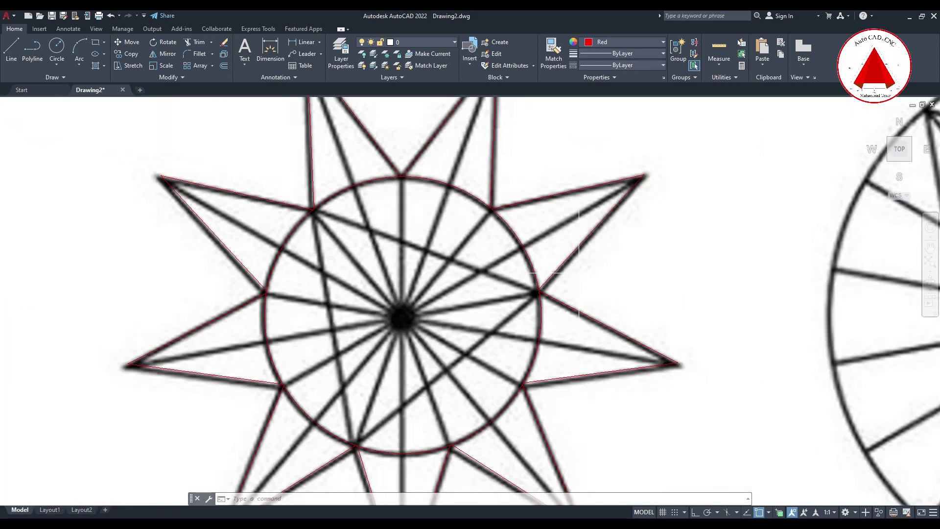
scroll(521, 176, up, 4)
scroll(521, 179, down, 5)
scroll(502, 177, down, 4)
scroll(502, 177, down, 1)
- Cancel any active command and zoom out to show the whole reference sheet
key(Escape)
scroll(509, 274, up, 3)
scroll(518, 290, up, 2)
scroll(518, 290, up, 2)
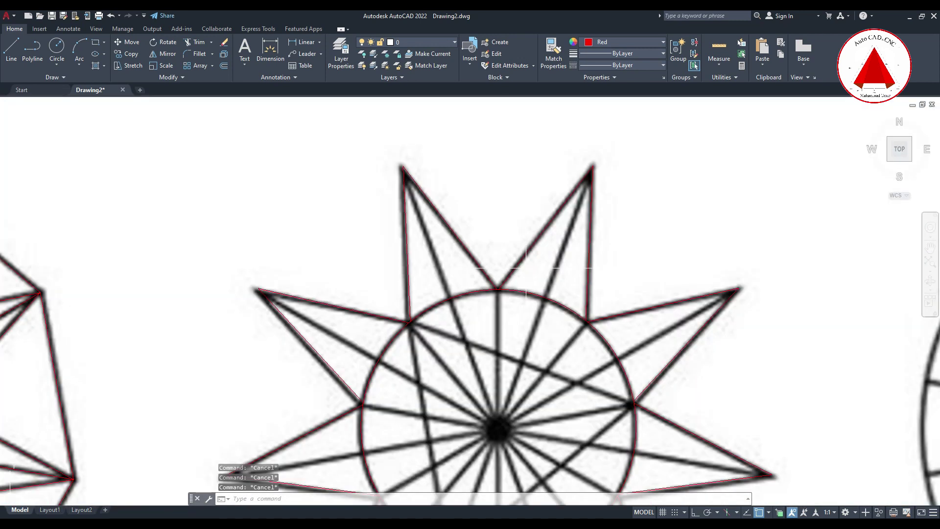
scroll(526, 268, down, 5)
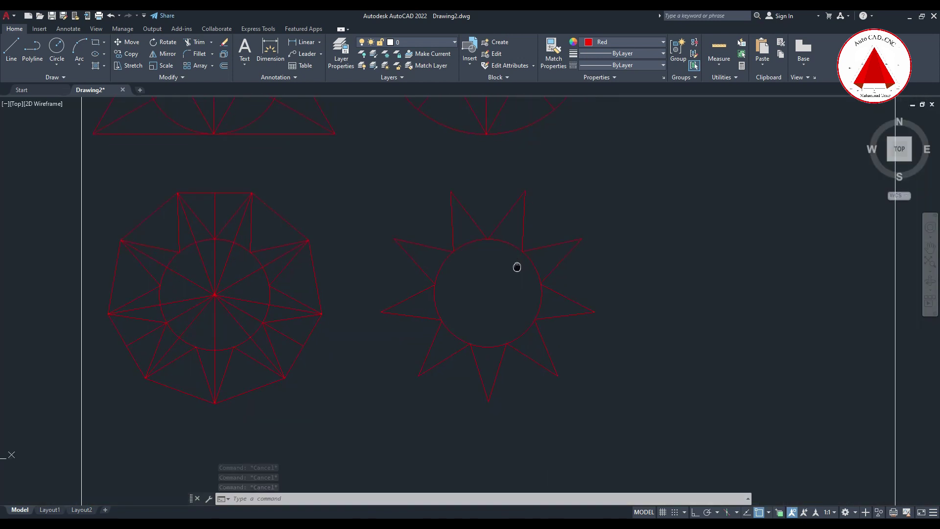
scroll(519, 291, up, 3)
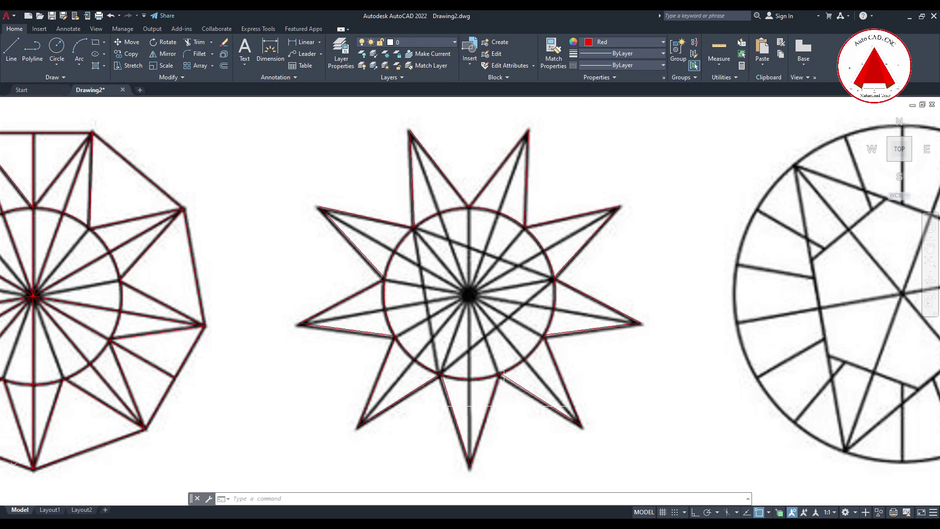
scroll(414, 327, down, 5)
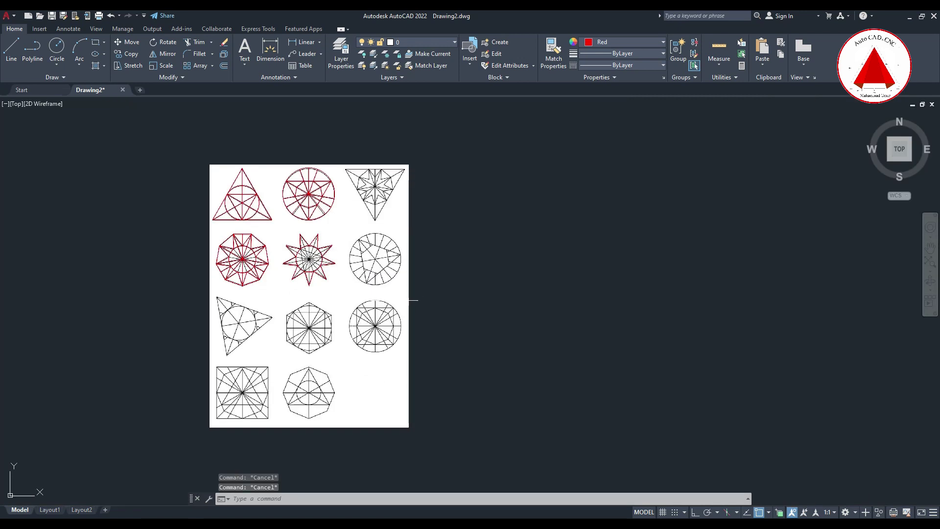
- Locate the small twisted-square pinwheel figure and erase its solid white hatch
scroll(414, 303, up, 2)
middle_drag(168, 376, 210, 343)
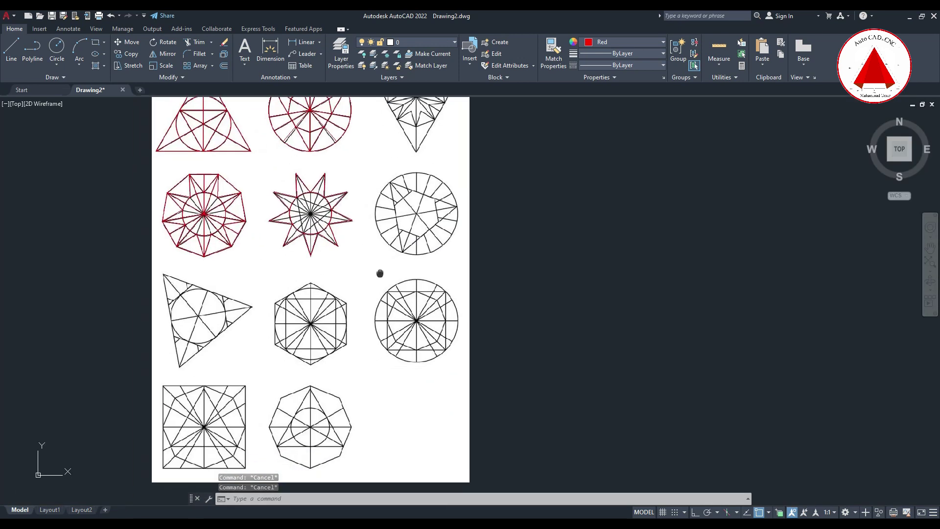
scroll(335, 347, down, 4)
scroll(436, 321, down, 2)
mouse_move(896, 321)
middle_down()
mouse_move(550, 321)
mouse_move(378, 333)
middle_up()
scroll(558, 318, up, 2)
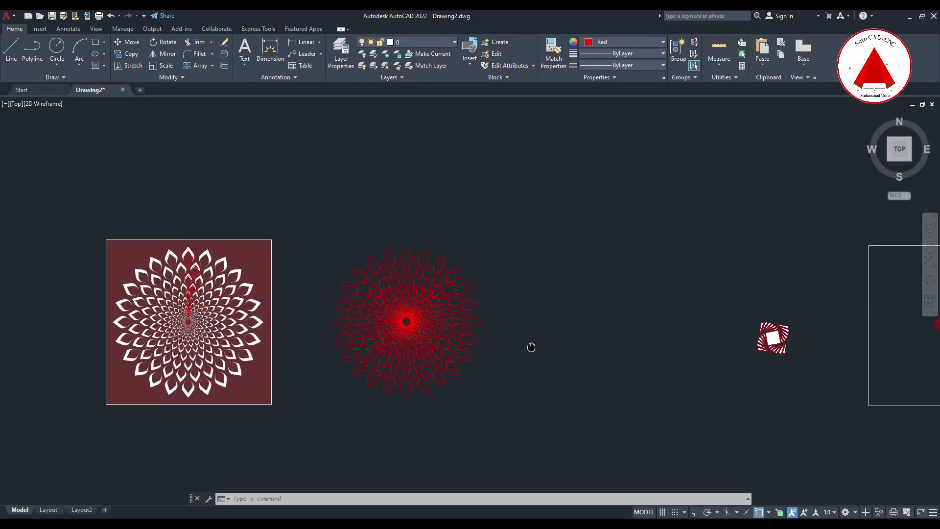
middle_drag(530, 346, 136, 343)
scroll(552, 325, up, 5)
middle_drag(222, 329, 301, 329)
middle_drag(176, 326, 559, 326)
scroll(559, 325, up, 3)
click(559, 332)
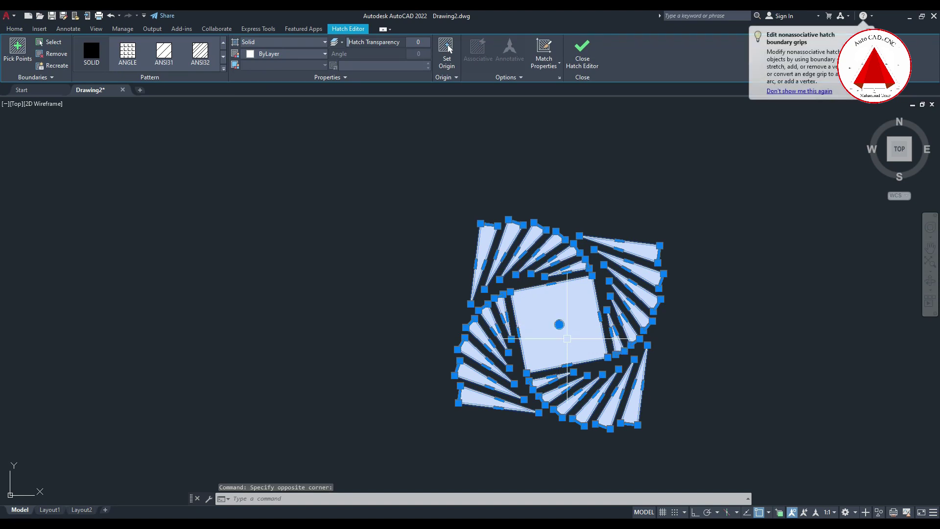
key(Delete)
- Pan back past the mandala to show the gem reference sheet close up
scroll(676, 350, down, 6)
mouse_move(15, 304)
middle_down()
mouse_move(300, 294)
mouse_move(577, 301)
middle_up()
scroll(608, 274, up, 2)
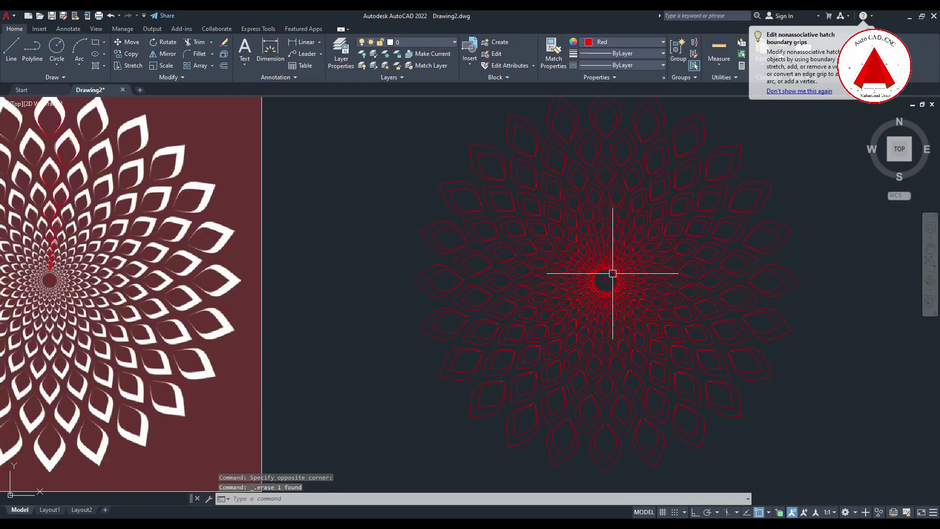
scroll(598, 275, down, 6)
middle_drag(309, 284, 435, 282)
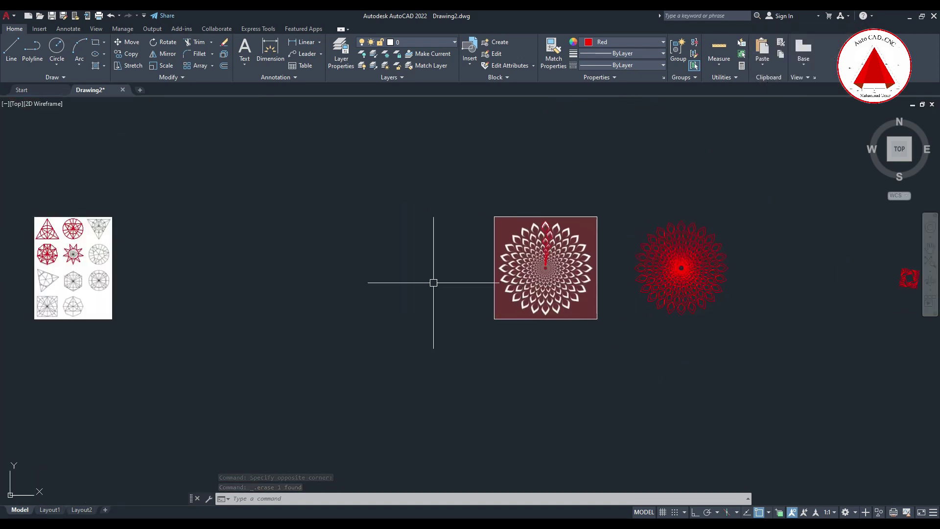
middle_drag(162, 272, 219, 275)
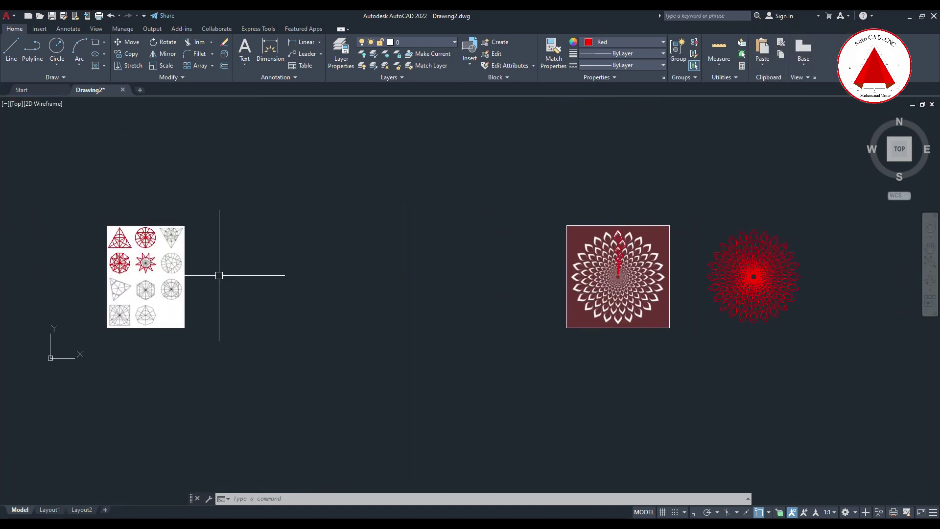
scroll(219, 275, up, 2)
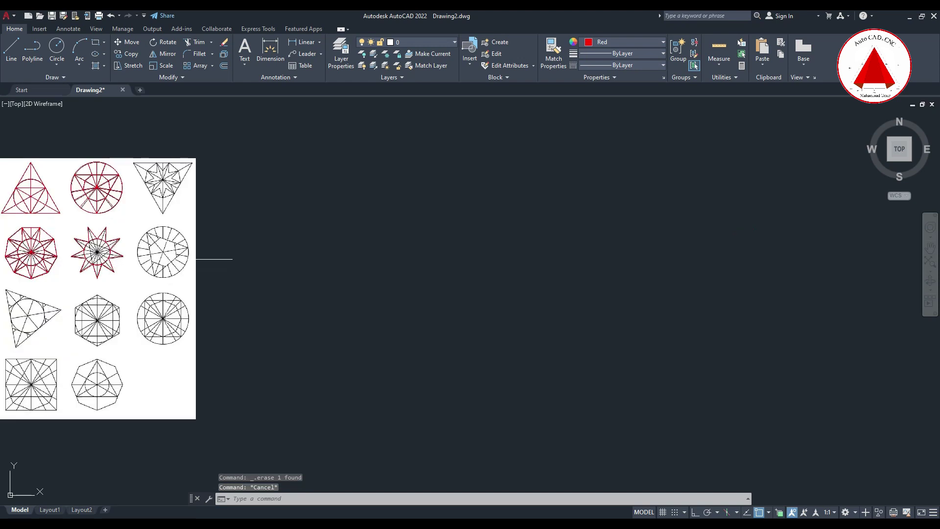
scroll(203, 258, up, 2)
middle_drag(398, 269, 371, 272)
text(p)
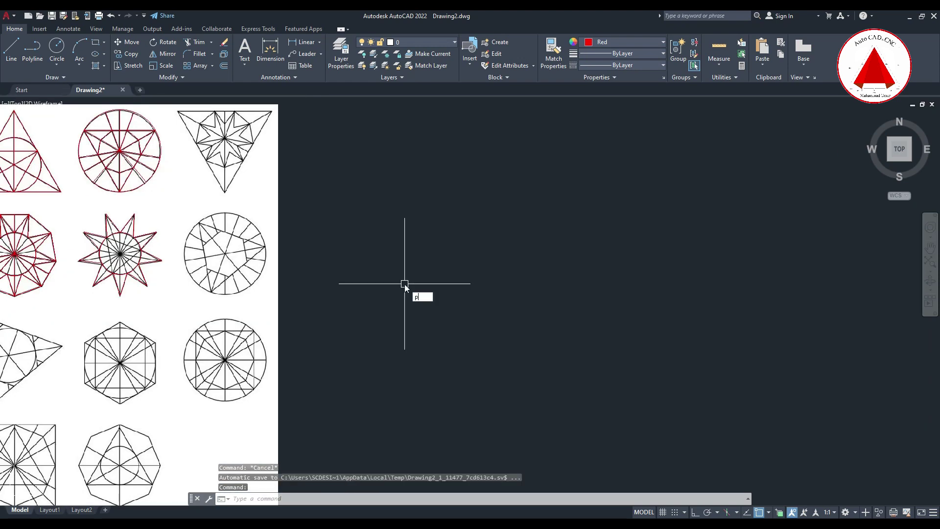
key(Return)
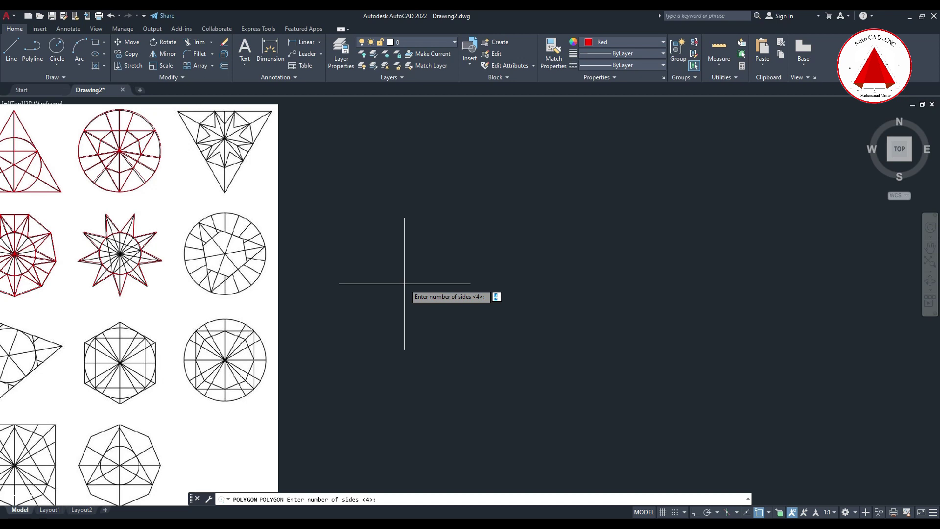
scroll(421, 284, down, 2)
scroll(453, 292, up, 2)
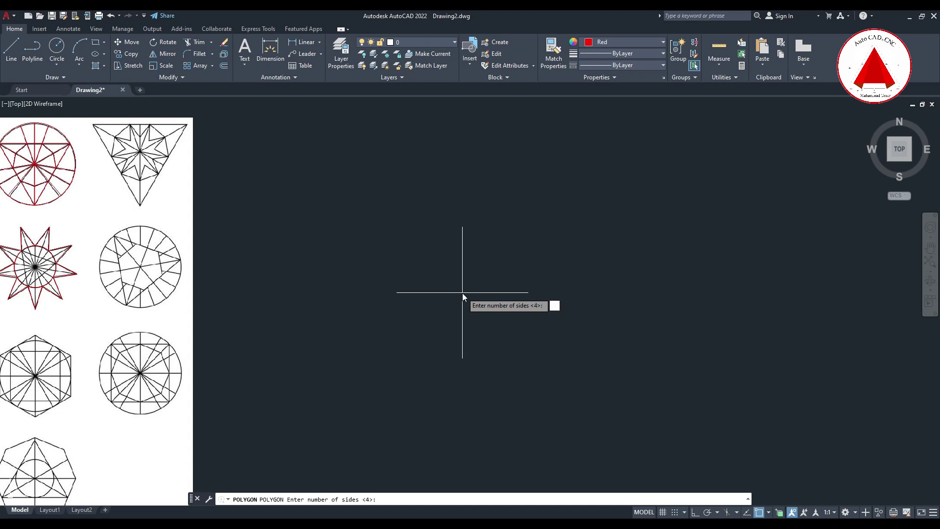
text(15)
key(Return)
key(Return)
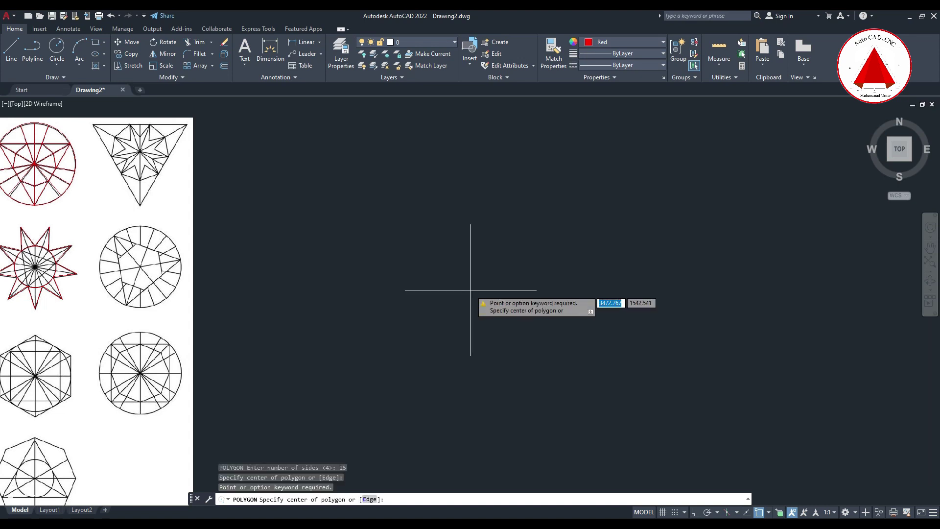
click(471, 290)
click(499, 316)
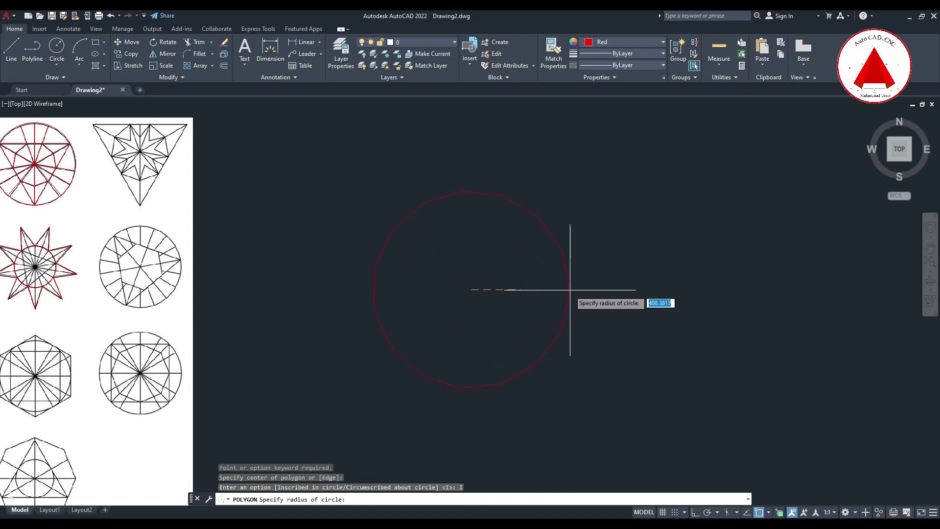
click(605, 289)
key(Escape)
middle_drag(538, 257, 523, 269)
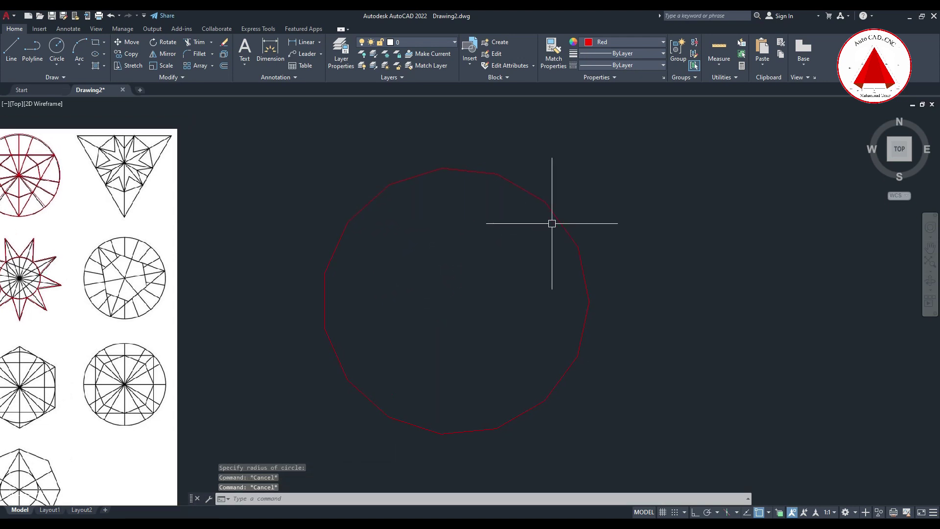
text(c)
key(Return)
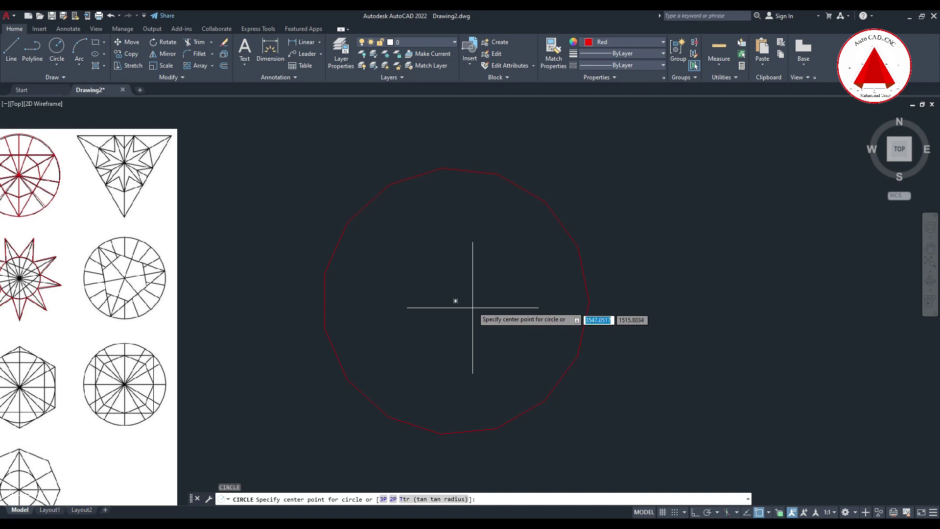
click(455, 300)
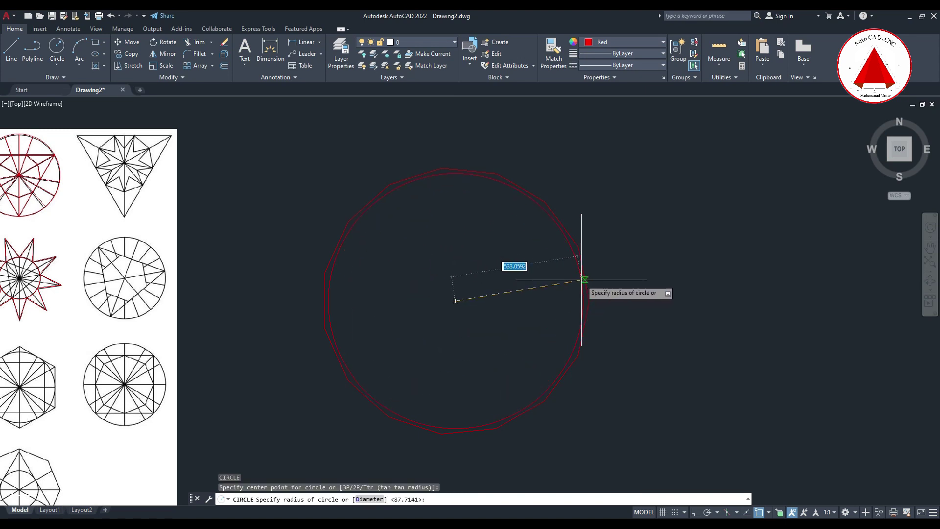
key(Escape)
scroll(570, 230, up, 5)
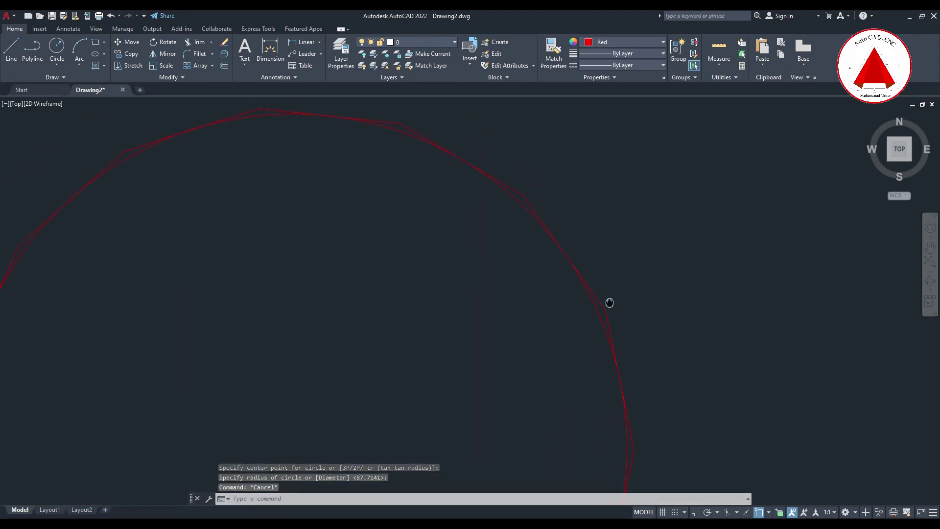
click(606, 305)
scroll(580, 269, down, 5)
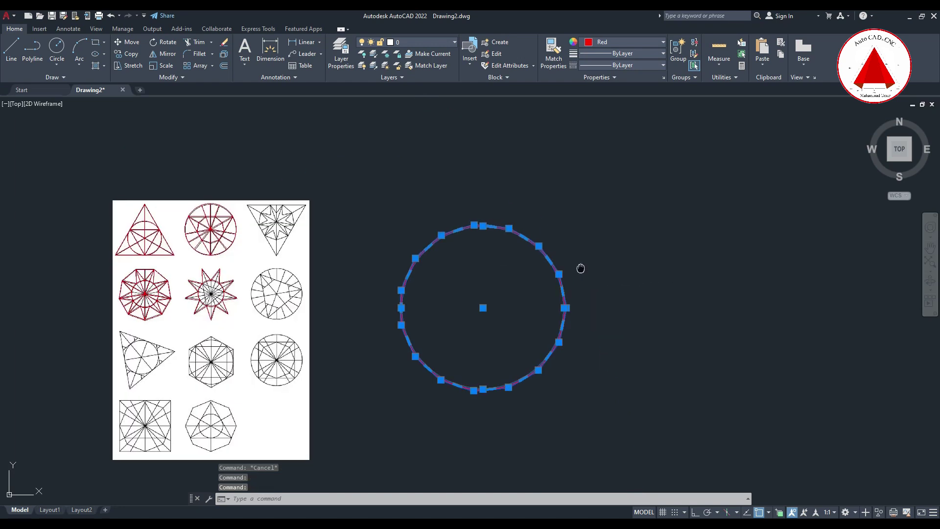
key(Escape)
scroll(512, 277, up, 2)
scroll(512, 277, up, 3)
click(493, 230)
scroll(432, 246, down, 6)
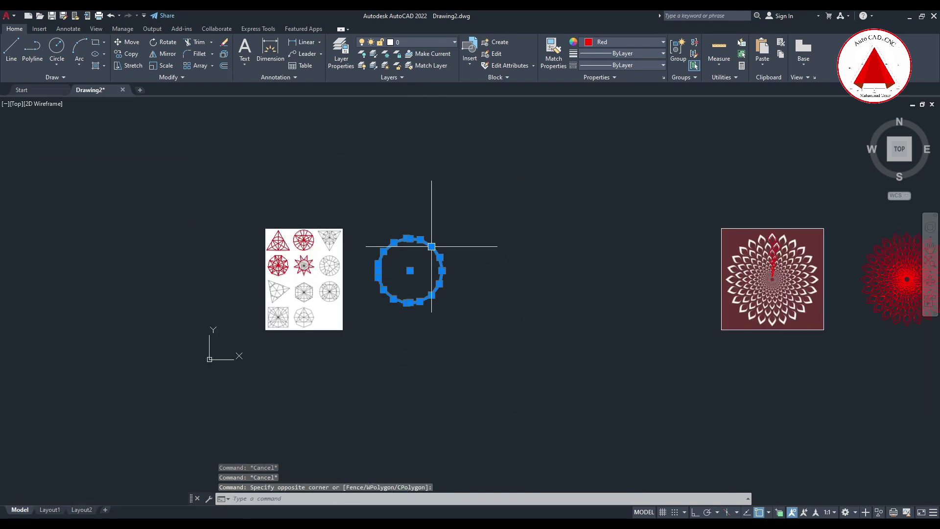
key(Delete)
scroll(274, 260, up, 2)
scroll(299, 277, up, 2)
scroll(294, 267, up, 2)
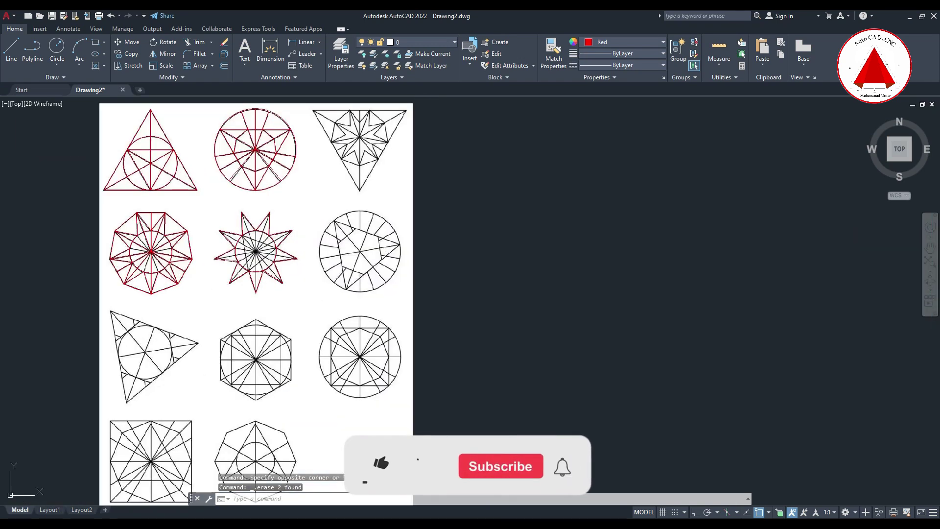
key(Escape)
key(Escape)
scroll(101, 174, up, 2)
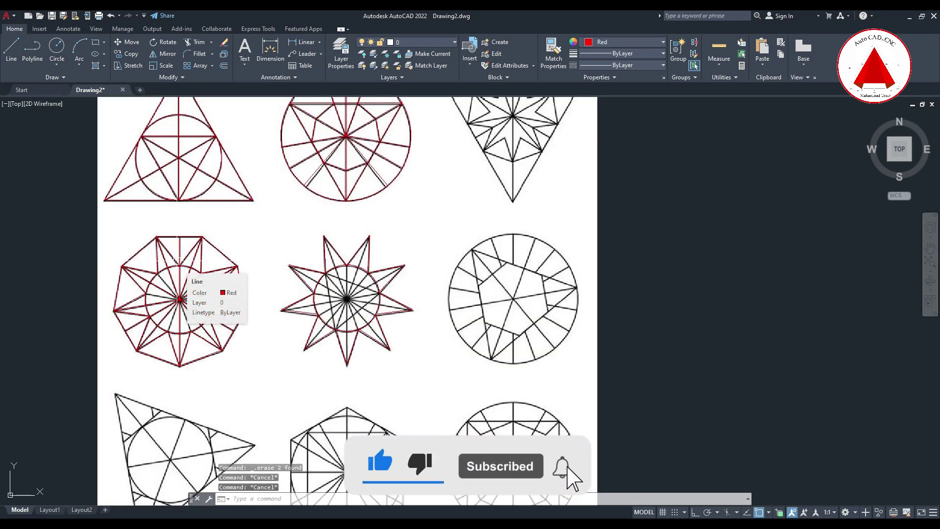
scroll(179, 268, down, 5)
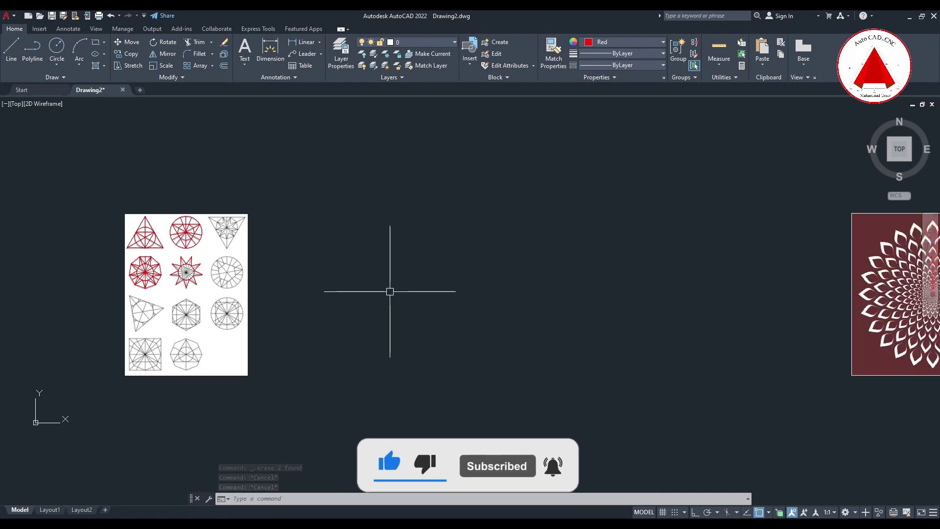
scroll(373, 295, down, 2)
middle_drag(645, 326, 529, 325)
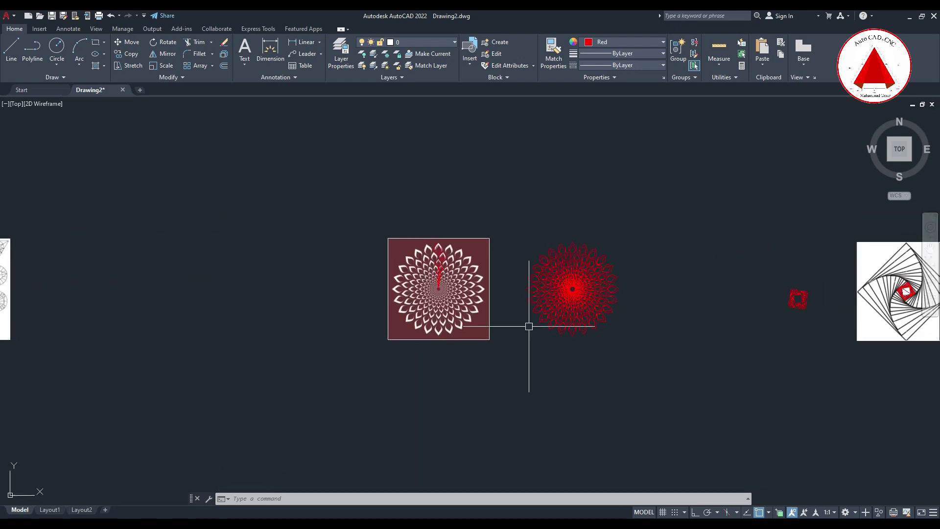
middle_drag(685, 317, 578, 317)
scroll(577, 316, up, 2)
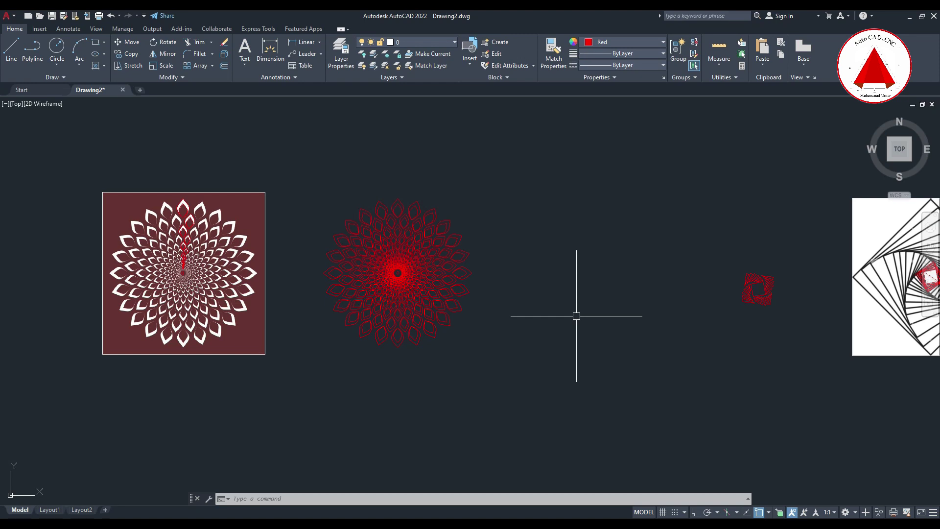
key(Escape)
key(Escape)
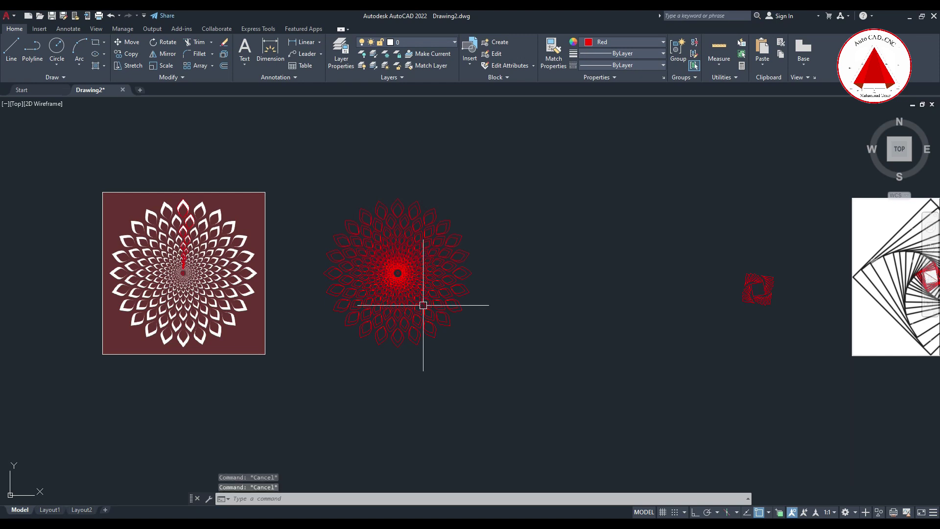
middle_drag(382, 294, 505, 300)
scroll(427, 274, up, 2)
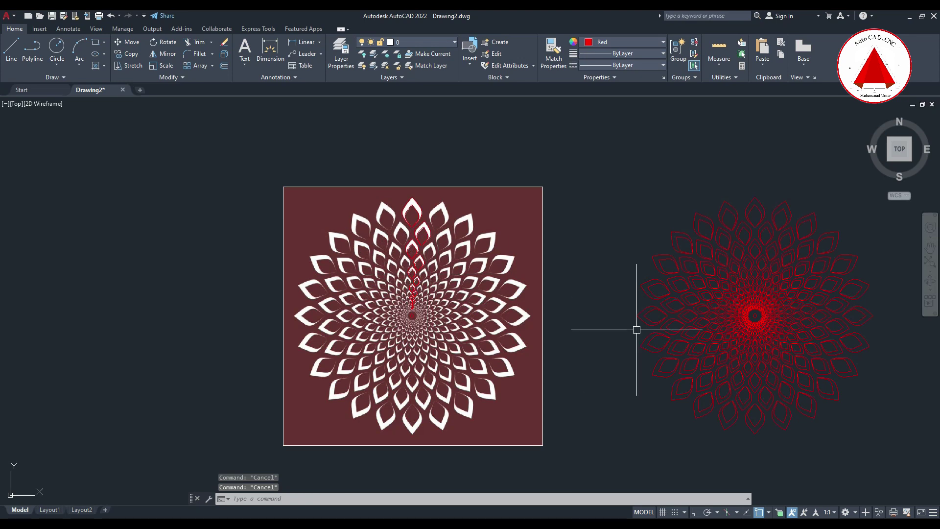
middle_drag(636, 325, 597, 307)
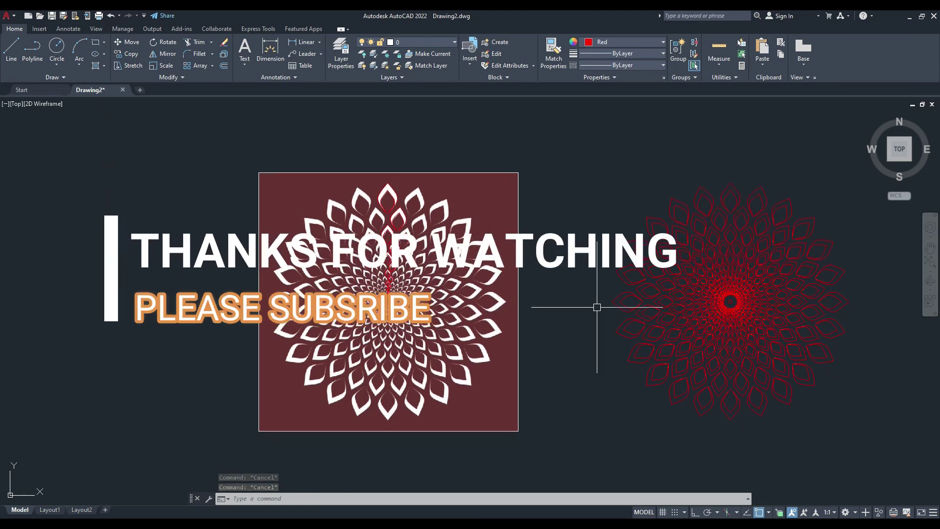